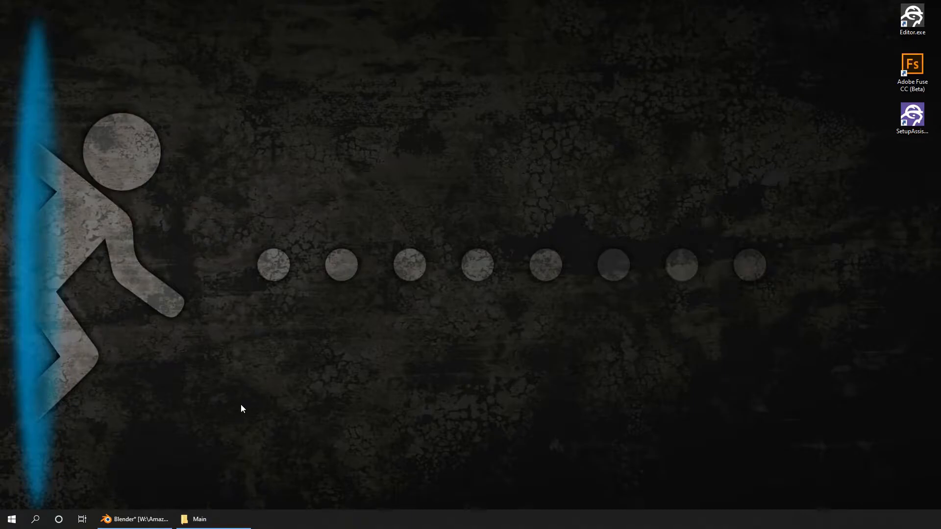
- Switch to Blender and inspect the textures assigned to the Tops, Shoes, Eyelashes and Bottoms meshes, including the Eyelashes image settings
click(122, 521)
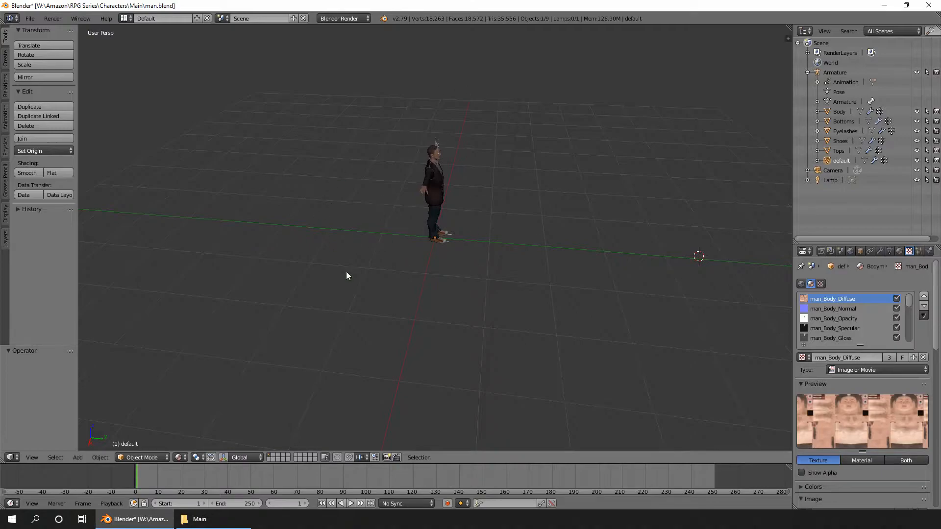
click(838, 151)
click(839, 140)
click(841, 131)
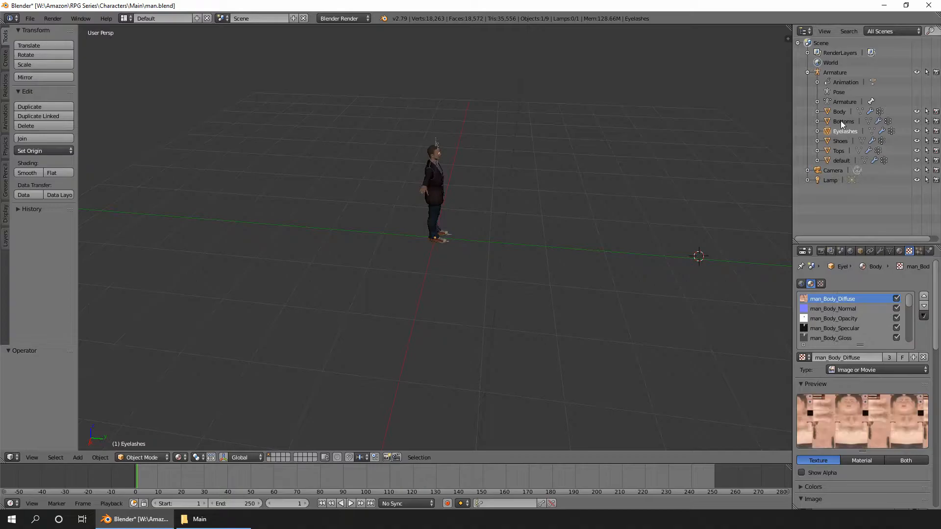
click(841, 122)
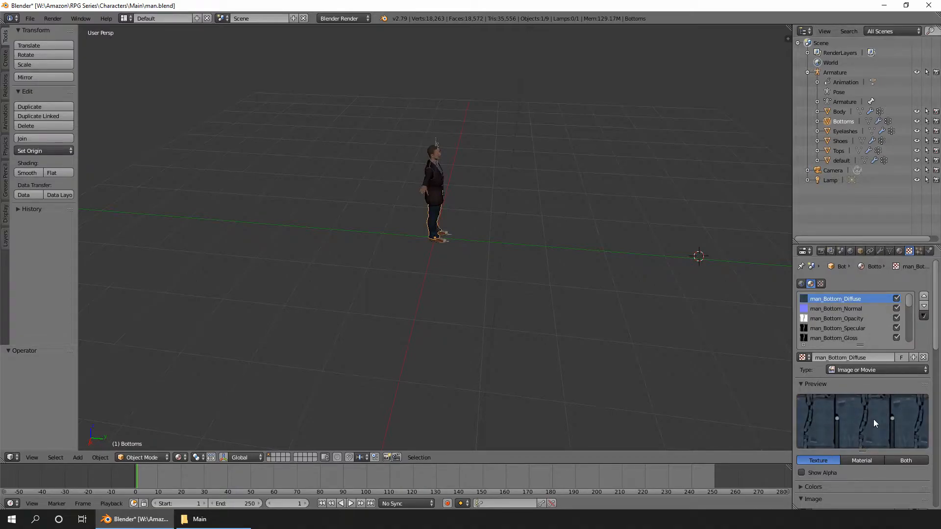
click(835, 132)
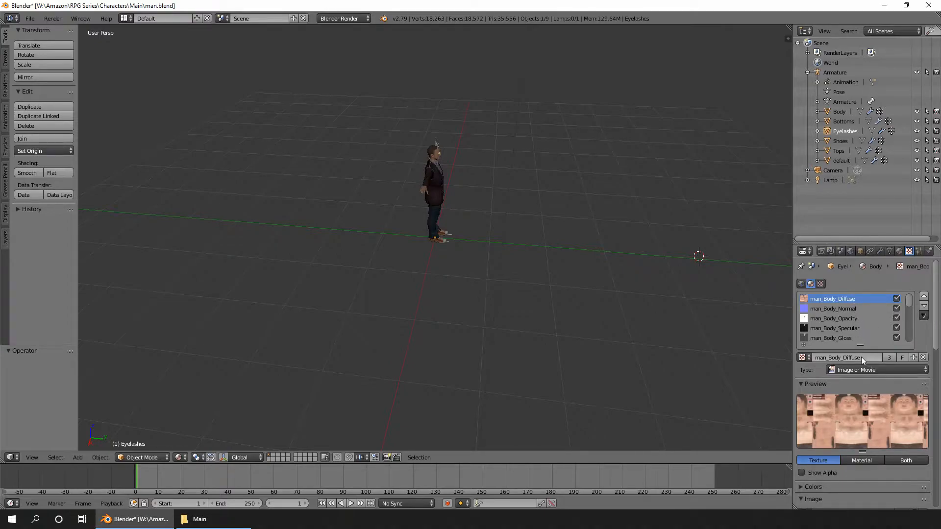
scroll(861, 387, down, 6)
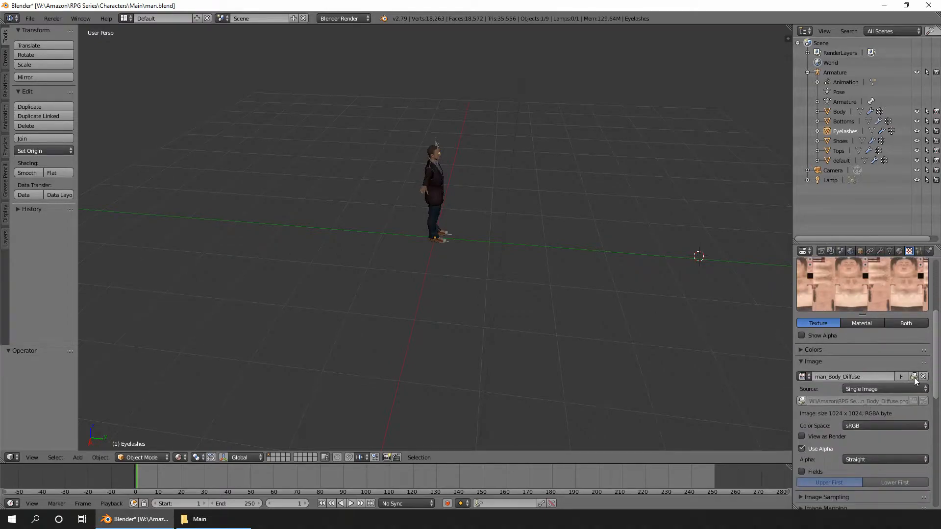
scroll(877, 358, up, 6)
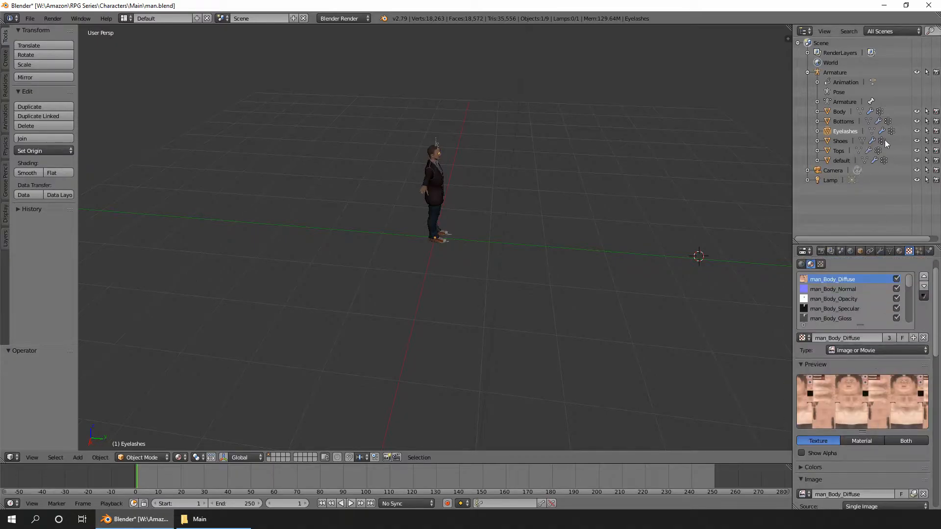
- Review the texture lists of the Body, Bottoms, Eyelashes, Shoes and Tops meshes in turn
click(839, 112)
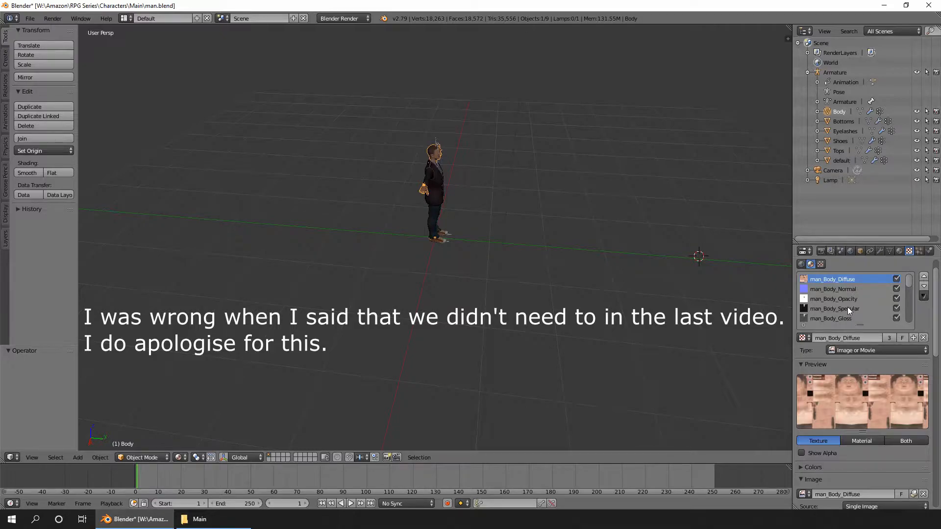
click(841, 121)
click(844, 131)
click(839, 141)
click(838, 151)
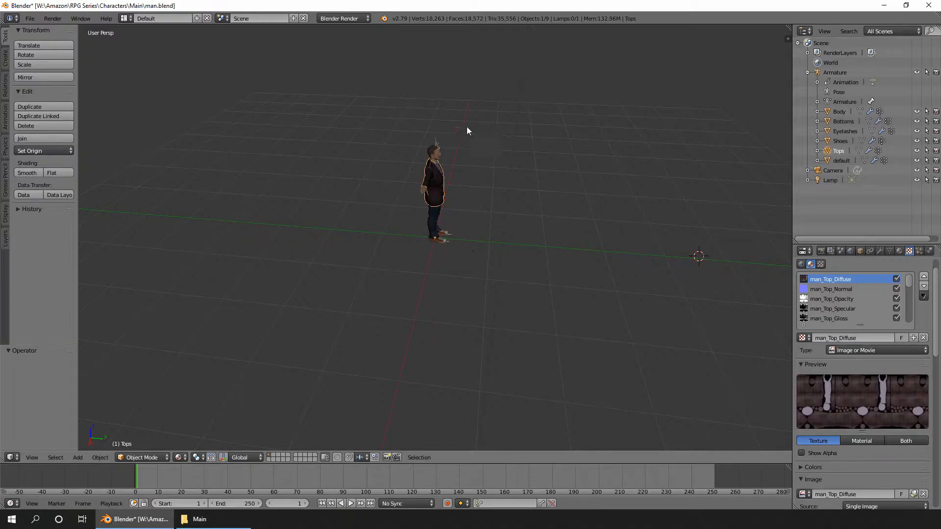
- Widen the texture settings area and unpack the Body mesh's man_Body_Diffuse image using the file from the current directory, created when necessary
click(841, 113)
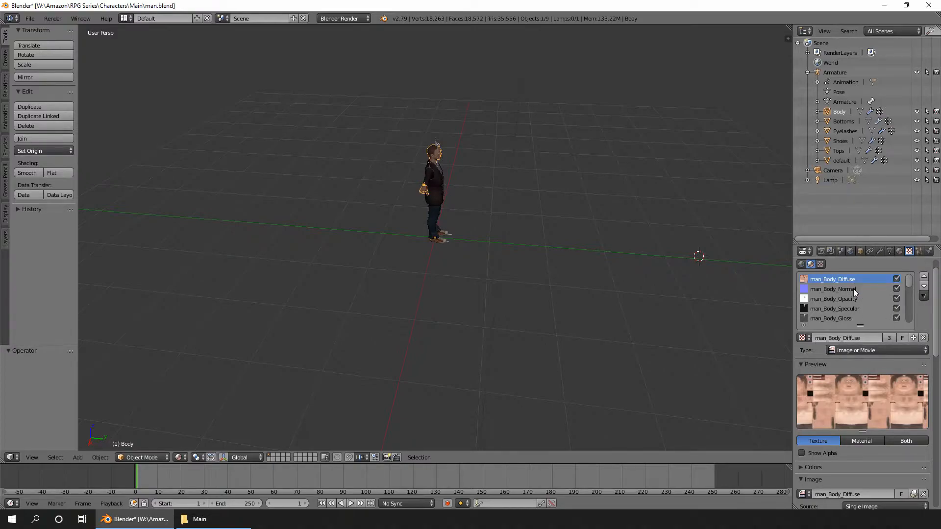
drag(792, 325, 731, 327)
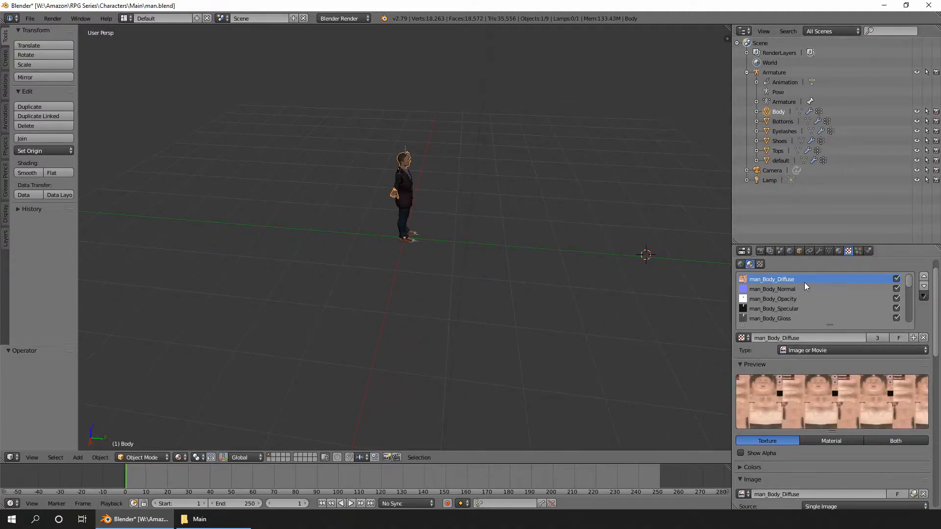
scroll(839, 360, down, 4)
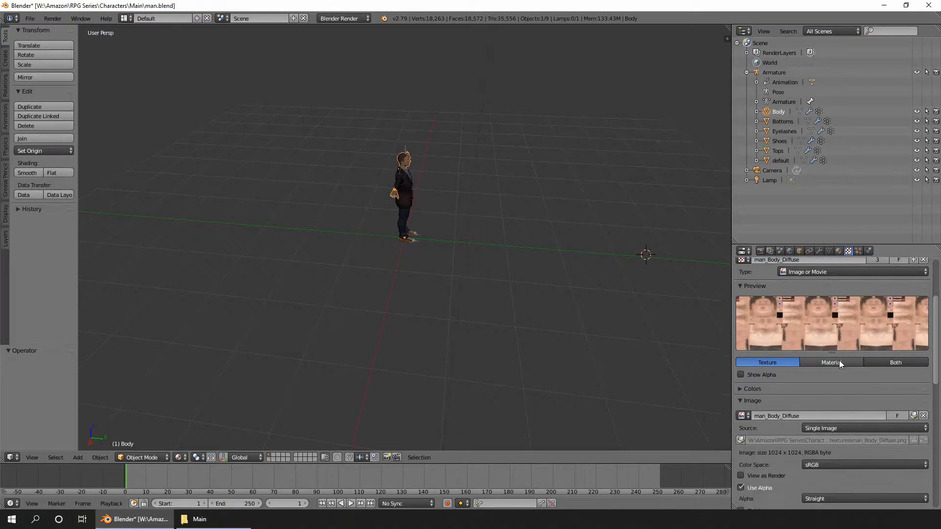
click(914, 416)
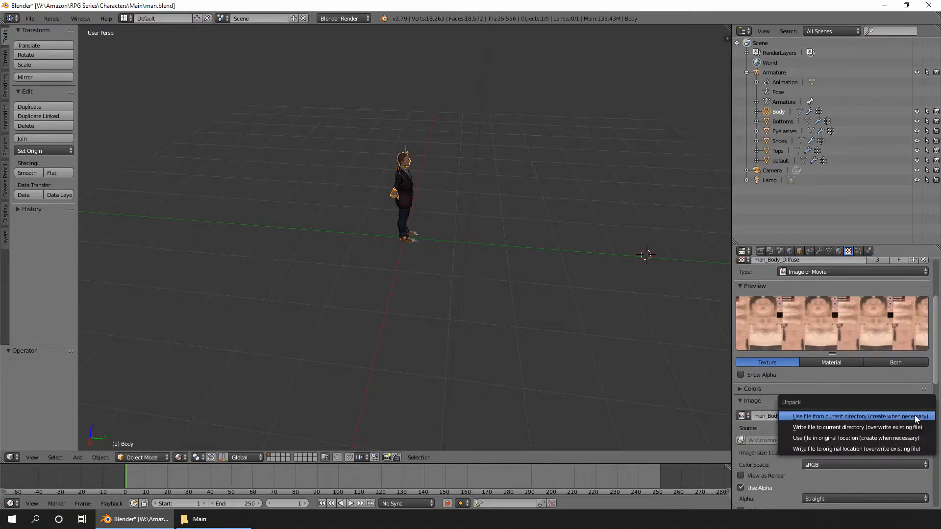
click(826, 416)
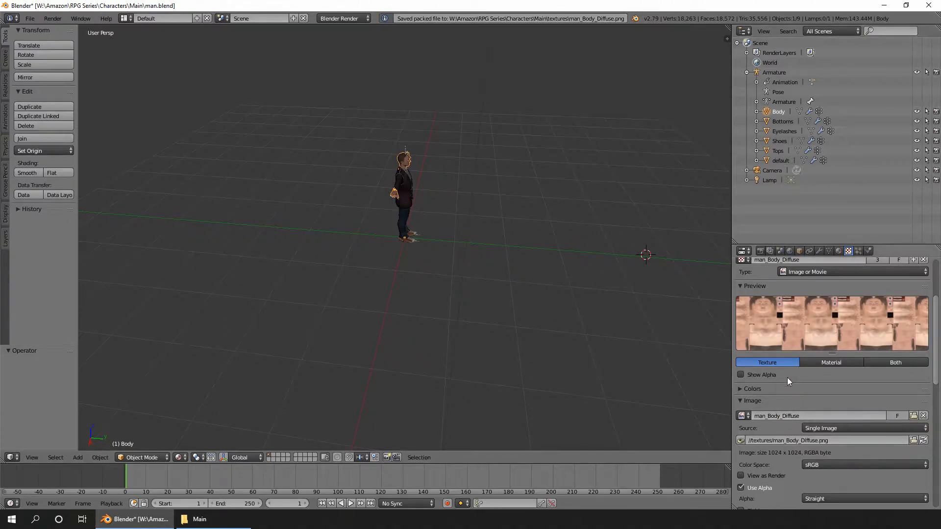
- Unpack the Body mesh's man_Body_Normal image using the file from the current directory
scroll(788, 385, up, 3)
click(786, 289)
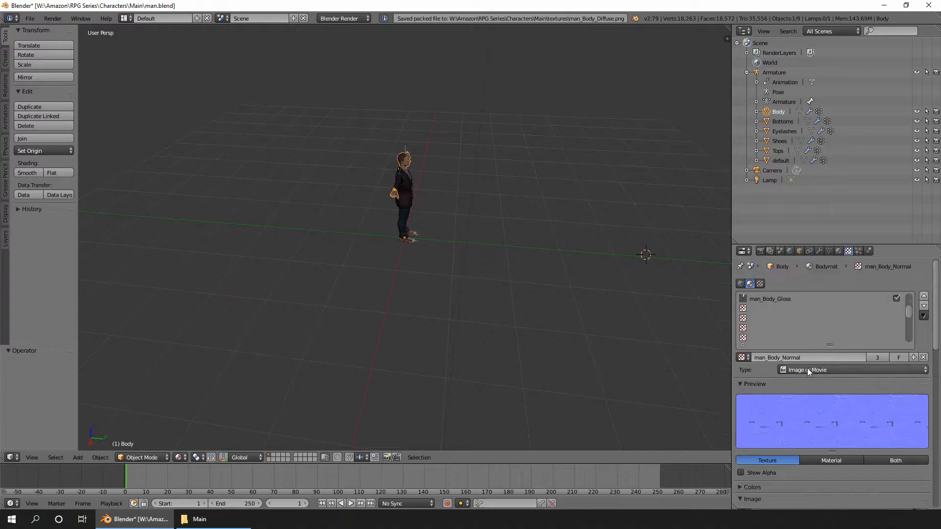
scroll(832, 395, down, 5)
click(912, 396)
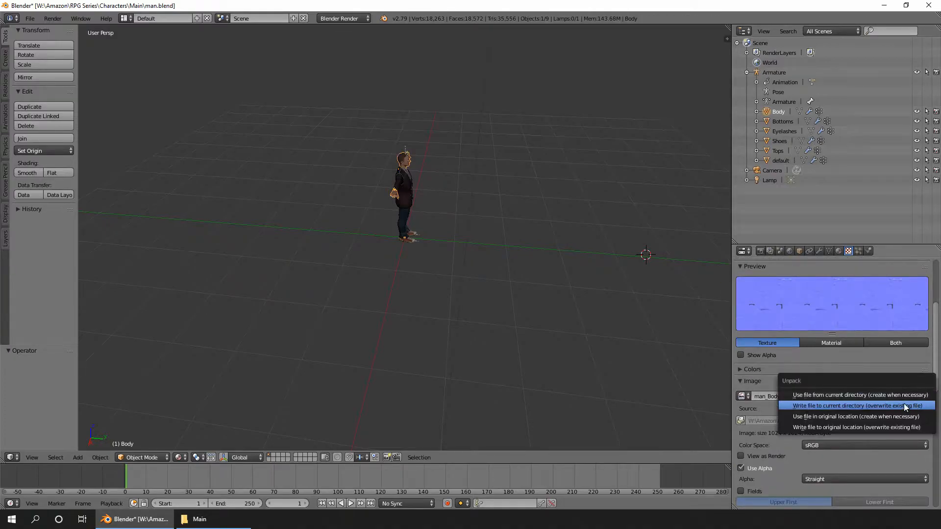
click(904, 393)
- Unpack the Body mesh's man_Body_Opacity image using the file from the current directory
scroll(860, 348, up, 3)
scroll(833, 338, up, 3)
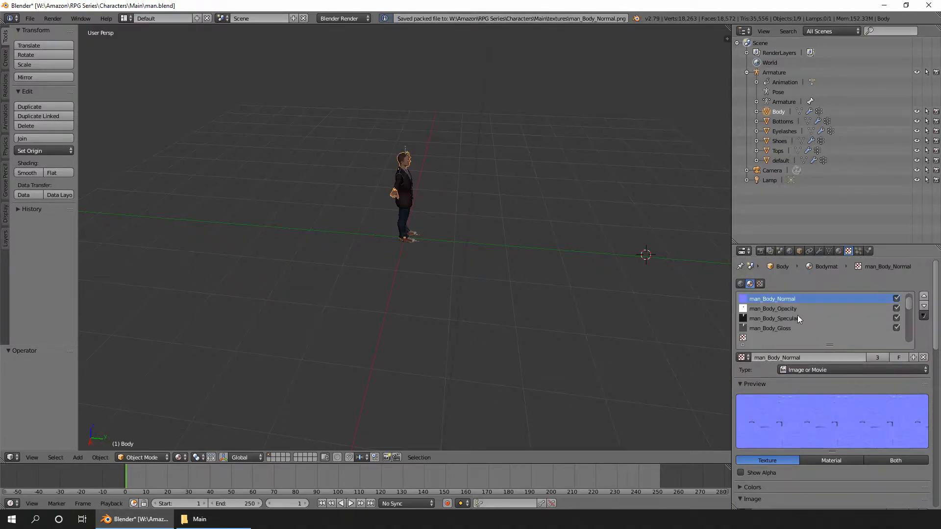
click(800, 310)
scroll(874, 441, down, 2)
scroll(875, 441, down, 3)
click(913, 419)
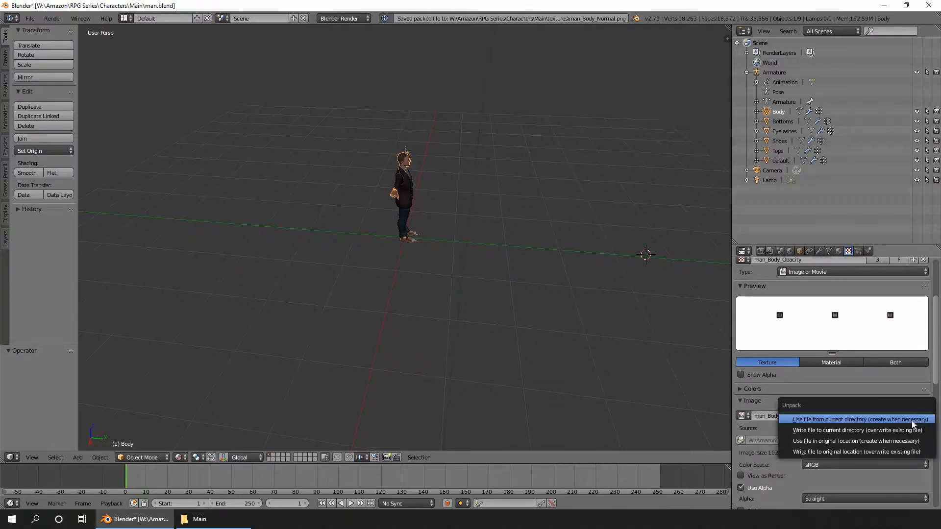
click(904, 417)
- Unpack the Body mesh's man_Body_Specular image using the file from the current directory
scroll(863, 340, up, 5)
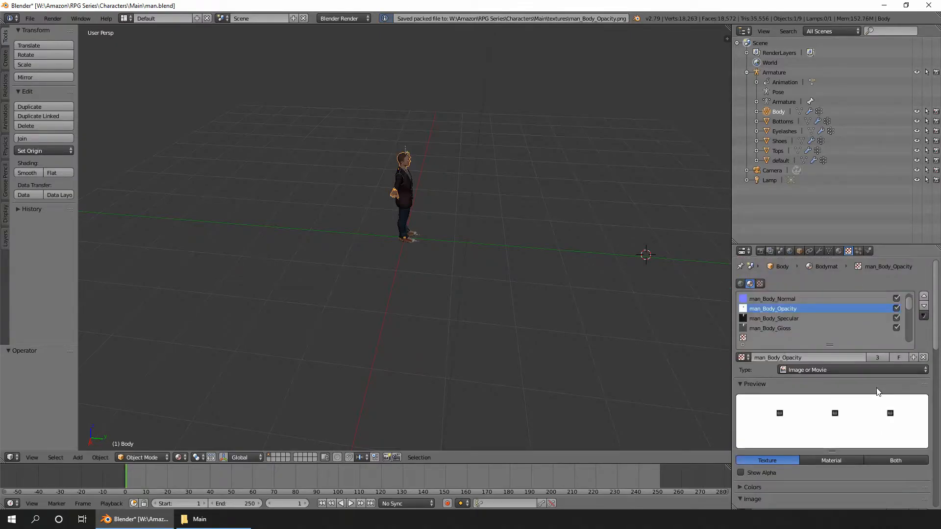
click(809, 319)
scroll(856, 465, down, 5)
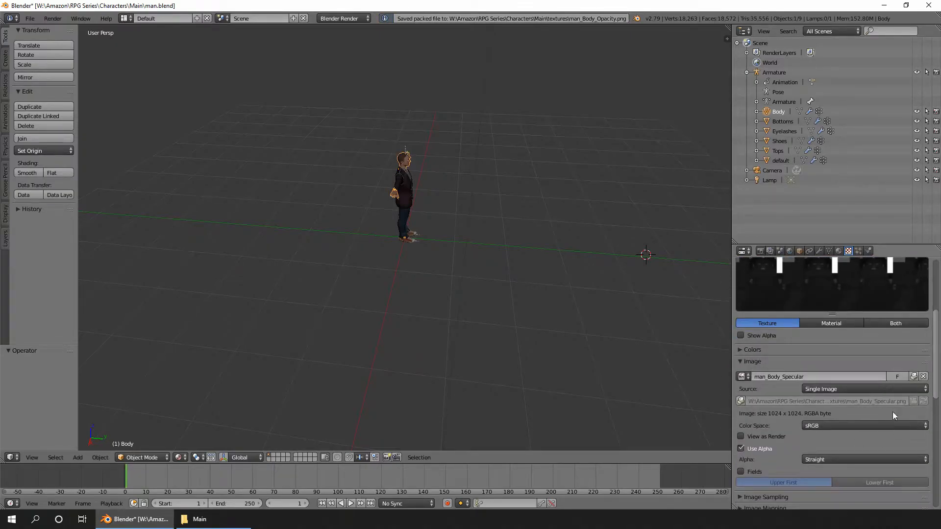
click(911, 376)
click(902, 377)
- Unpack the Body mesh's man_Body_Gloss image using the file from the current directory
scroll(857, 387, up, 5)
click(815, 331)
scroll(860, 410, down, 5)
click(913, 357)
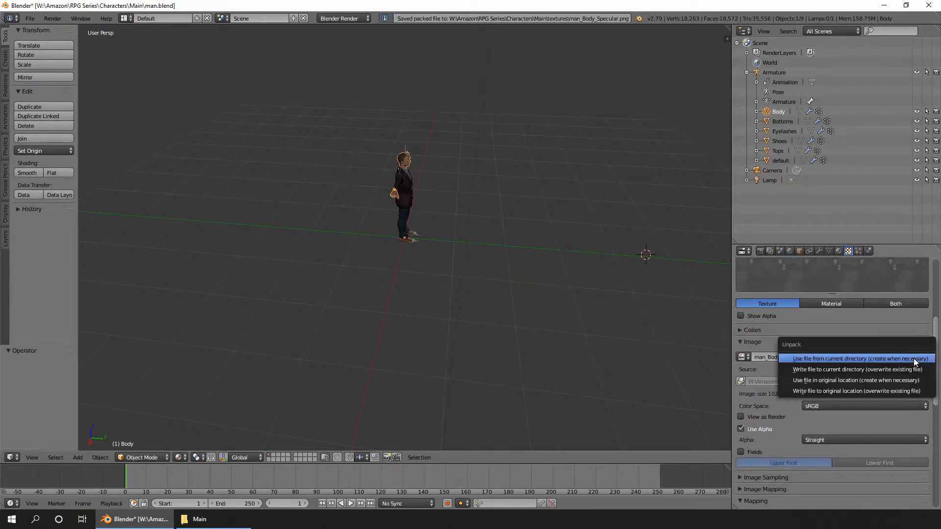
click(881, 359)
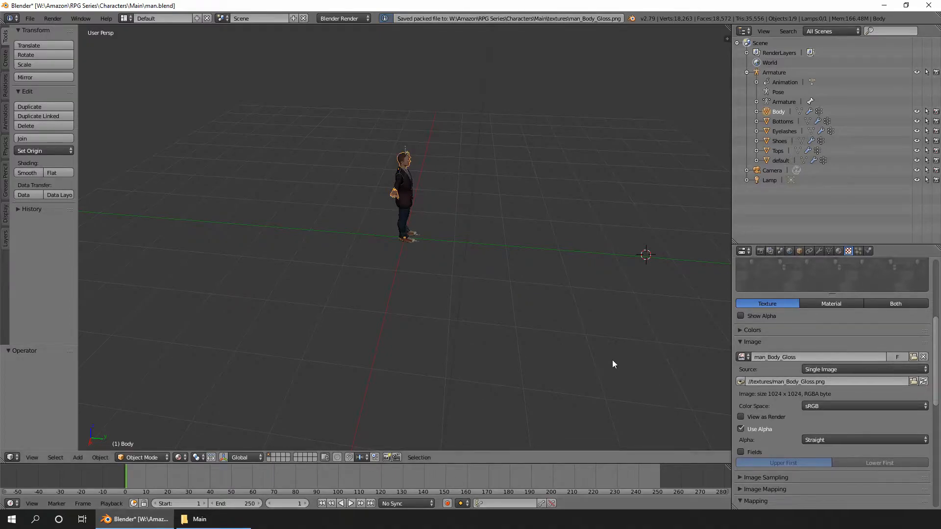
- Switch to File Explorer, check the unpacked images in Main's textures folder, and return to Blender
click(223, 520)
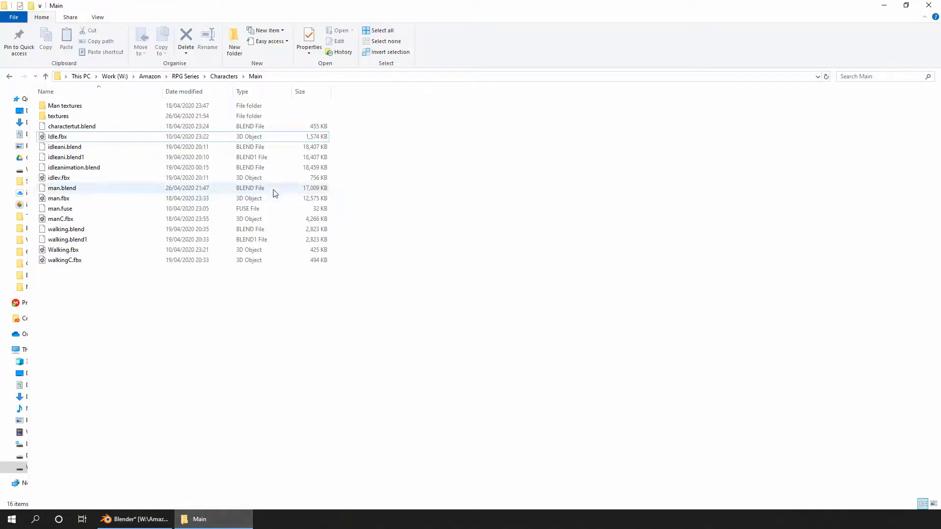
double_click(69, 119)
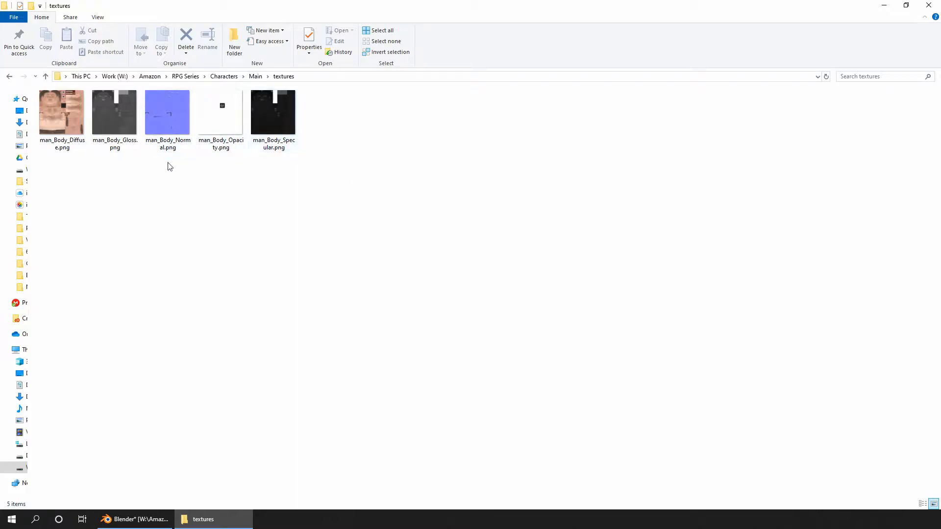
click(255, 77)
click(883, 5)
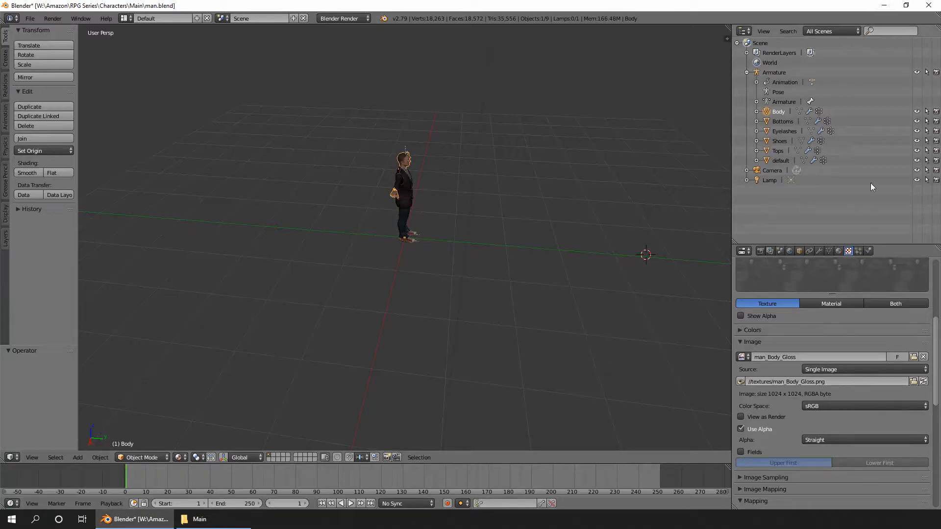
- Unpack the Bottoms mesh's man_Bottom_Diffuse image using the file from the current directory
click(783, 120)
scroll(824, 326, up, 5)
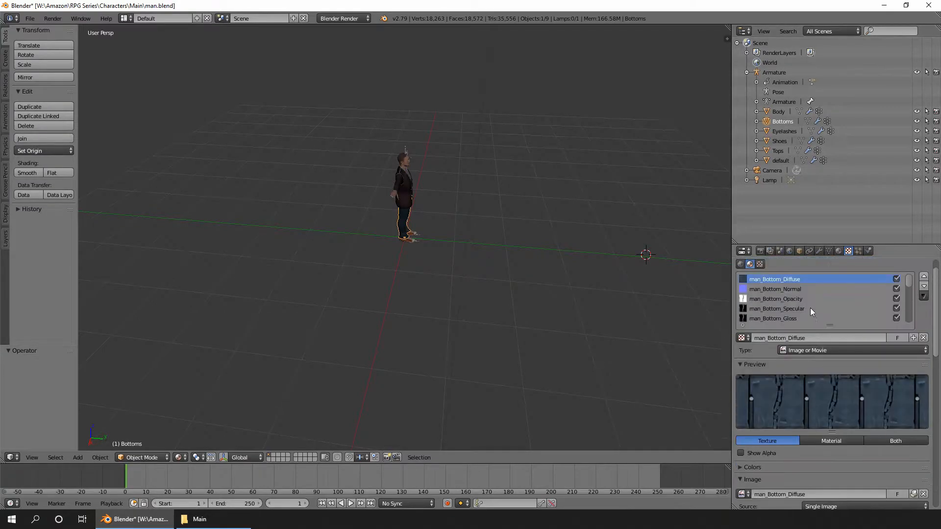
scroll(867, 446, down, 3)
click(913, 436)
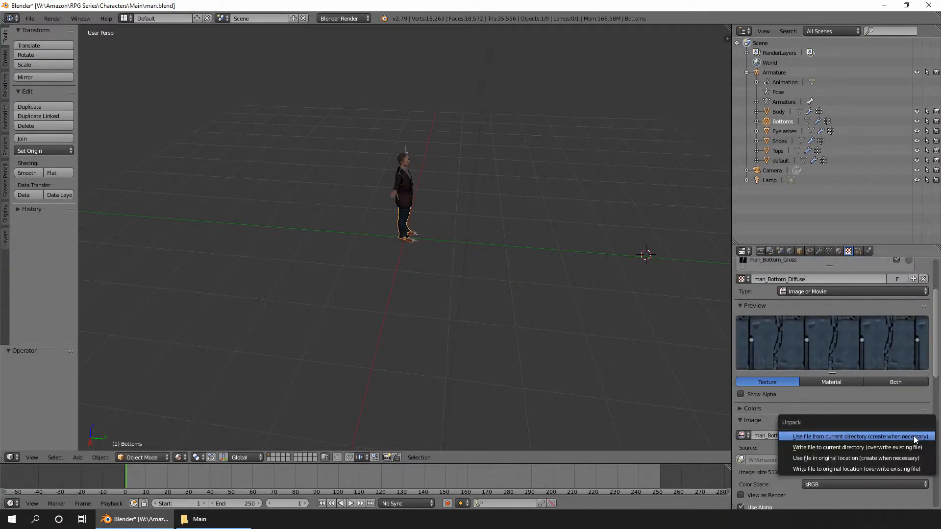
click(898, 436)
- Unpack the remaining Bottoms mesh textures using files from the current directory
scroll(862, 422, up, 4)
click(811, 311)
scroll(838, 430, down, 6)
click(910, 397)
click(912, 409)
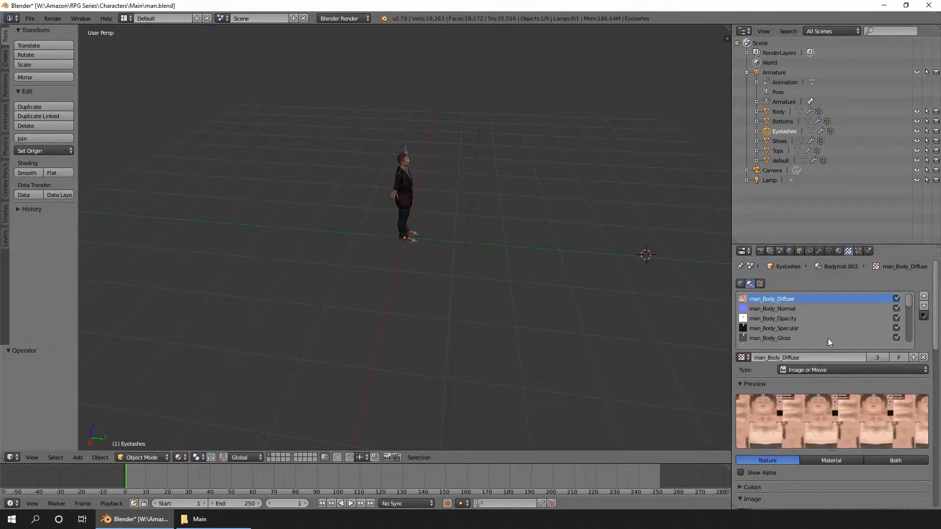
- Check whether the Eyelashes mesh's man_Body_Diffuse image still needs unpacking
scroll(821, 446, down, 5)
scroll(818, 416, up, 5)
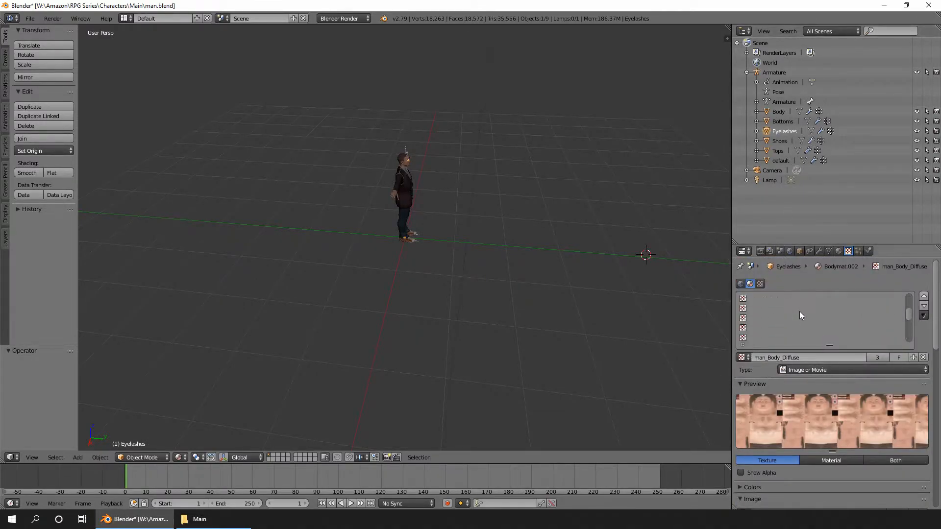
scroll(811, 371, down, 7)
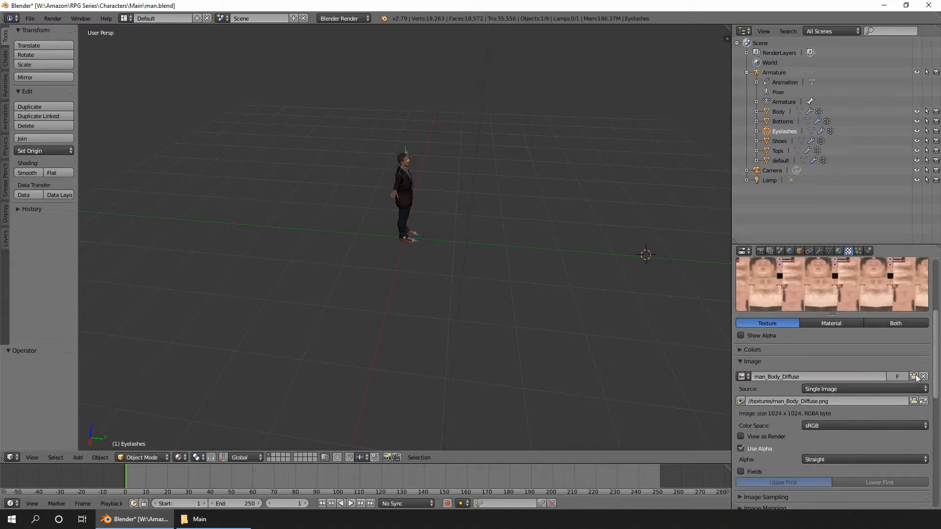
scroll(838, 369, up, 3)
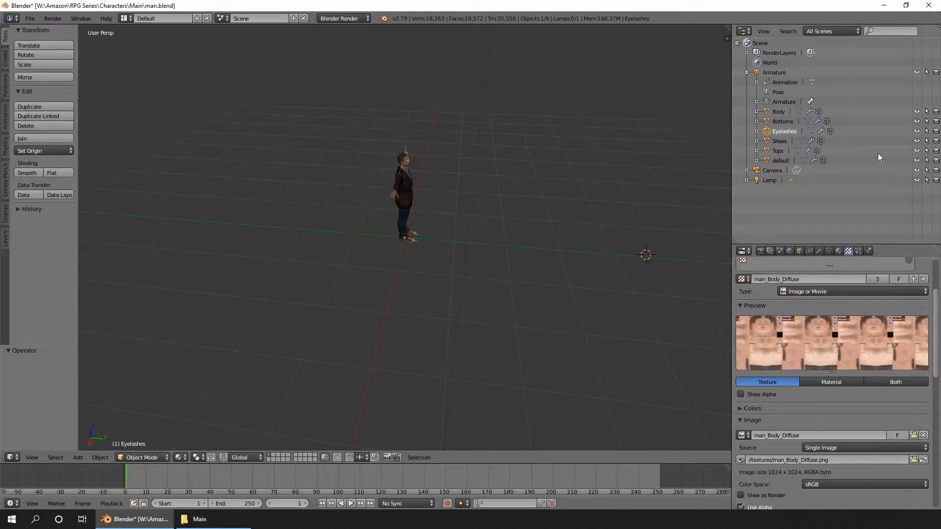
- Unpack the Shoes mesh's man_Shoes_Diffuse image using the file from the current directory
click(777, 140)
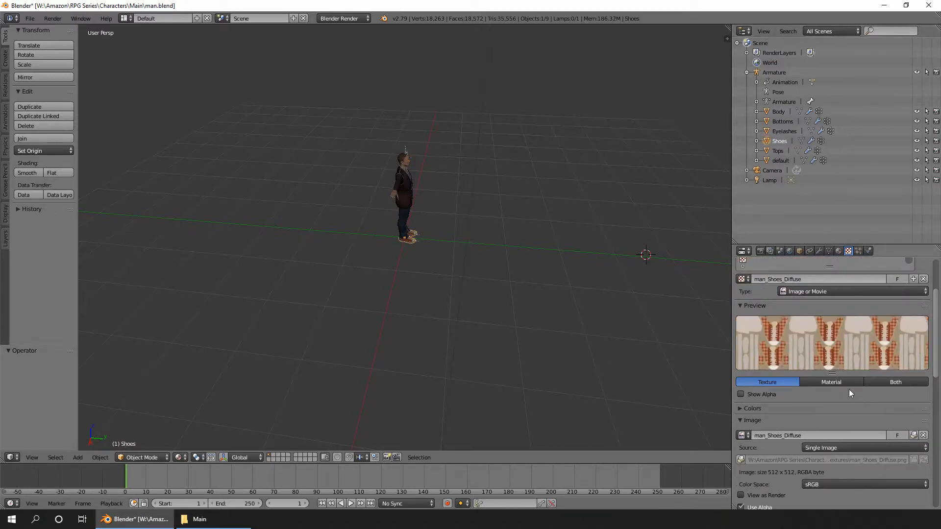
scroll(849, 390, down, 2)
scroll(854, 270, up, 5)
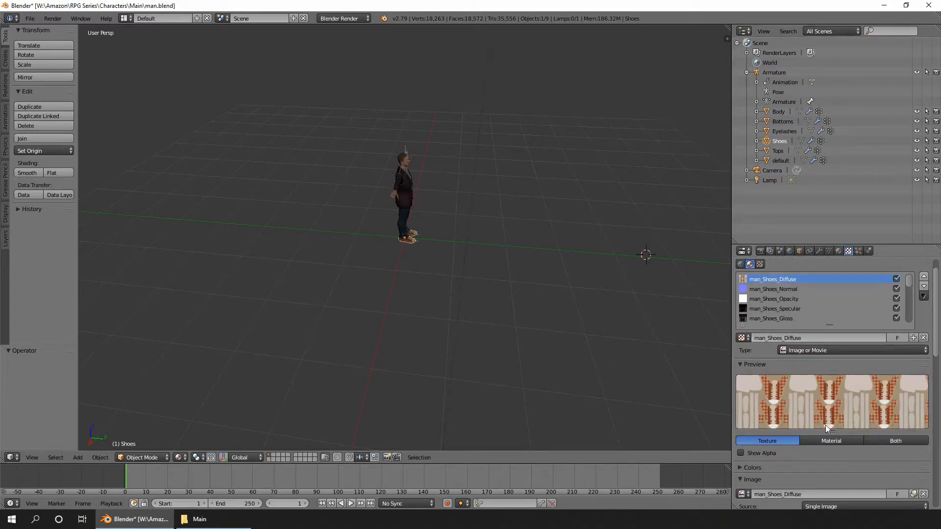
scroll(824, 420, down, 4)
click(913, 415)
click(881, 419)
- Unpack the remaining Shoes mesh textures, ending with man_Shoes_Gloss, using files from the current directory
scroll(862, 402, up, 5)
click(816, 320)
click(912, 415)
click(880, 420)
click(816, 328)
click(817, 318)
scroll(853, 392, down, 7)
click(912, 357)
click(893, 356)
scroll(863, 382, up, 7)
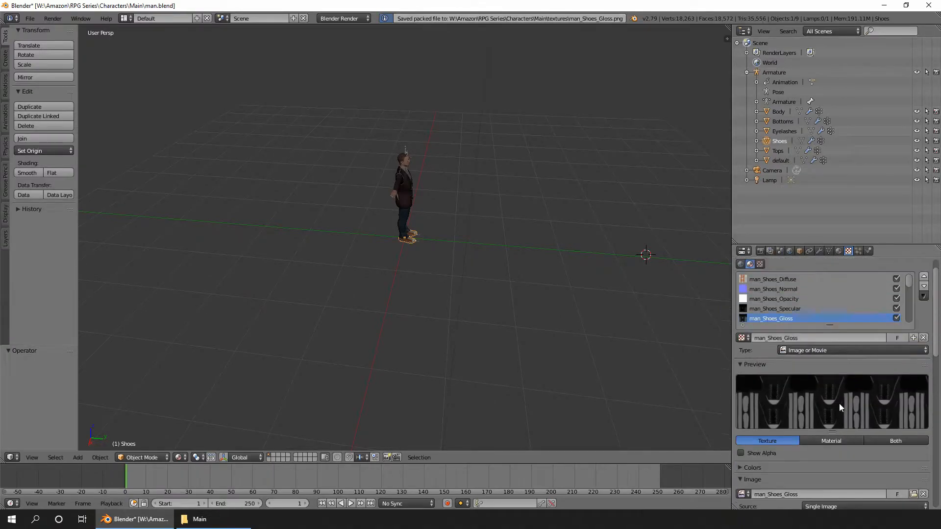
- Unpack the Tops mesh's man_Top_Diffuse image using the file from the current directory
click(777, 151)
scroll(847, 456, down, 7)
click(912, 357)
click(892, 356)
- Unpack the remaining Tops mesh textures, ending with man_Top_Gloss, using files from the current directory
scroll(862, 382, up, 7)
click(802, 309)
scroll(802, 312, down, 7)
click(912, 377)
click(893, 376)
scroll(862, 383, up, 7)
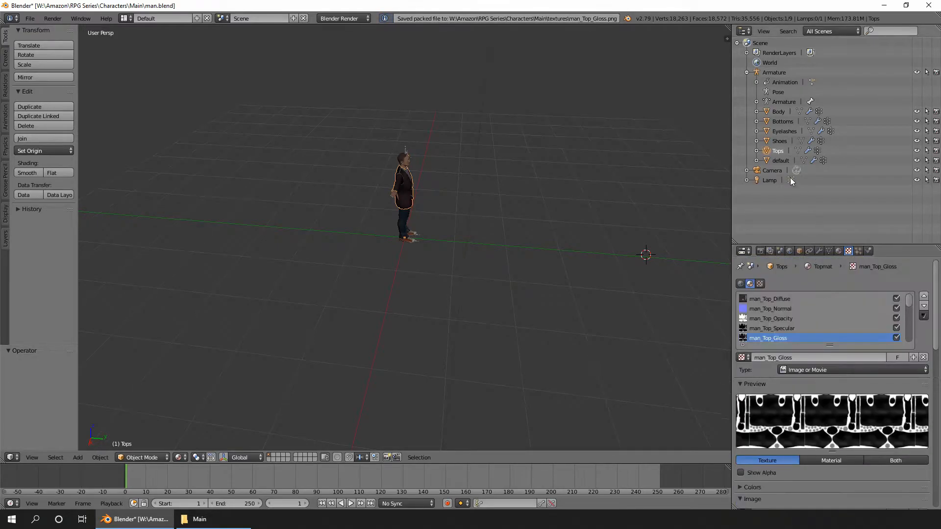
- Check the image file path of the man_Body_Diffuse texture on the default mesh
click(780, 160)
scroll(937, 403, down, 6)
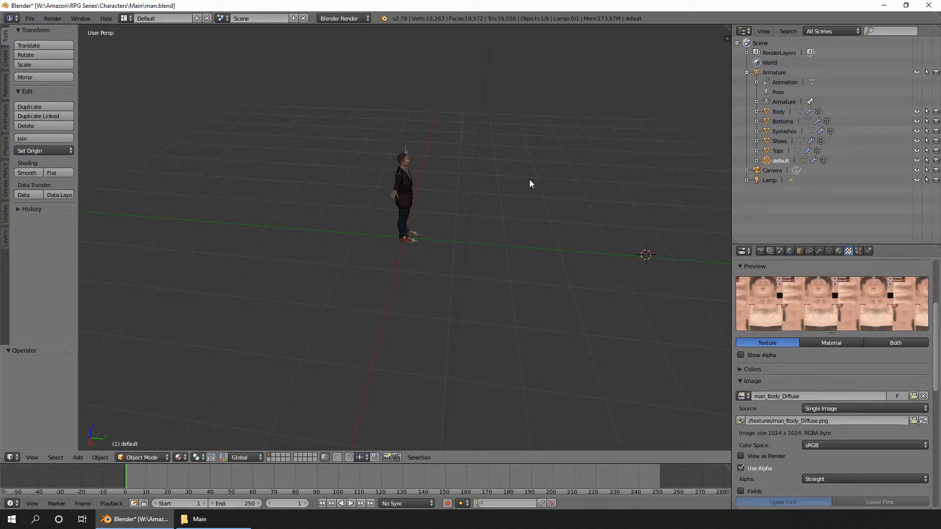
- Check the image file paths on the Shoes and default meshes, and quit Blender without saving
click(780, 142)
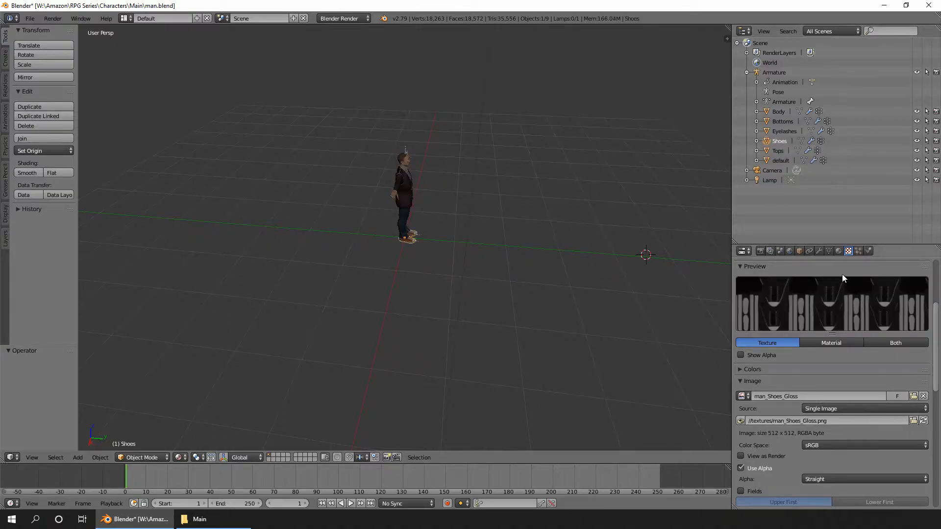
click(782, 160)
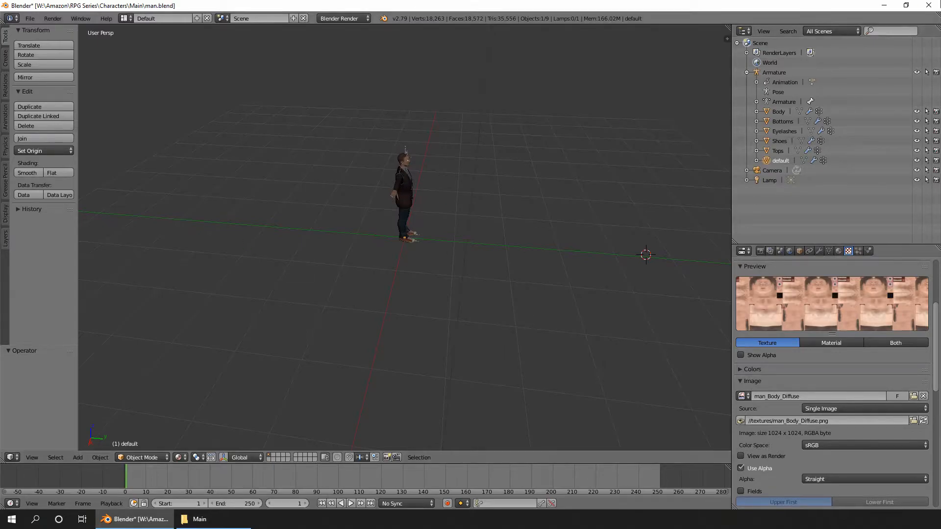
click(928, 6)
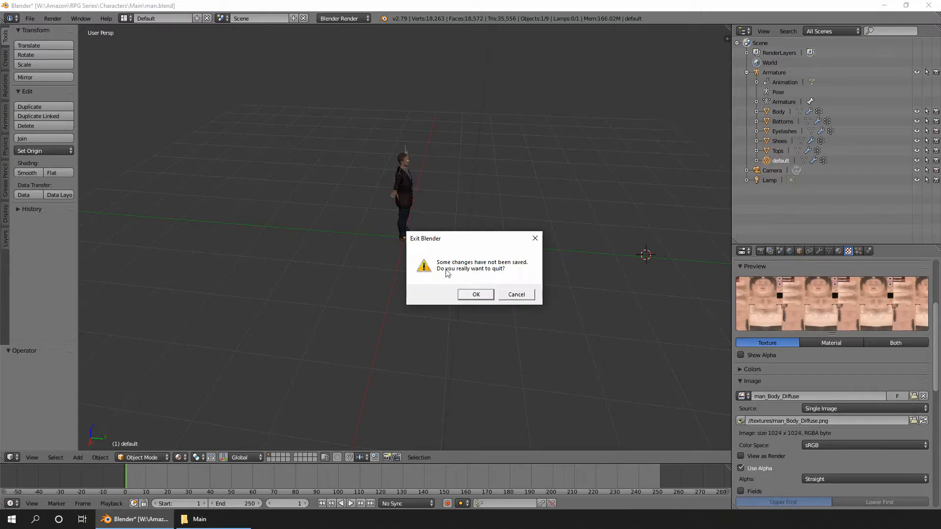
click(475, 296)
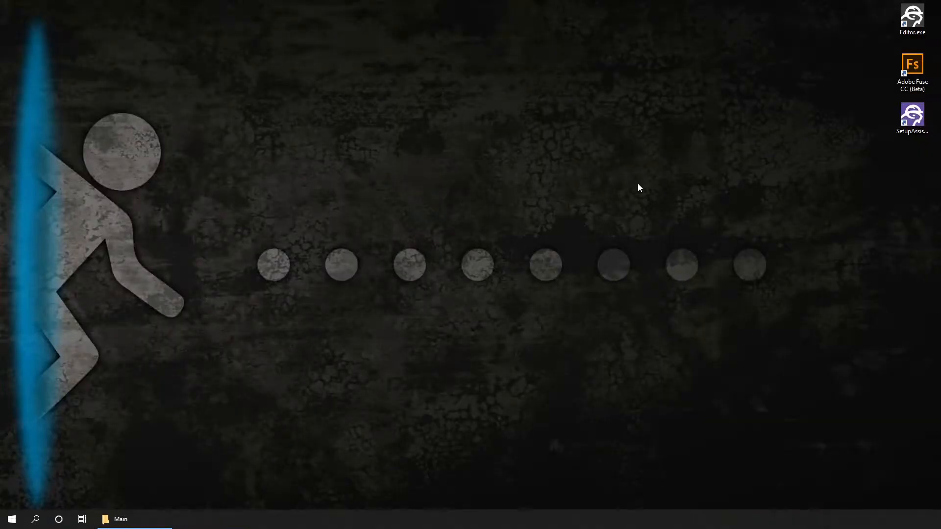
- Launch the Lumberyard Editor with the world1 level and dock the Asset Browser below the Entity Outliner
double_click(910, 19)
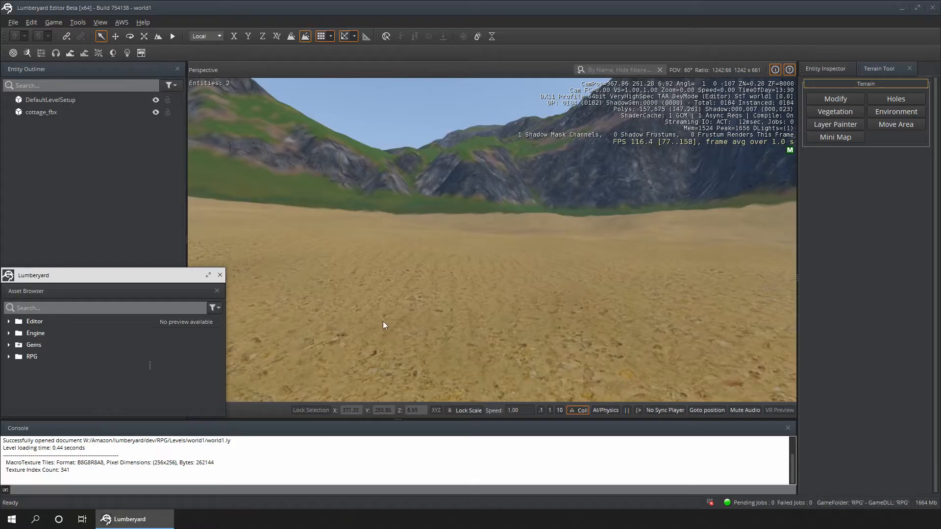
drag(151, 278, 105, 407)
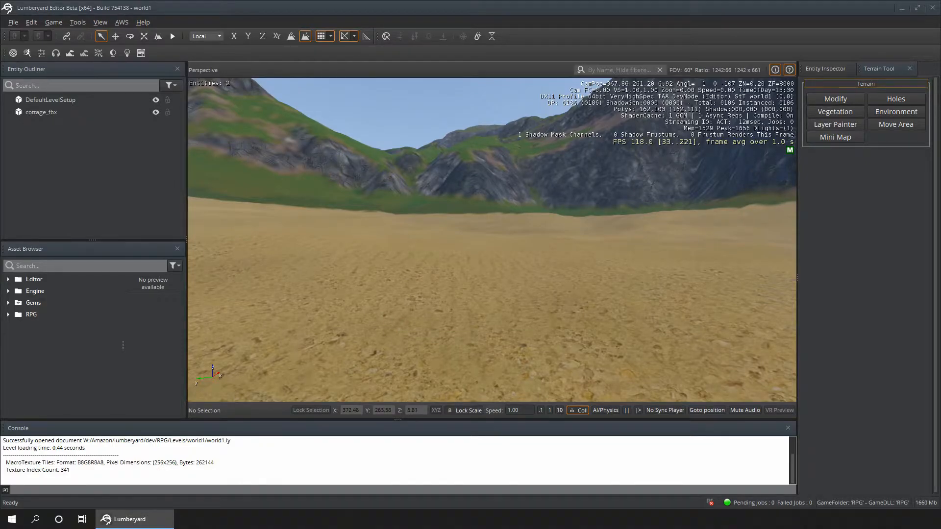
- In File Explorer, copy the textures folder, Idle.fbx, manC.fbx and walkingC.fbx from the character's Main folder
drag(384, 143, 470, 1)
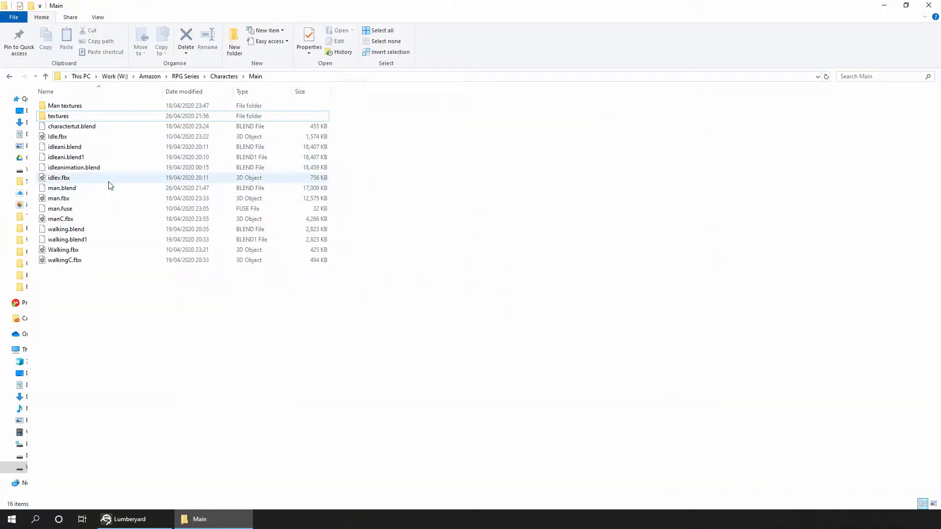
click(115, 198)
click(154, 349)
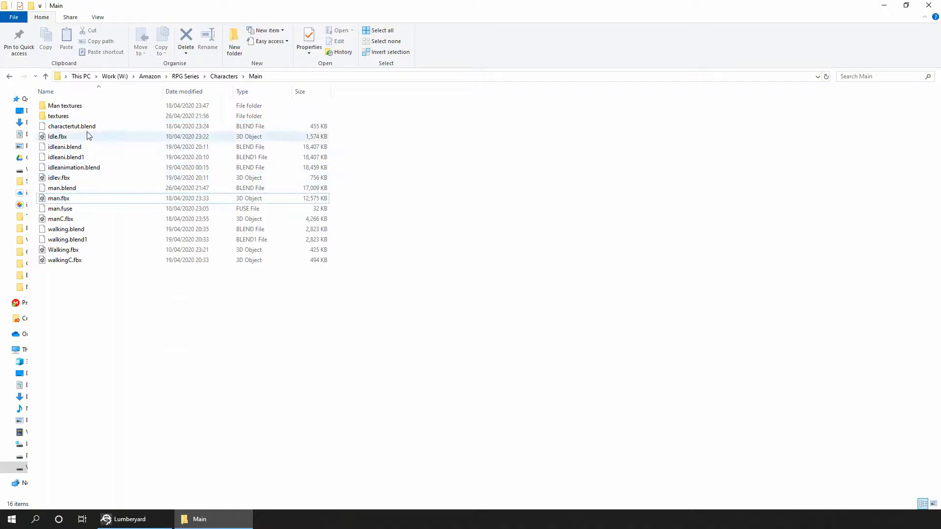
click(81, 118)
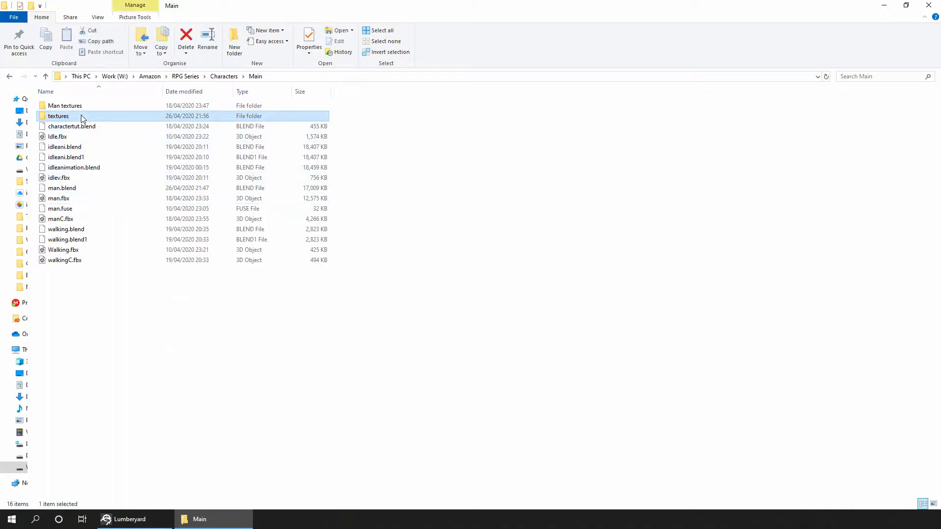
ctrl+click(58, 136)
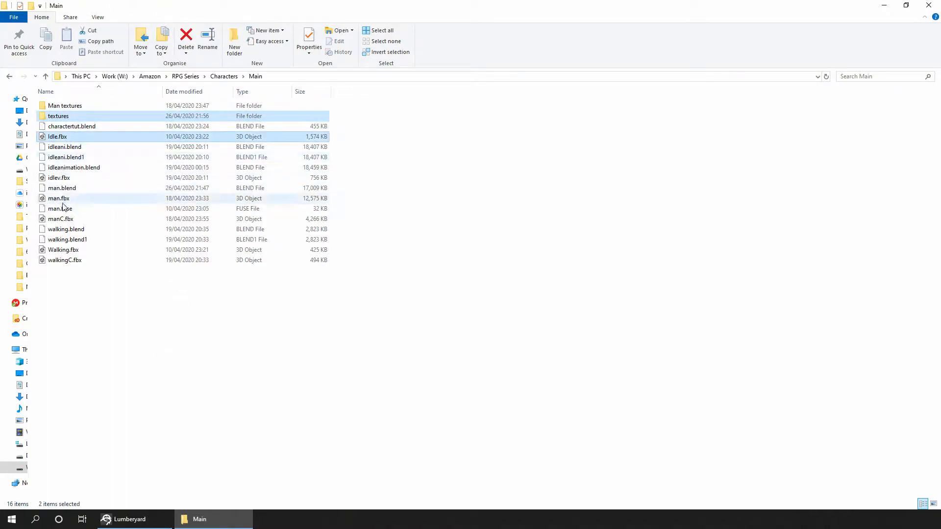
ctrl+click(62, 219)
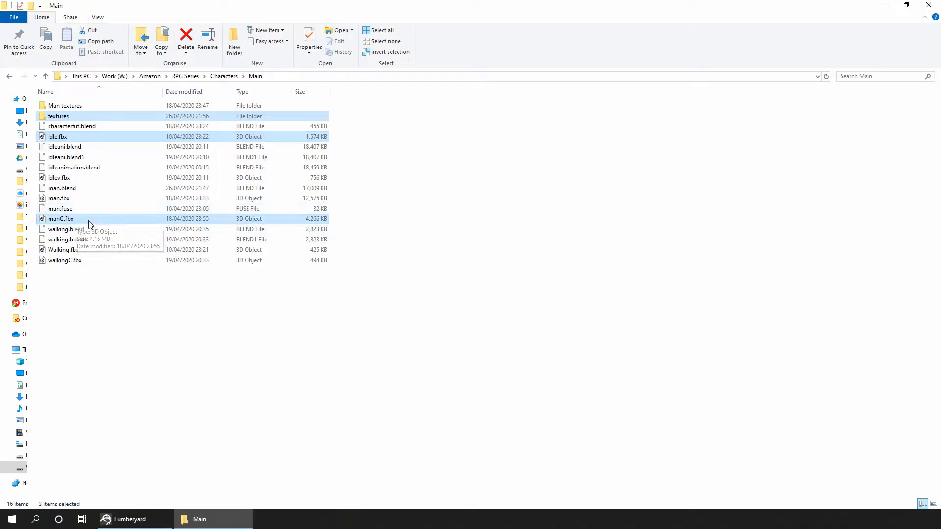
ctrl+click(78, 261)
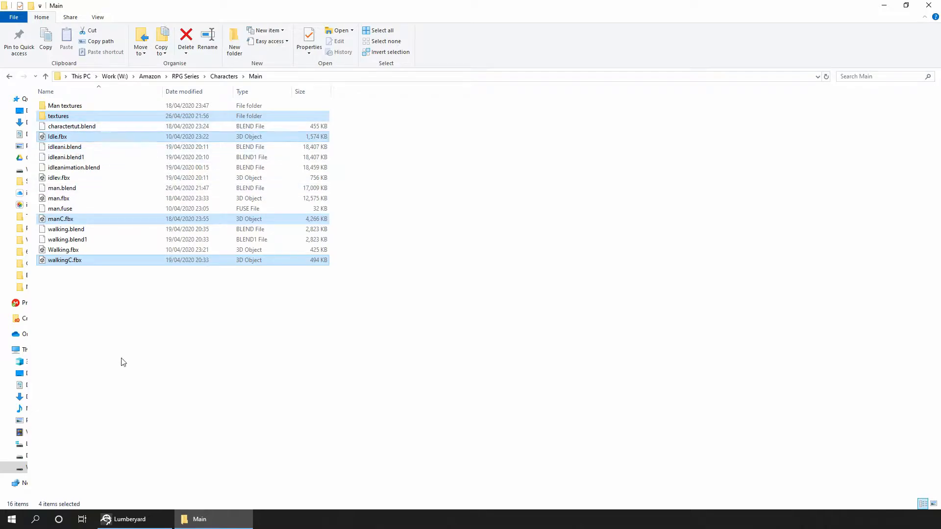
key(ctrl+c)
- Go to the project's Characters folder at Amazon\lumberyard\dev\RPG\Gem\Assets\Characters
click(150, 76)
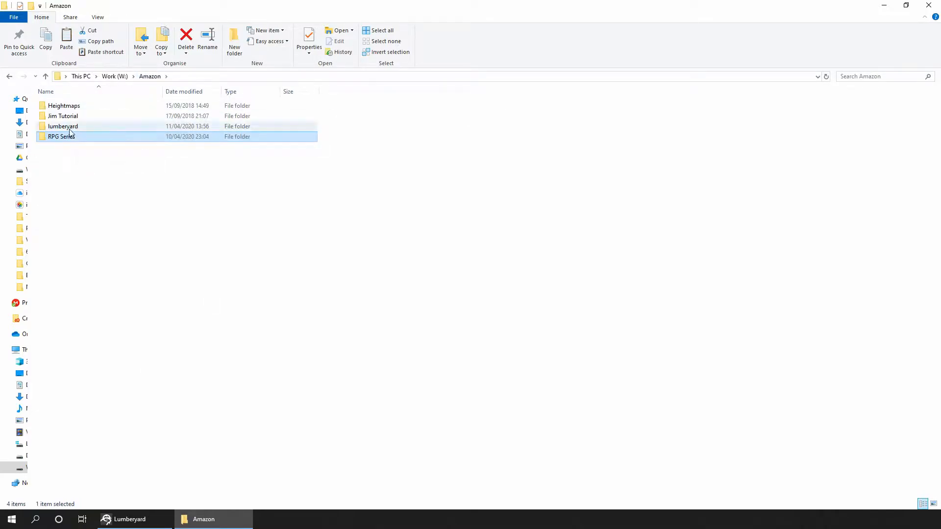
double_click(68, 126)
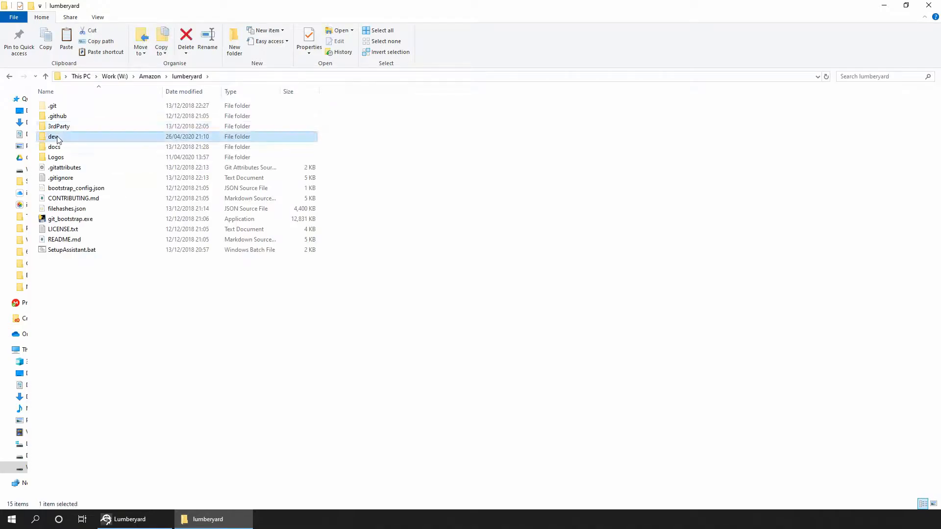
double_click(55, 137)
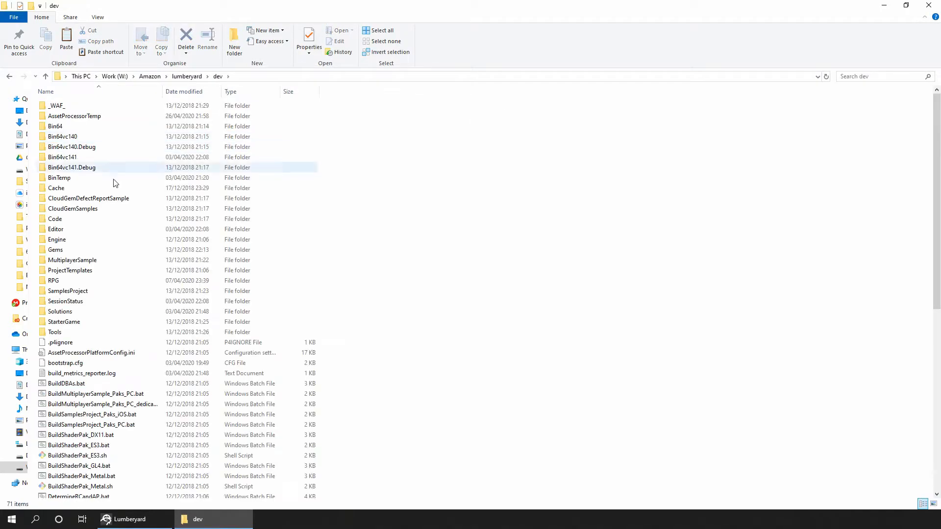
double_click(85, 281)
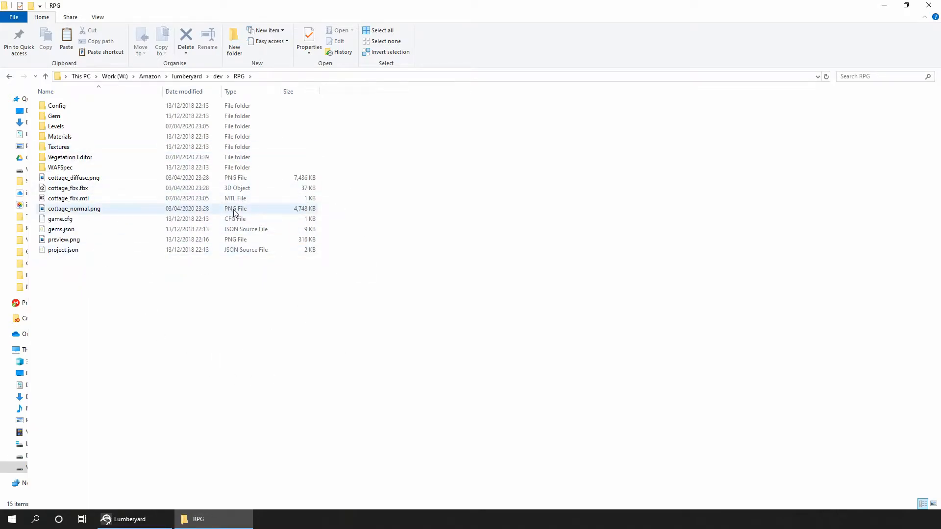
double_click(65, 116)
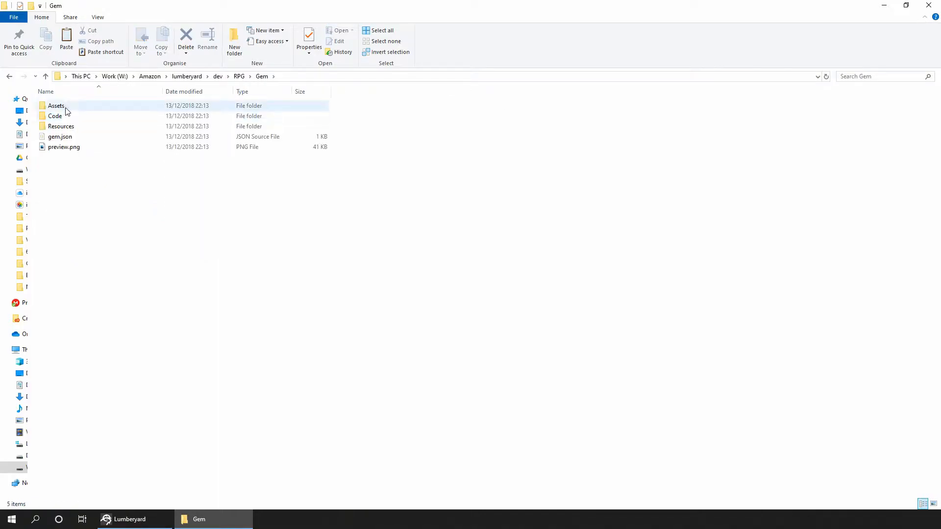
double_click(66, 108)
double_click(78, 107)
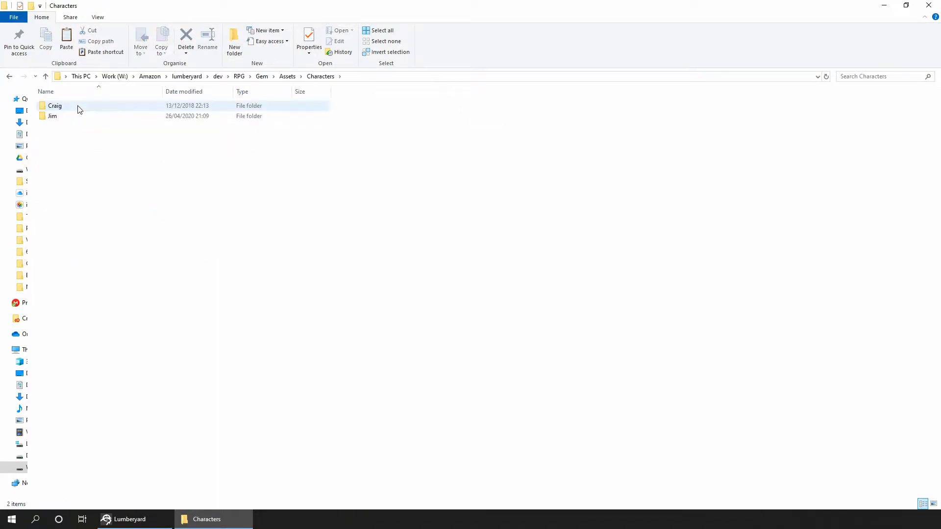
- Create a new folder named Main in the Characters folder
click(234, 44)
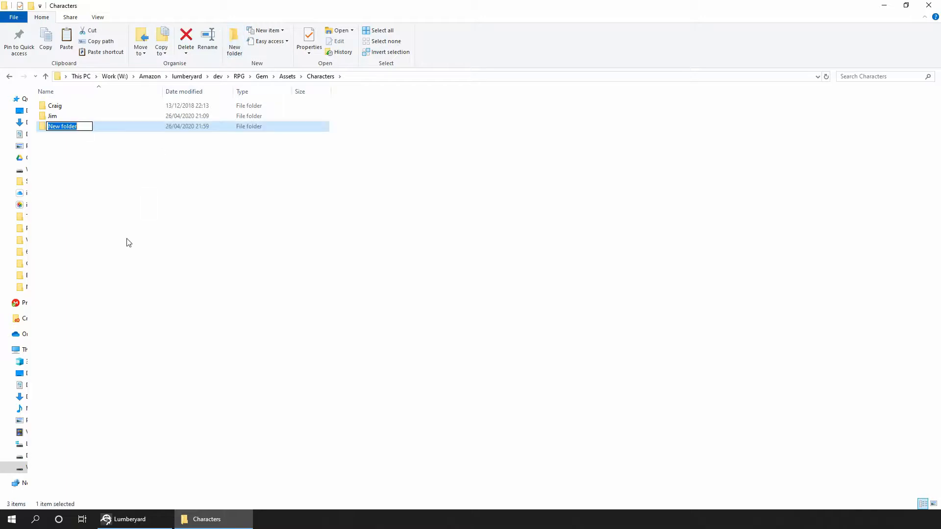
text(Main)
key(Return)
- Paste the copied textures folder and FBX files into the new Main folder and close File Explorer
double_click(87, 127)
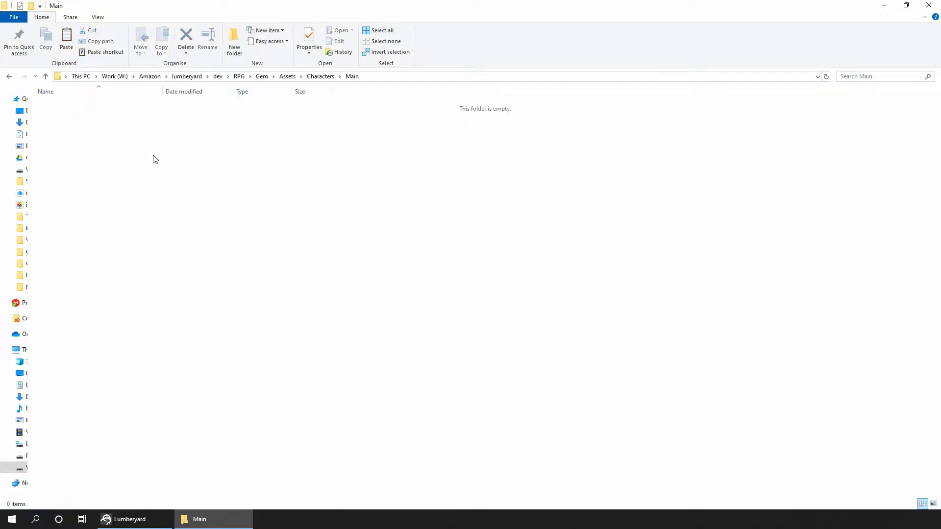
key(ctrl+v)
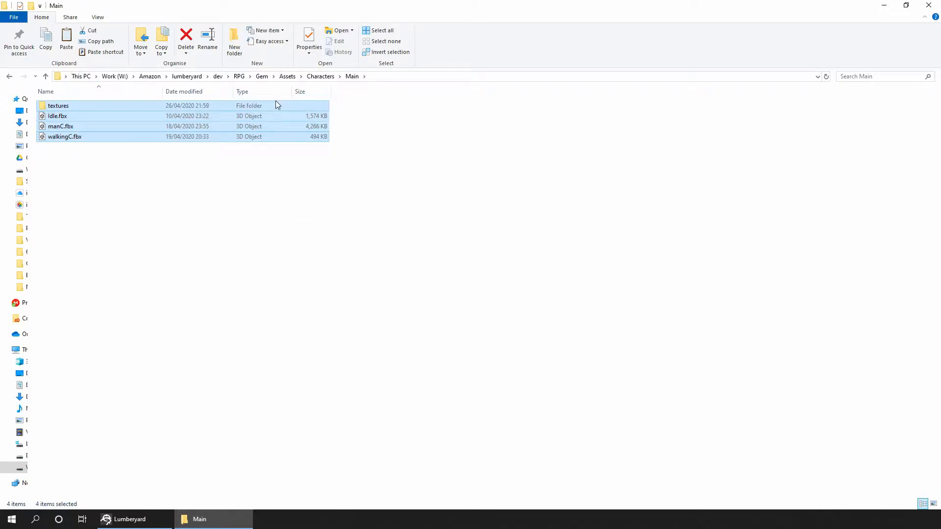
click(261, 206)
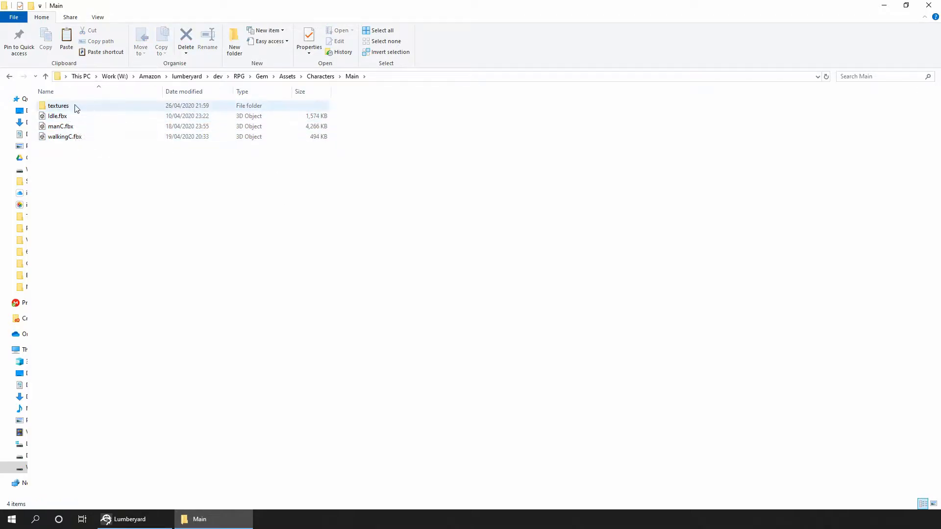
click(928, 5)
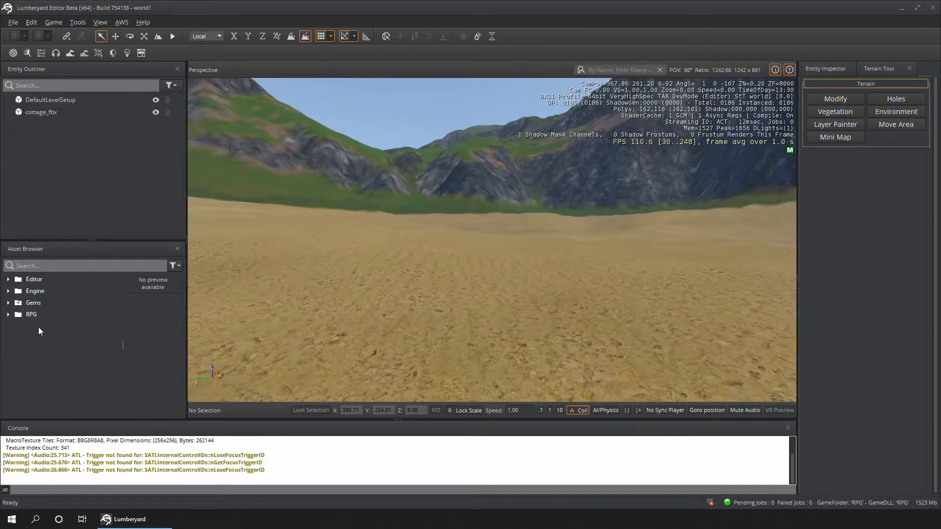
- In Lumberyard, open the FBX settings of manC.fbx from RPG/Gem/Assets/Characters/Main in the Asset Browser
click(8, 316)
scroll(60, 278, down, 1)
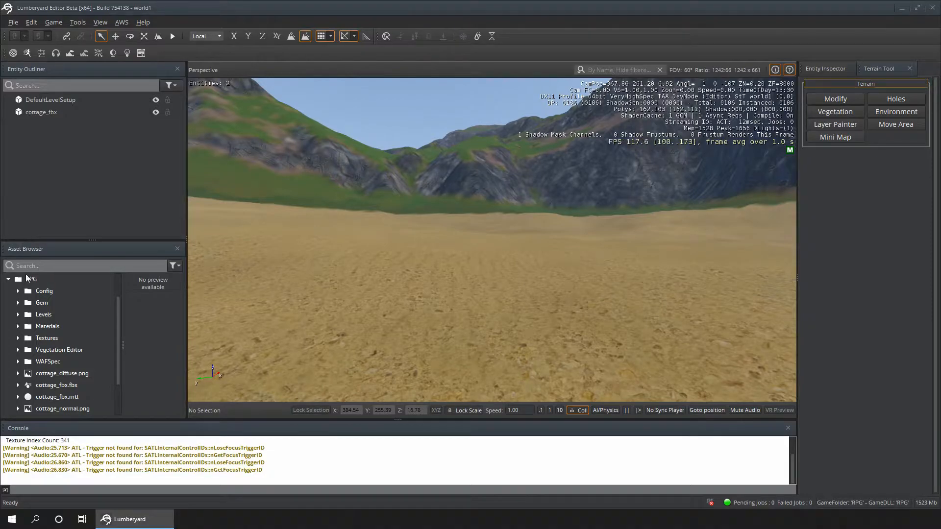
click(19, 302)
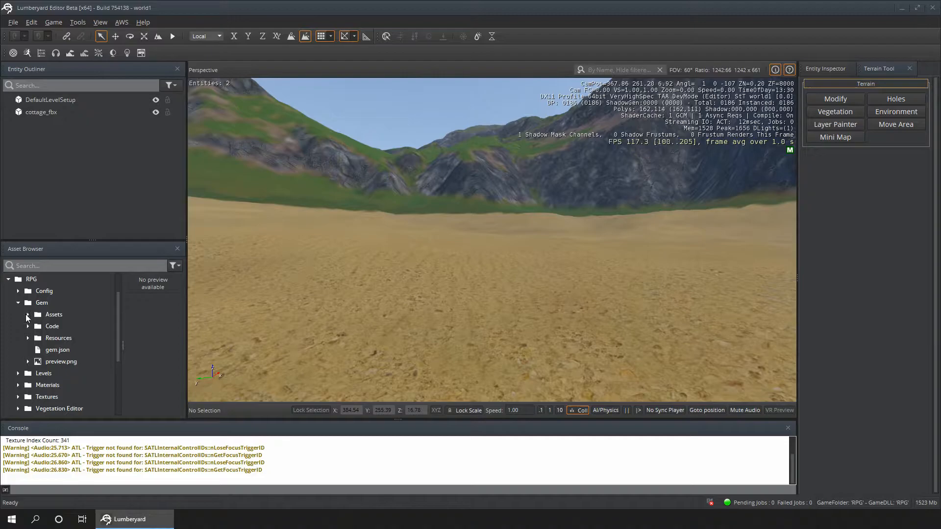
click(28, 314)
click(37, 326)
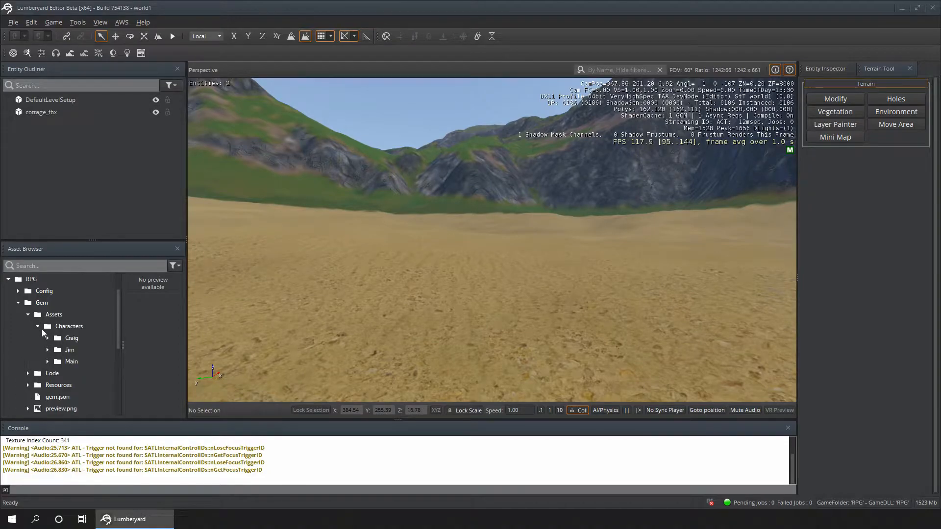
click(48, 362)
scroll(57, 349, down, 1)
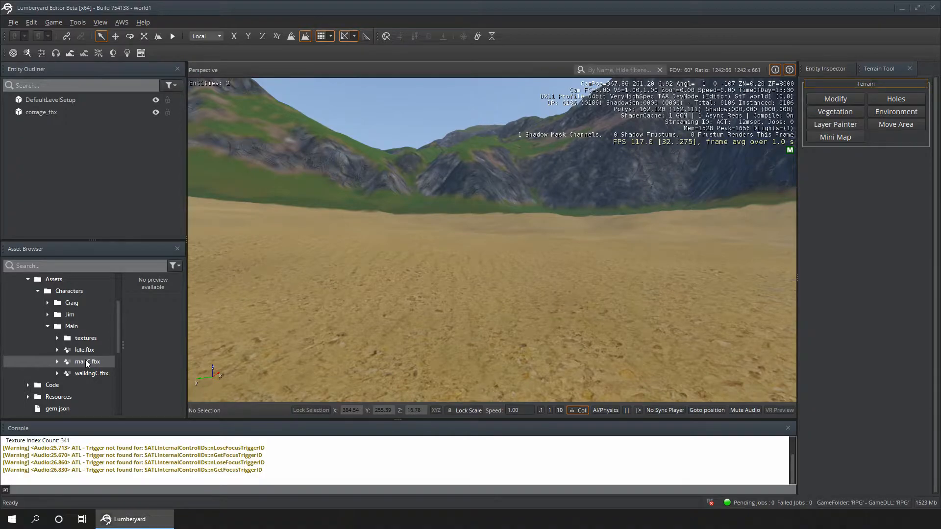
double_click(86, 361)
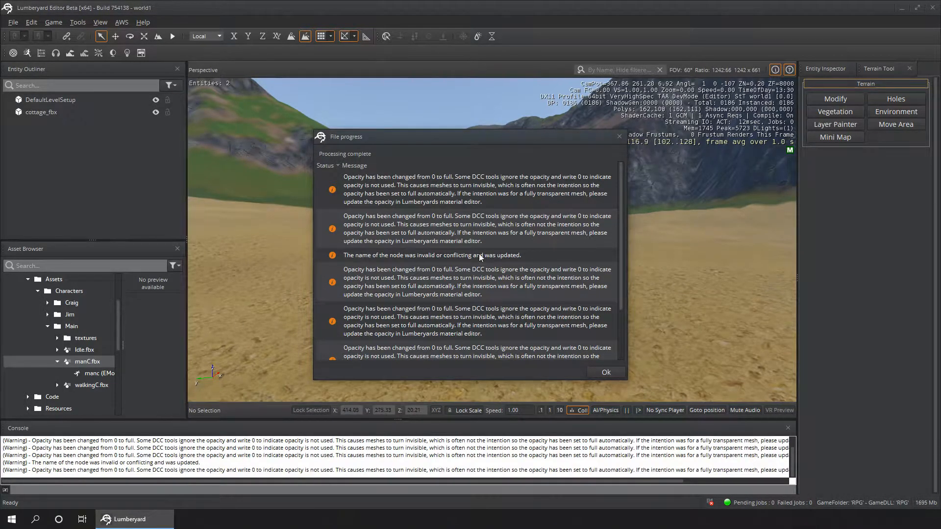
- Examine the details of the invalid or conflicting node name messages for manC.fbx and dismiss the report
click(409, 255)
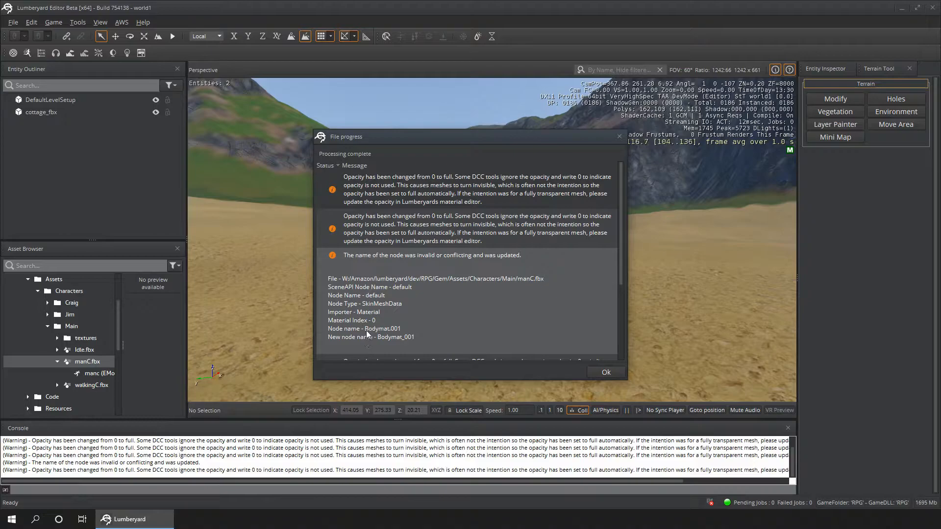
click(416, 256)
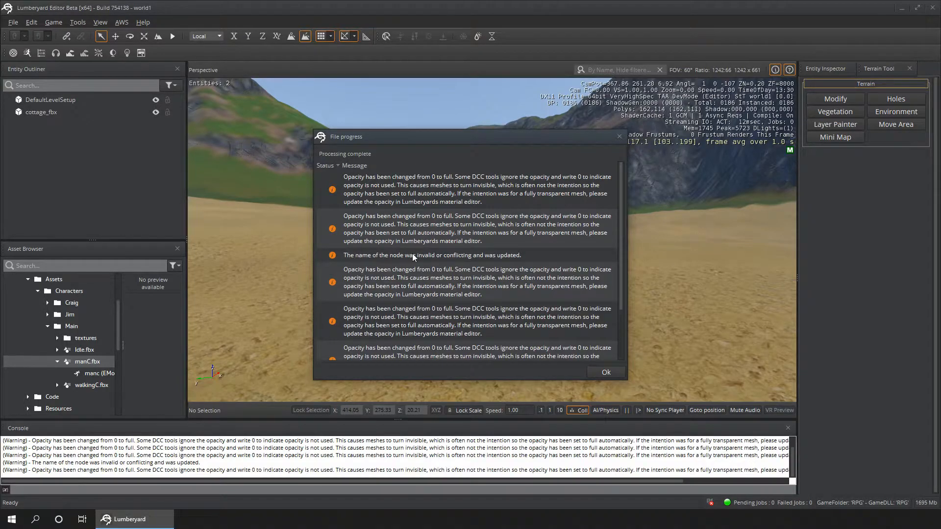
scroll(413, 260, down, 3)
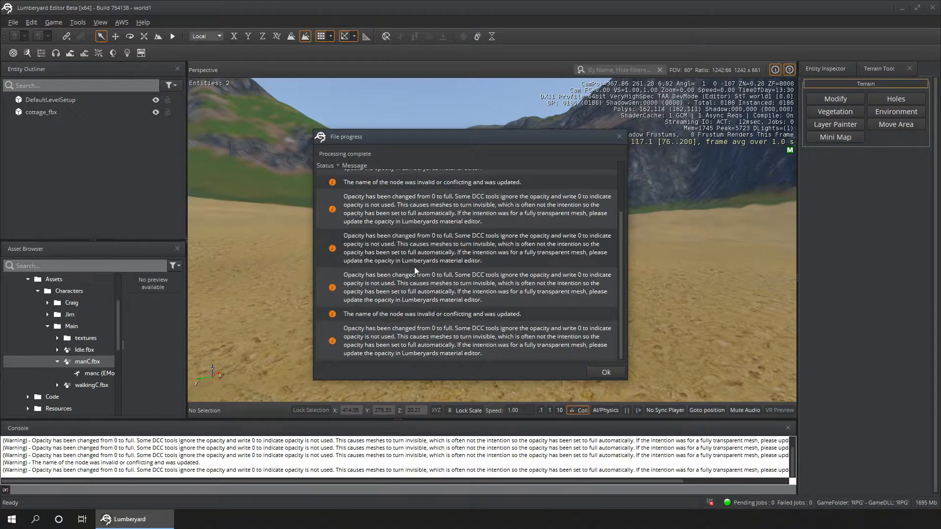
click(423, 319)
scroll(401, 269, down, 3)
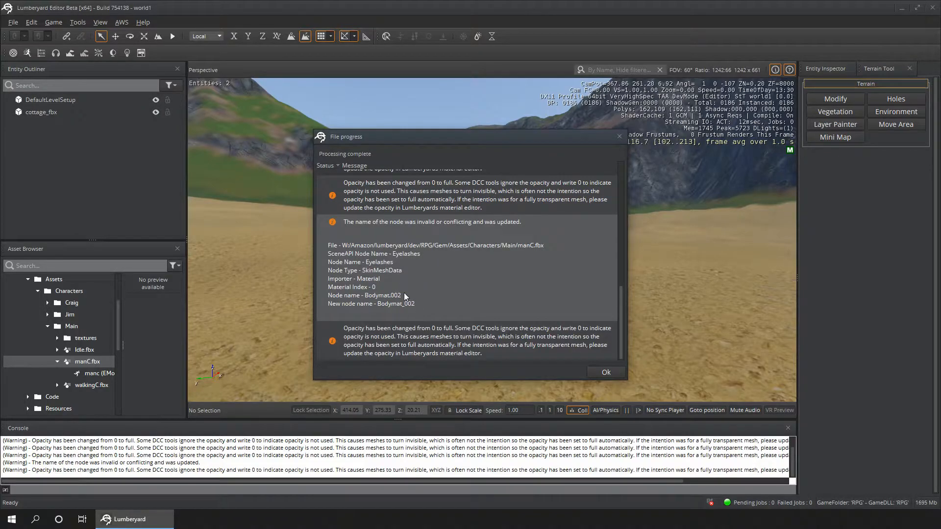
click(438, 306)
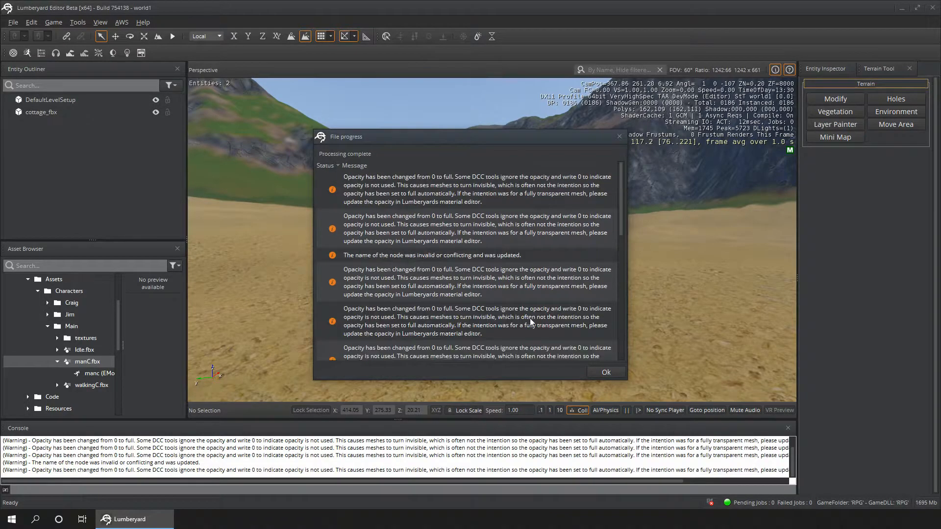
click(602, 372)
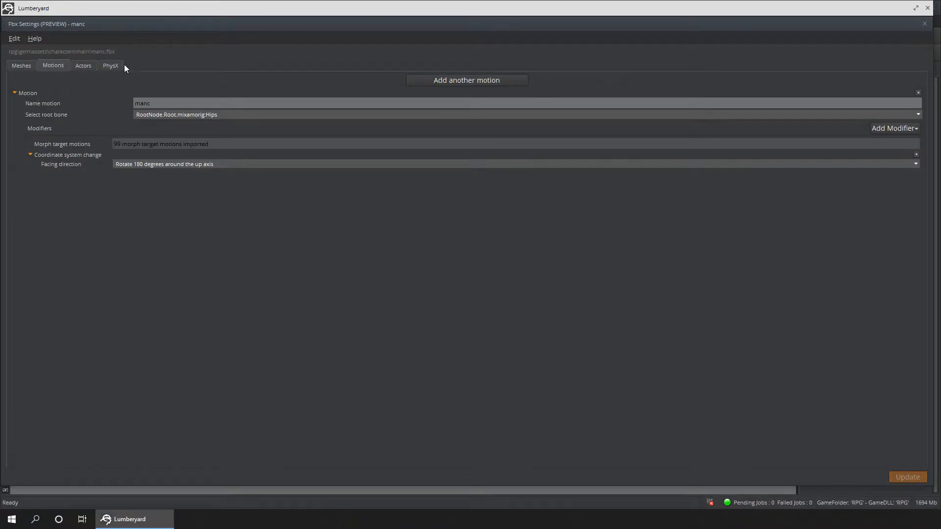
- Set the manc motion's facing direction to Do nothing and remove the motion group from the settings
click(139, 165)
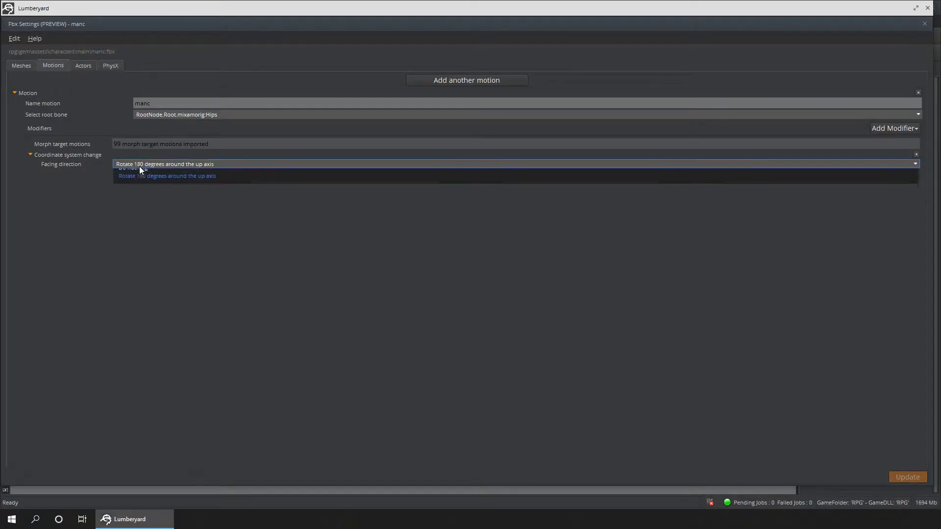
click(132, 176)
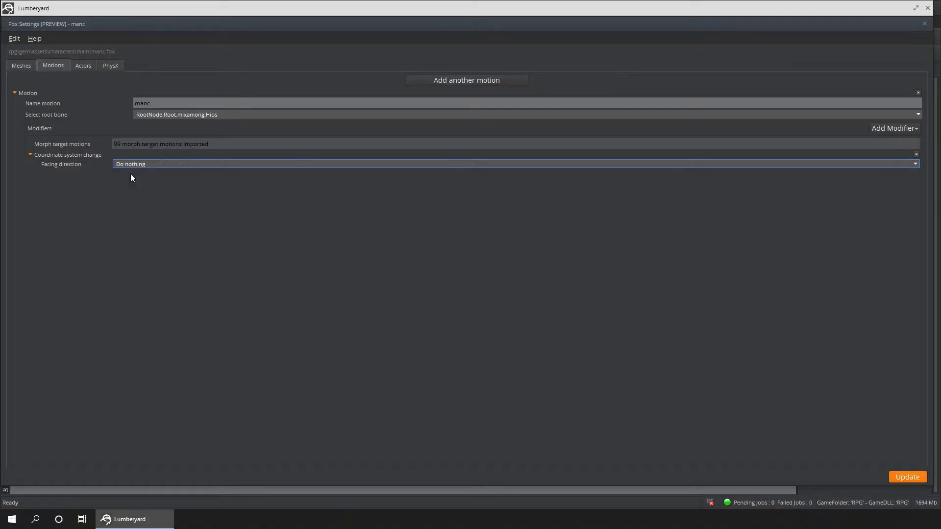
click(918, 92)
- Add an actor group and a mesh group to the manC.fbx settings, both with Update materials enabled
click(87, 67)
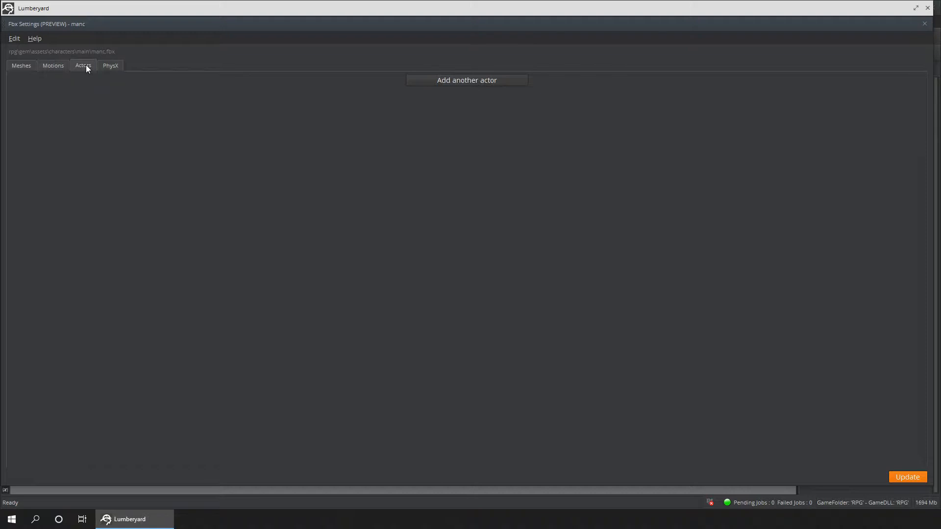
click(498, 81)
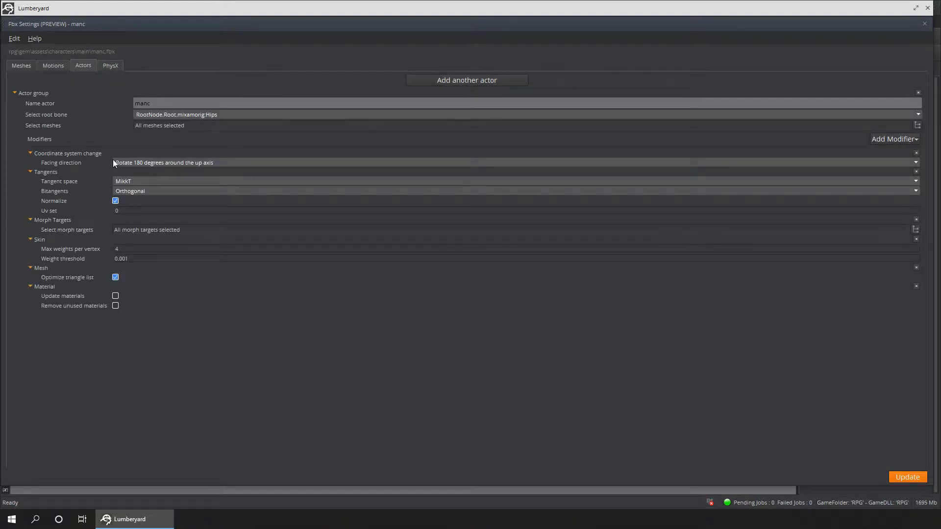
click(115, 296)
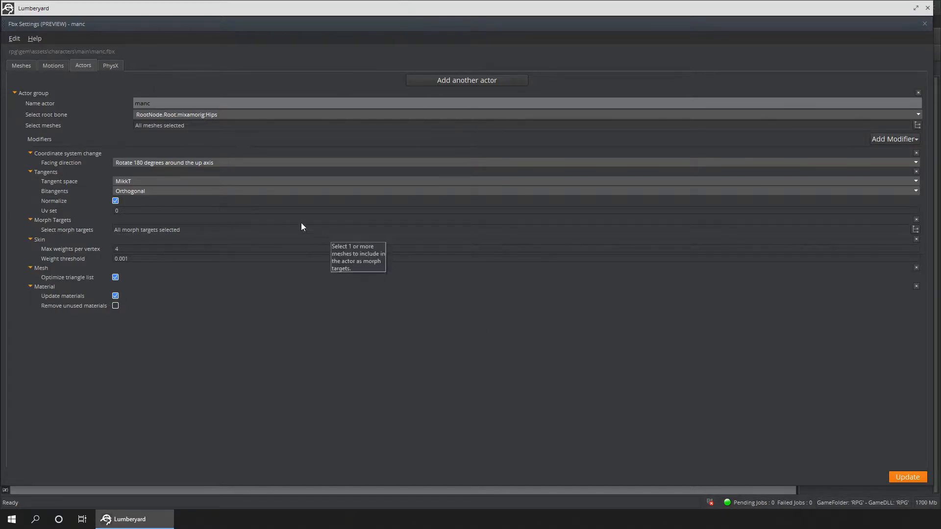
click(17, 68)
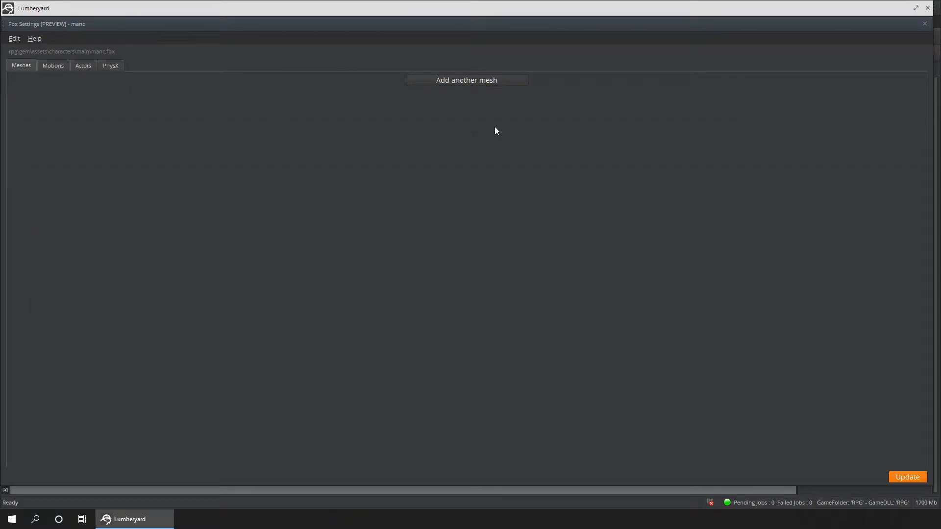
click(475, 79)
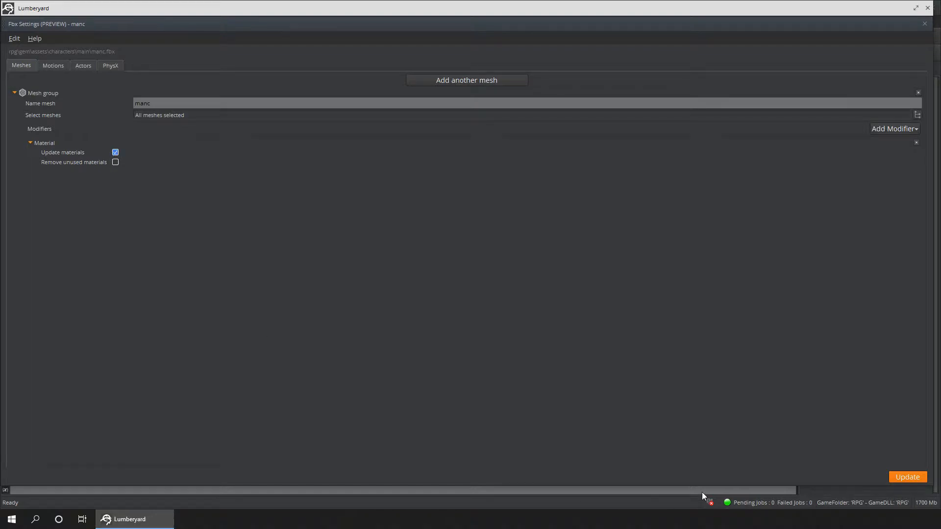
- Update the manC.fbx settings, dismiss the file progress report and close the settings window, choosing to discard the unsaved changes
click(905, 479)
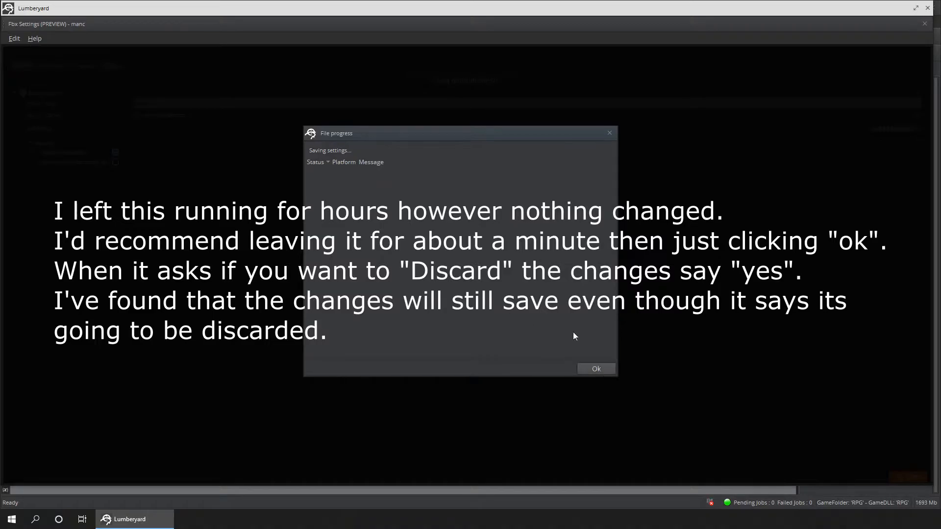
click(598, 370)
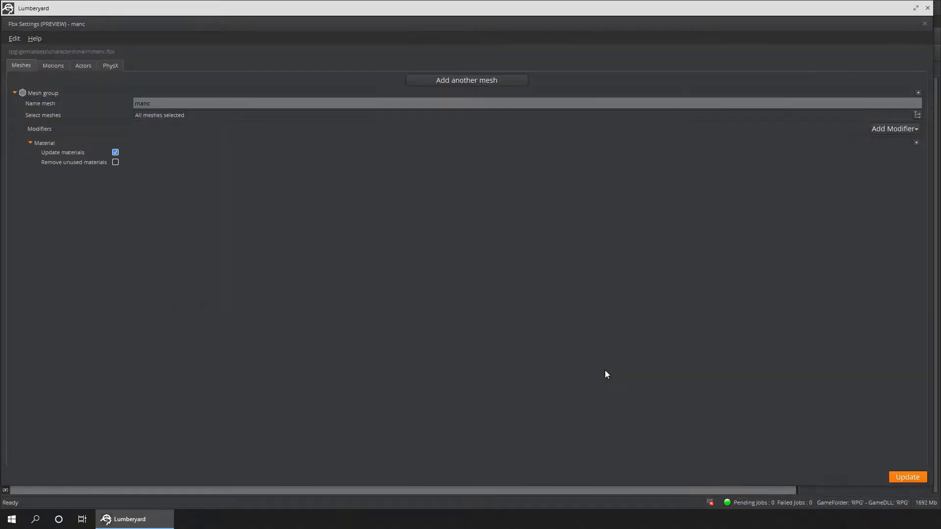
click(927, 8)
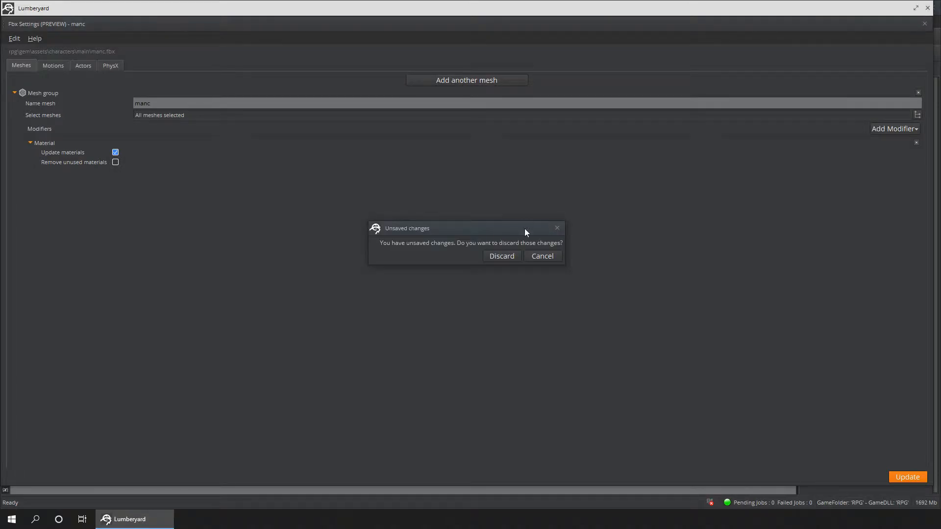
click(490, 257)
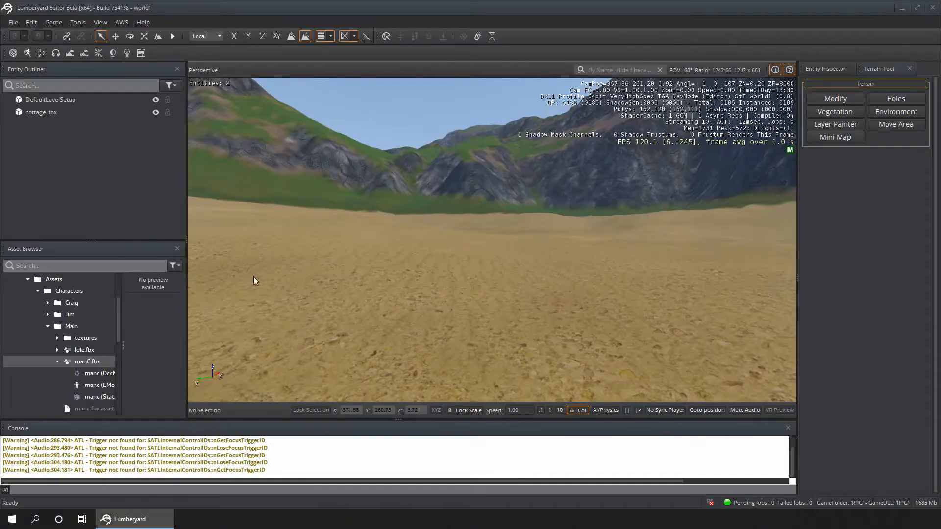
- Widen the Asset Browser's file tree and collapse the manC.fbx entry in the Main folder
drag(122, 345, 149, 346)
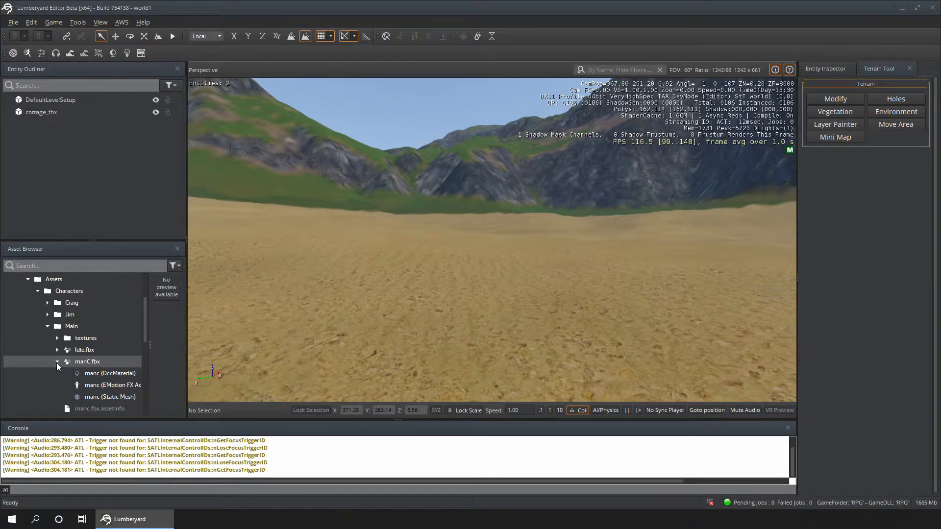
scroll(73, 372, down, 1)
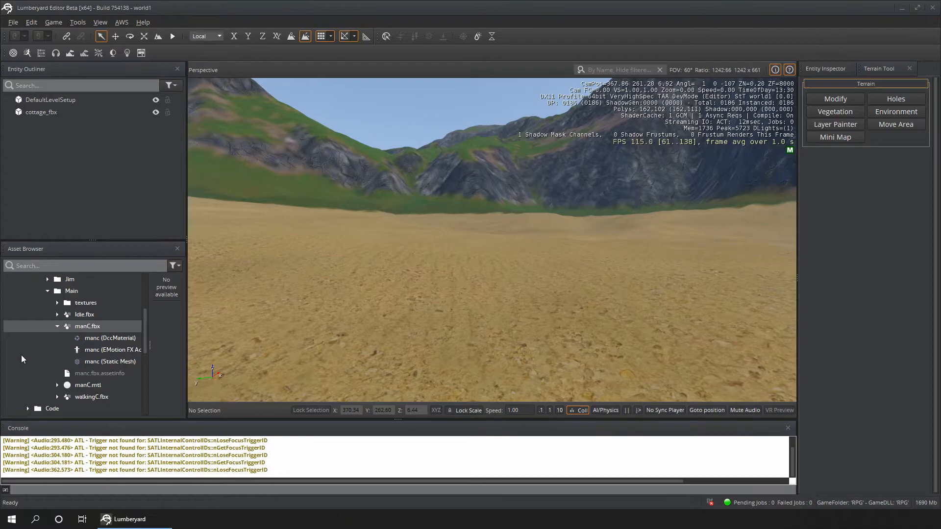
click(57, 327)
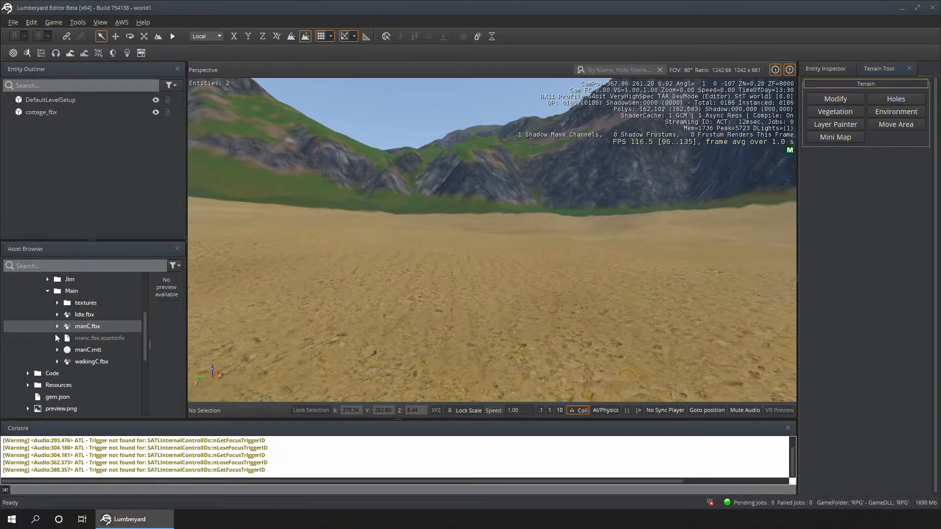
- Open the FBX settings of Idle.fbx and set the motion's facing direction to Do nothing
double_click(77, 313)
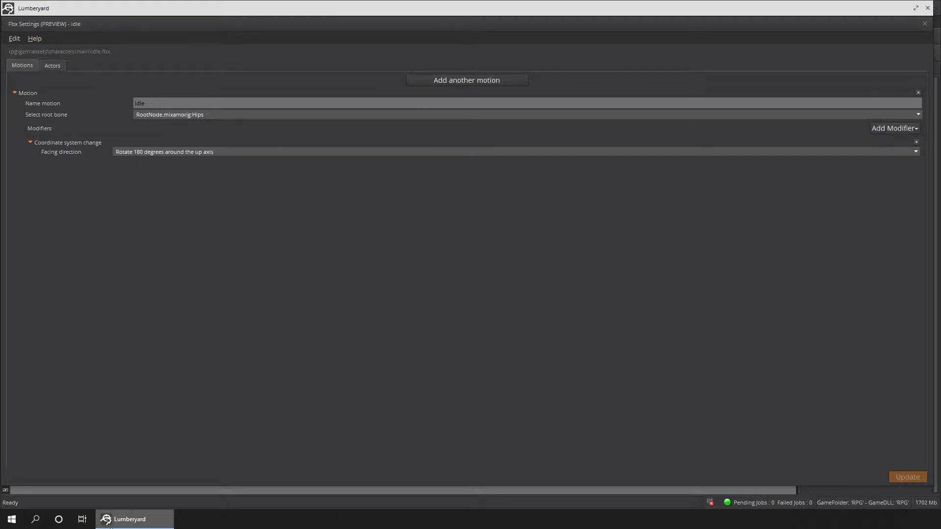
mouse_move(416, 6)
mouse_down()
mouse_move(401, 286)
mouse_move(441, 112)
mouse_move(447, 8)
mouse_move(415, 3)
mouse_up()
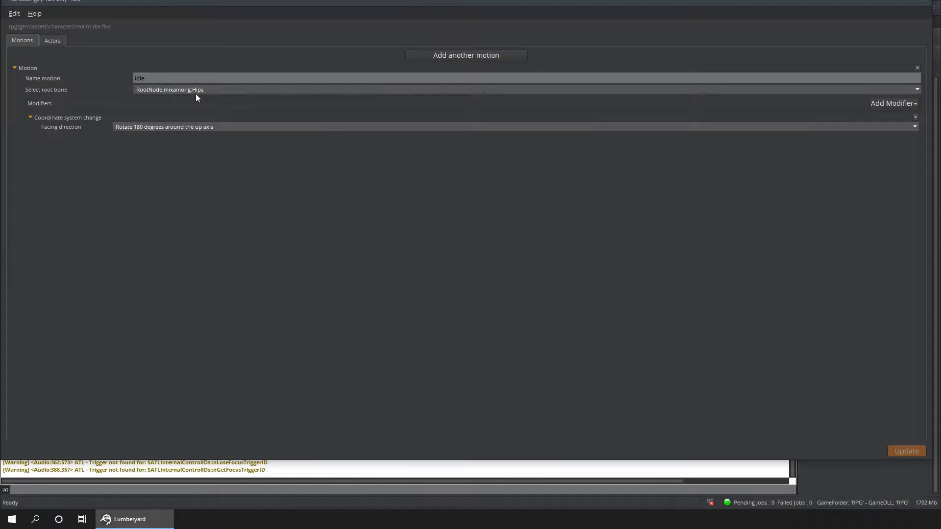
click(145, 127)
click(141, 139)
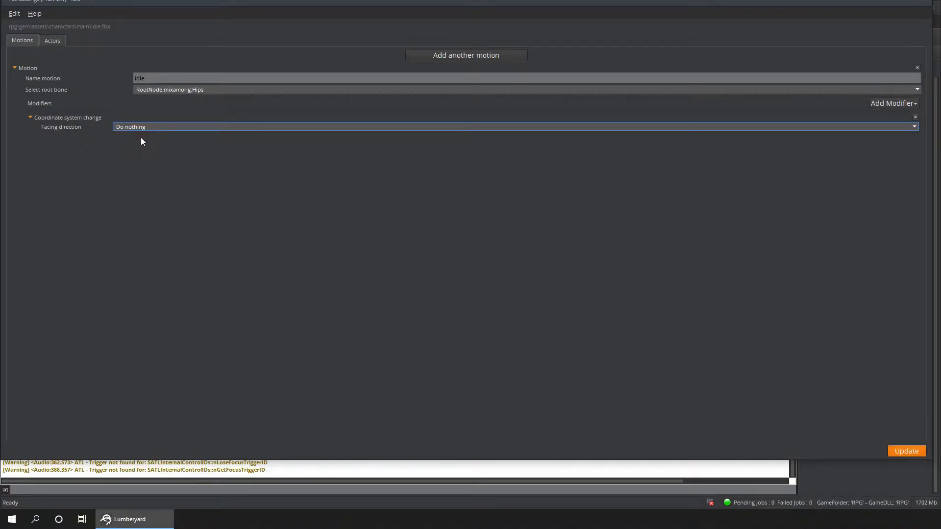
- Add a Compression settings modifier to the idle motion with max translation and rotation error tolerances of 0.0
click(906, 102)
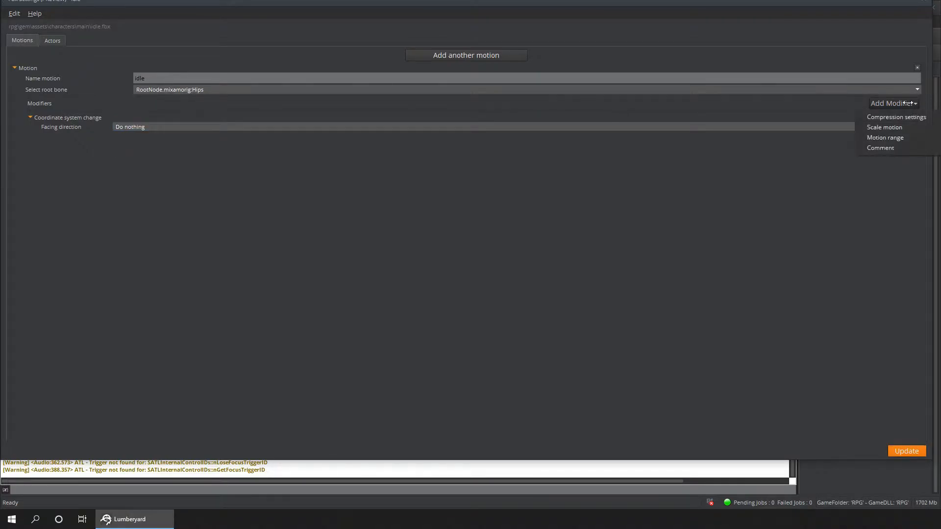
click(910, 118)
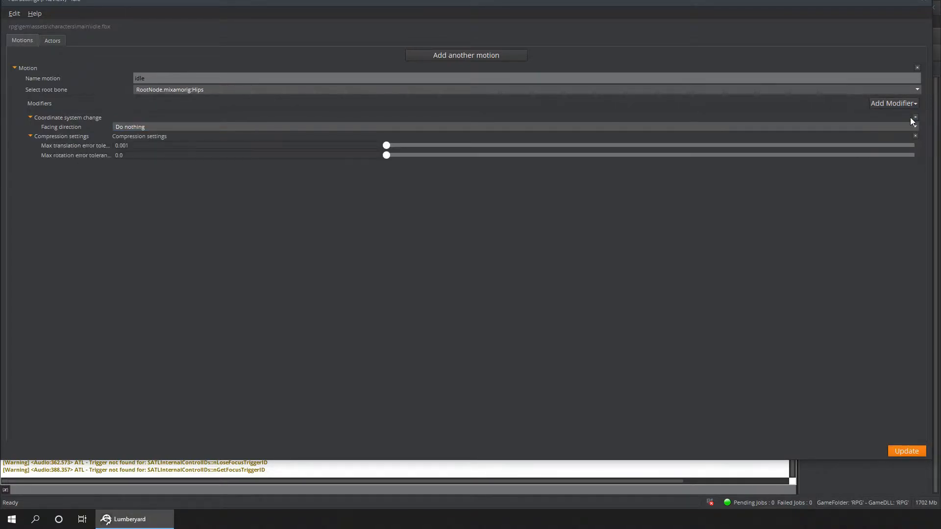
click(134, 147)
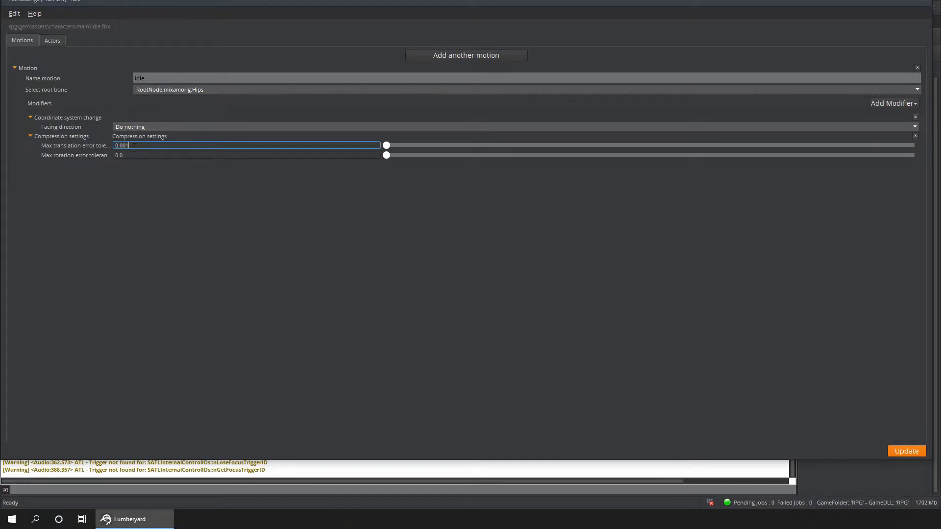
key(BackSpace)
key(ctrl+a)
click(135, 154)
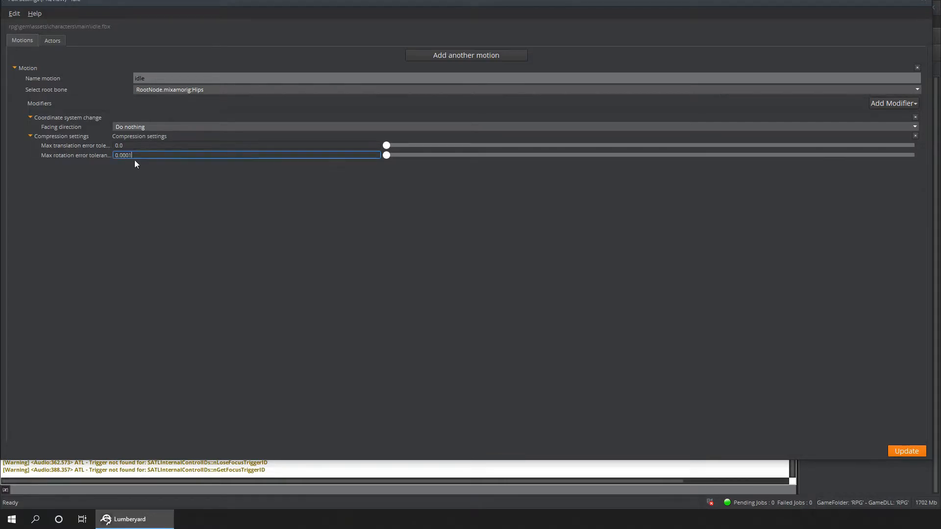
key(BackSpace)
key(BackSpace)
key(BackSpace)
key(BackSpace)
key(Return)
- Update the Idle.fbx settings, dismiss the file progress report and close the settings window, choosing to discard the unsaved changes
click(907, 451)
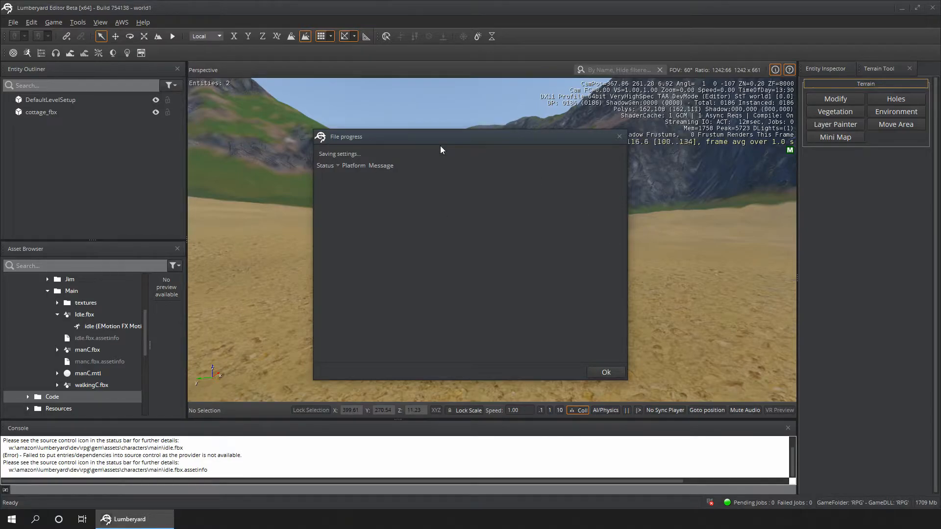
click(606, 373)
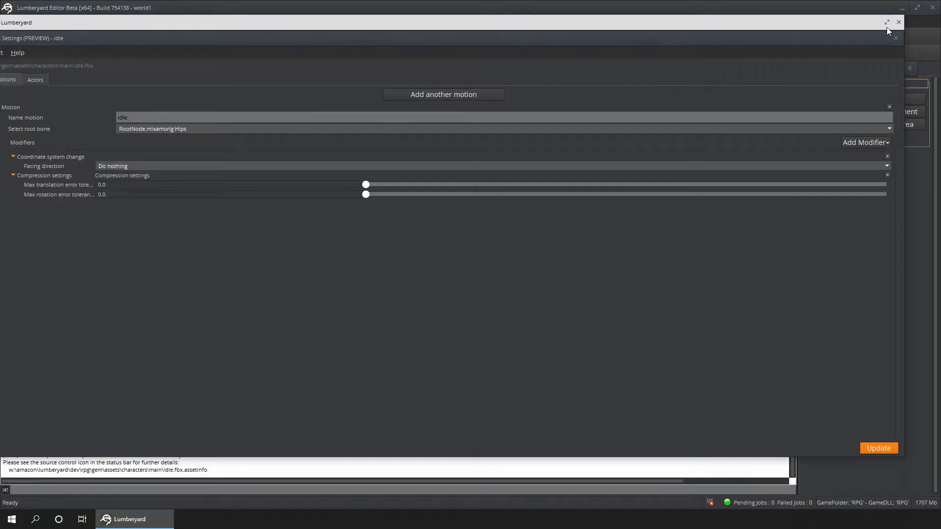
click(898, 23)
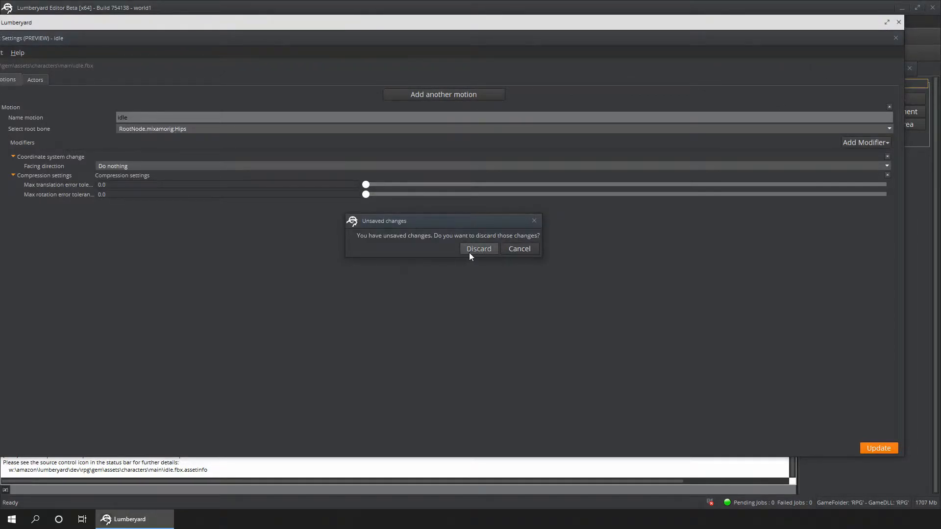
click(475, 249)
- Collapse Idle.fbx, open the FBX settings of walkingC.fbx and set its motion's facing direction to Do nothing
scroll(63, 368, up, 1)
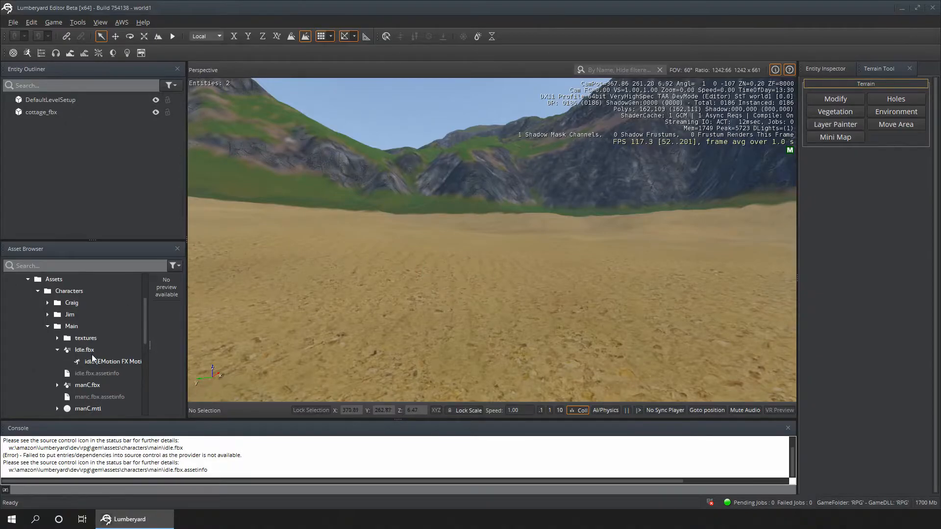
click(58, 349)
scroll(57, 348, down, 1)
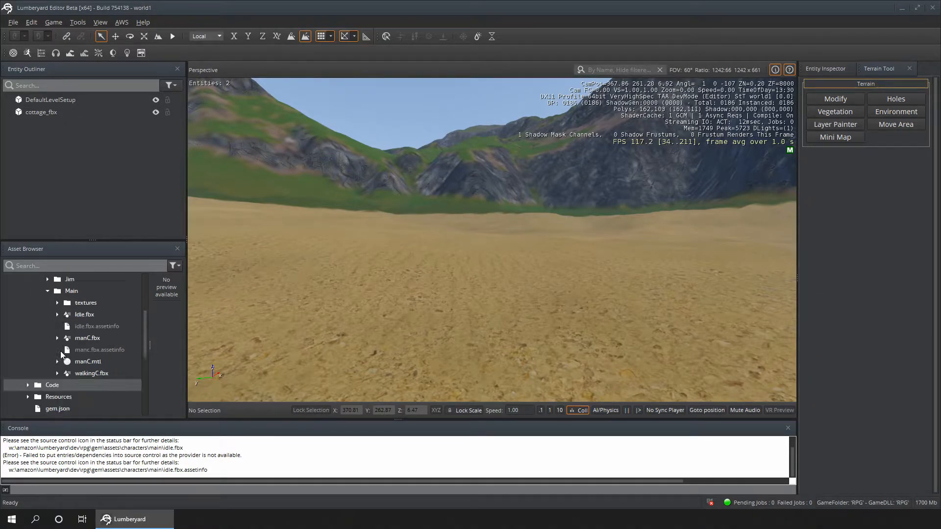
double_click(89, 373)
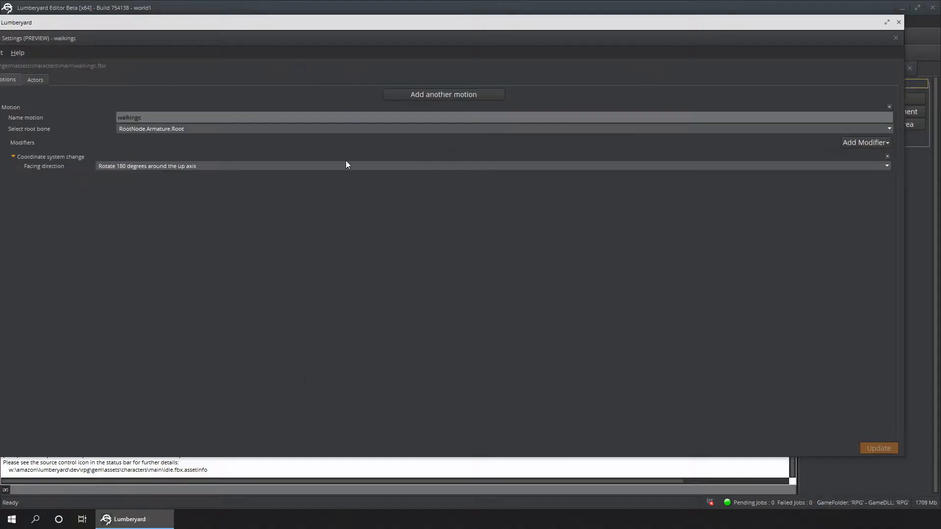
click(167, 168)
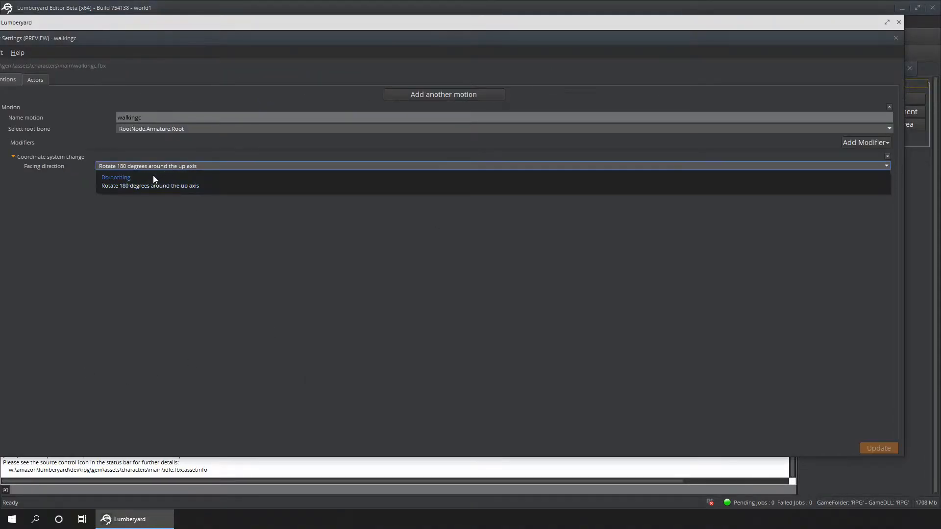
click(148, 177)
- Add a Compression settings modifier to the walkingc motion with max translation and rotation error tolerances of 0.0
drag(230, 28, 270, 29)
click(893, 132)
click(892, 142)
click(167, 172)
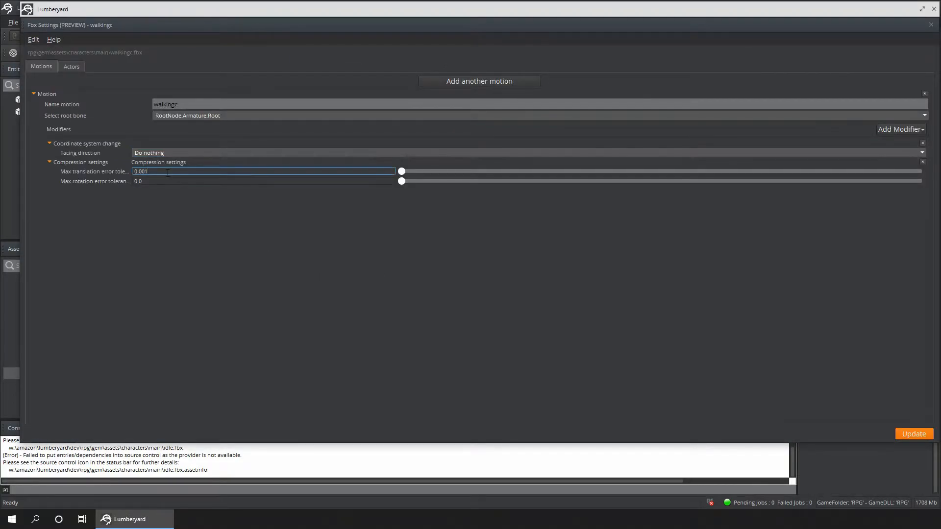
key(Return)
double_click(168, 173)
click(168, 183)
double_click(168, 182)
text(0)
key(Return)
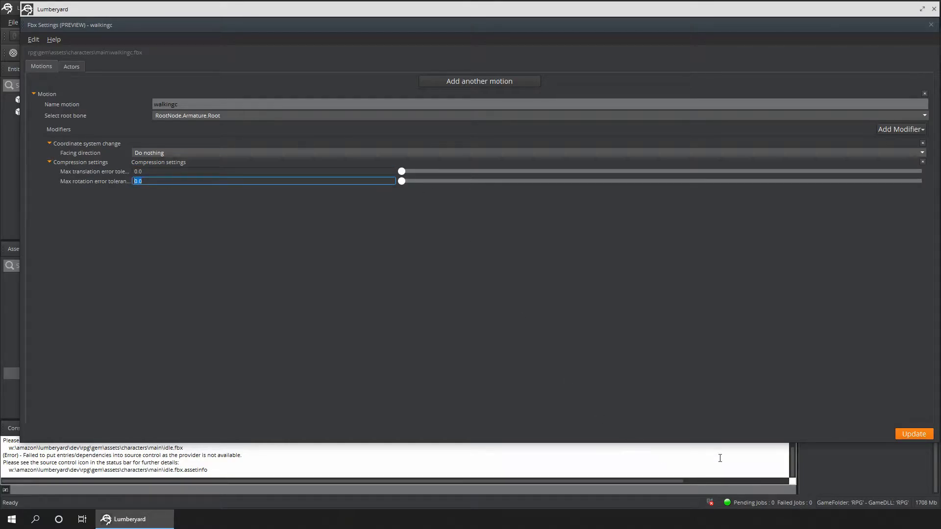
- Update the walkingC.fbx settings, dismiss the file progress report and close the settings window, choosing to discard the unsaved changes
click(917, 434)
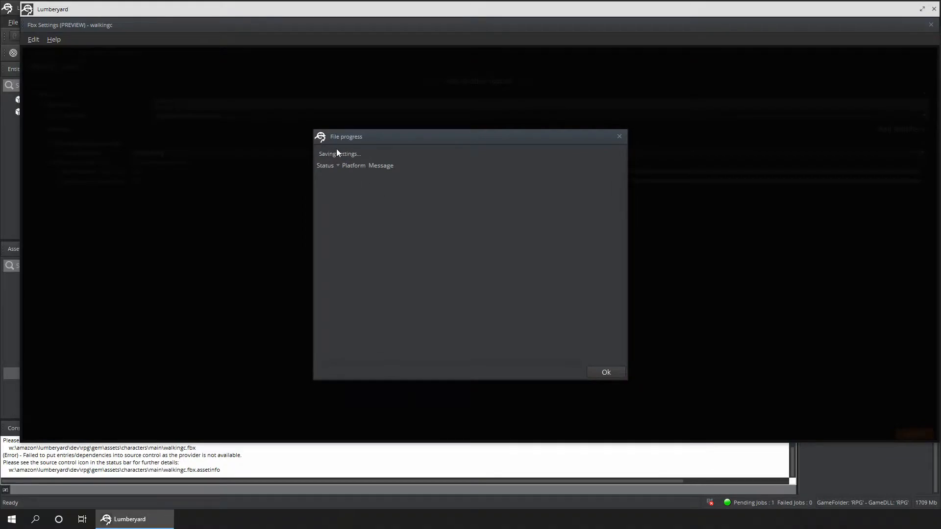
click(606, 373)
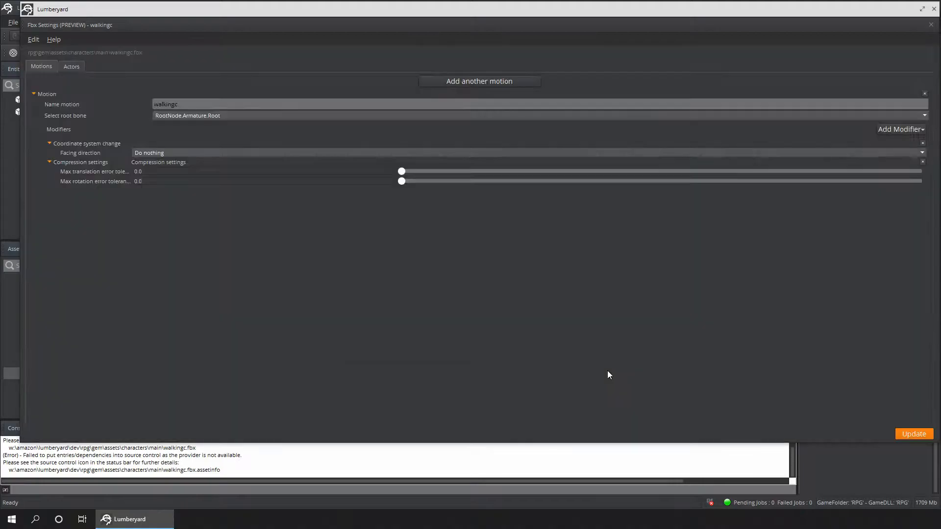
click(930, 25)
click(512, 245)
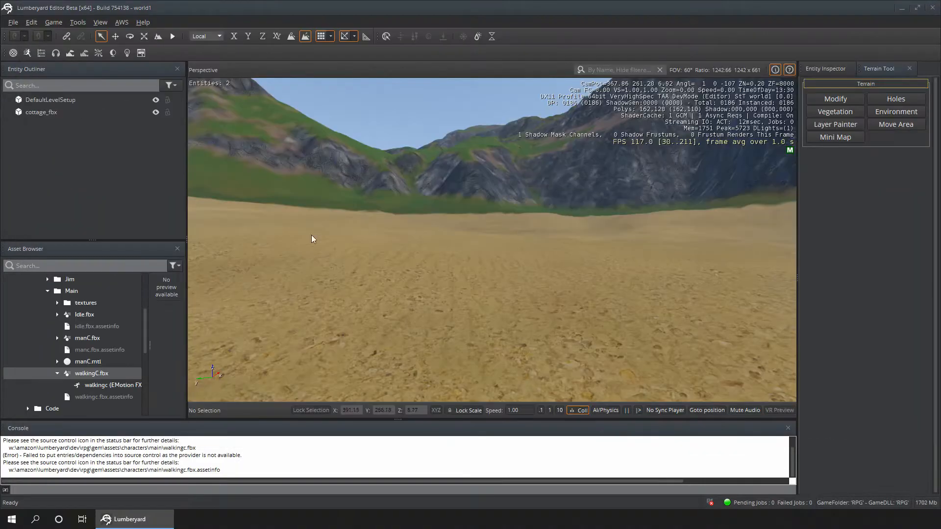
- Reopen the walkingC.fbx settings to check the saved facing direction and compression values, and close the window
double_click(88, 373)
click(138, 171)
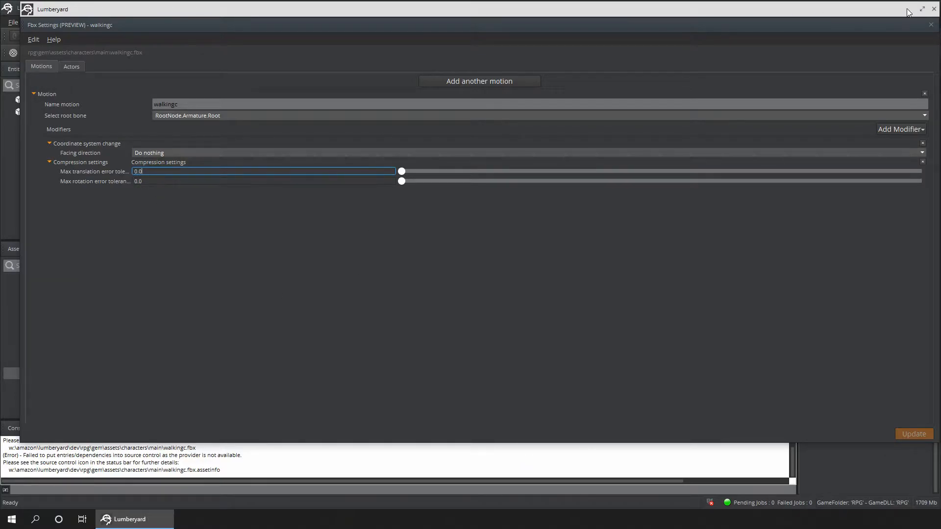
click(933, 8)
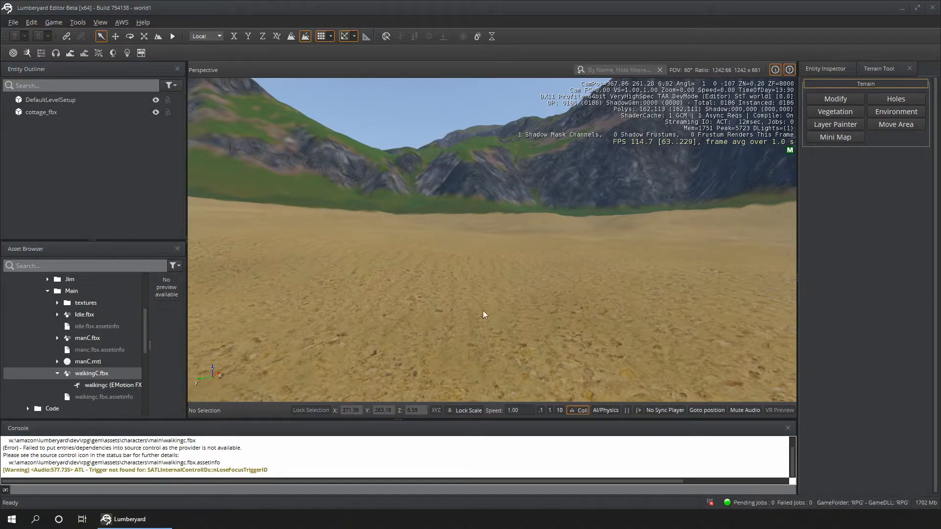
- Create a new entity on the sandy terrain in the level and name it Player
right_click(408, 303)
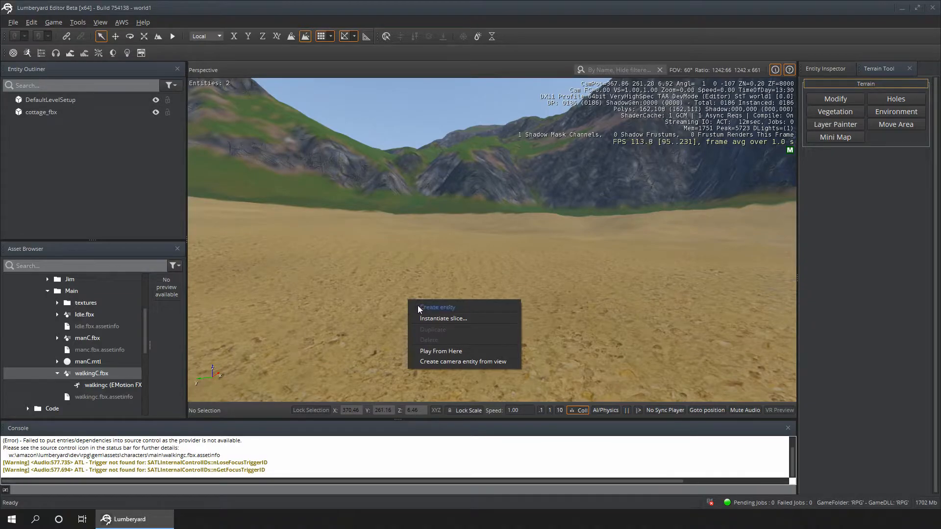
click(419, 307)
right_click(33, 126)
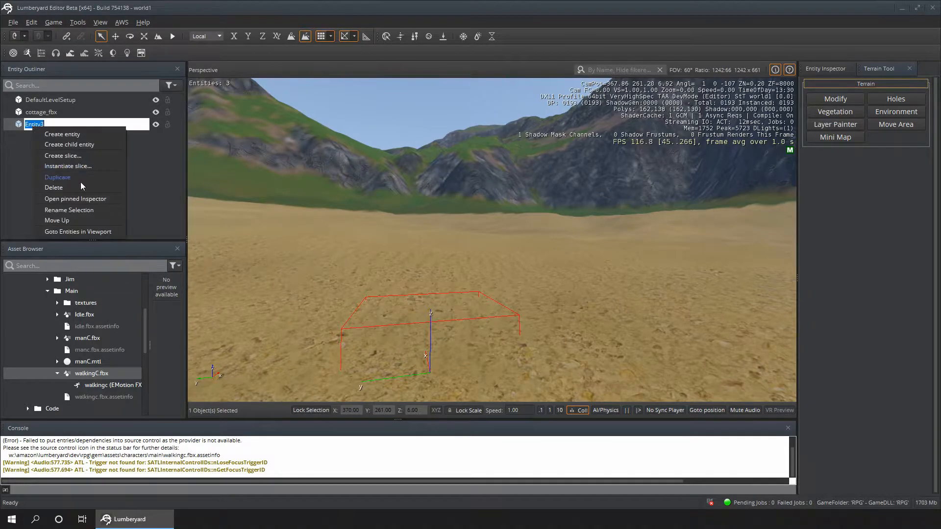
click(33, 165)
double_click(30, 124)
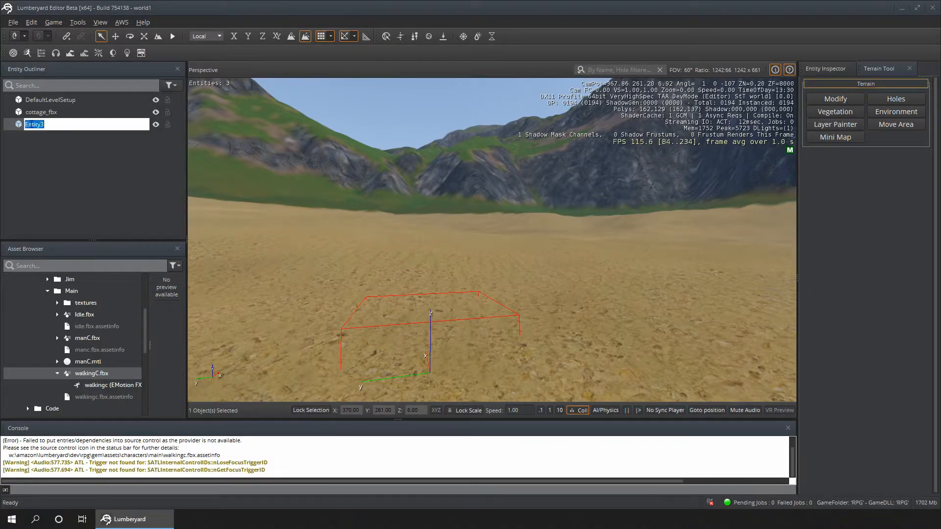
text(Player)
key(Return)
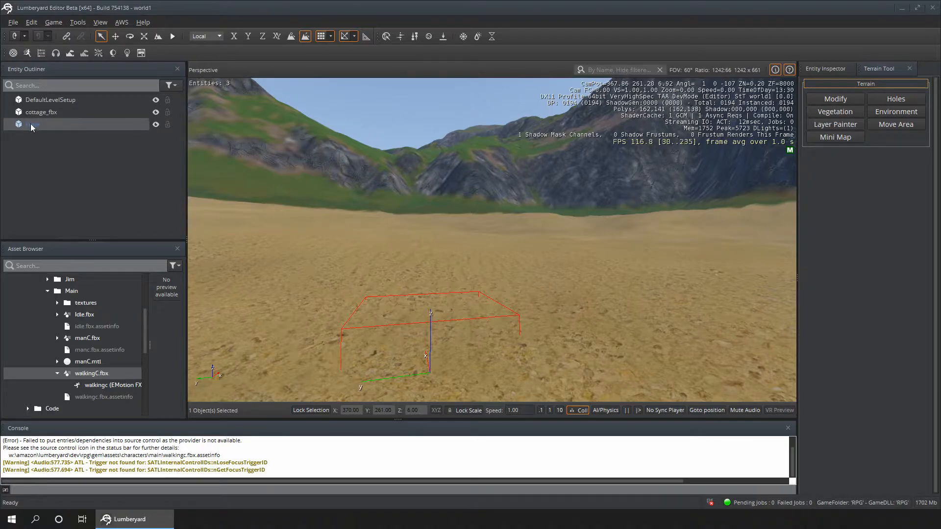
- Create a child entity under Player and name it Camera
right_click(43, 123)
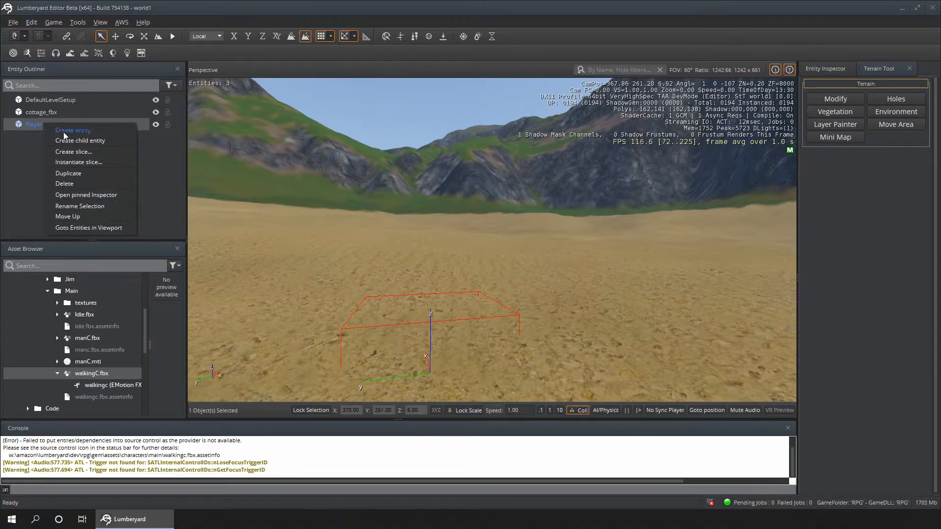
click(75, 141)
double_click(44, 137)
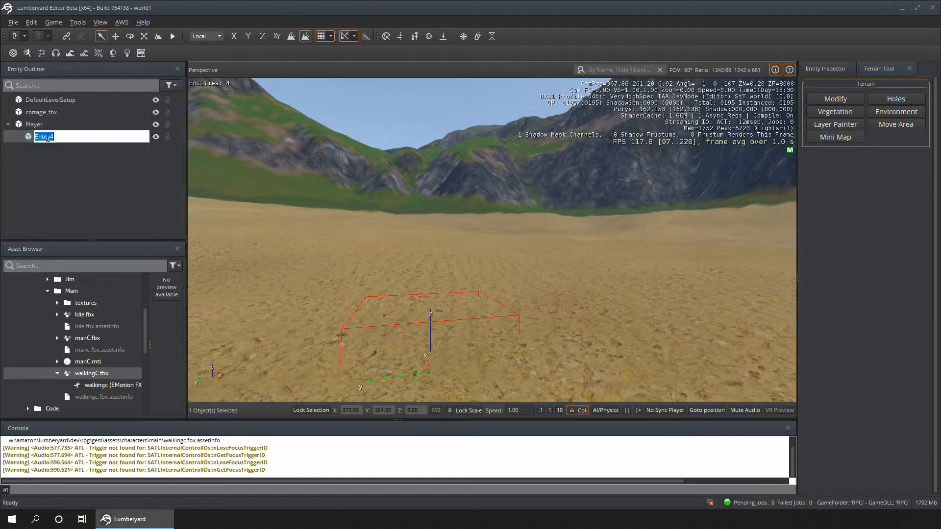
text(Camera)
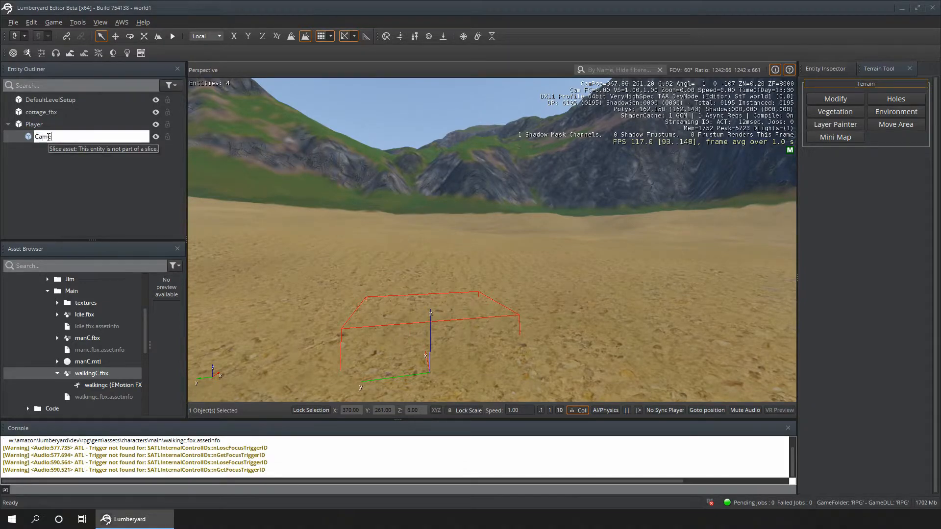
key(Return)
click(51, 162)
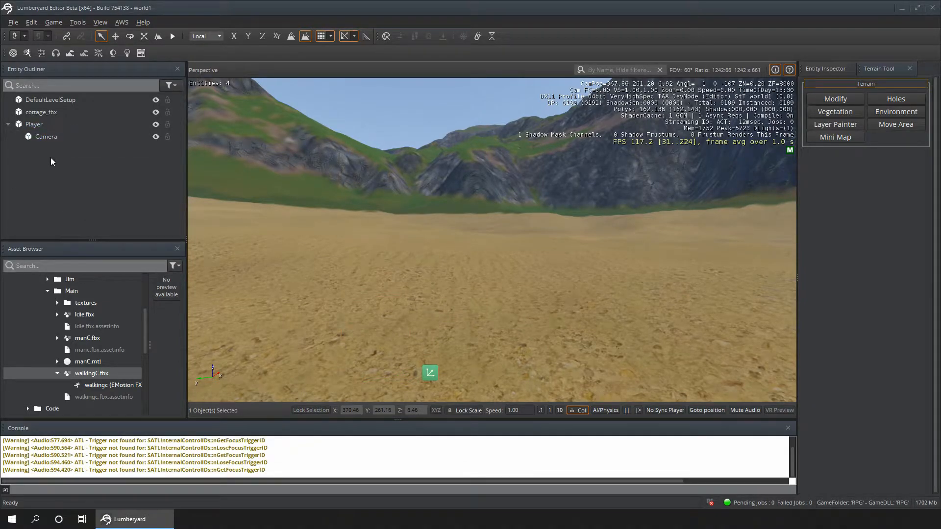
- Add a second child entity under Player and name it Man
right_click(41, 124)
click(77, 138)
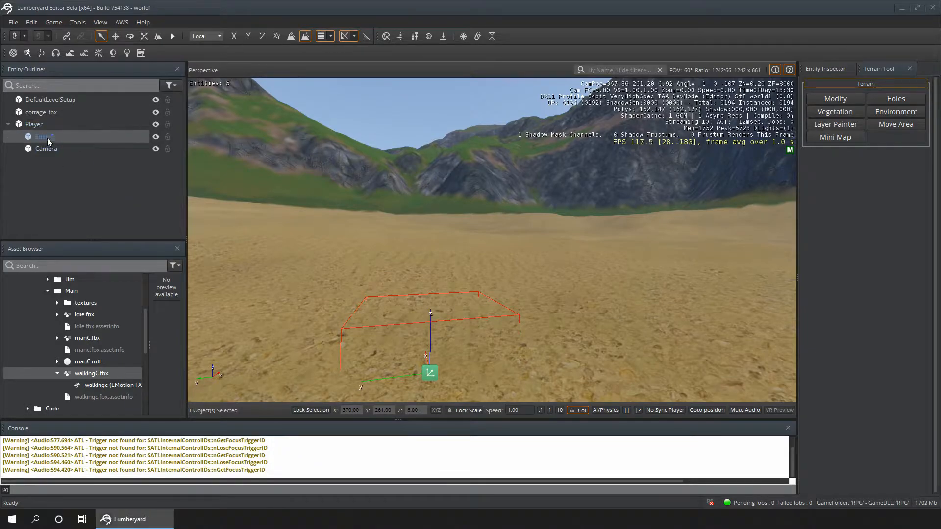
double_click(48, 138)
text(Man)
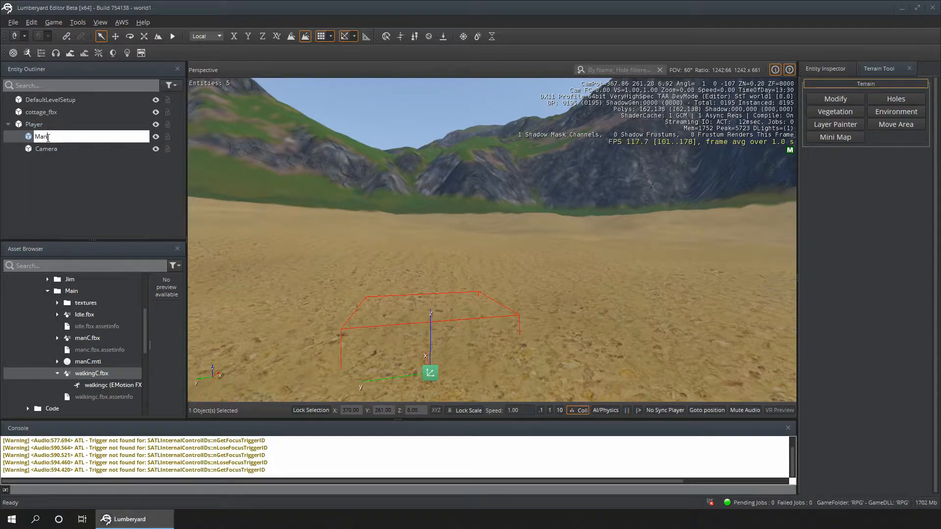
key(Return)
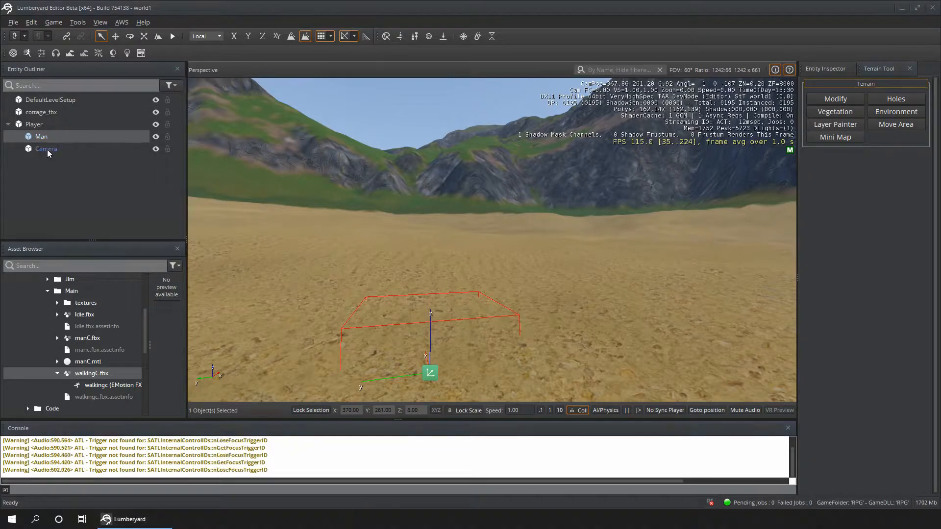
- Add a Camera component to the Camera child entity
click(47, 149)
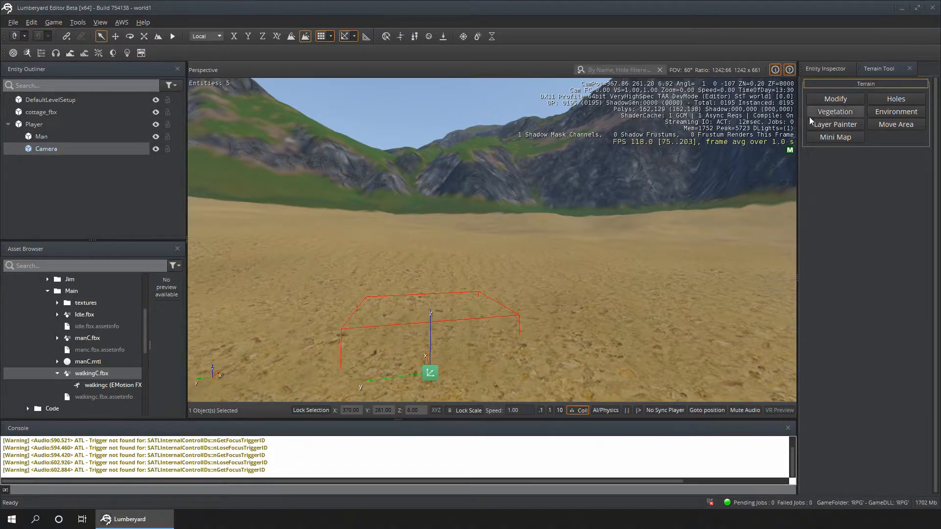
click(831, 69)
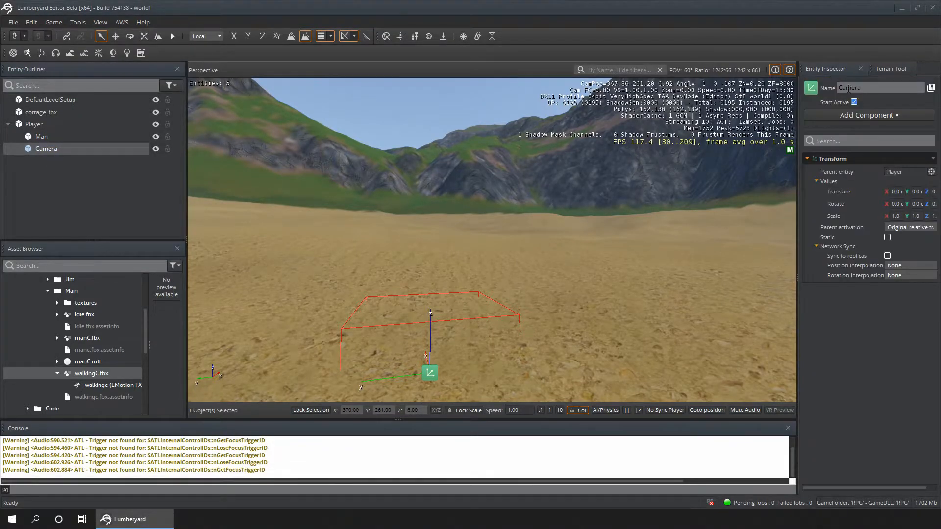
click(866, 116)
text(camer)
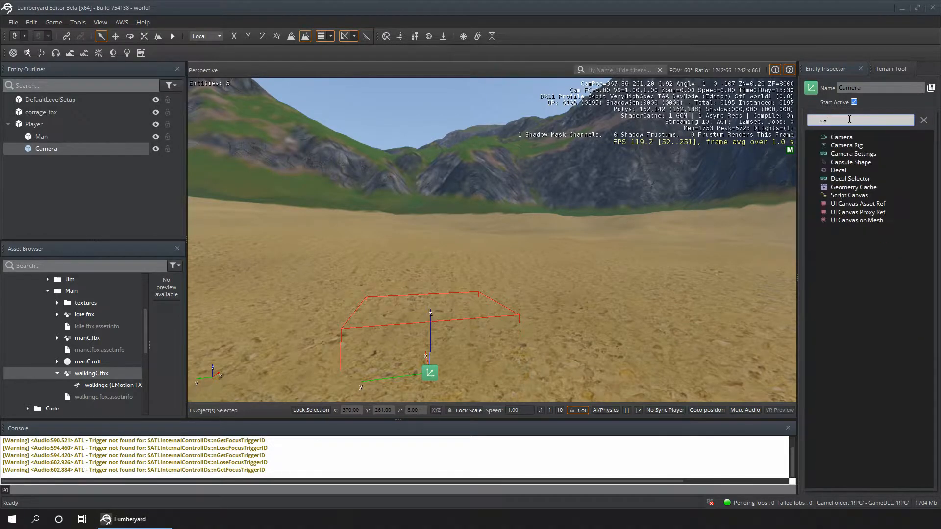
click(834, 137)
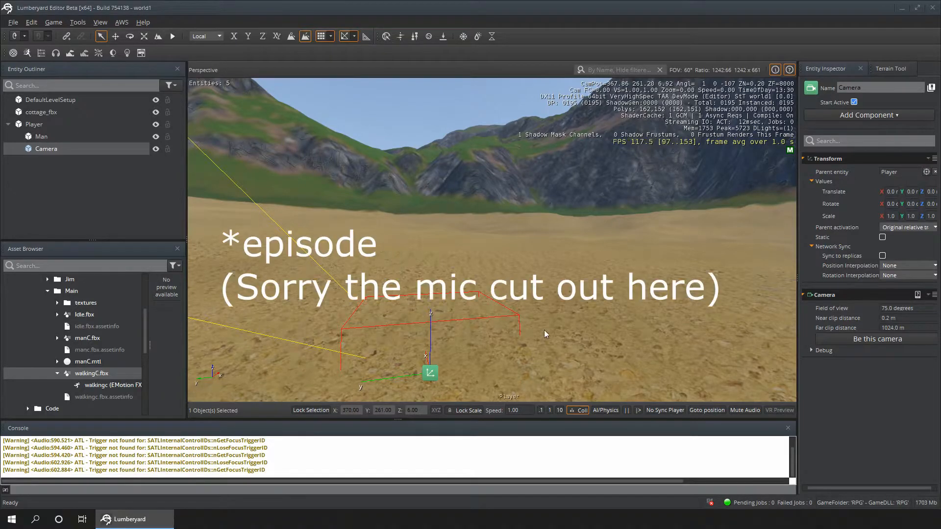
- Set the Camera component's field of view to 60 degrees
click(886, 308)
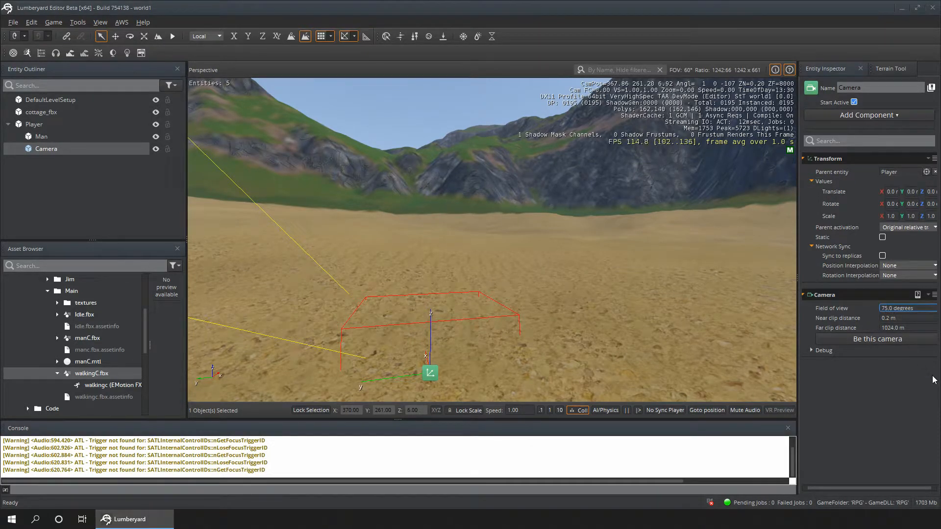
key(BackSpace)
key(BackSpace)
text(60)
key(Return)
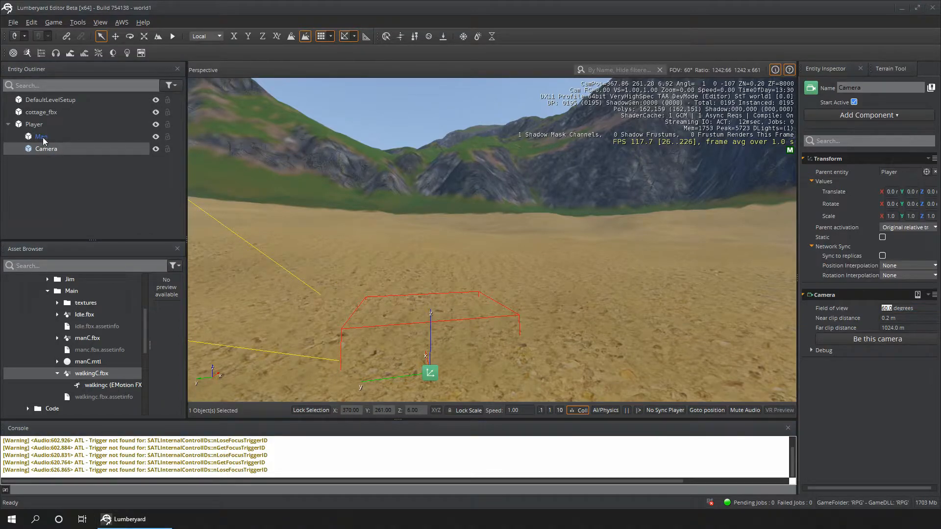
- Add an Actor component to the character child entity and assign man.fbx from Characters/Main as its actor asset
click(49, 138)
click(877, 113)
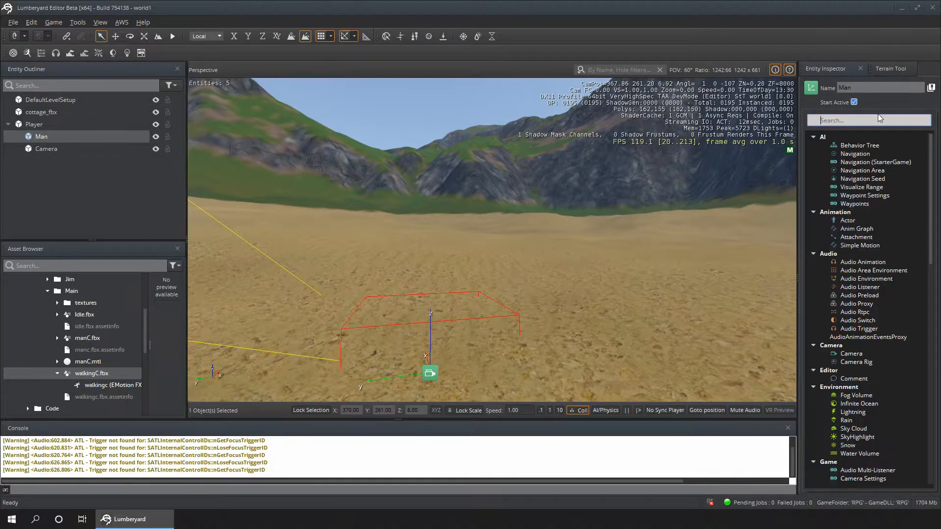
click(849, 219)
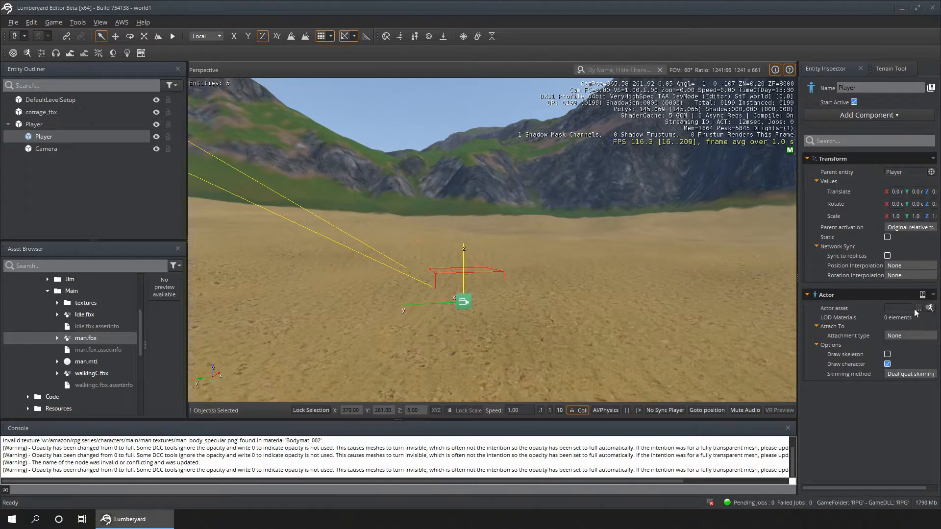
click(917, 308)
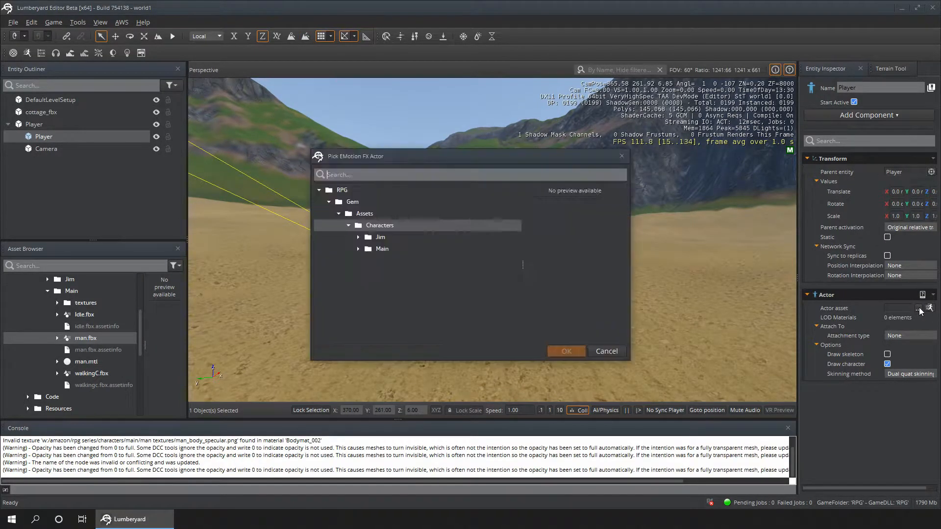
click(358, 249)
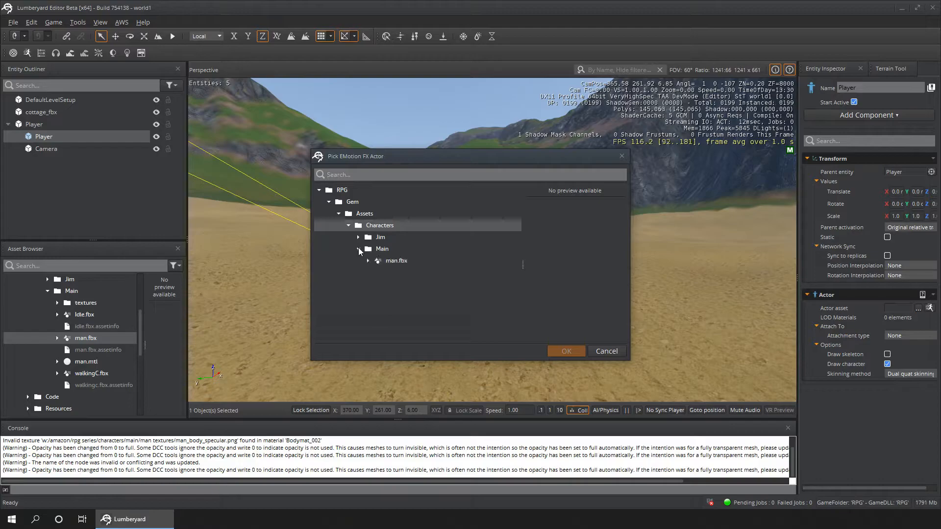
click(395, 260)
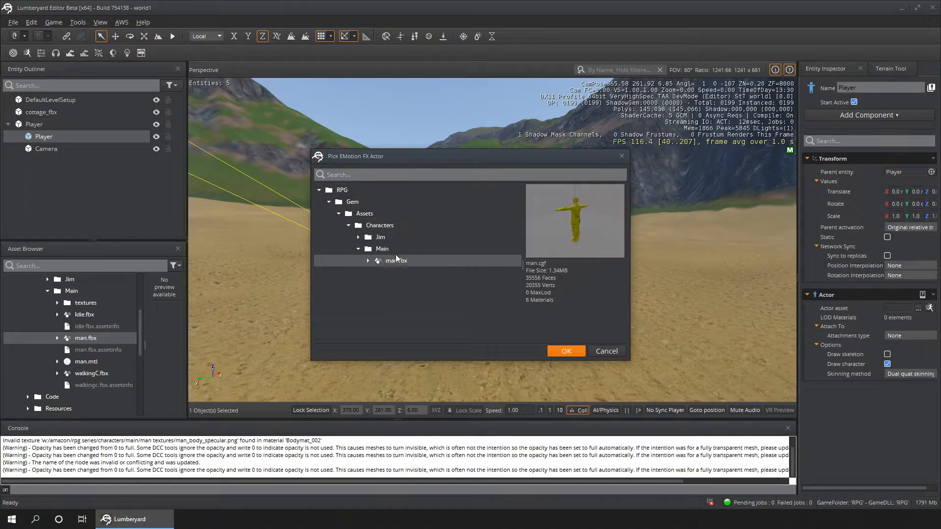
click(569, 351)
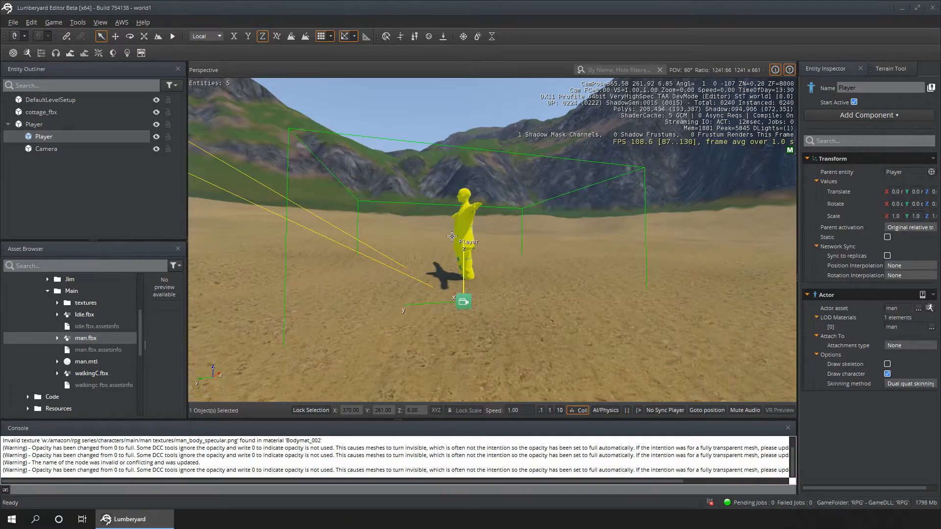
- View the character in the level, then open man.mtl in the Material Editor and select its Shoesmat submaterial
scroll(451, 237, down, 2)
scroll(452, 237, up, 3)
scroll(445, 240, down, 5)
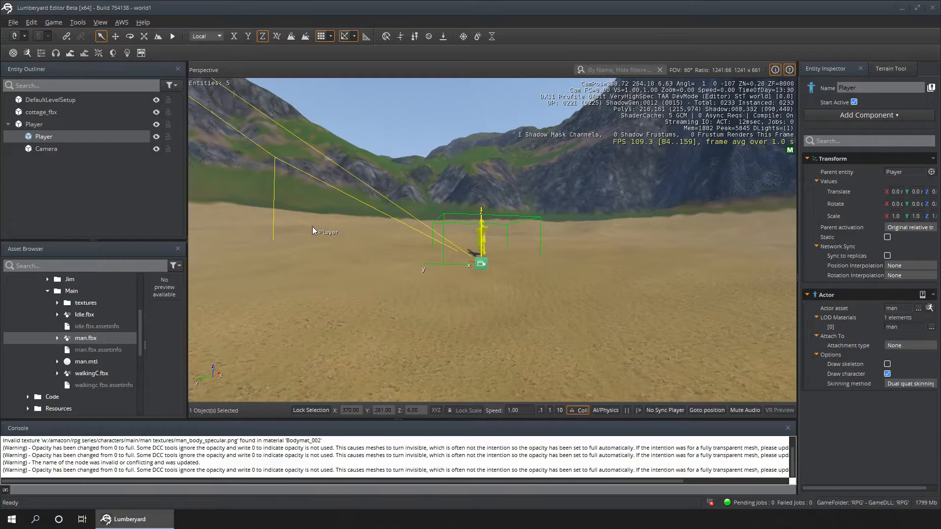
scroll(462, 198, up, 3)
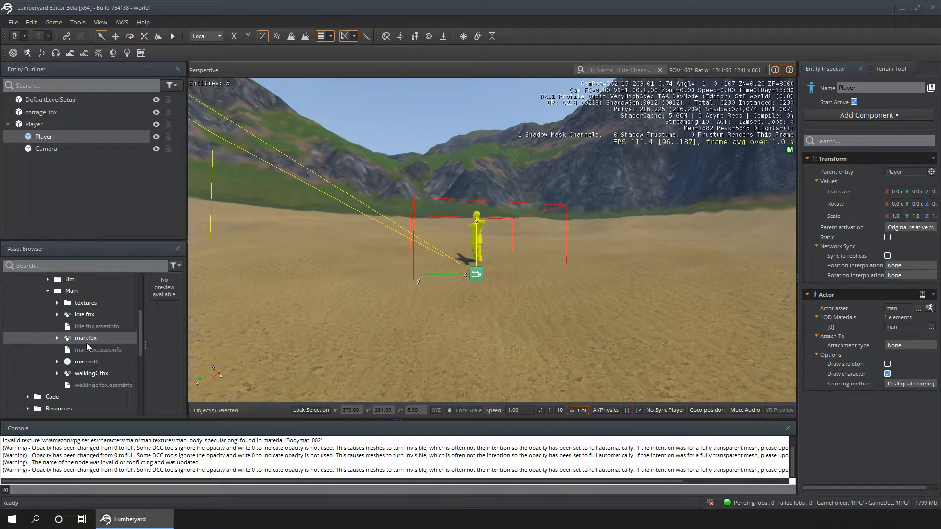
double_click(89, 361)
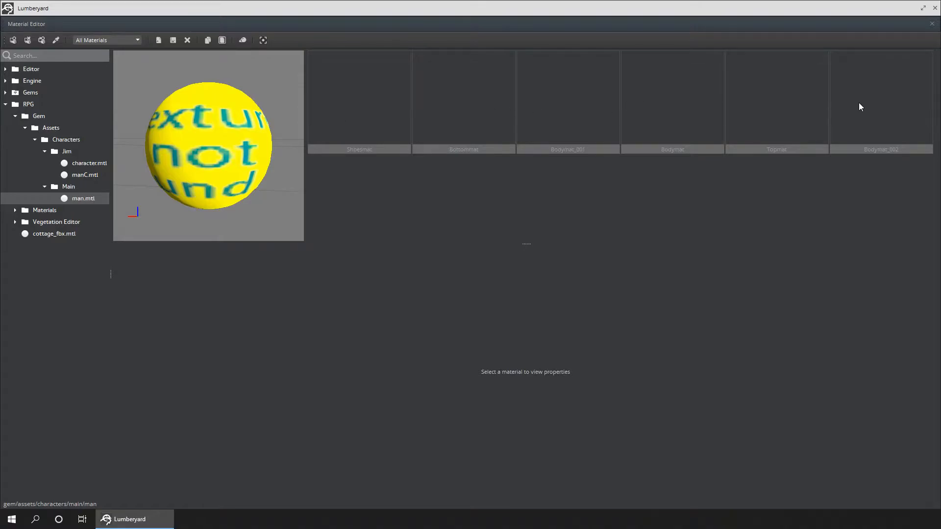
click(393, 100)
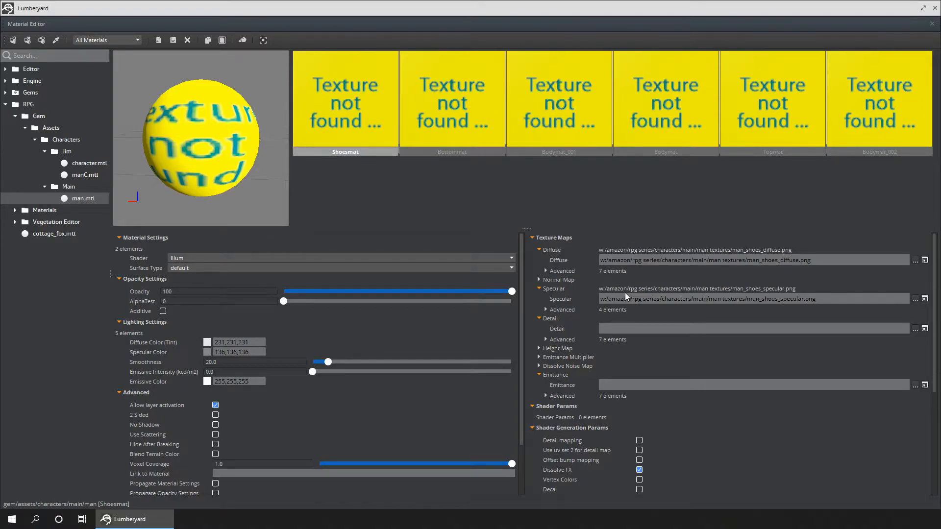
- Assign man_Shoes_Diffuse.png from the Characters/Main/textures folder as Shoesmat's diffuse texture map
click(915, 261)
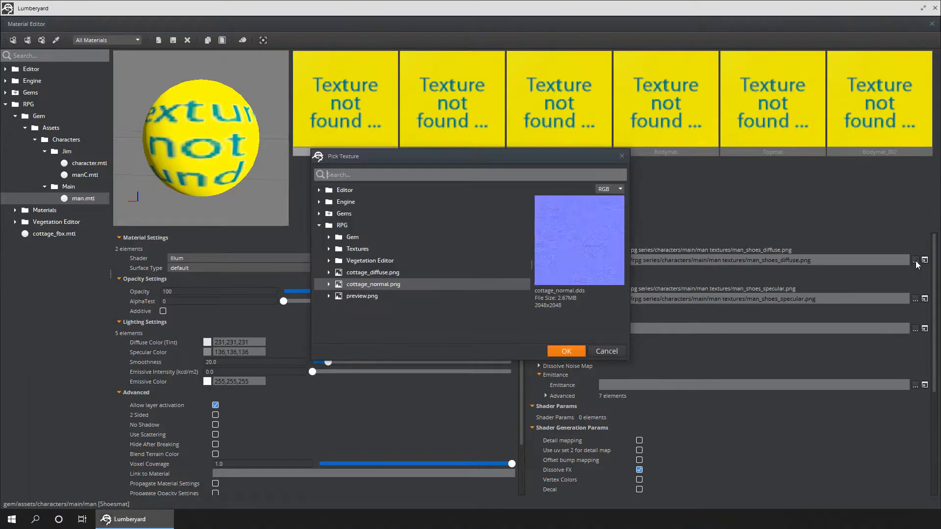
click(328, 237)
click(338, 248)
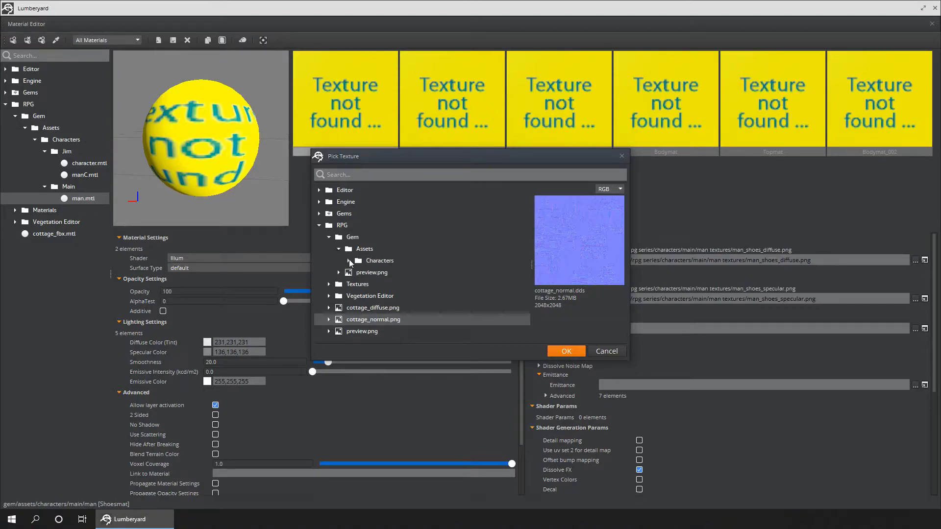
click(348, 261)
click(358, 272)
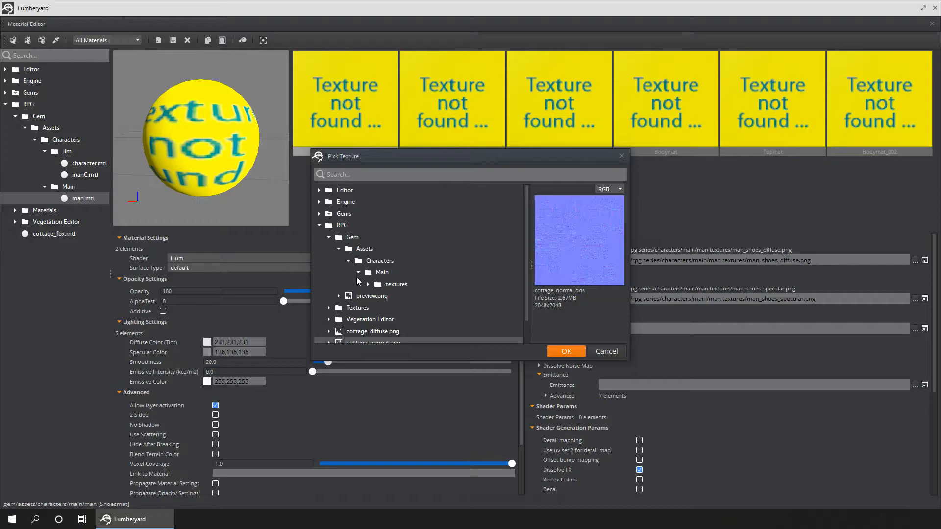
click(367, 285)
scroll(387, 277, down, 3)
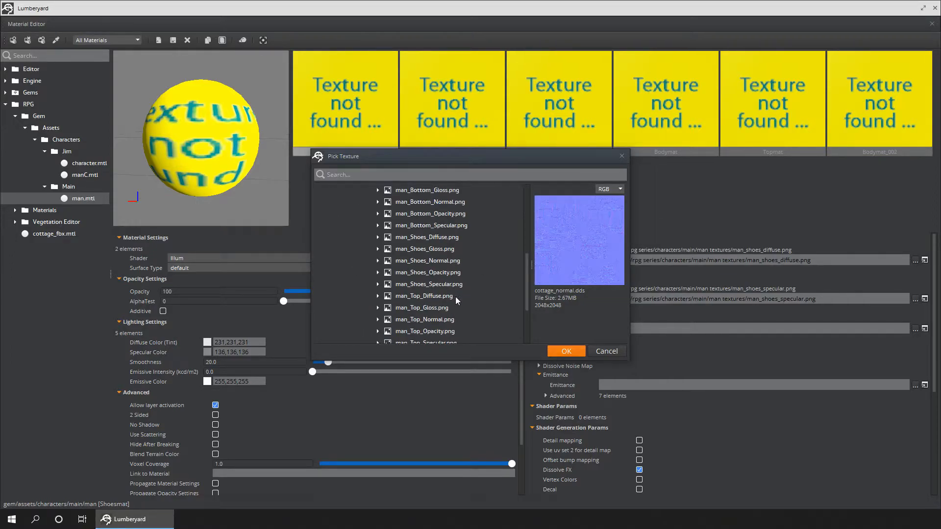
scroll(406, 274, down, 4)
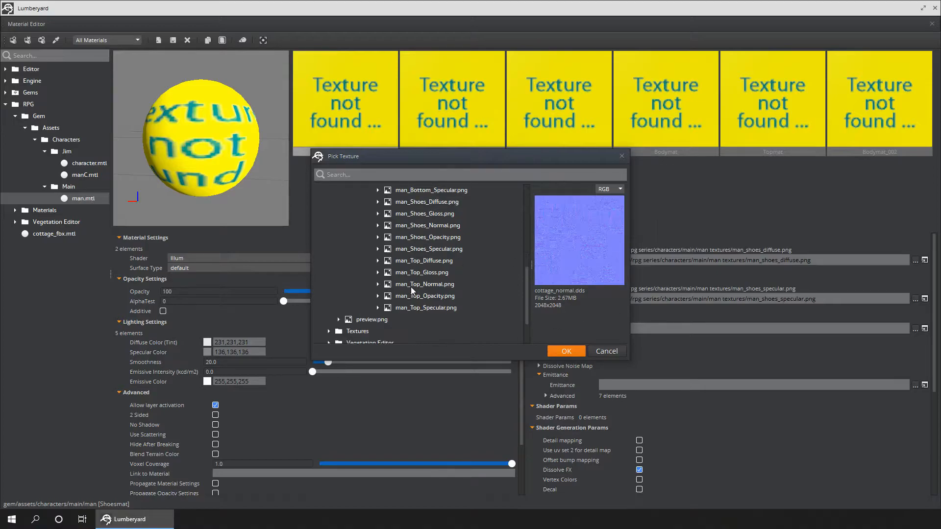
scroll(404, 258, up, 4)
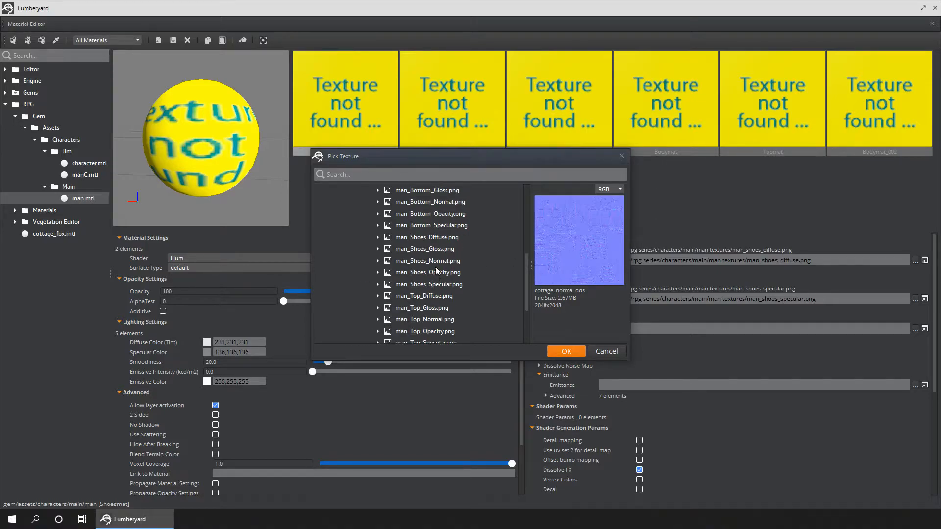
click(419, 238)
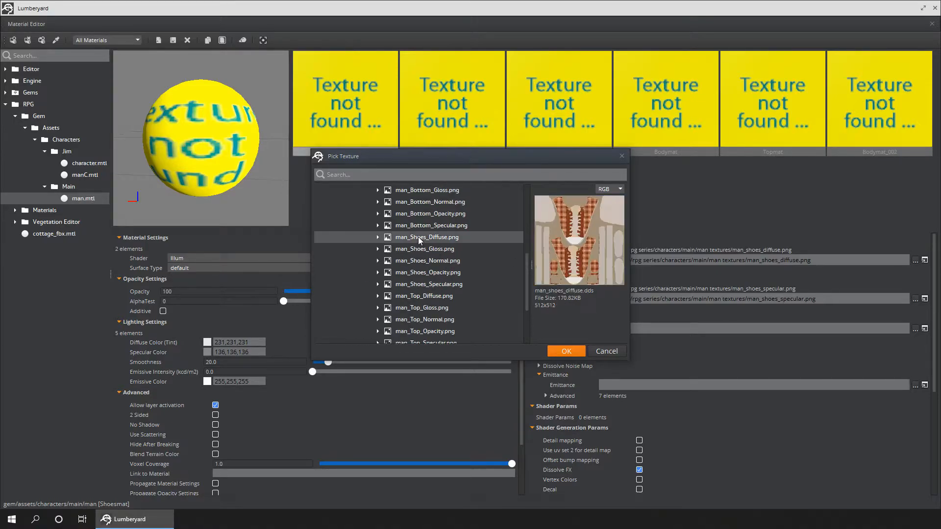
click(566, 351)
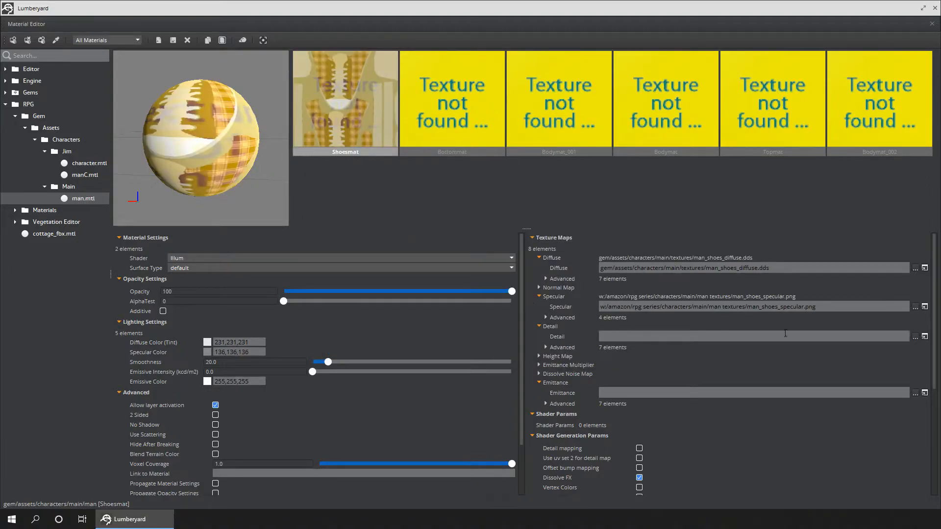
- Assign man_Shoes_Specular.png as Shoesmat's specular texture map
click(914, 307)
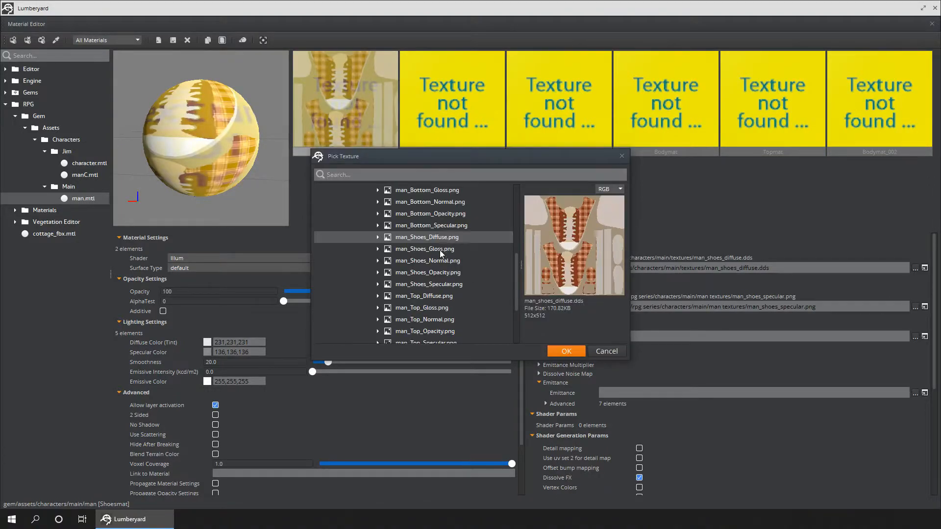
click(440, 283)
click(566, 350)
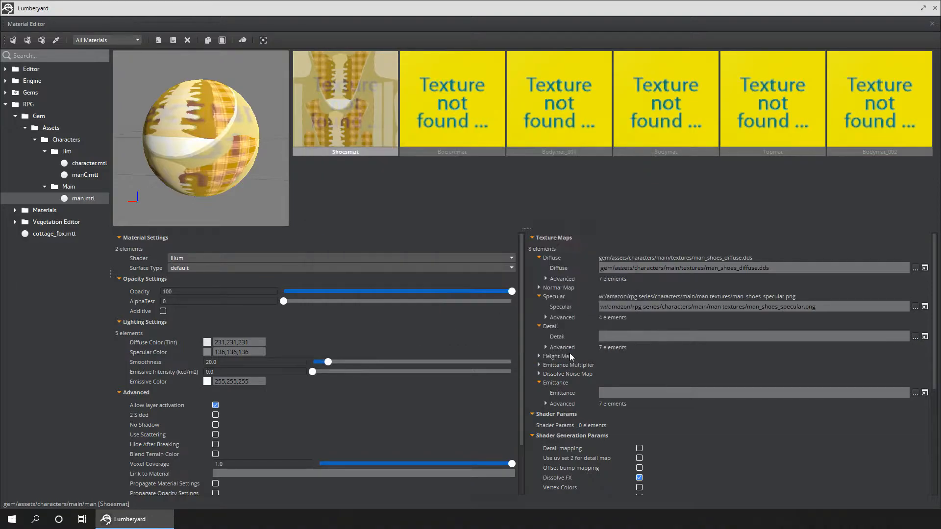
- Select the Bottommat submaterial and assign man_Bottom_Diffuse.png as its diffuse texture map
click(439, 116)
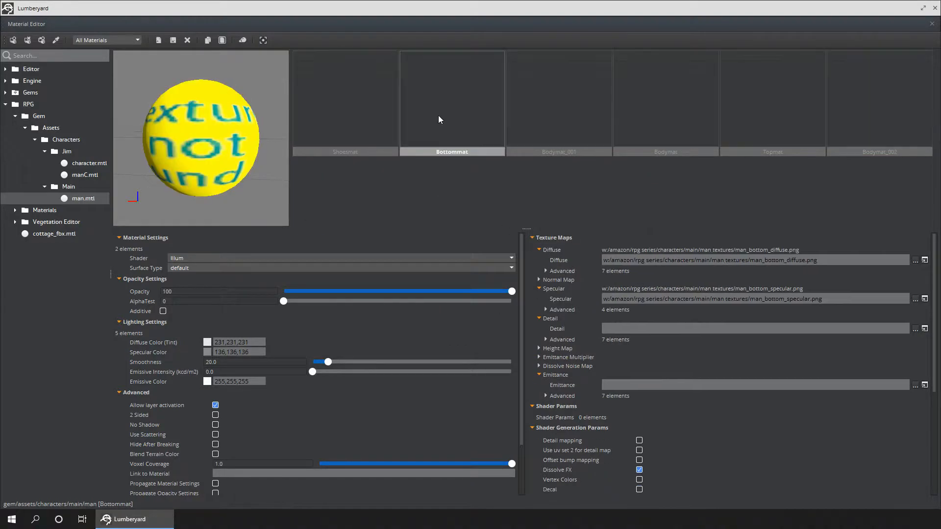
click(915, 260)
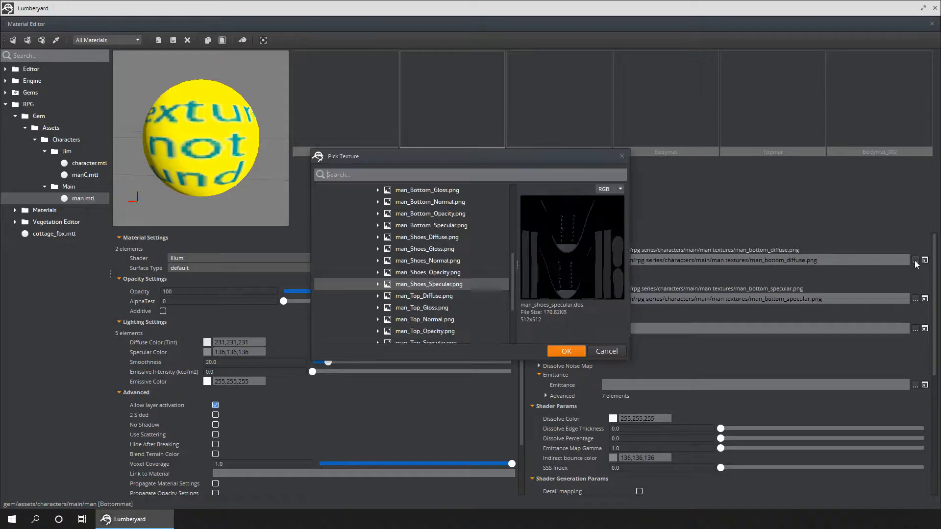
scroll(443, 242, up, 1)
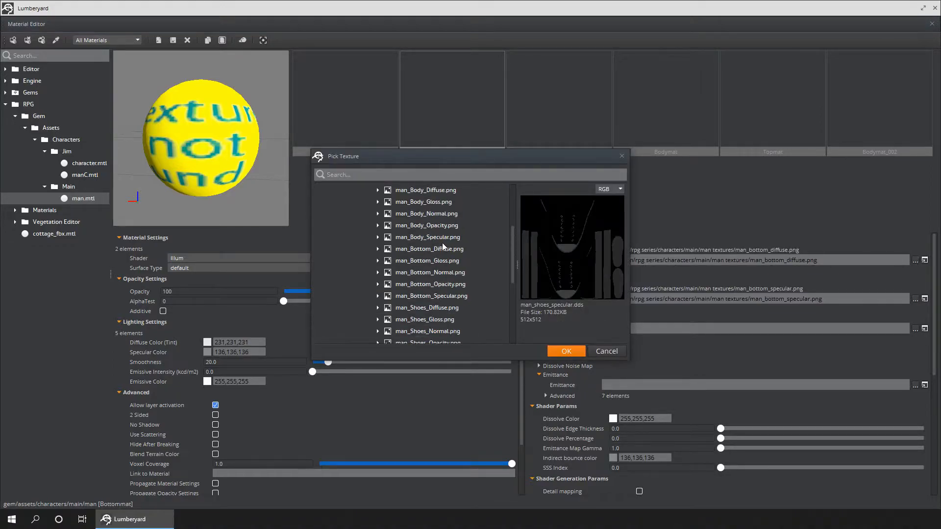
click(416, 249)
click(558, 349)
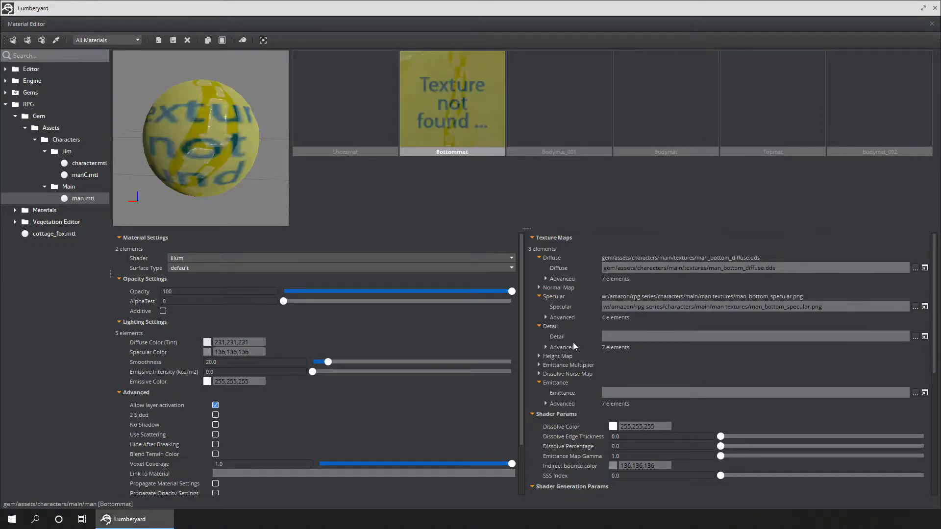
- Assign man_Bottom_Specular.png as Bottommat's specular map and check the Shoesmat and Bottommat previews
click(915, 306)
click(431, 238)
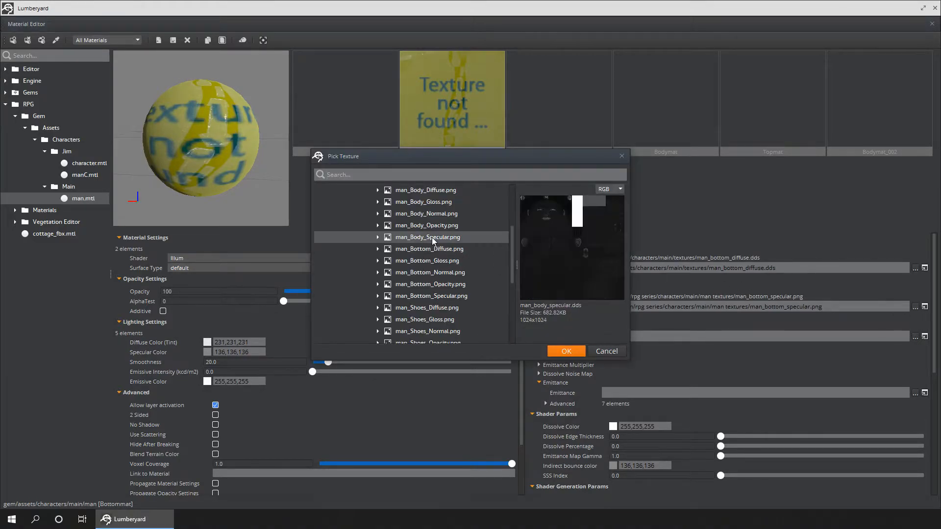
click(451, 296)
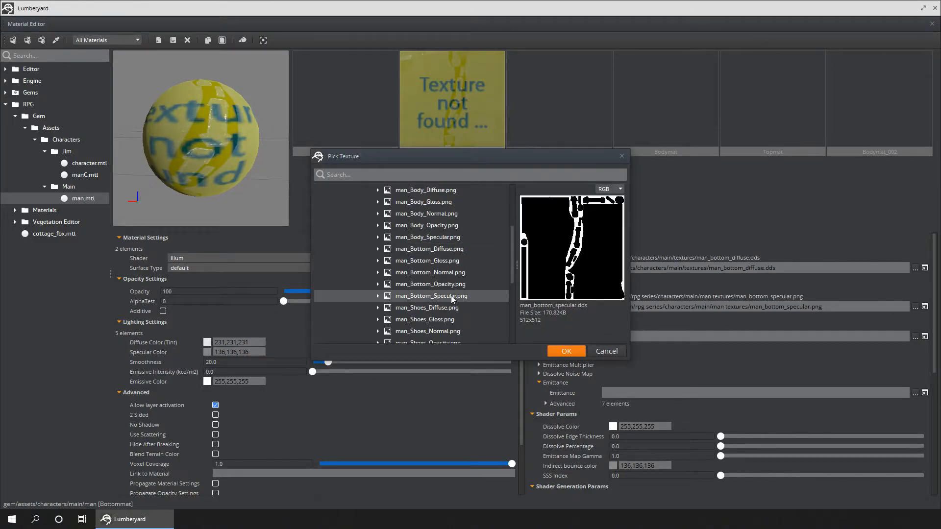
click(568, 353)
click(351, 110)
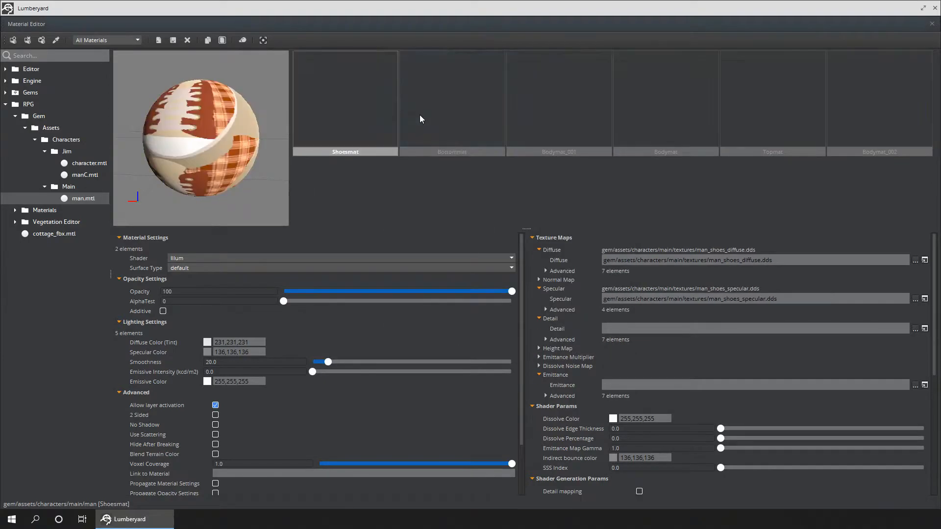
click(422, 120)
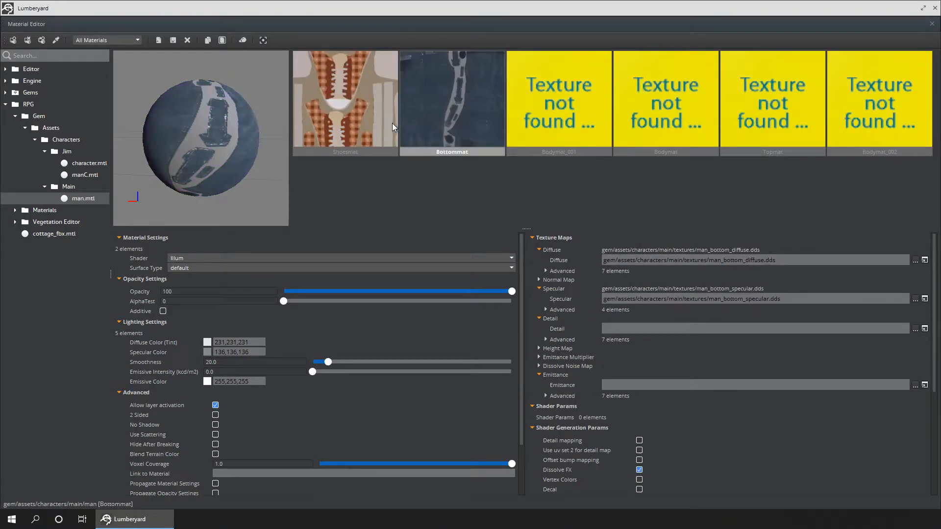
- Assign man_Body_Diffuse.png and man_Body_Specular.png as the Bodymat submaterial's diffuse and specular maps
click(666, 125)
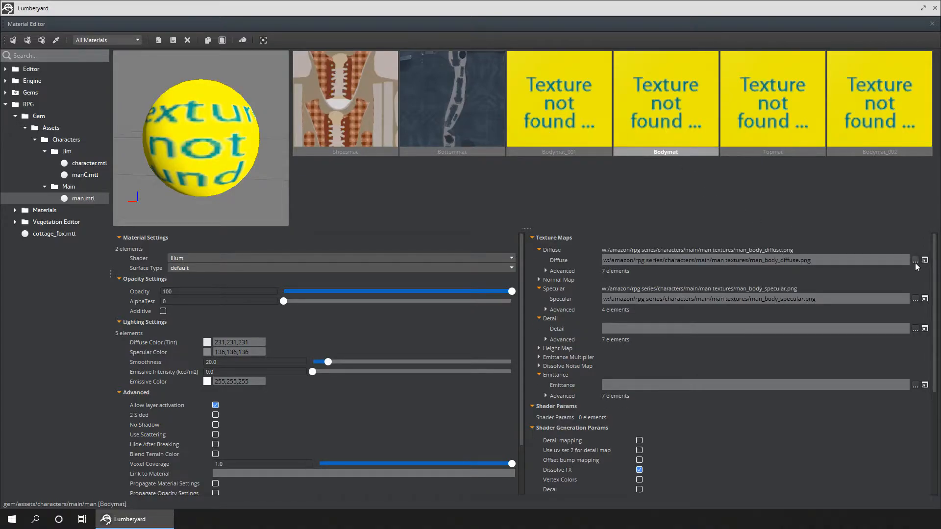
click(915, 260)
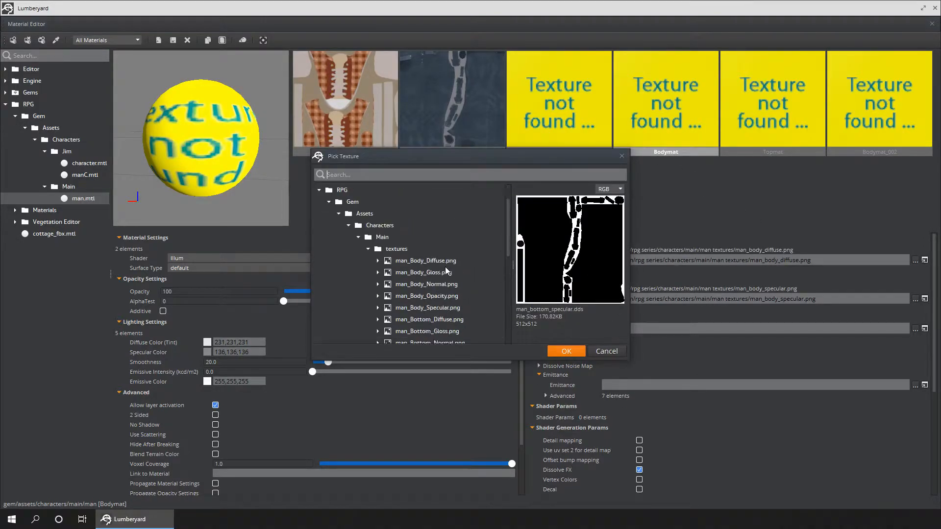
click(442, 226)
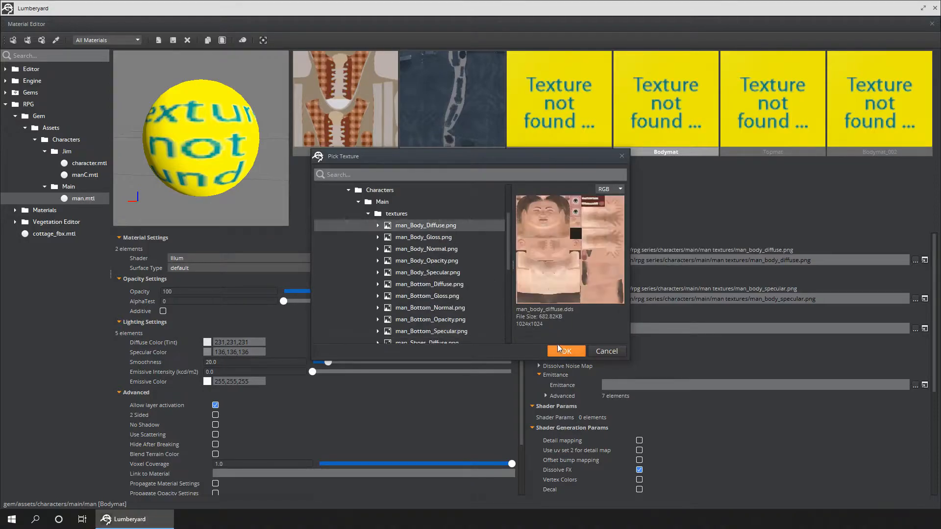
click(574, 350)
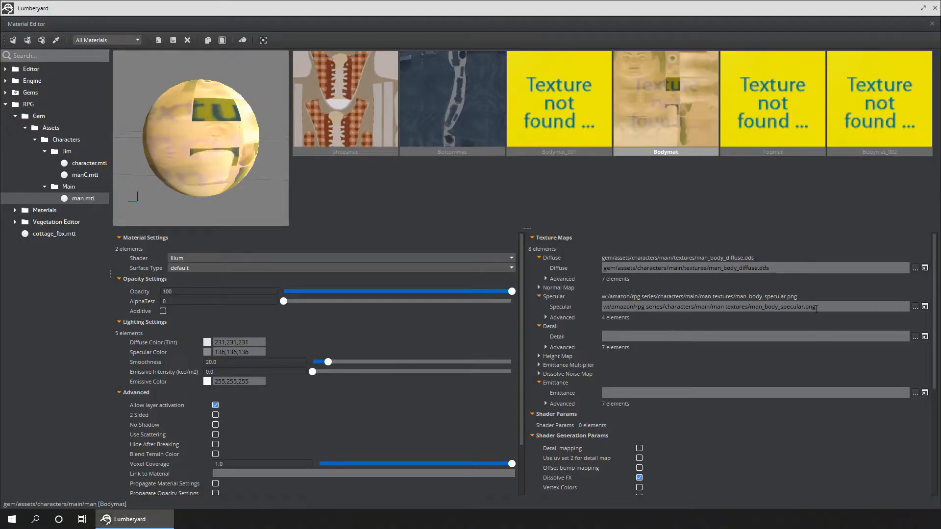
click(915, 307)
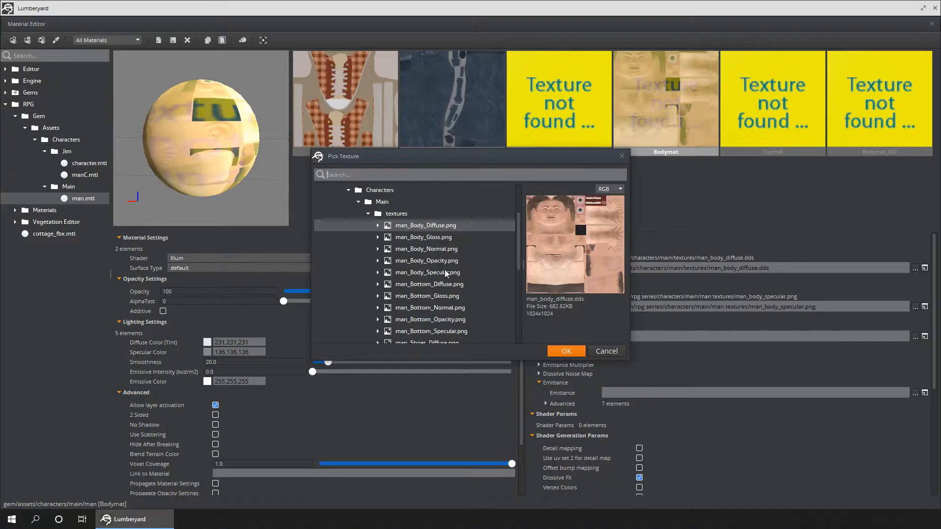
click(446, 272)
click(566, 351)
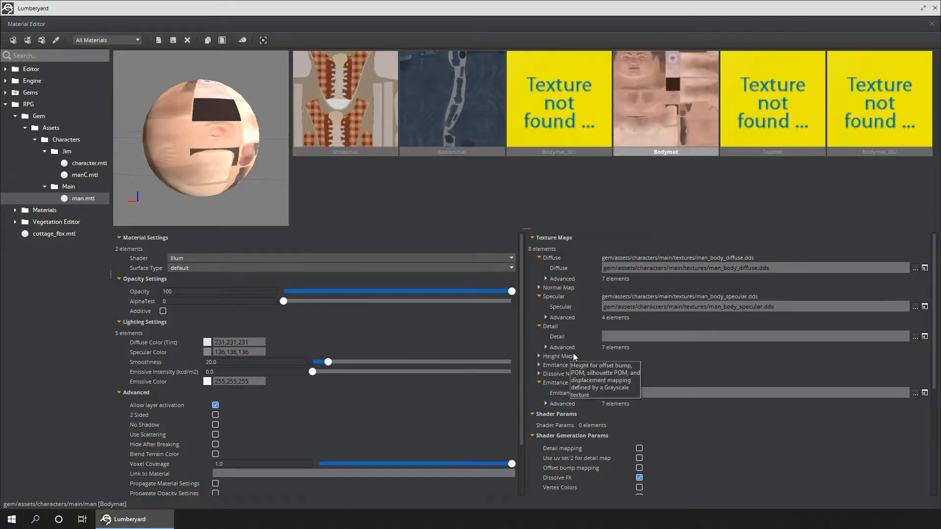
- Assign man_Top_Diffuse.png and man_Top_Specular.png as the Topmat submaterial's diffuse and specular maps
click(761, 104)
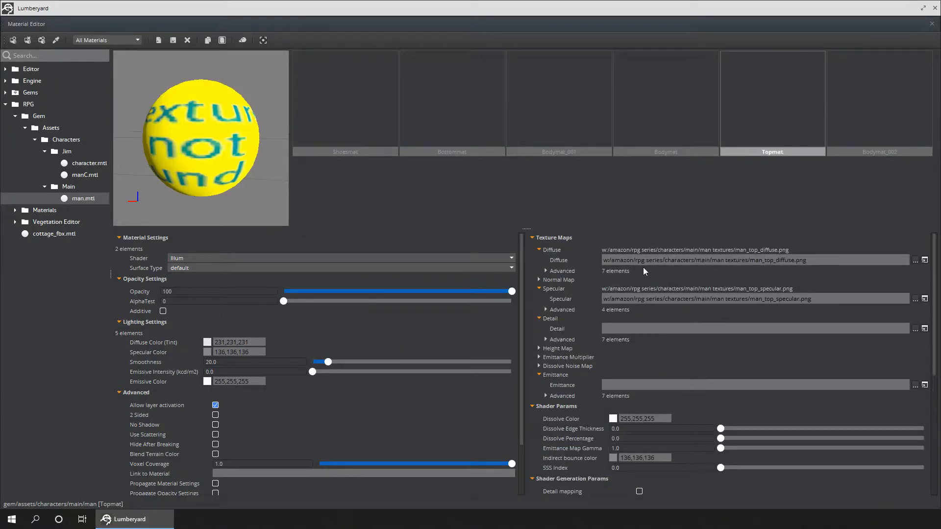
click(915, 260)
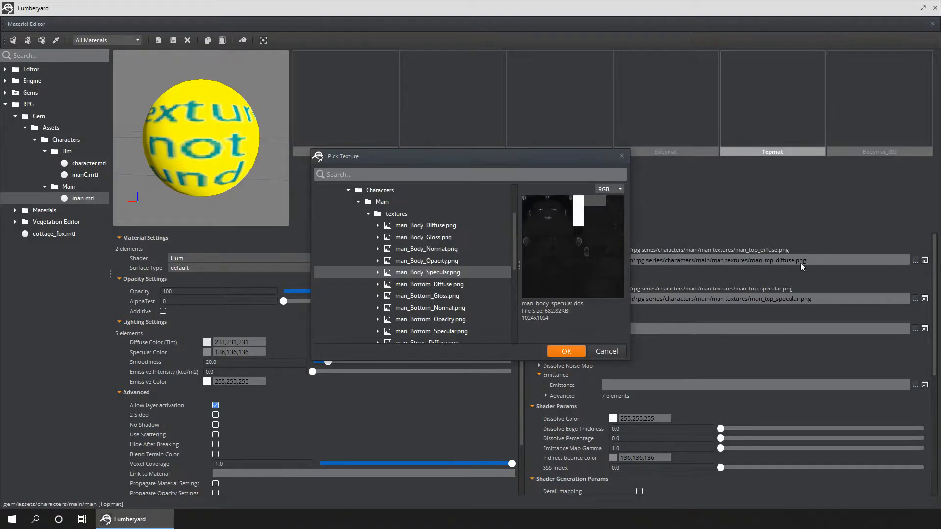
scroll(419, 277, down, 2)
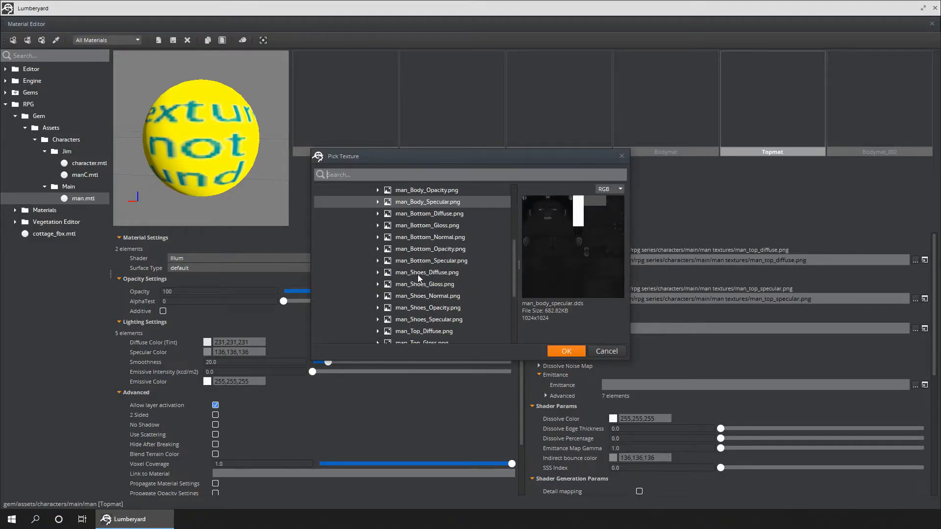
scroll(424, 285, down, 2)
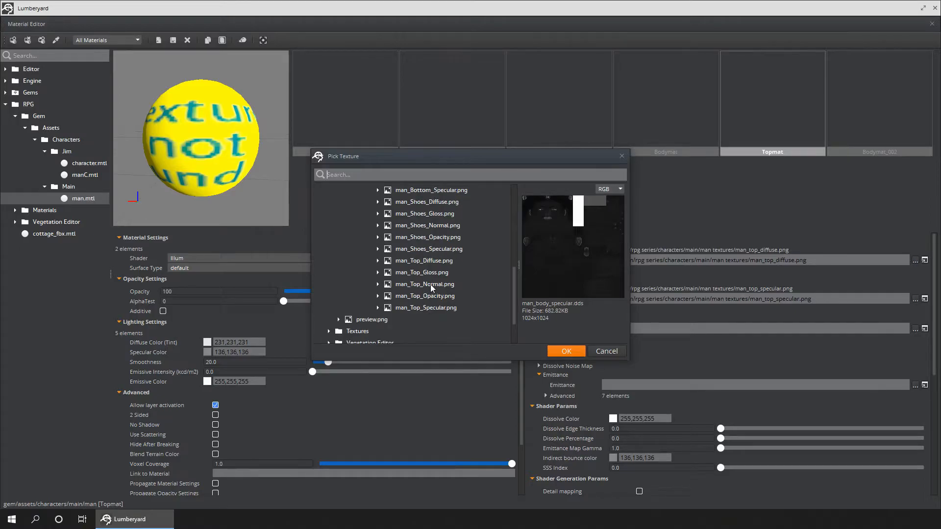
click(439, 262)
click(566, 350)
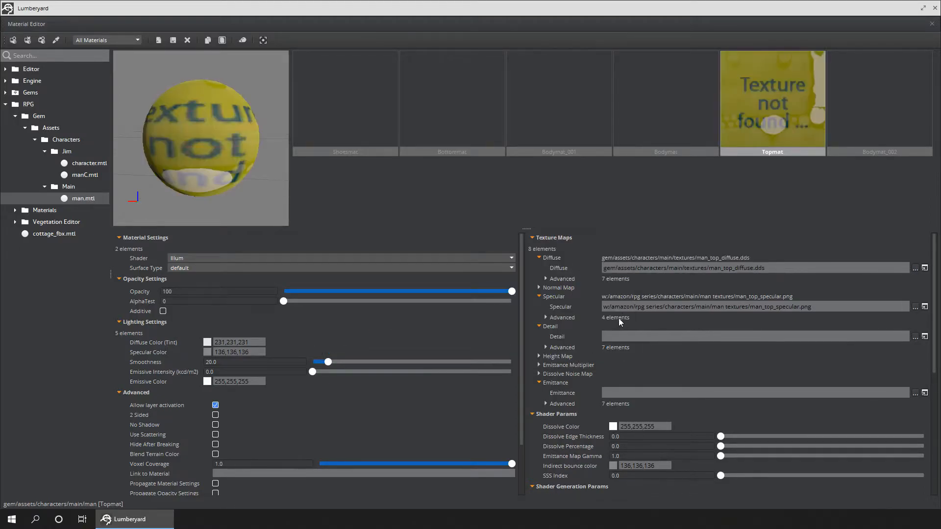
click(914, 307)
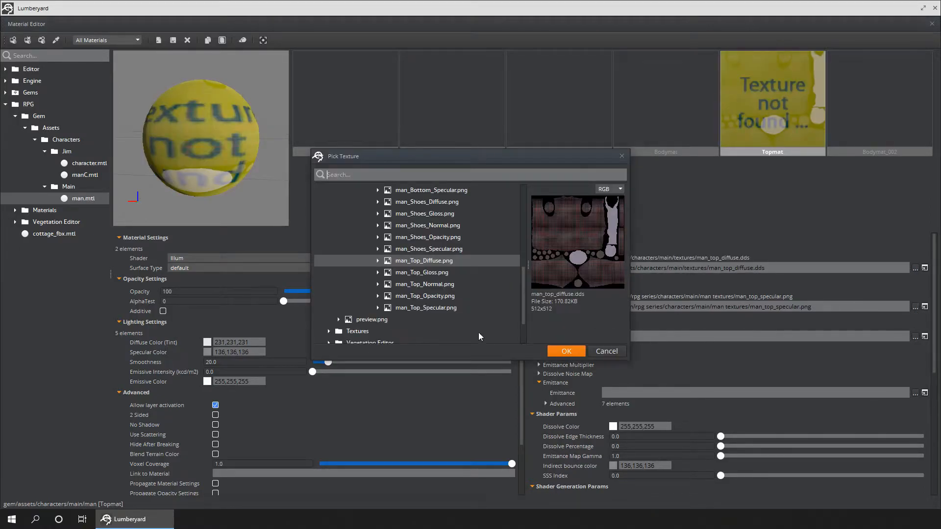
click(433, 307)
click(574, 353)
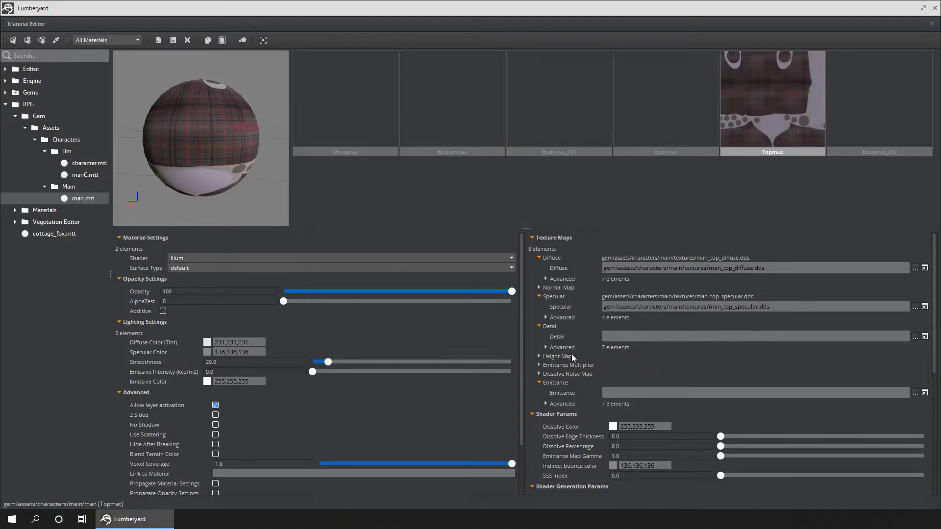
- Review the Bodymat_001 and Bodymat_002 submaterials, then save man.mtl and close the Material Editor
click(552, 104)
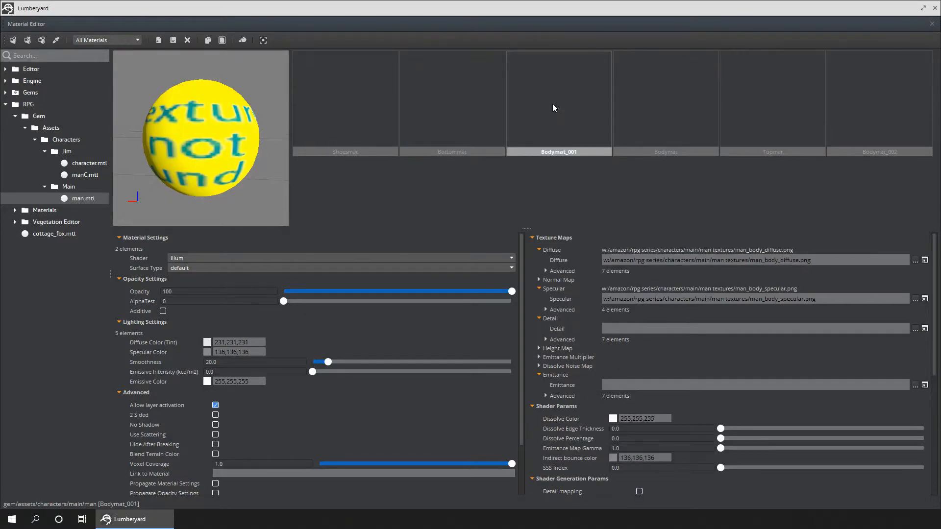
click(855, 96)
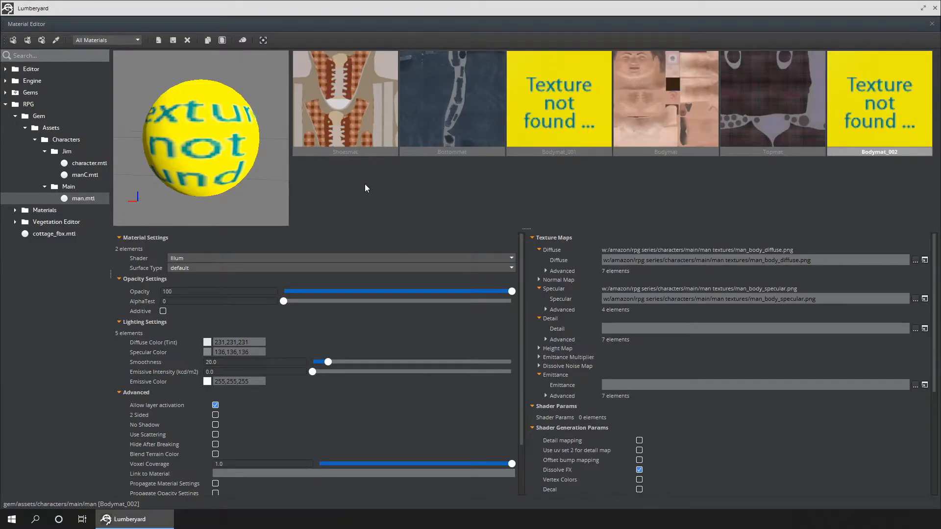
click(564, 149)
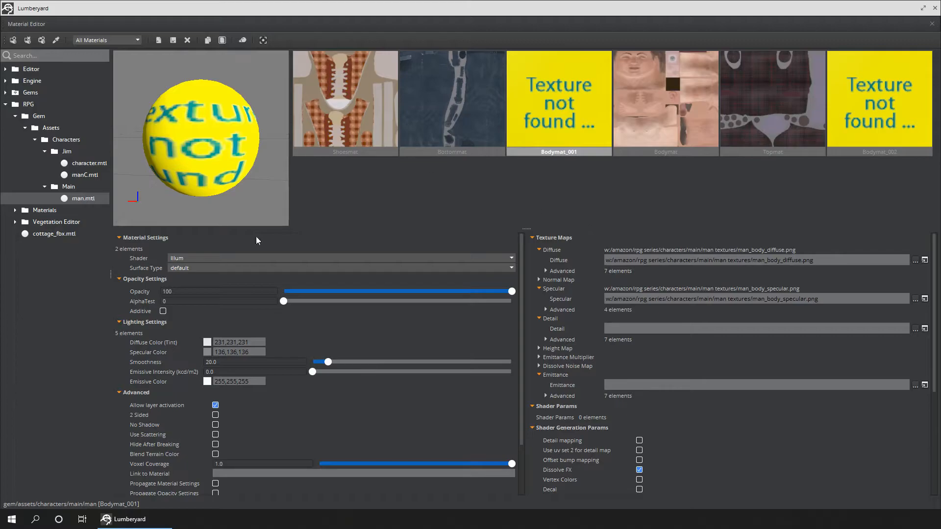
click(172, 42)
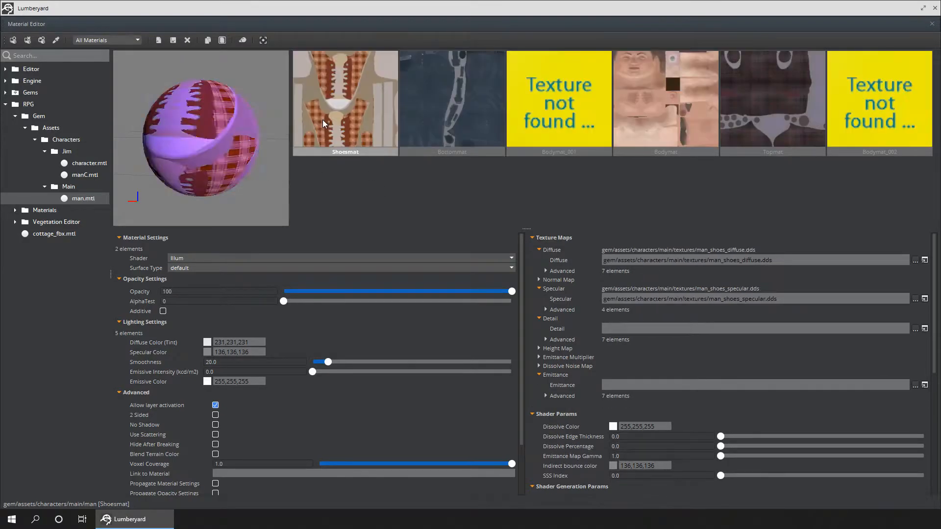
click(935, 8)
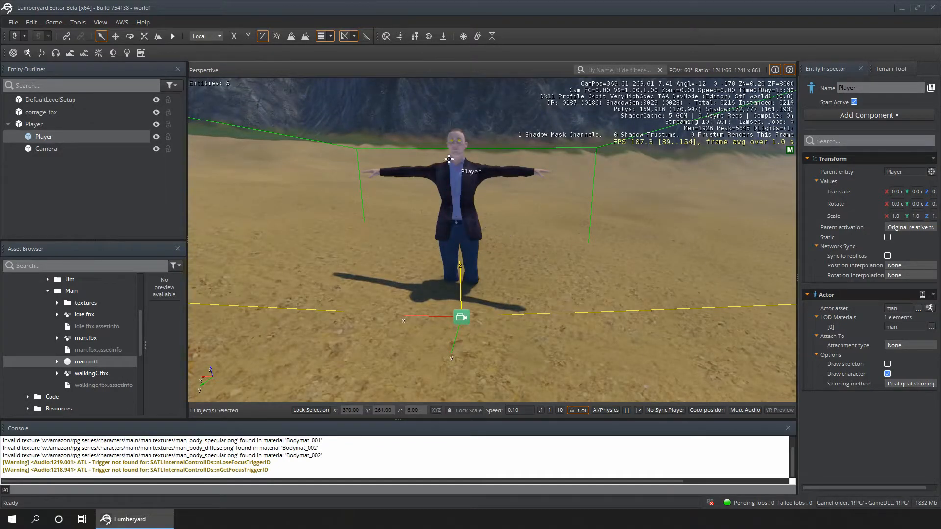
- Examine the character's jacket, face and body textures up close in the level viewport
scroll(426, 124, up, 3)
scroll(425, 124, down, 3)
scroll(439, 180, down, 1)
scroll(431, 137, up, 3)
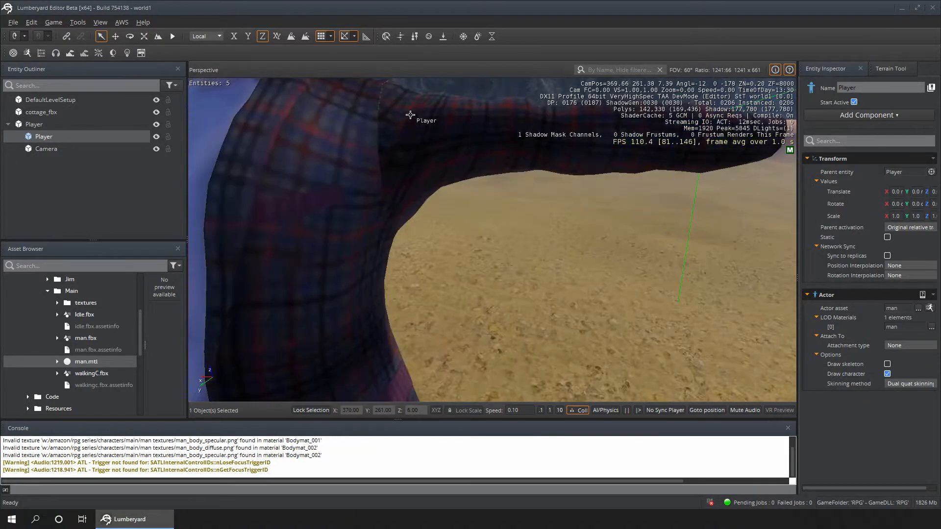
scroll(411, 117, down, 3)
scroll(433, 154, up, 3)
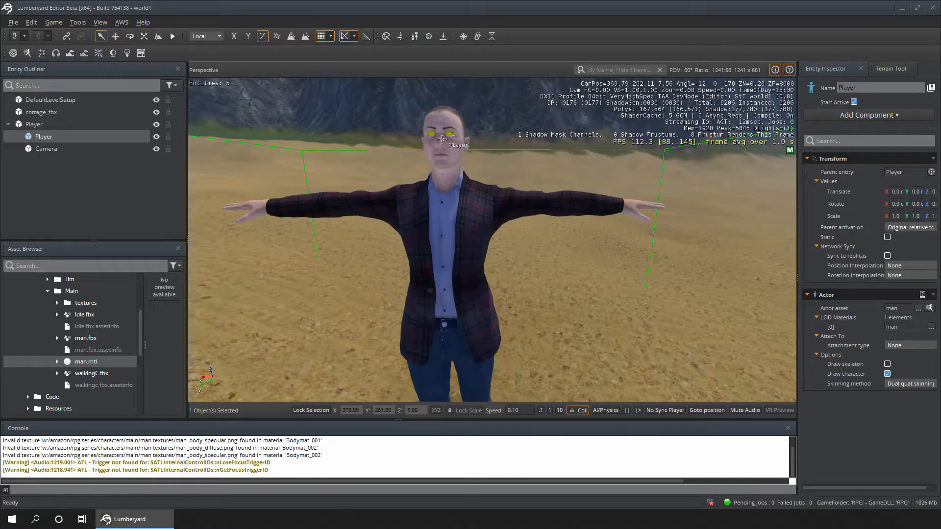
scroll(441, 150, down, 3)
- Raise the child Player entity along its vertical axis to Z 7.00 with the Move tool, then deselect it
click(115, 36)
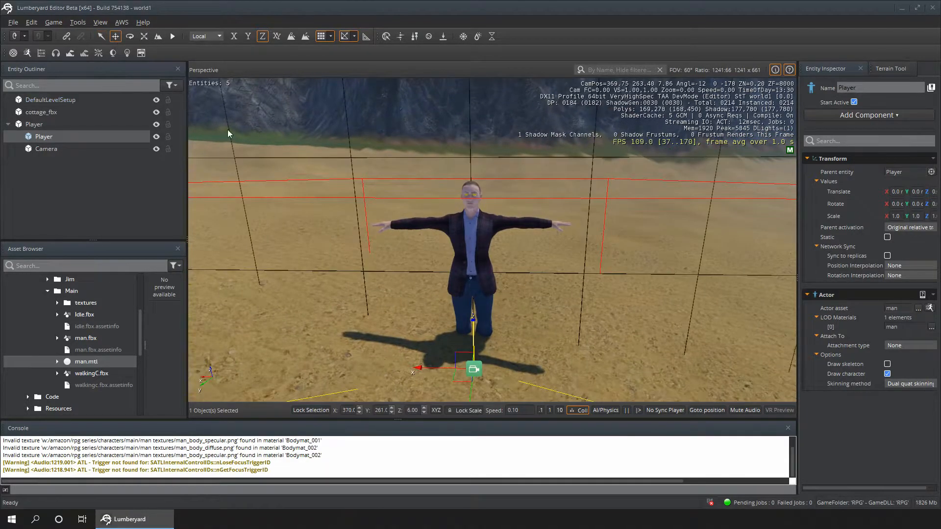
drag(472, 323, 471, 271)
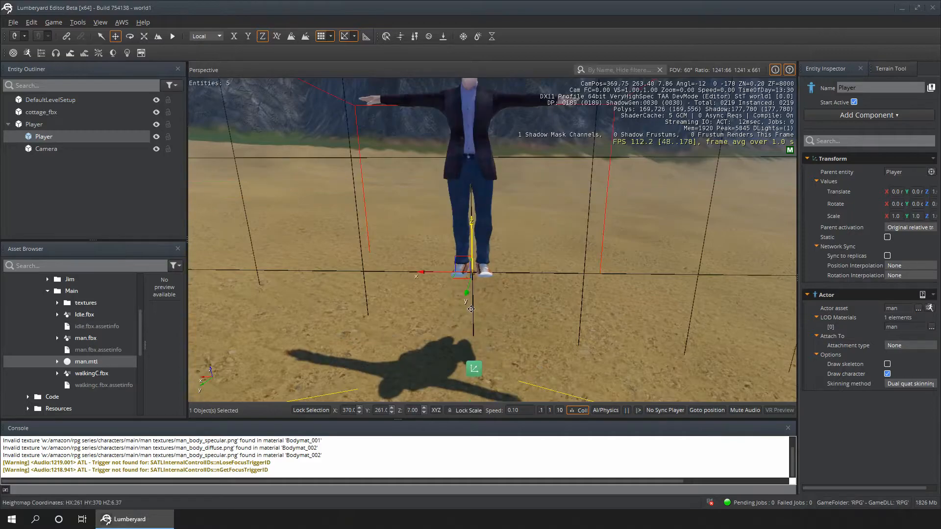
click(77, 138)
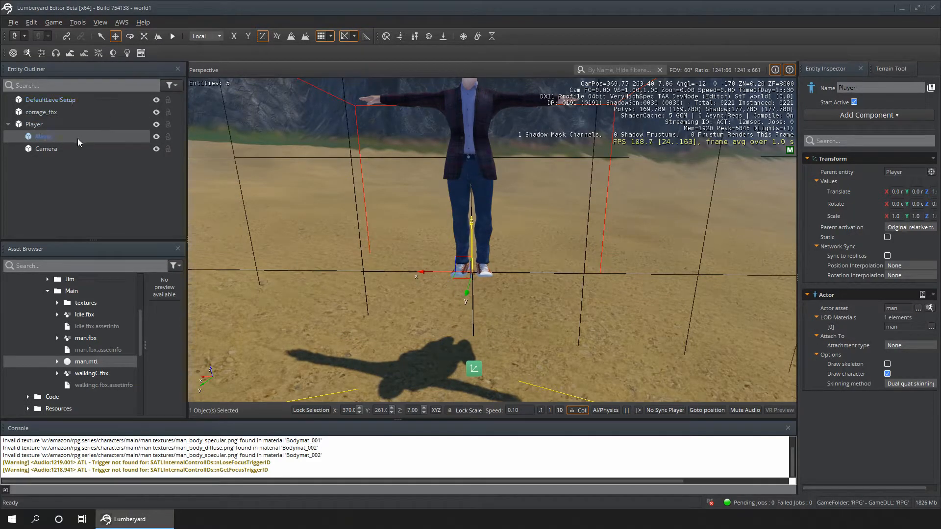
click(89, 179)
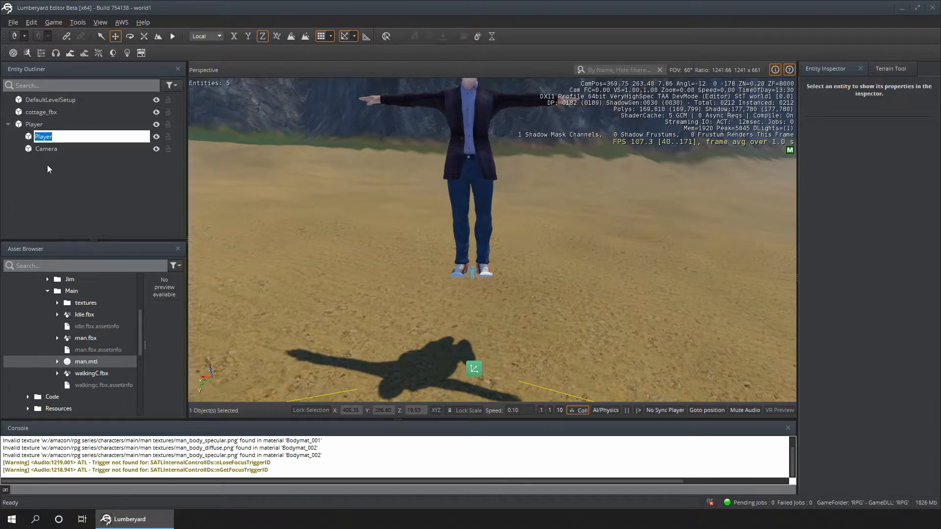
click(34, 168)
right_drag(471, 158, 467, 136)
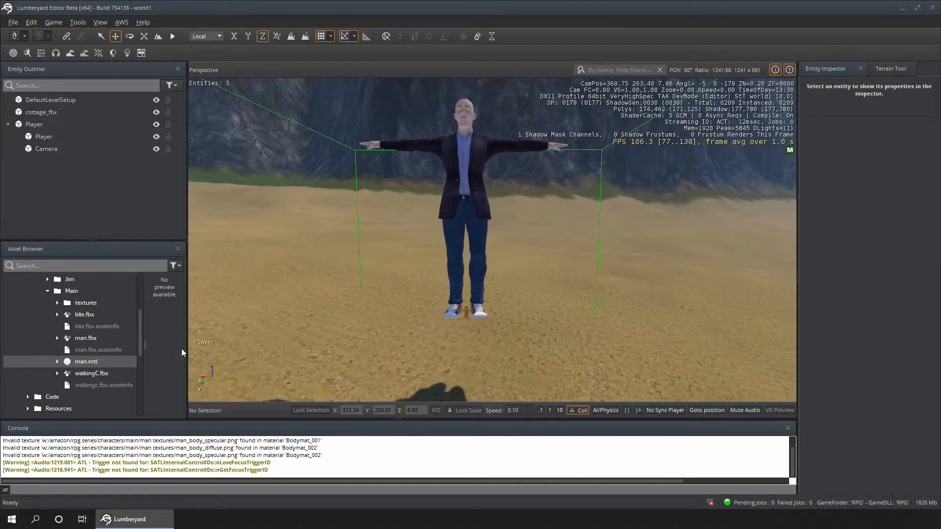
- Check the Bodymat_001 submaterial of man.mtl in the Material Editor, then view the character against the ground in the level viewport
double_click(85, 362)
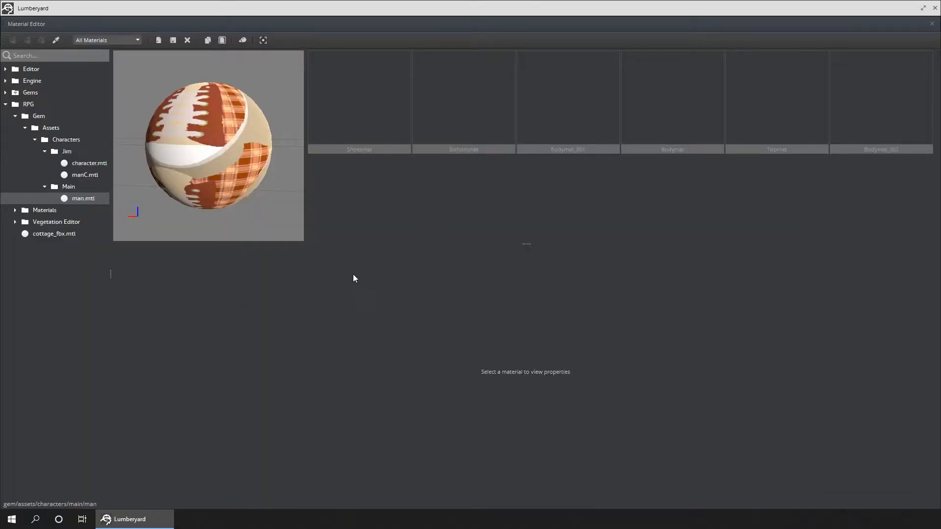
click(555, 116)
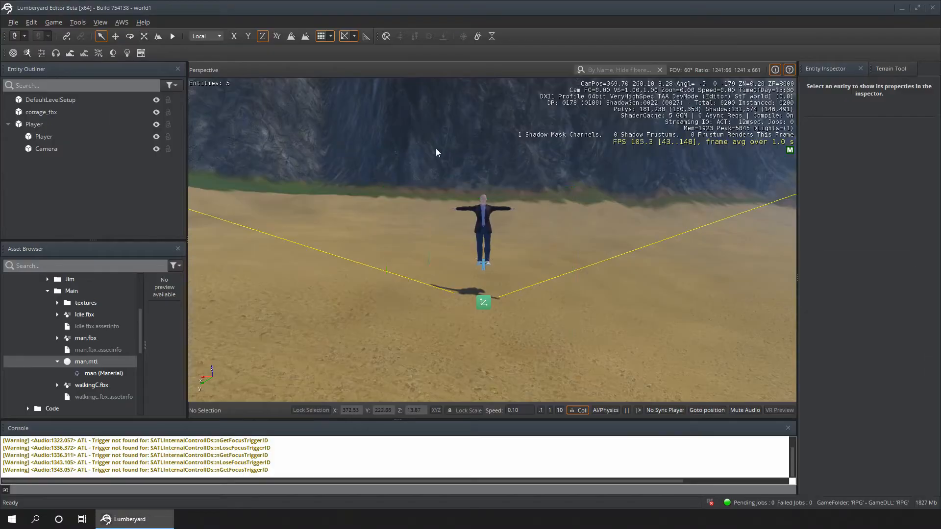
scroll(426, 122, up, 3)
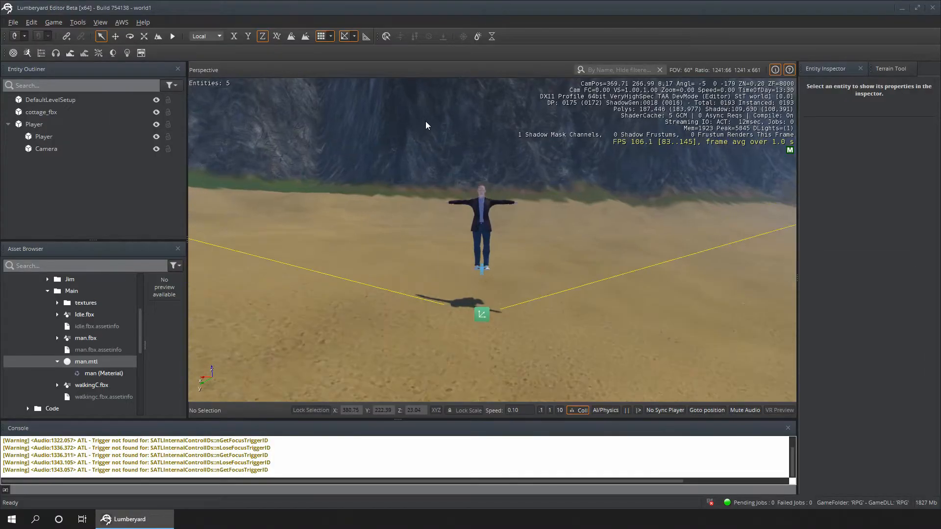
scroll(451, 147, up, 1)
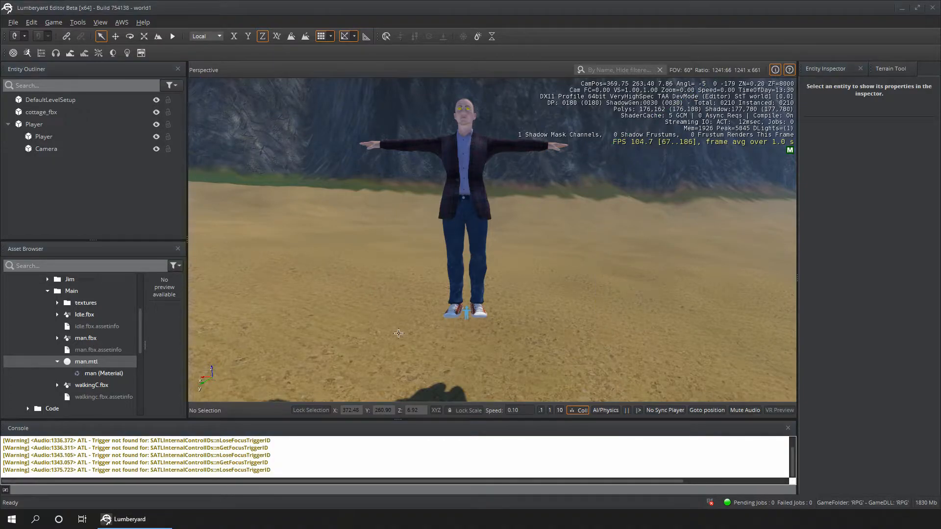
- Select the child Player entity and examine the character from different distances in the level viewport
click(315, 284)
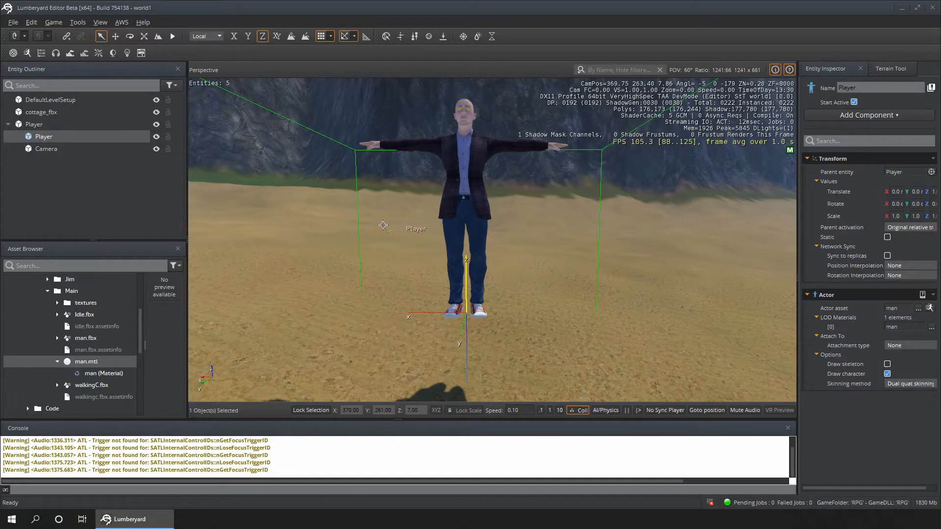
scroll(380, 225, down, 3)
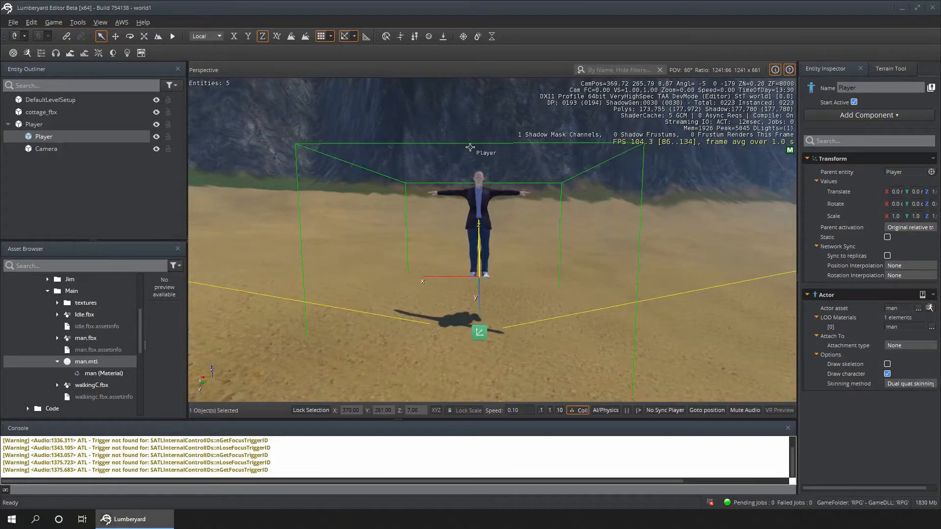
scroll(490, 154, up, 2)
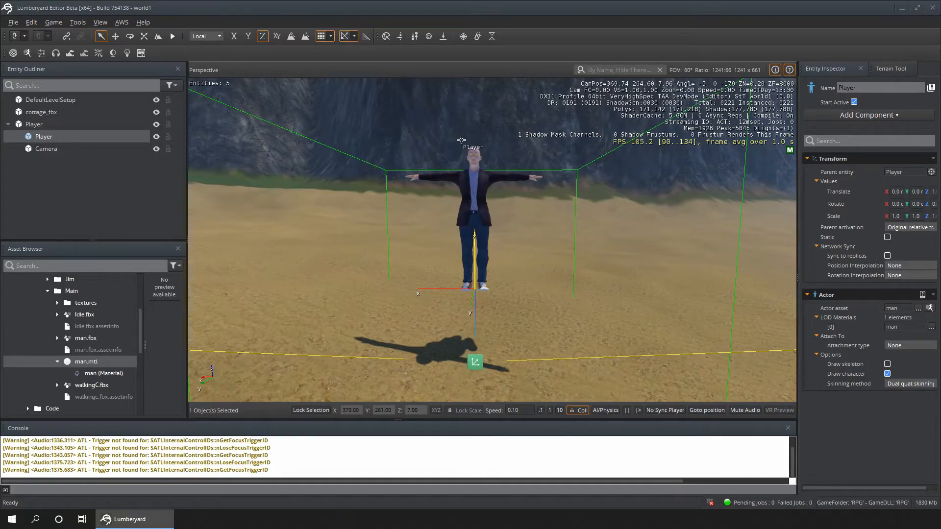
scroll(460, 138, up, 2)
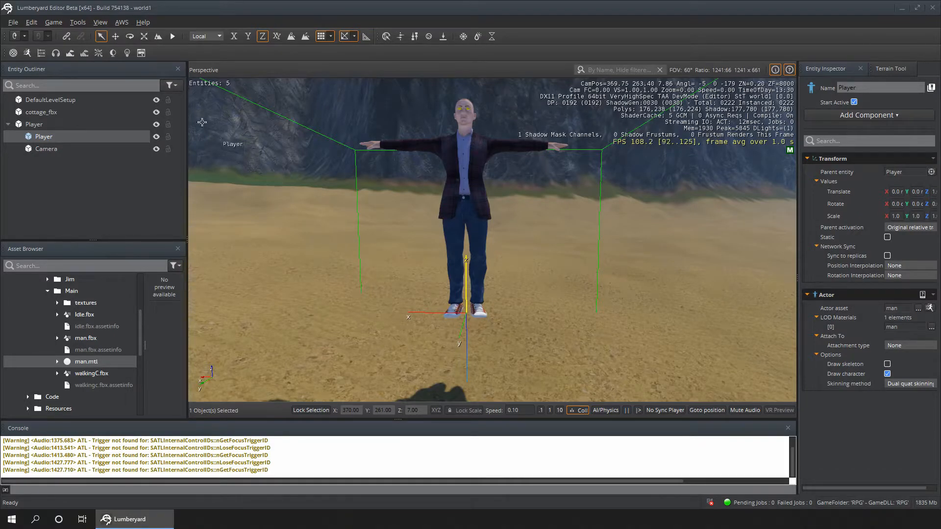
- Open the EMotion FX Animation Editor and load the man actor from man.fbx in the RPG/Gem/Assets/Characters/Main folder
click(78, 22)
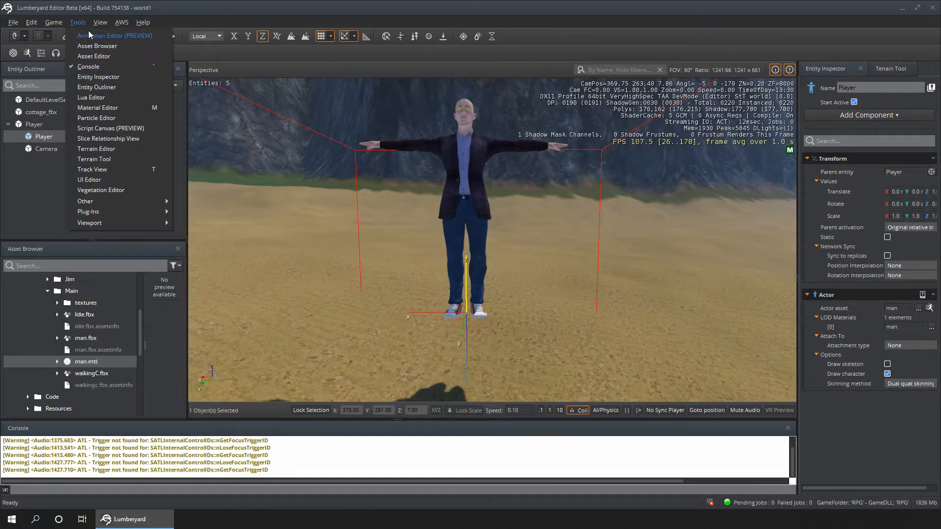
click(87, 33)
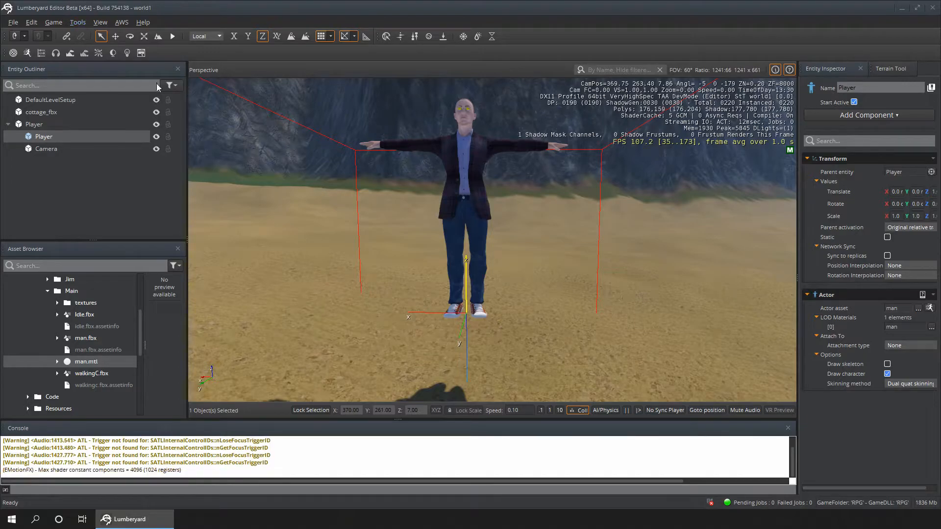
drag(278, 81, 609, 53)
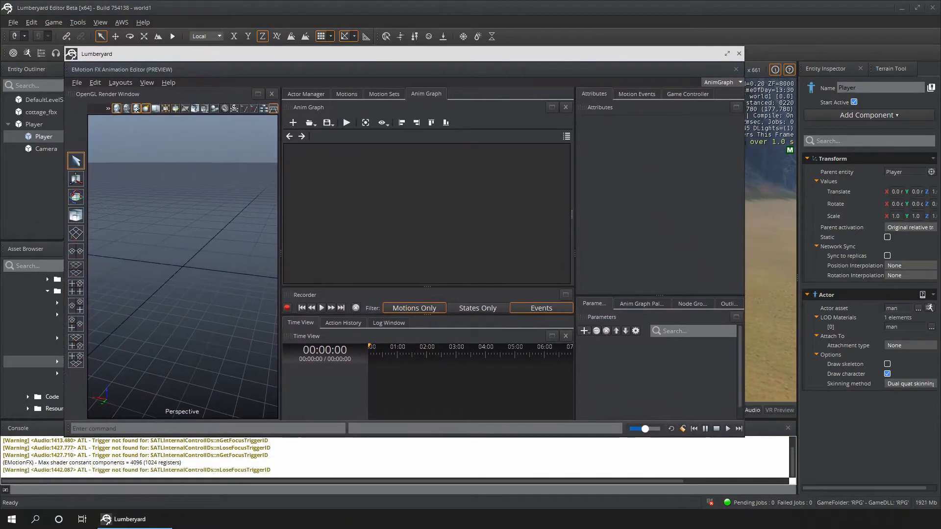
click(77, 82)
click(112, 116)
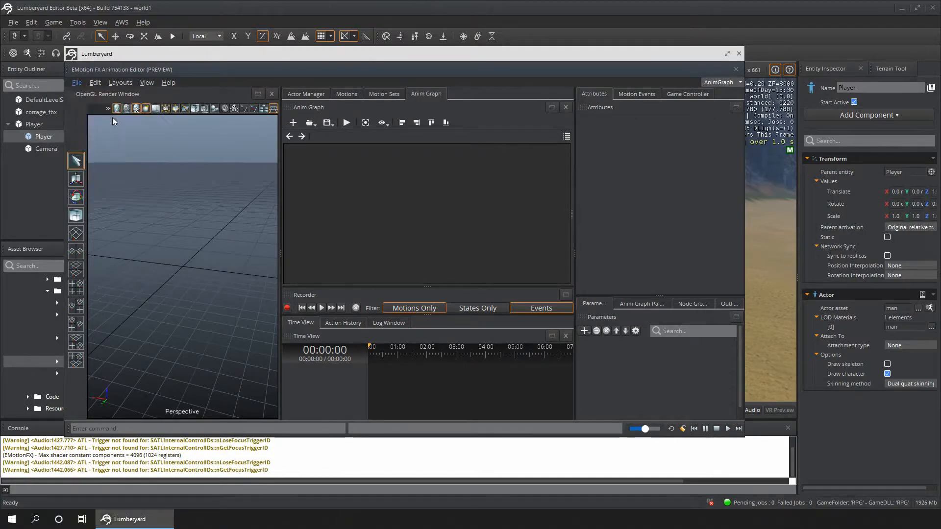
click(369, 261)
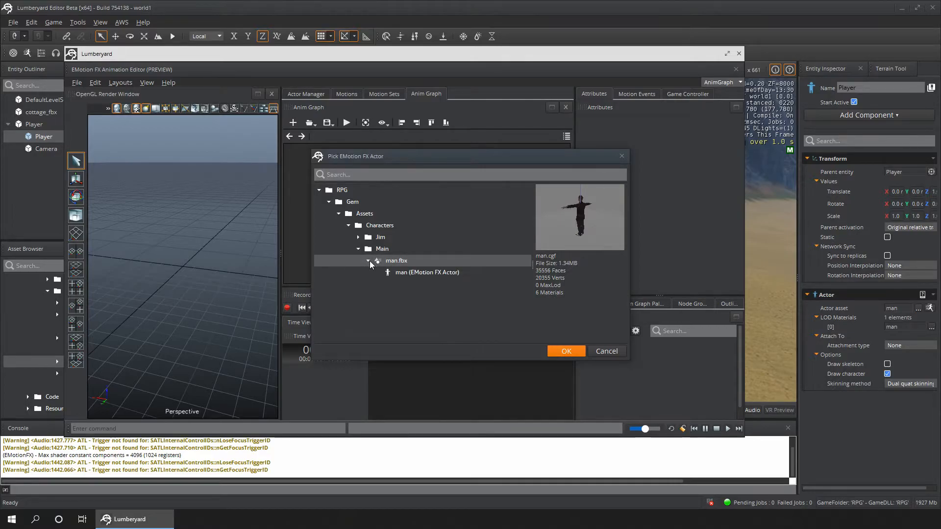
click(413, 272)
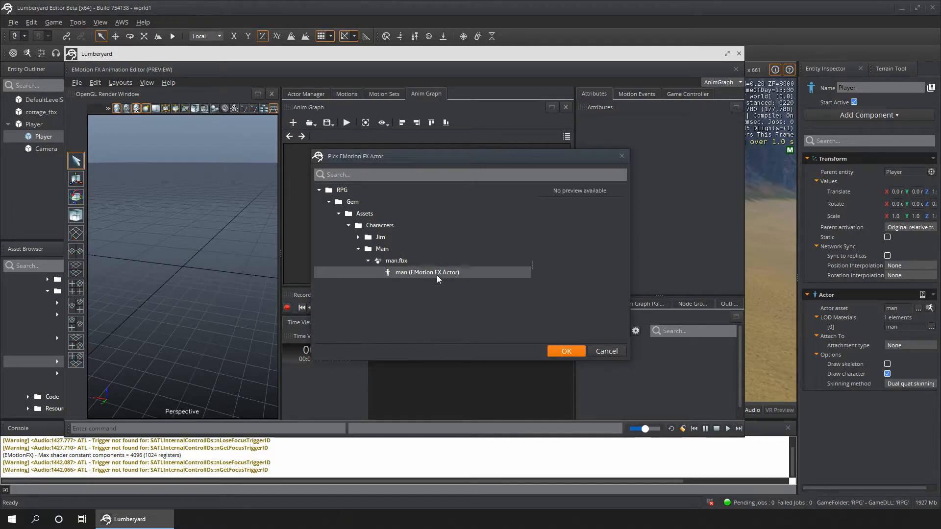
click(569, 350)
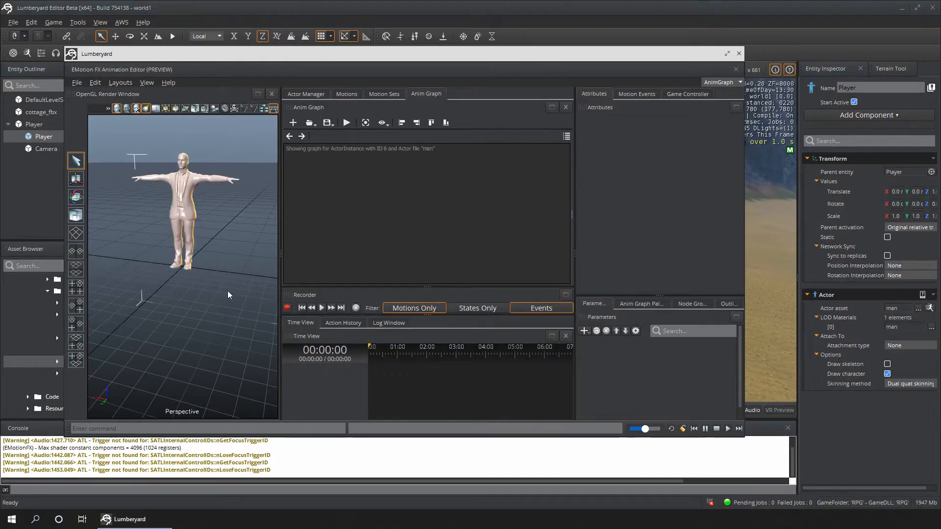
- Create a new motion set in the Animation Editor and select it
click(383, 93)
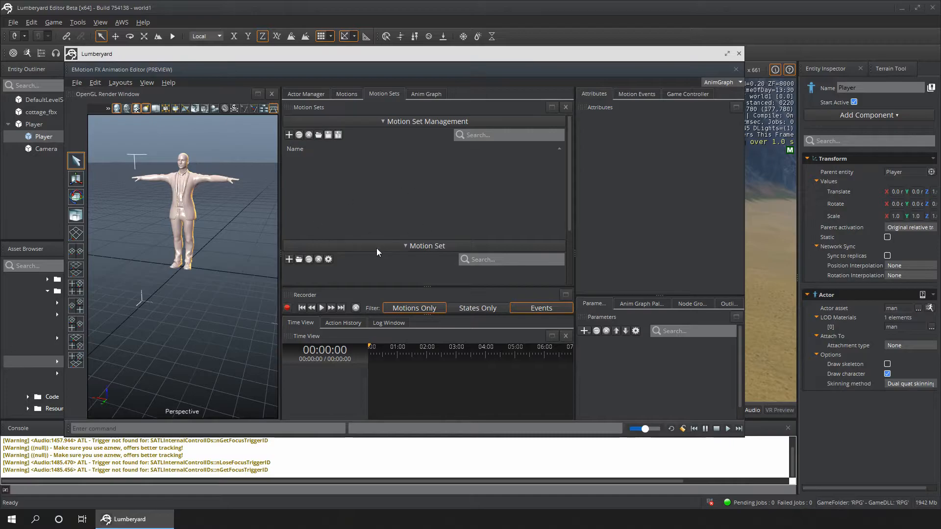
click(289, 134)
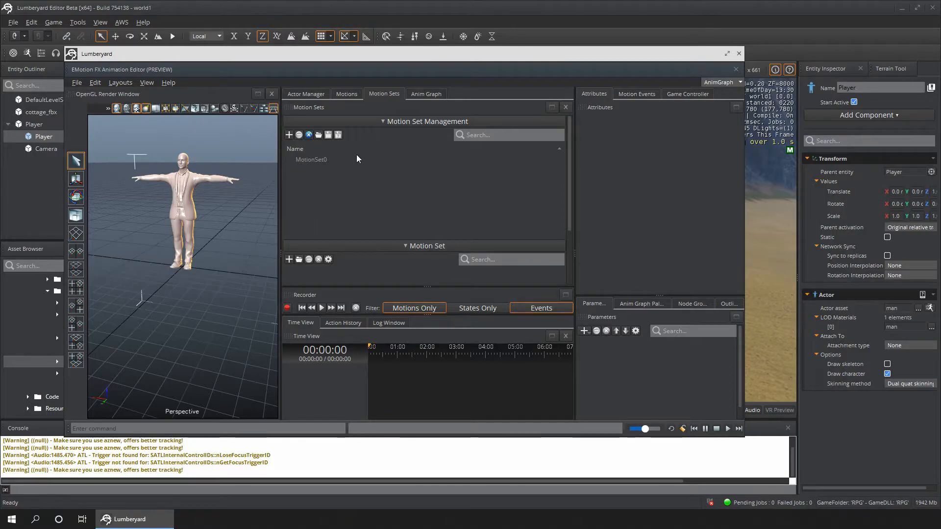
click(310, 161)
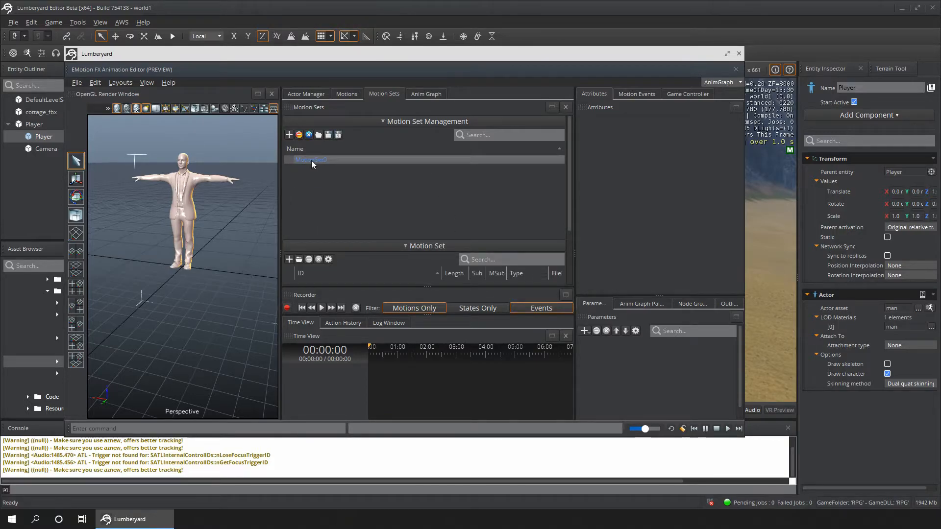
- Add the idle and walkingc motions from Characters/Main to the selected motion set
click(299, 259)
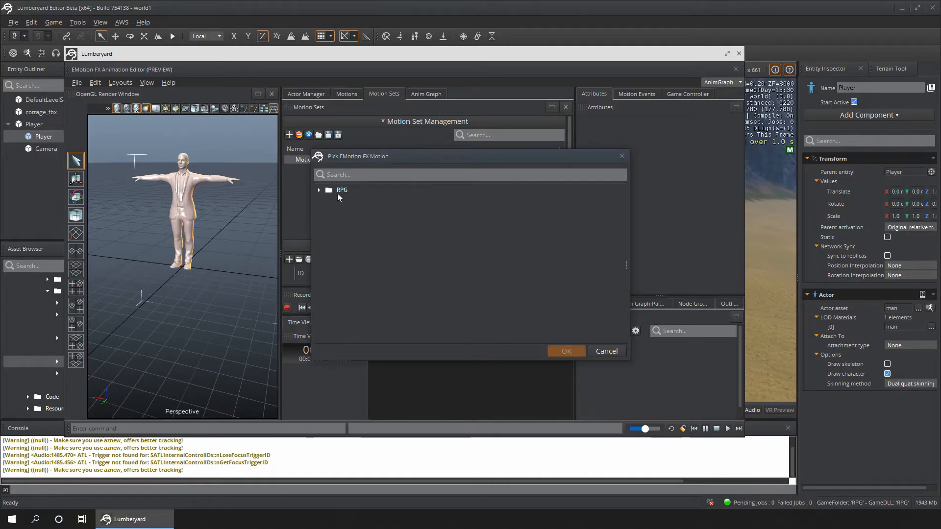
click(319, 190)
click(328, 201)
click(339, 213)
click(348, 225)
click(359, 248)
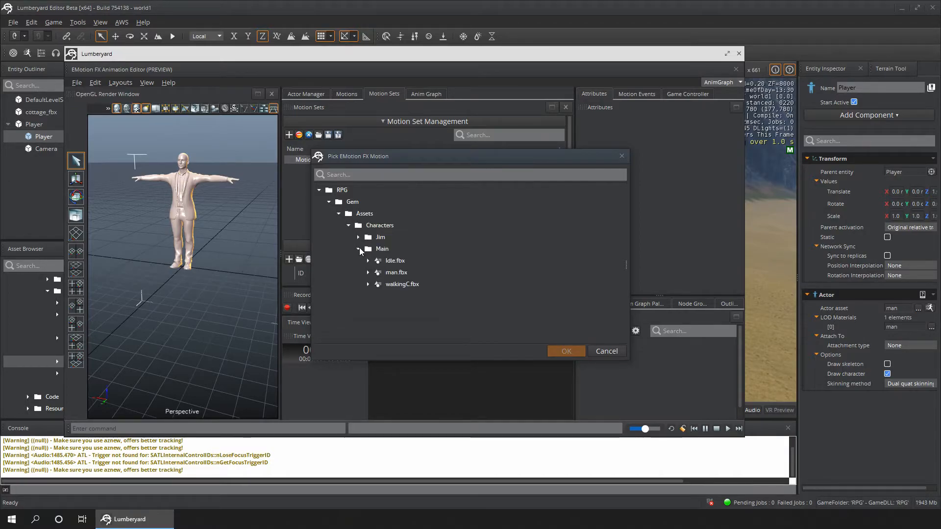
click(368, 272)
click(369, 296)
click(370, 260)
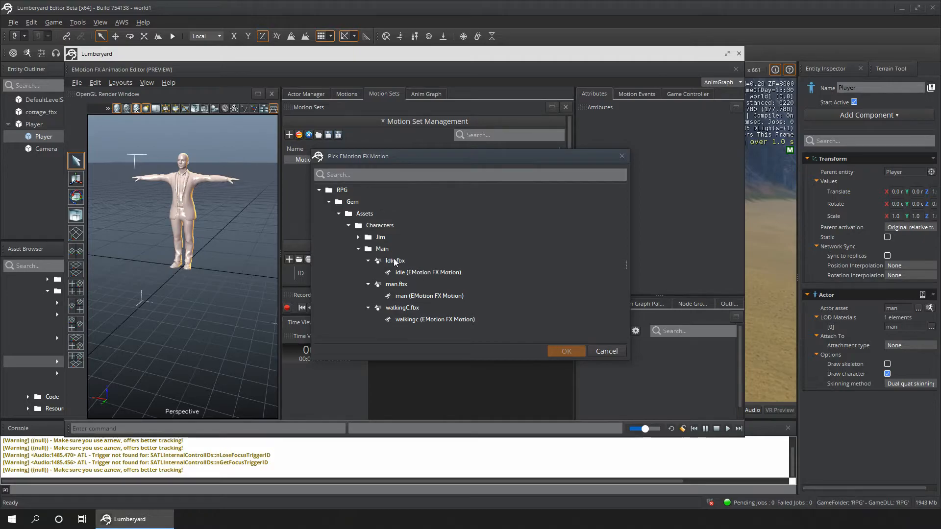
click(438, 323)
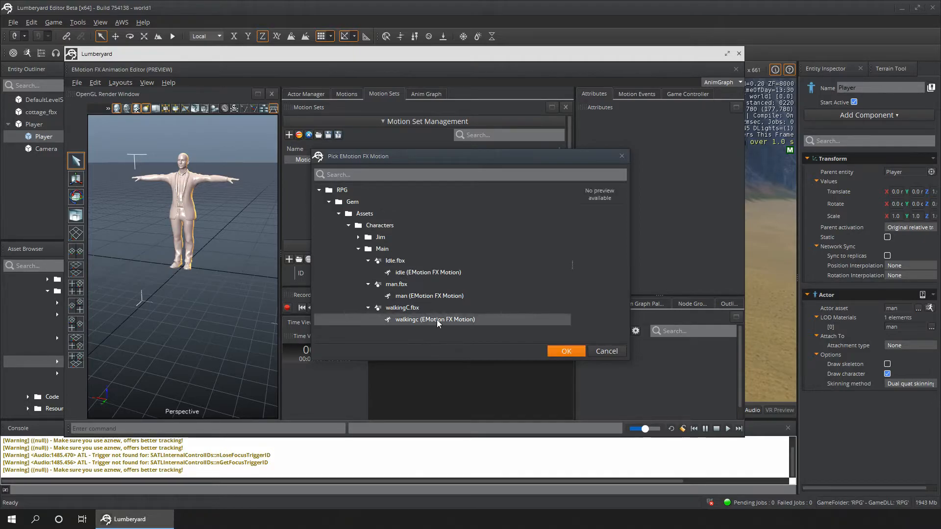
ctrl+click(413, 274)
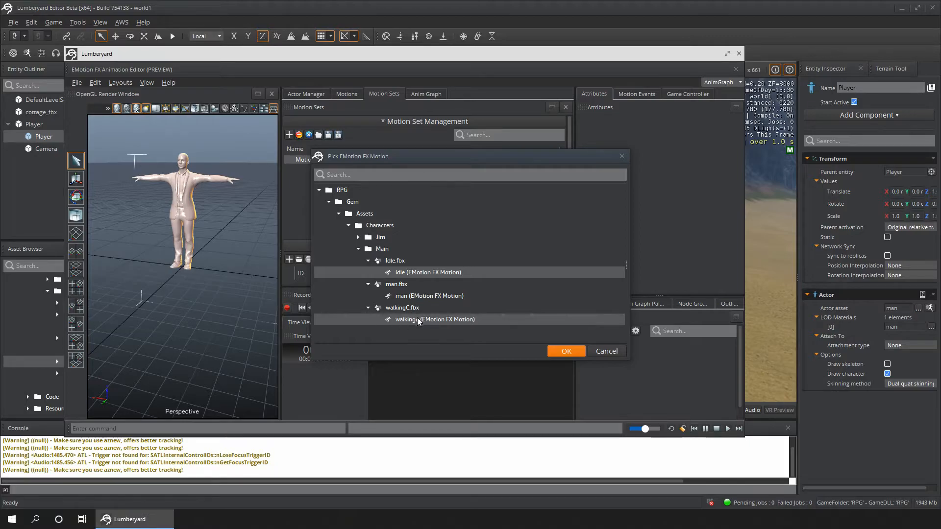
click(566, 351)
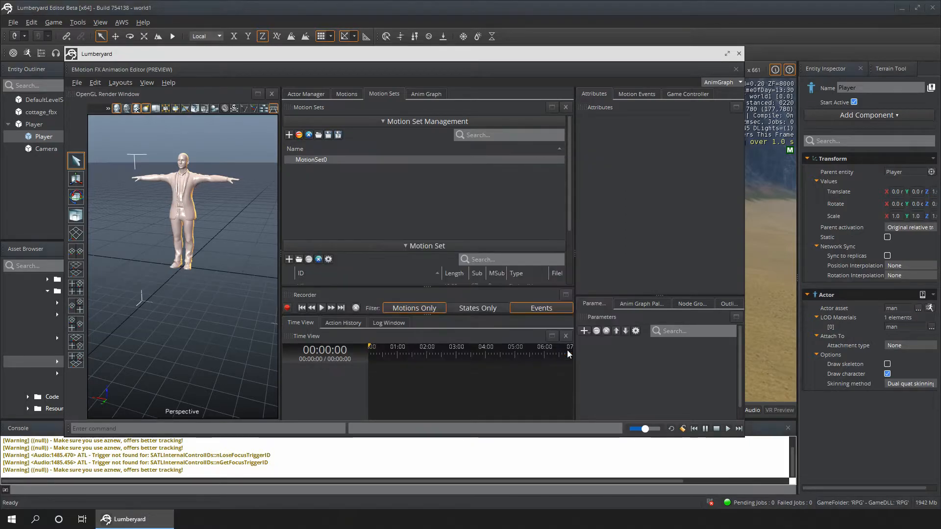
scroll(360, 269, down, 2)
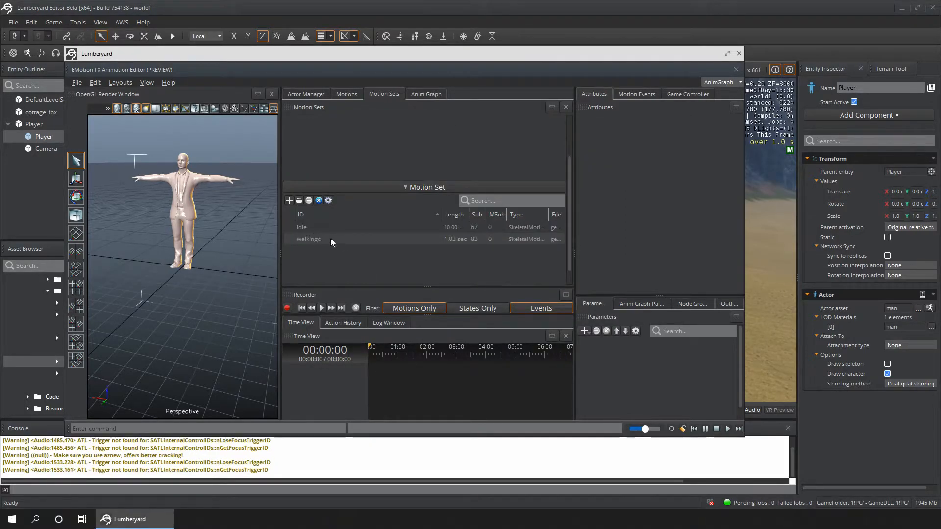
scroll(363, 245, up, 1)
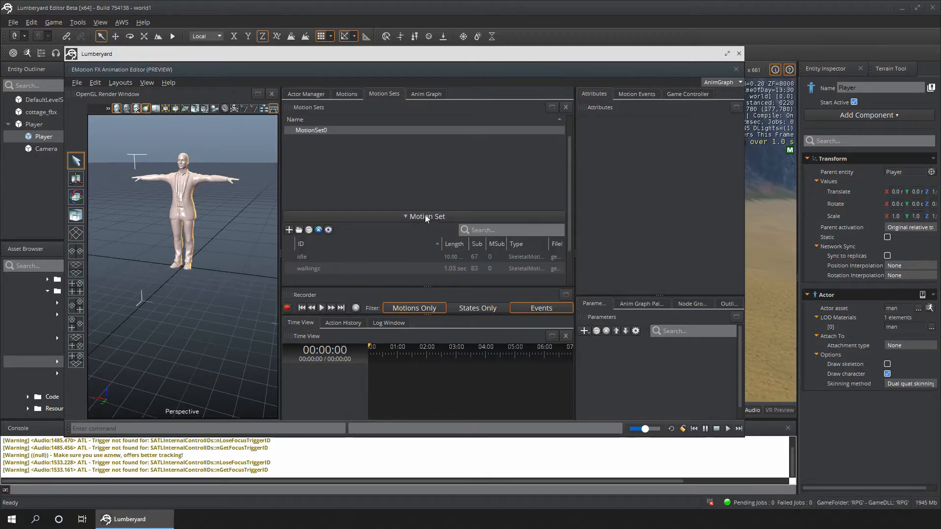
- Preview the idle and walkingc motions on the man actor and inspect the animated body from several angles
click(346, 94)
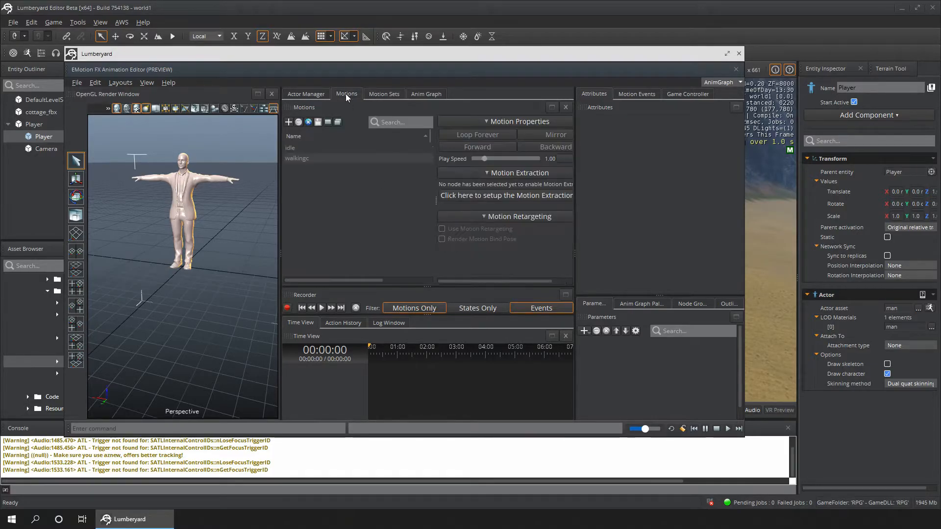
double_click(293, 148)
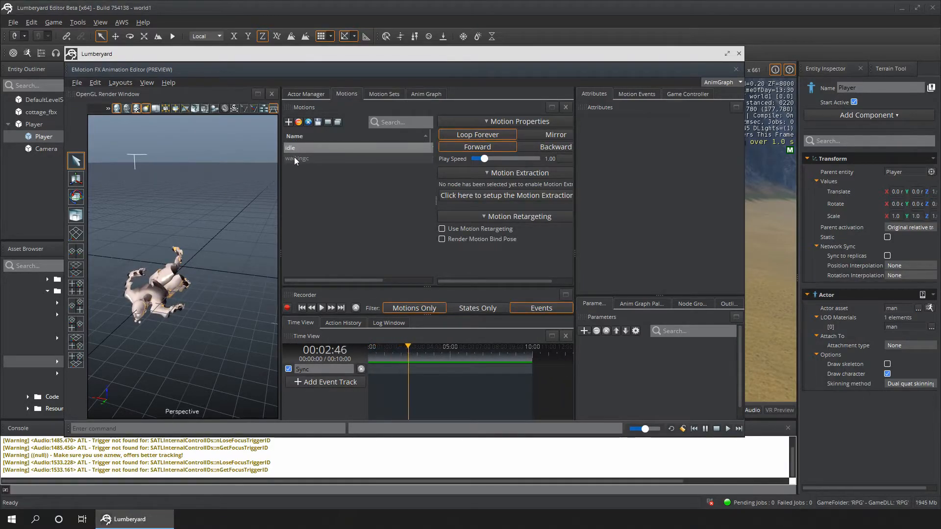
double_click(295, 157)
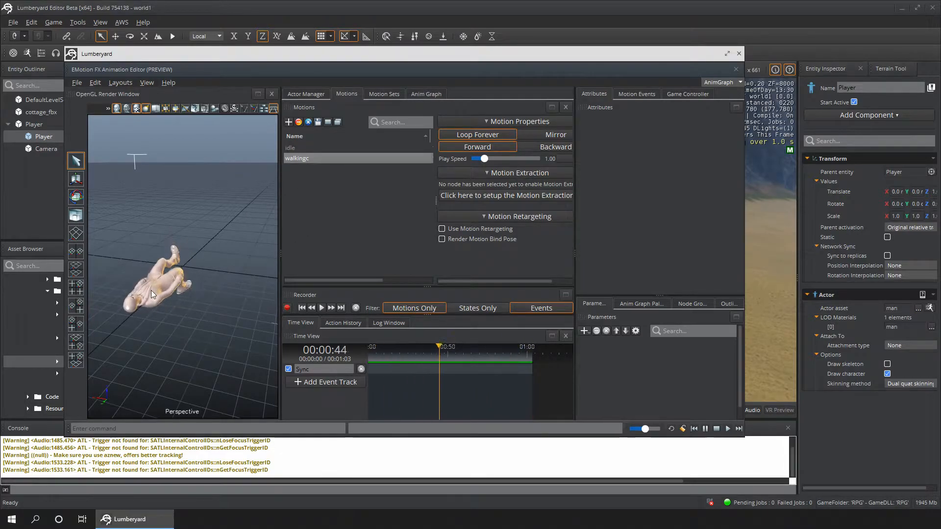
double_click(302, 146)
click(203, 241)
drag(203, 240, 159, 169)
middle_drag(171, 146, 205, 216)
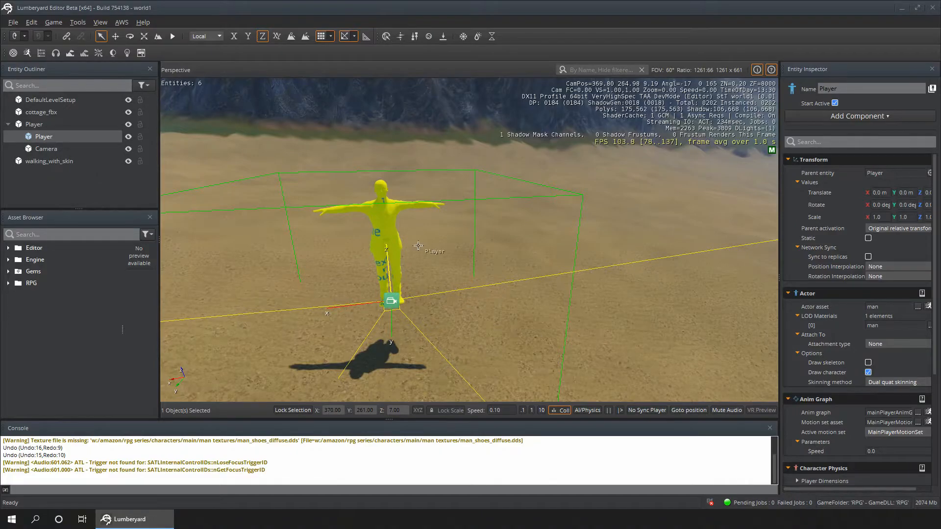
right_drag(406, 245, 372, 234)
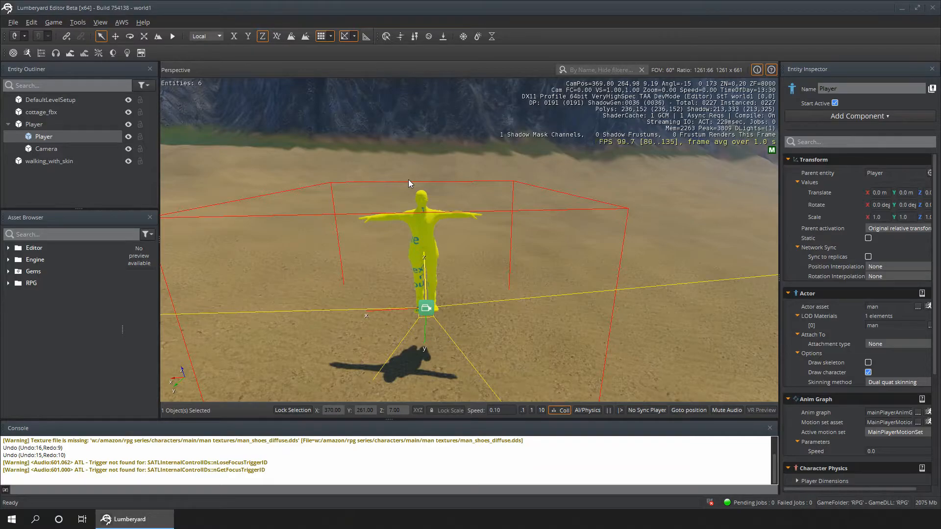
mouse_move(424, 251)
right_down()
mouse_move(520, 254)
mouse_move(440, 251)
mouse_move(434, 241)
right_up()
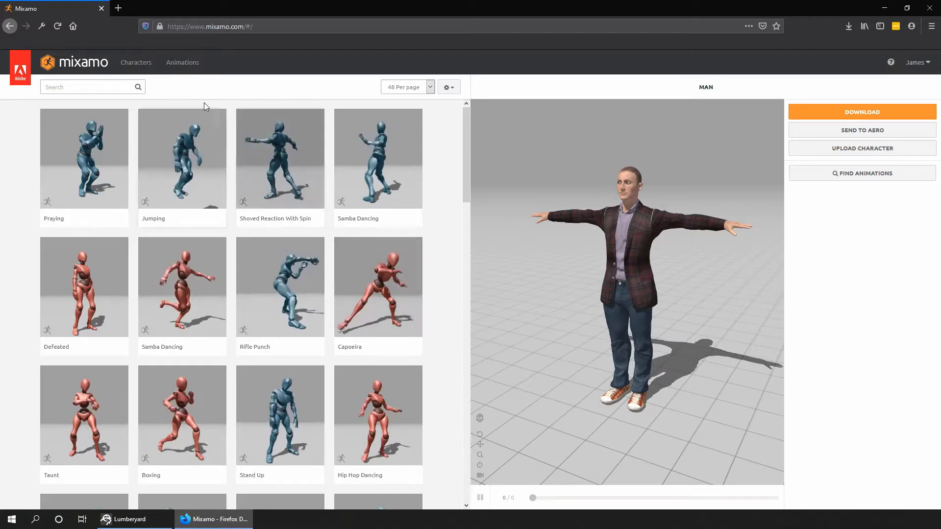
- Search the Mixamo animations for "walking" and apply a forward Walking animation to the man character
click(97, 84)
text(walking)
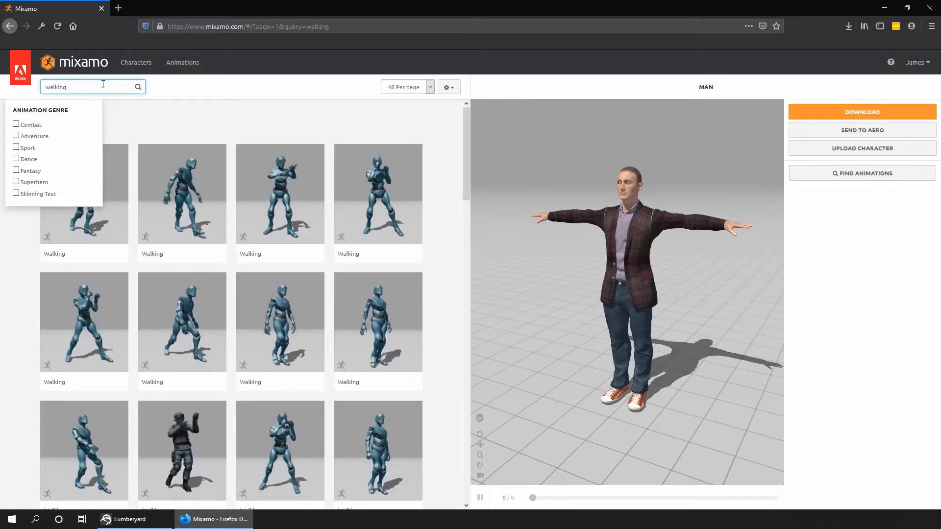
click(389, 445)
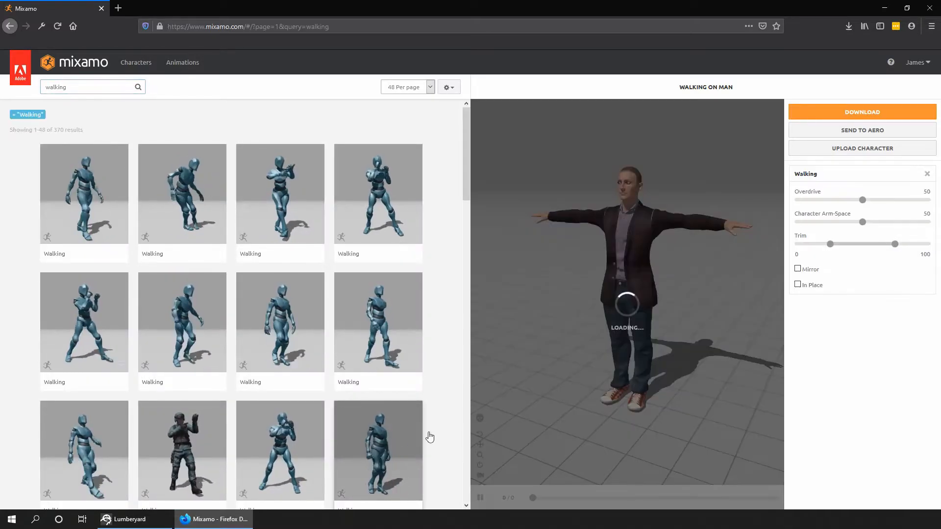
- Download the Walking animation as FBX with skin at 60 frames per second without keyframe reduction, saving the file
click(844, 112)
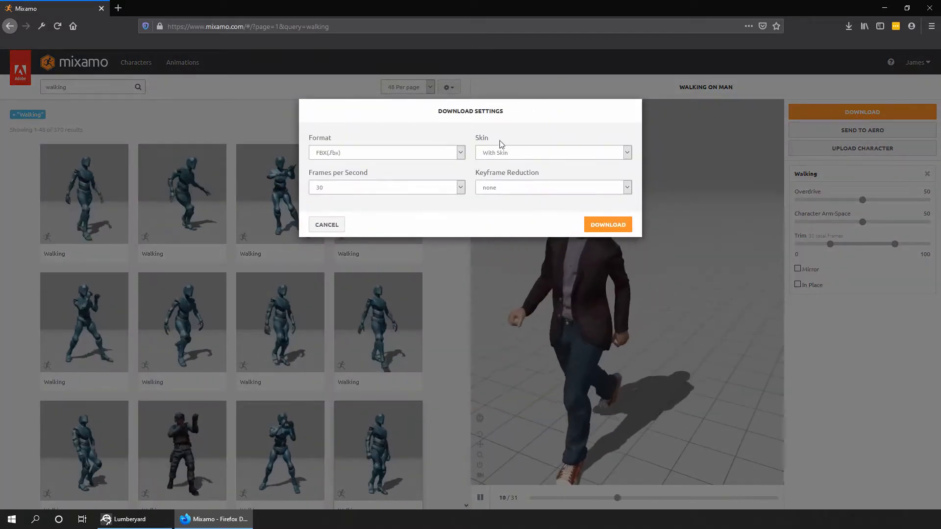
click(329, 188)
click(333, 209)
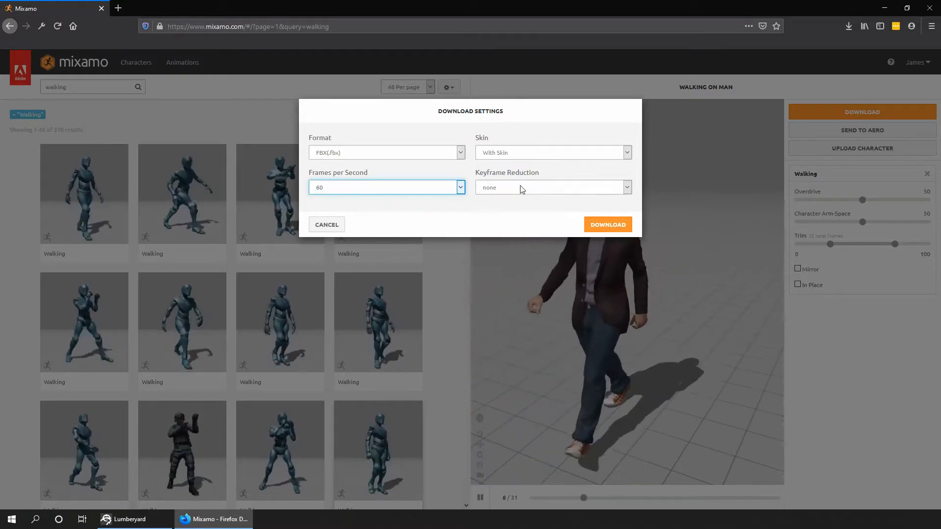
click(606, 226)
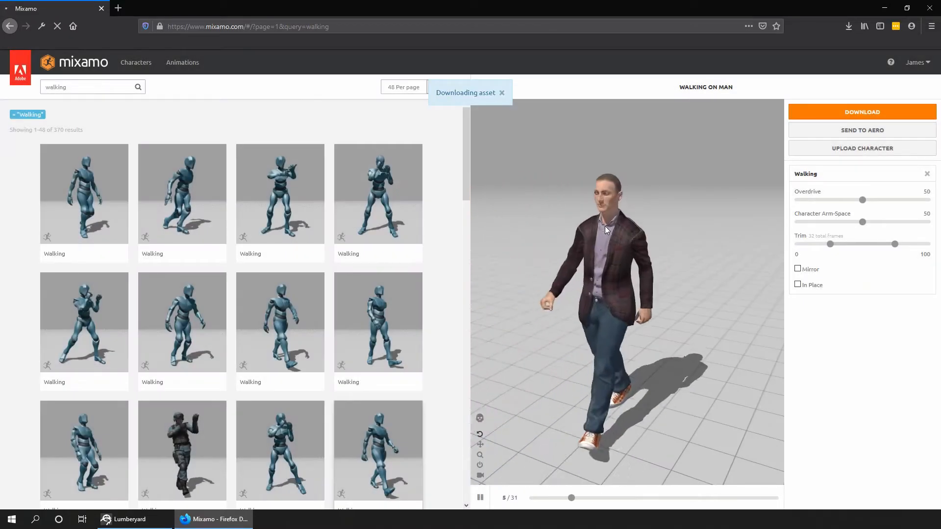
click(383, 272)
click(508, 301)
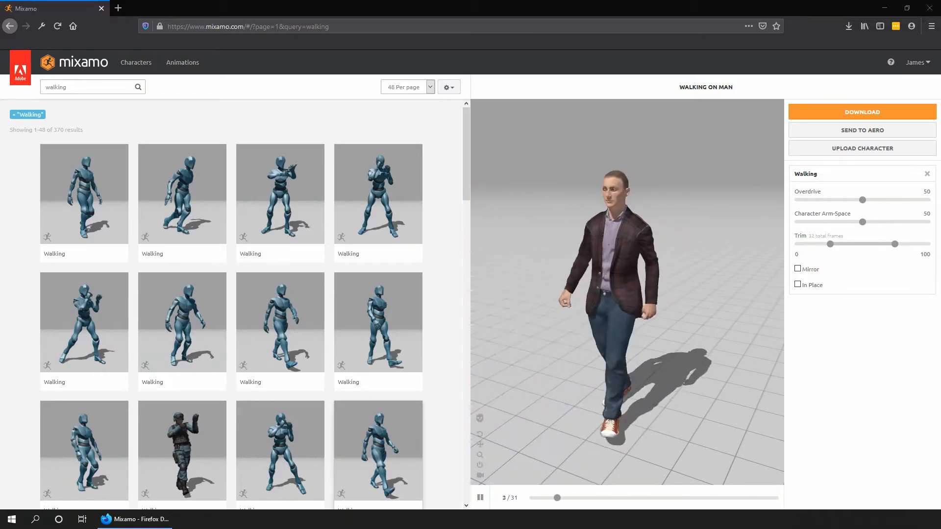
- Search for "idle", apply an Idle animation to the man and save it as FBX with skin at 60 frames per second
drag(0, 100, 338, 88)
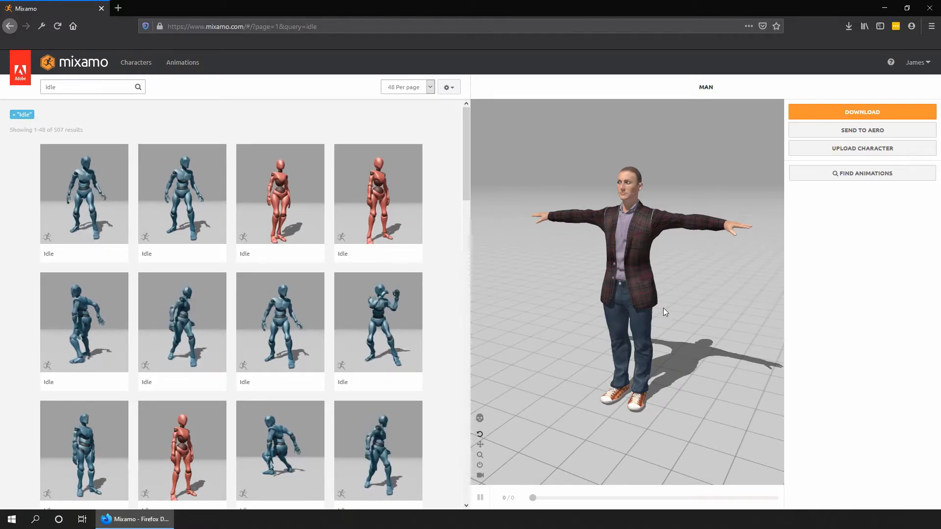
click(205, 199)
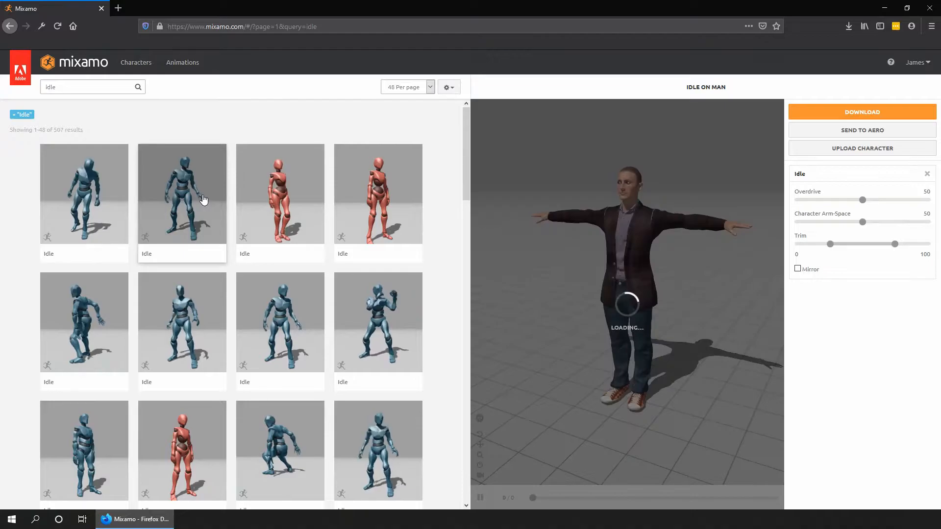
click(891, 114)
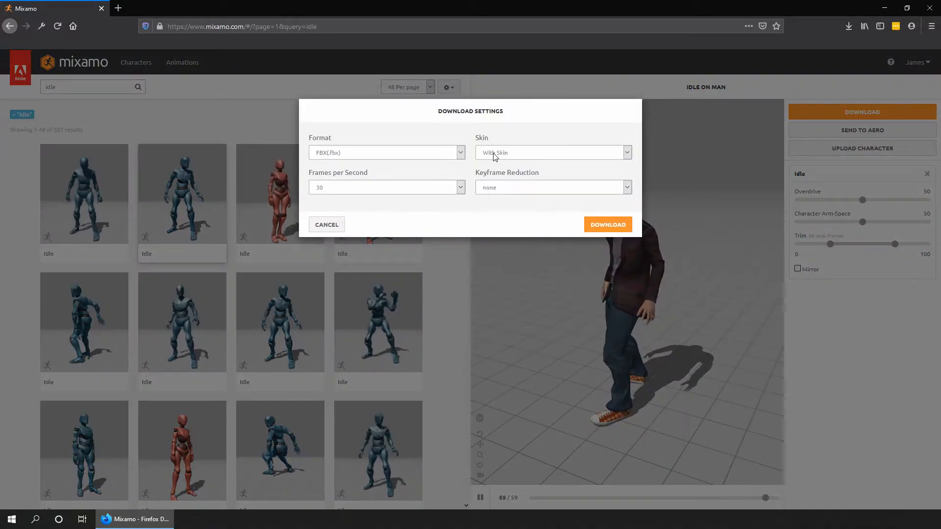
click(421, 191)
click(348, 210)
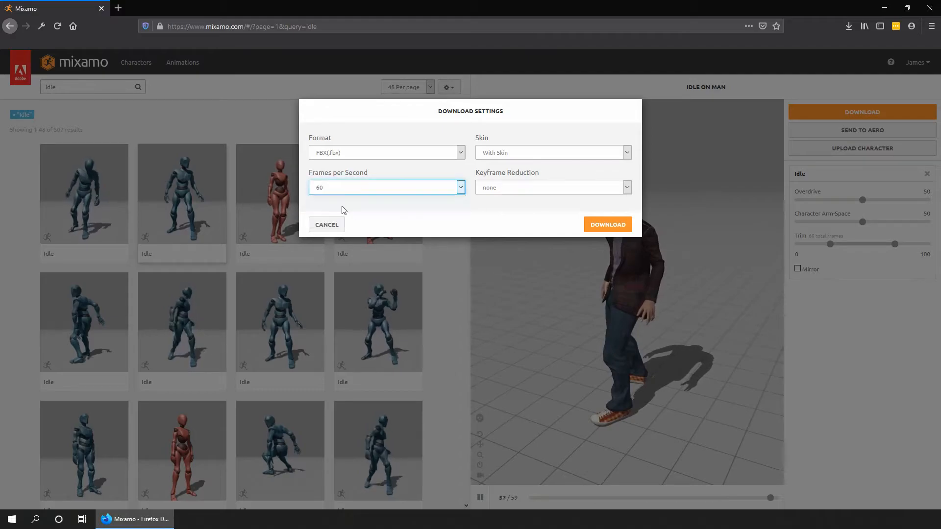
click(606, 224)
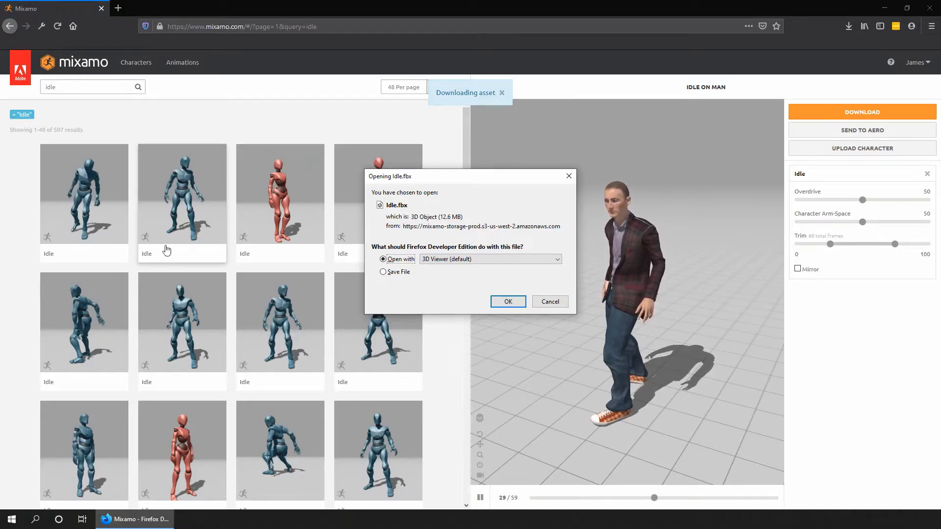
click(383, 272)
click(510, 302)
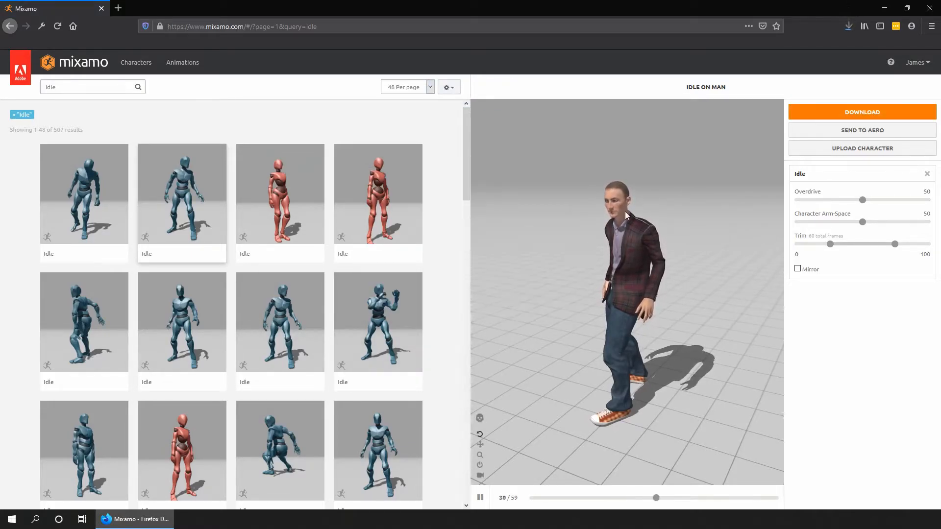
- Open the downloaded Idle file's folder, check Idle.fbx and Walking.fbx in Characters/Main/anims, and close the folder and browser windows
click(850, 28)
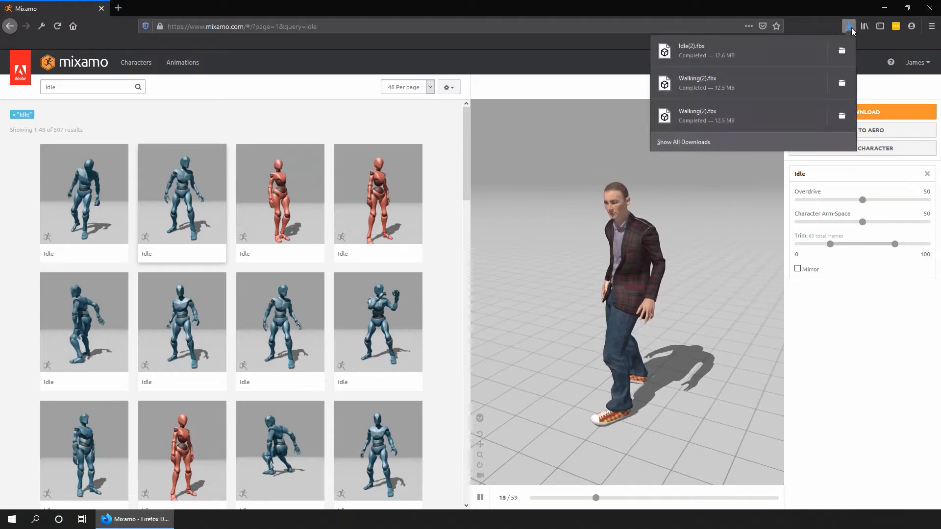
click(841, 51)
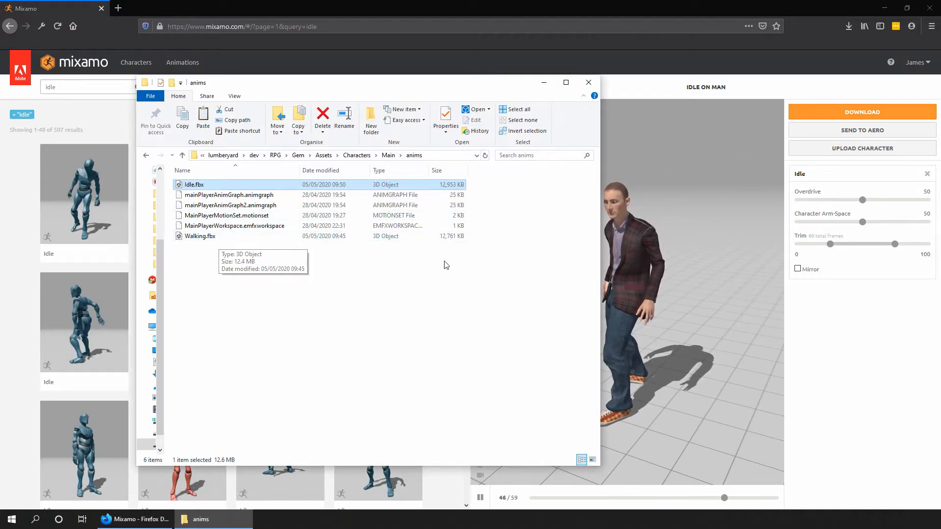
click(588, 81)
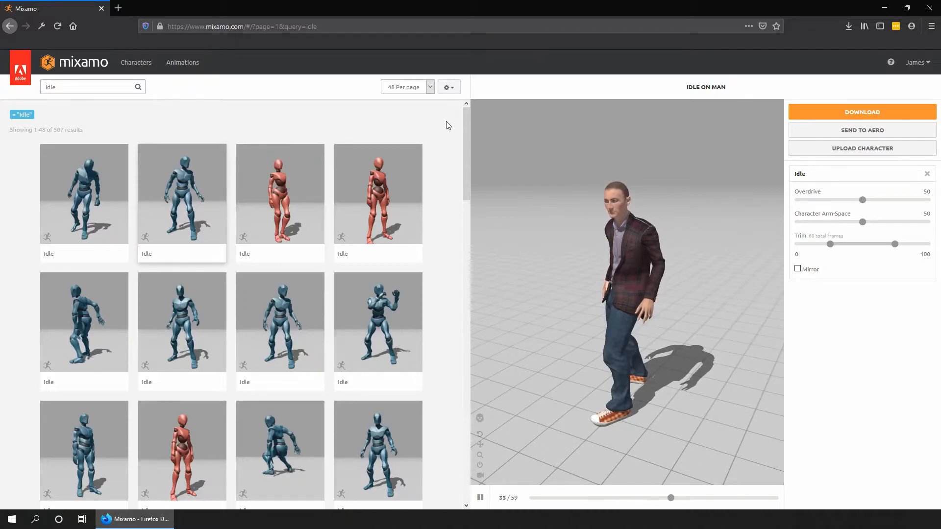
click(928, 8)
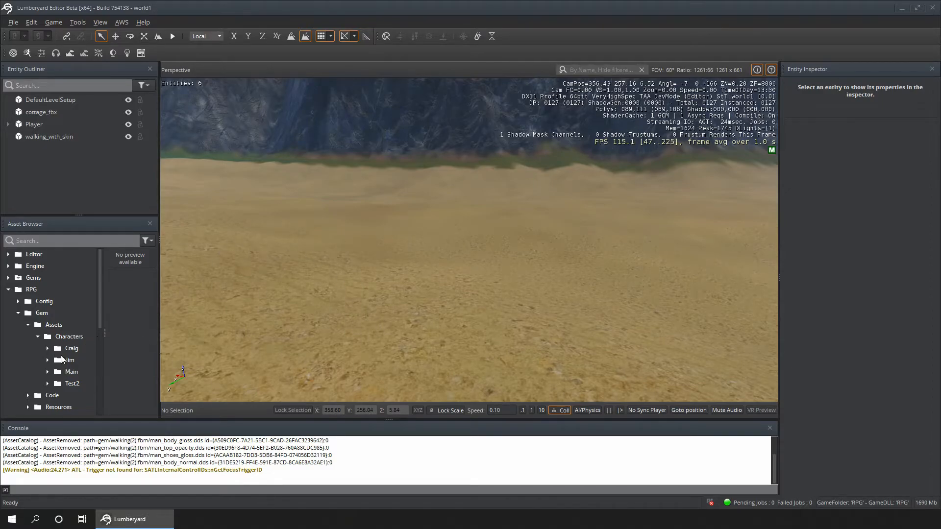
- Widen the Asset Browser and expand Characters/Main/anims to show the contents of Walking.fbx and Idle.fbx
click(48, 372)
click(57, 384)
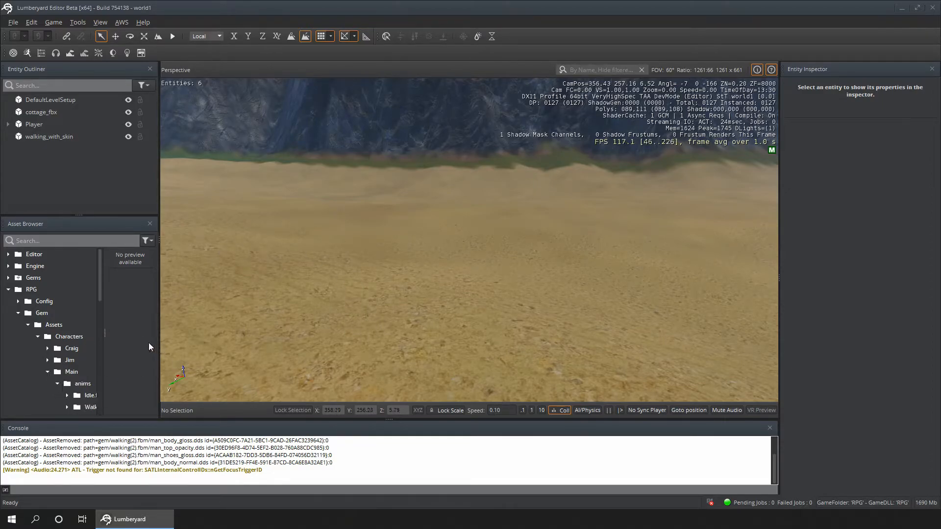
drag(159, 340, 235, 340)
scroll(111, 347, down, 3)
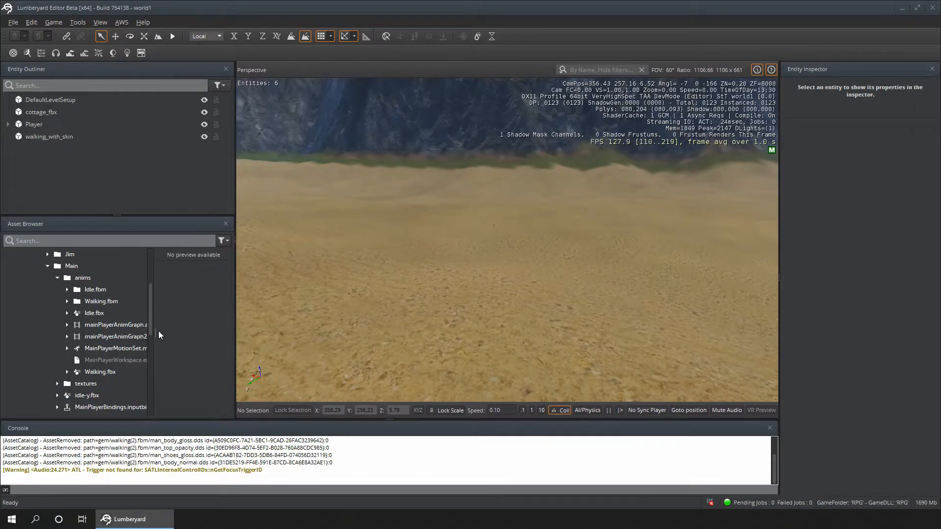
drag(156, 331, 198, 332)
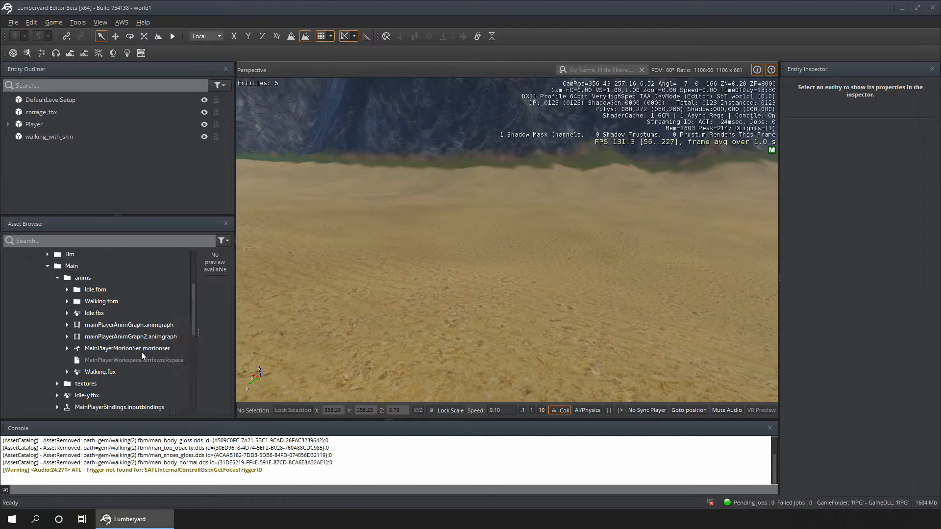
click(68, 372)
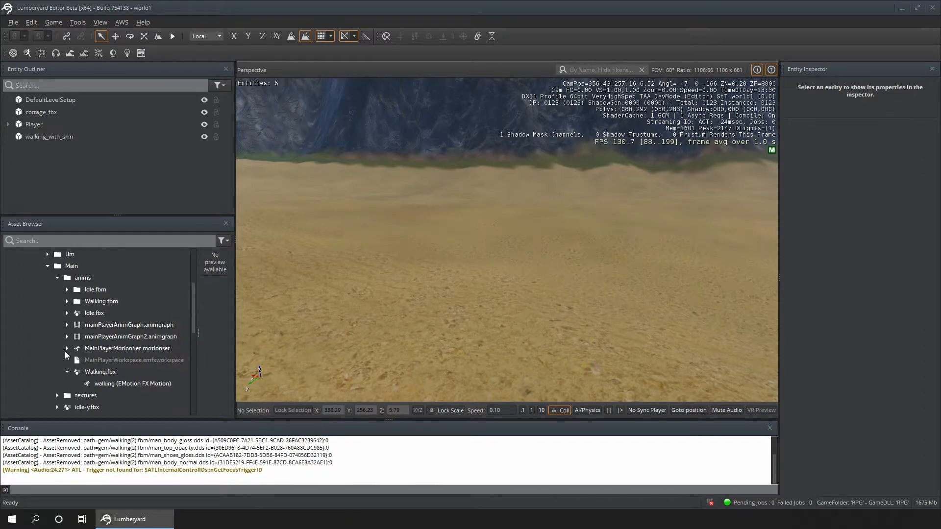
click(67, 313)
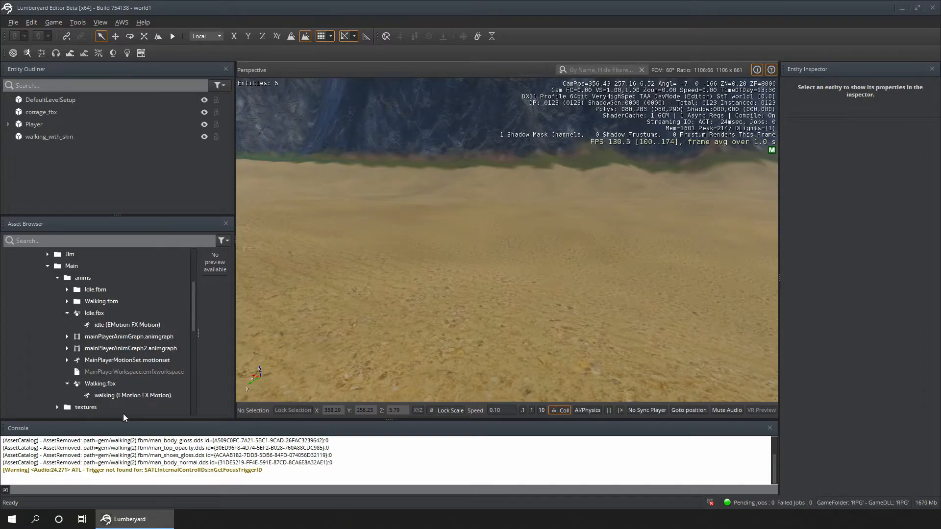
- Add an actor group to the FBX settings of Walking.fbx and review its PhysX, motion and mesh settings
double_click(108, 384)
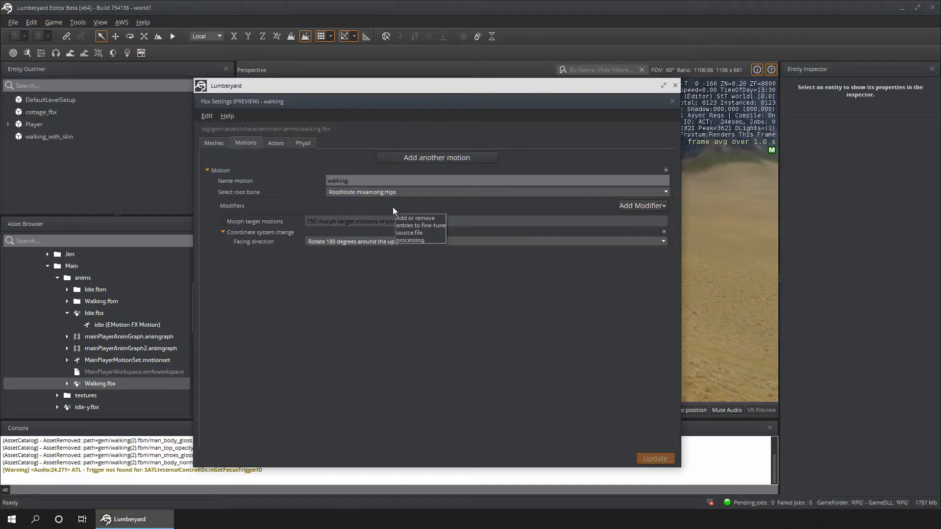
click(281, 143)
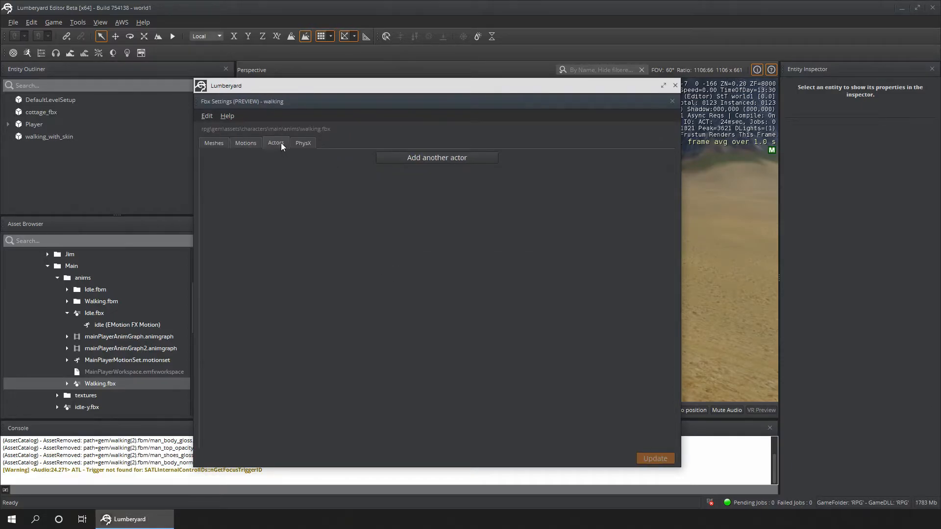
click(428, 161)
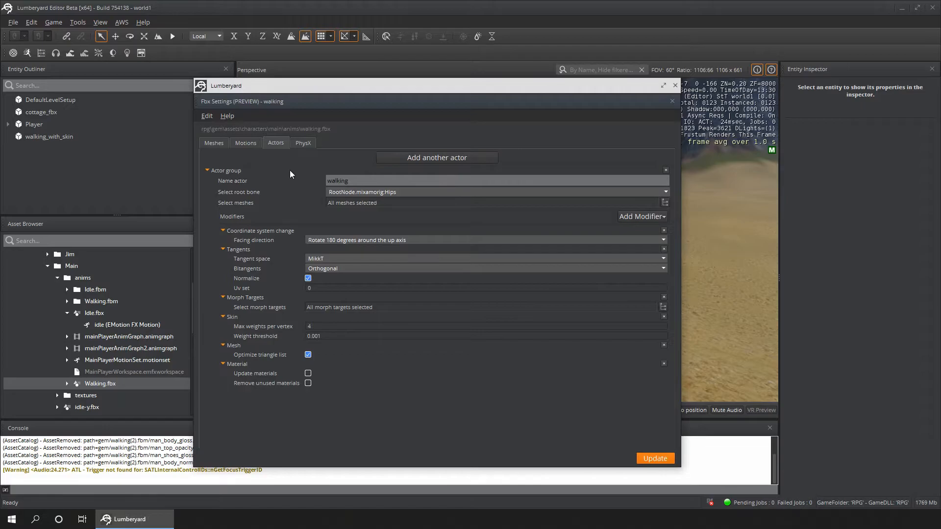
click(303, 143)
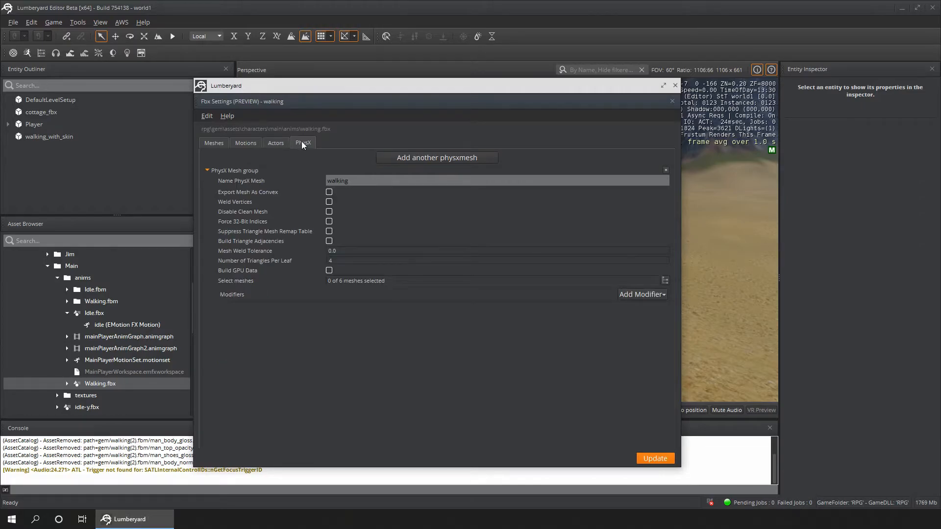
click(240, 144)
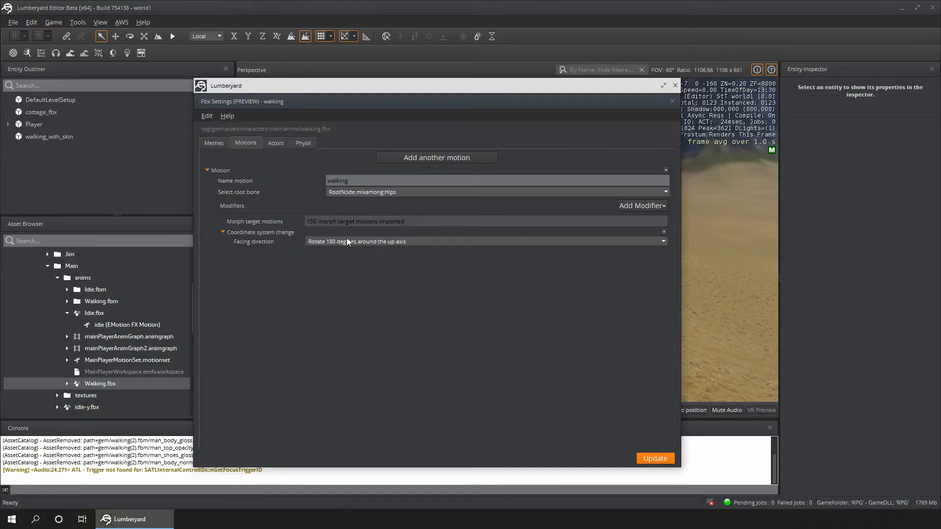
click(216, 146)
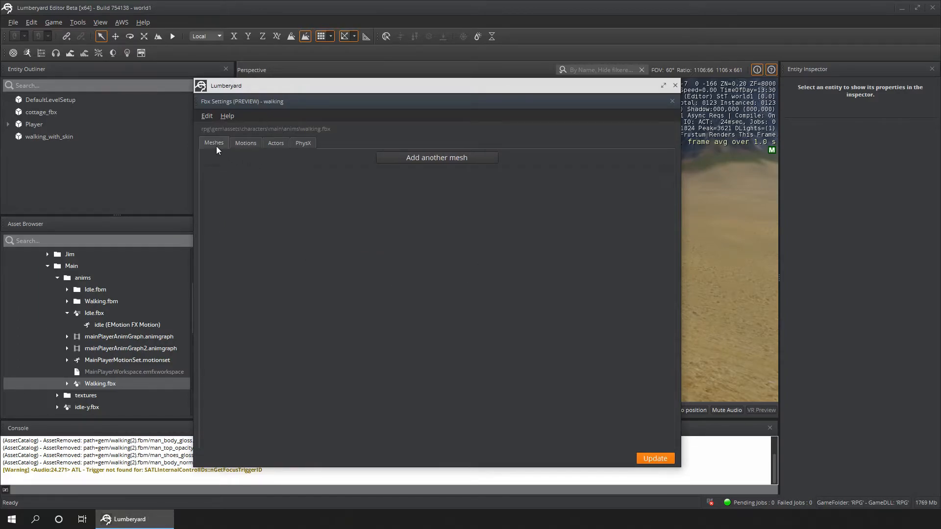
- Update Walking.fbx with the new import settings and close the FBX settings, discarding any remaining unsaved changes
click(643, 458)
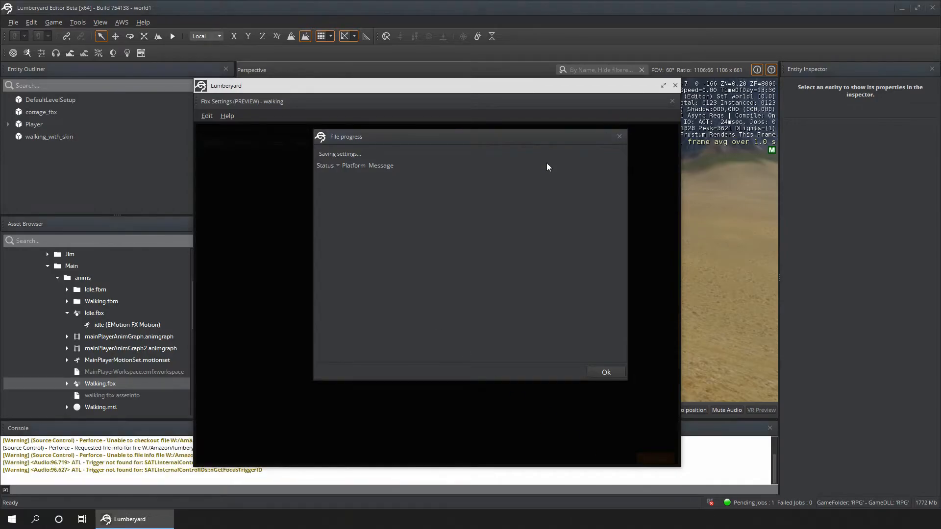
click(605, 373)
click(675, 85)
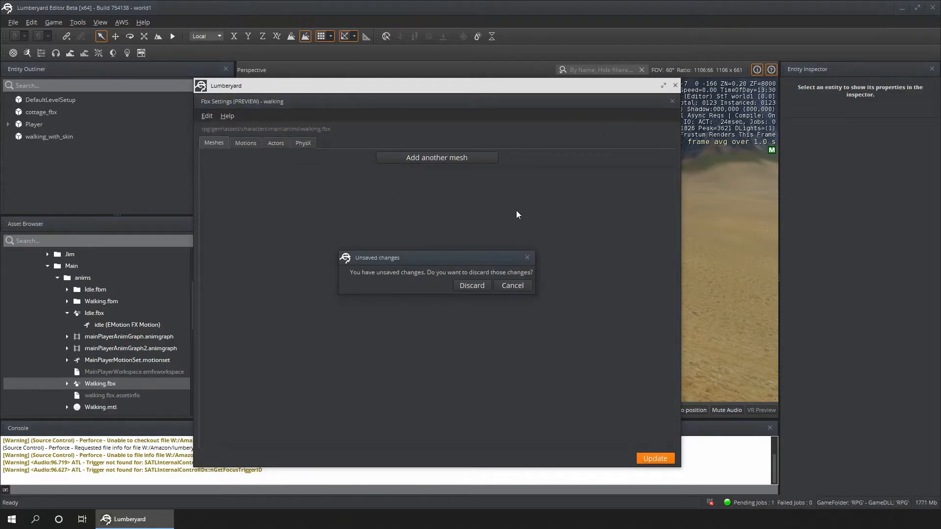
click(482, 285)
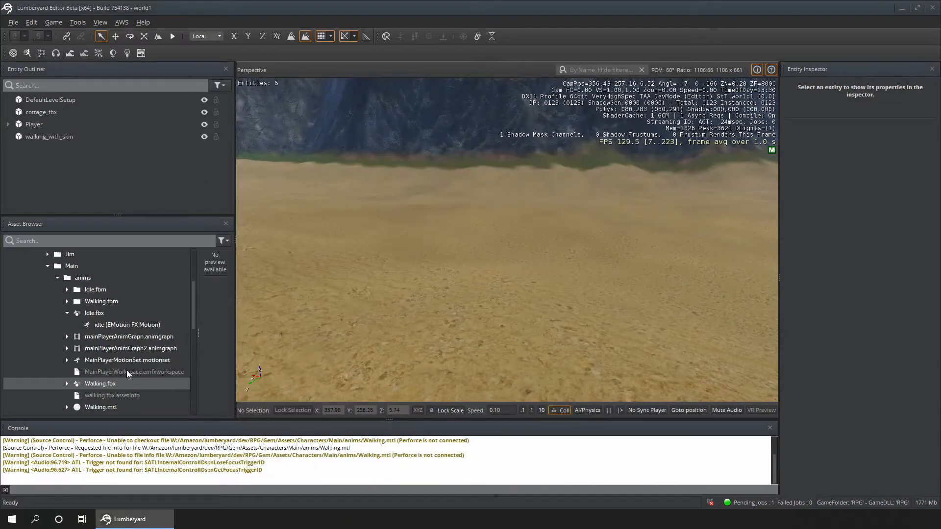
- Place the walking EMotion FX actor from Walking.fbx in the level and inspect it from the front
click(67, 384)
scroll(66, 348, down, 1)
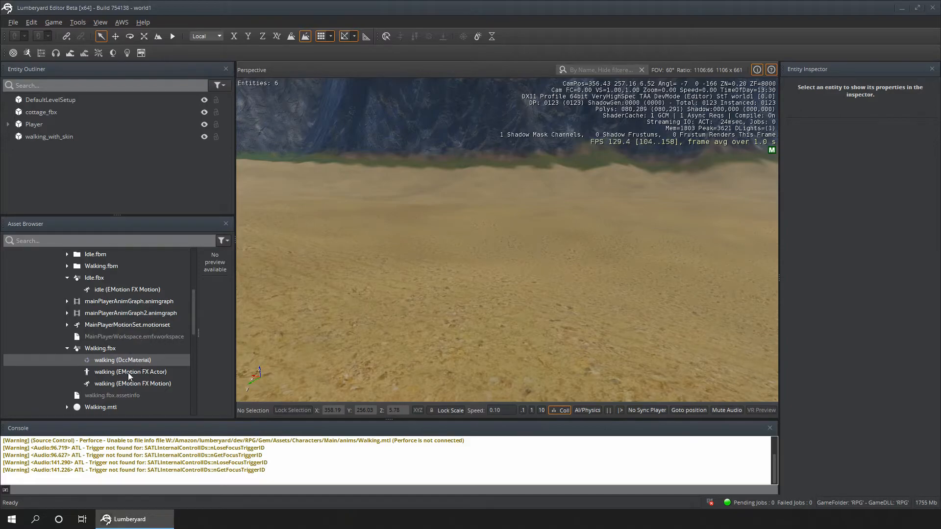
click(124, 372)
drag(122, 372, 395, 258)
scroll(348, 191, down, 3)
scroll(350, 189, up, 2)
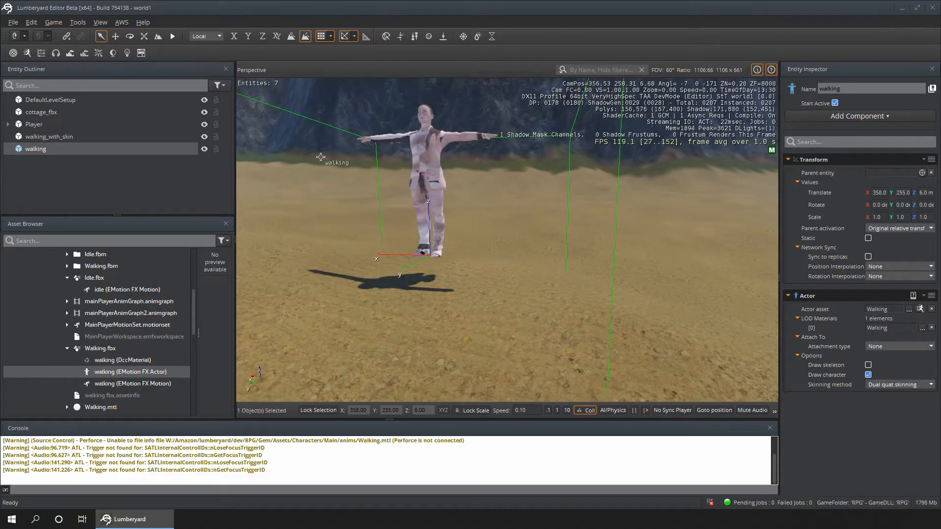
mouse_move(320, 156)
right_down()
mouse_move(345, 125)
mouse_move(321, 158)
right_up()
key(w)
key(a)
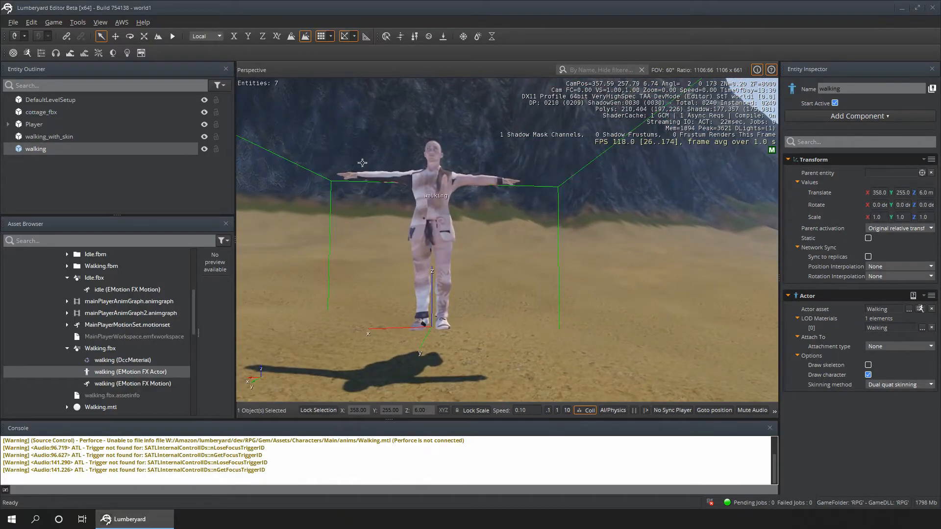
- Open the EMotion FX Animation Editor and load the walking actor from Walking.fbx in Characters/Main/anims
click(78, 23)
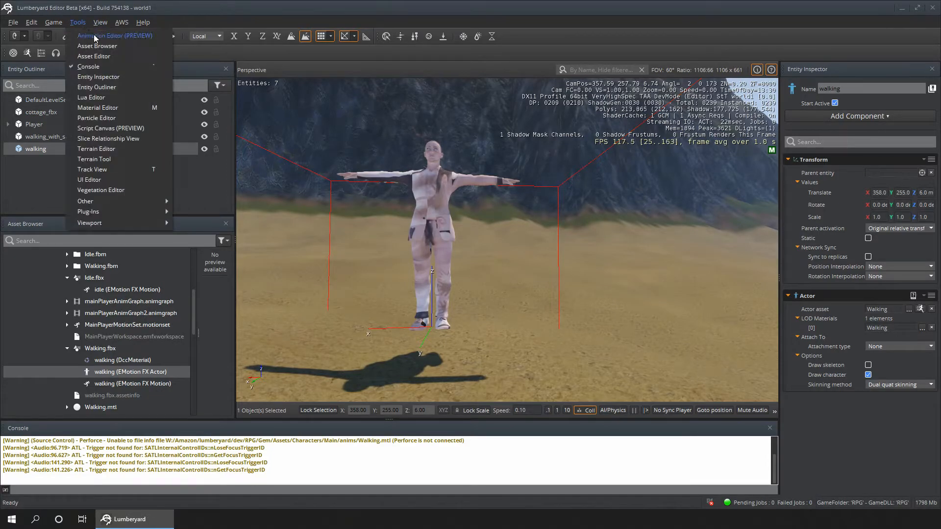
click(93, 36)
click(93, 97)
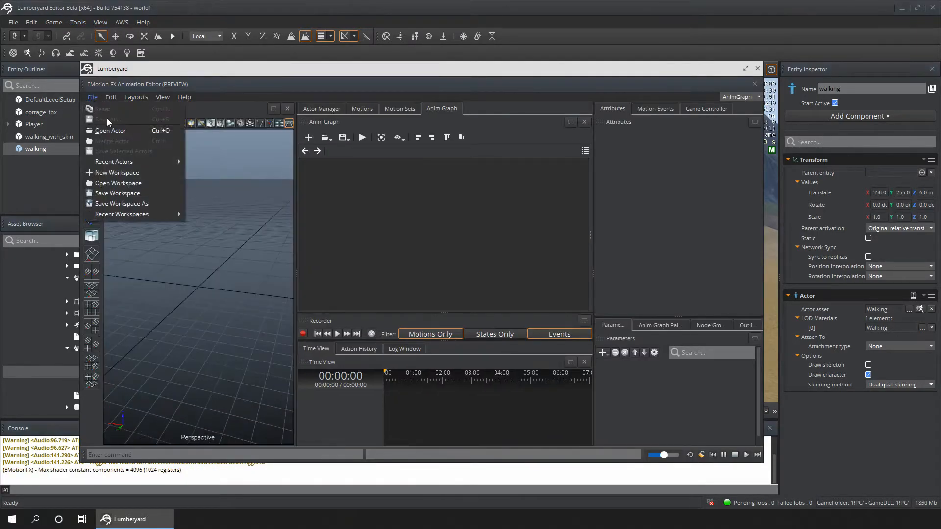
click(114, 130)
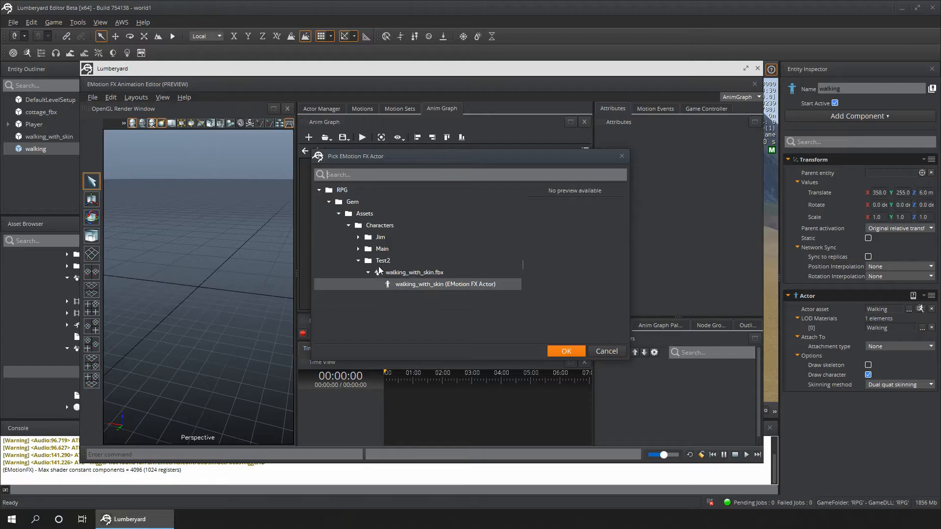
click(358, 260)
click(359, 249)
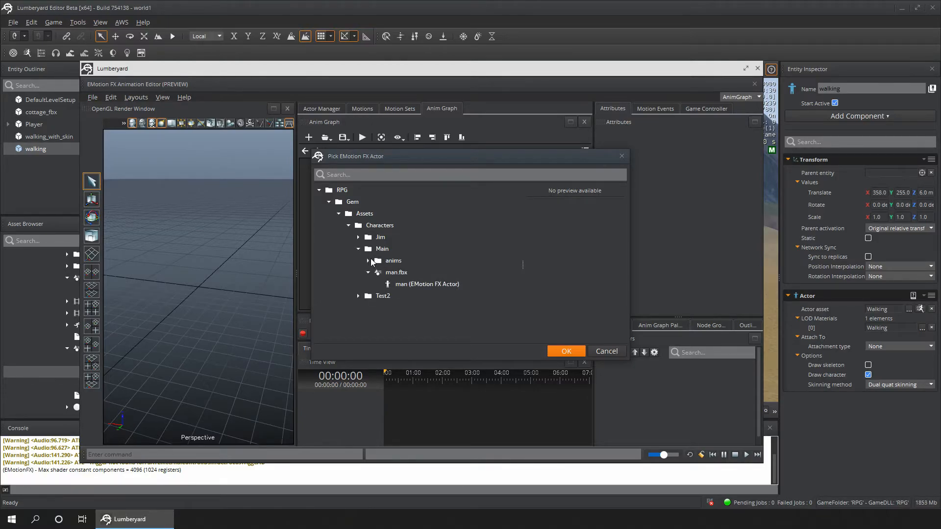
click(369, 260)
click(378, 273)
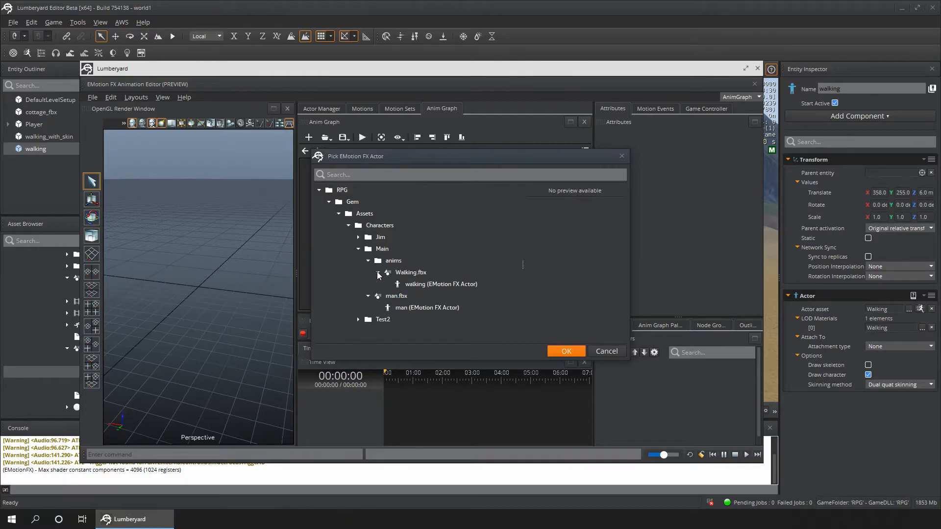
click(444, 285)
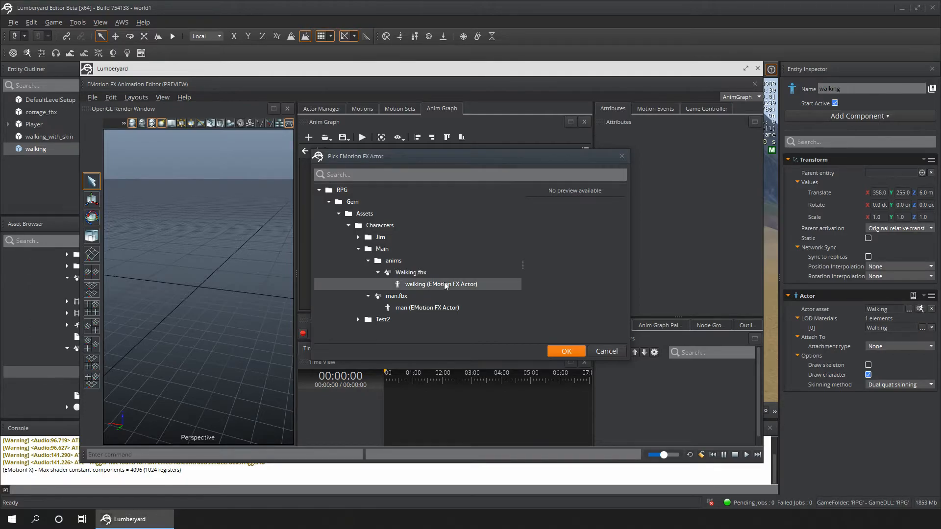
double_click(417, 289)
- Create a motion set, add the walking motion from Characters/Main/anims/Walking.fbx to it, and play that motion on the actor
click(399, 109)
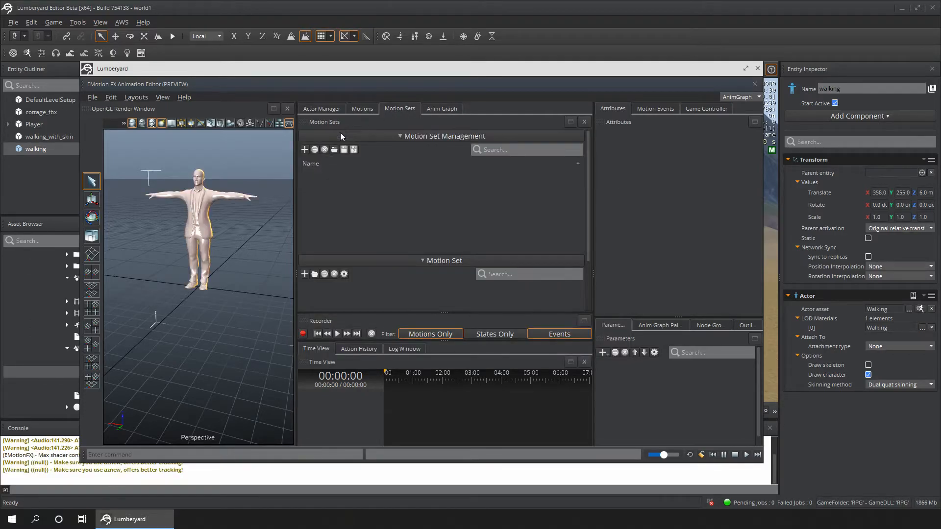
click(304, 149)
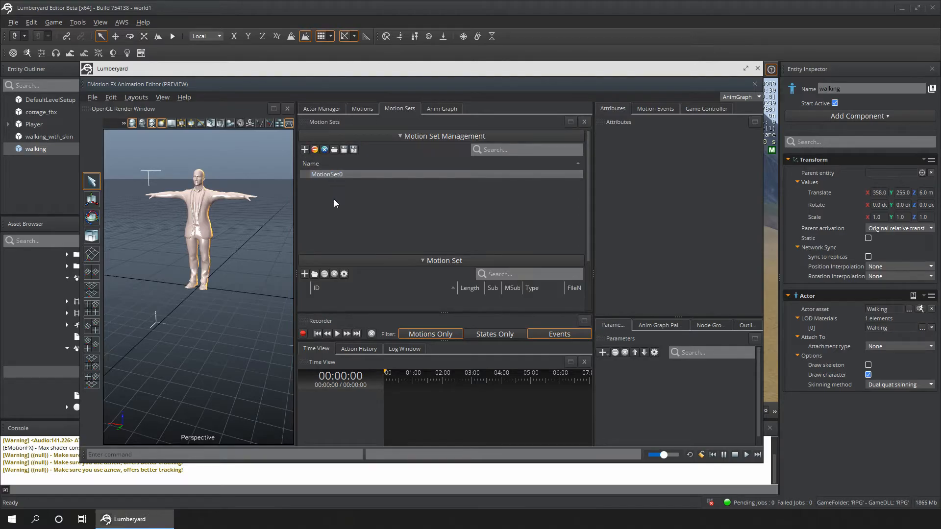
click(314, 274)
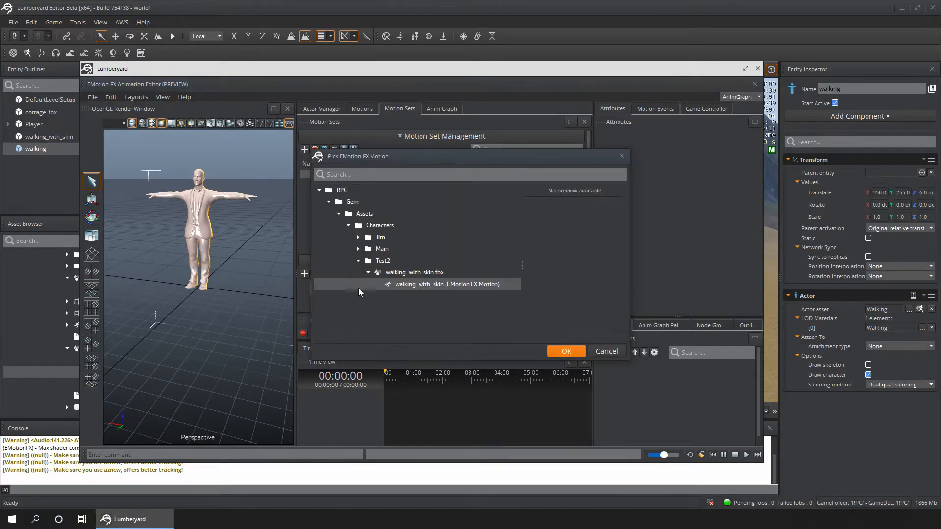
click(358, 260)
click(358, 249)
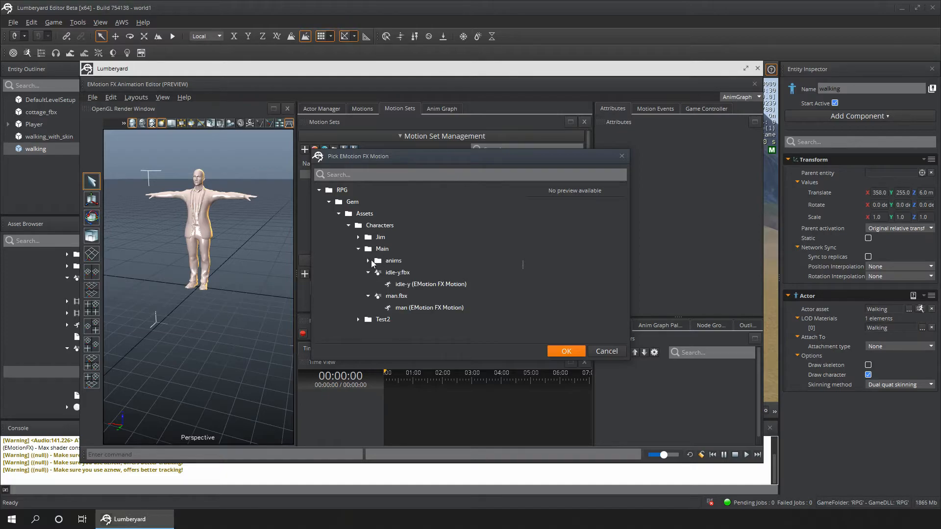
click(368, 260)
click(378, 284)
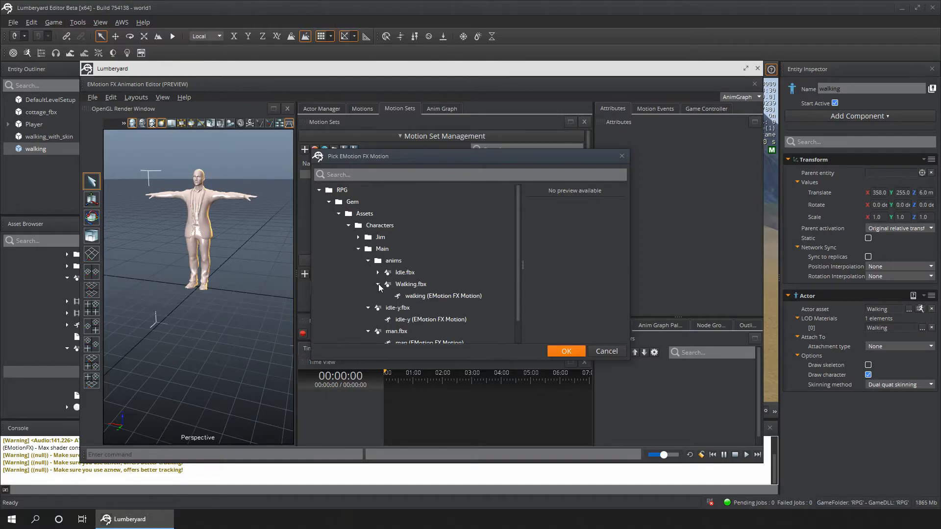
click(431, 300)
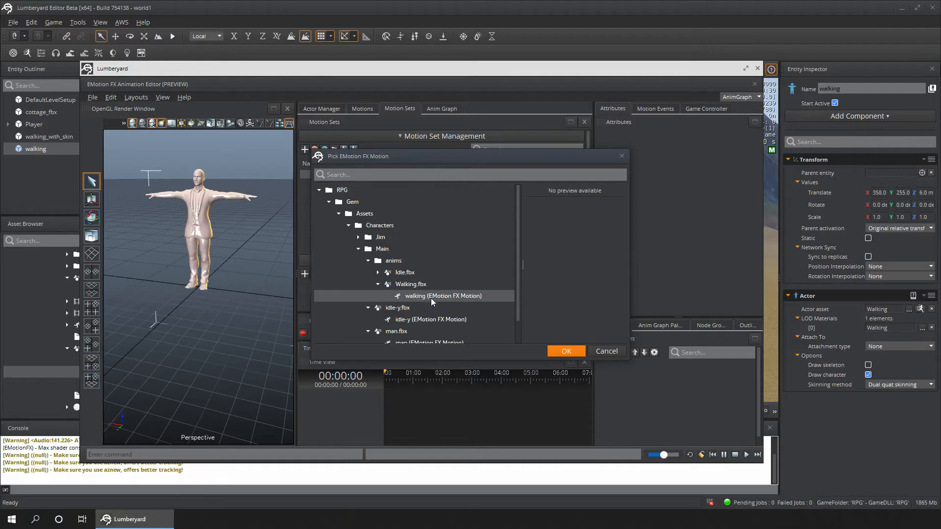
click(563, 351)
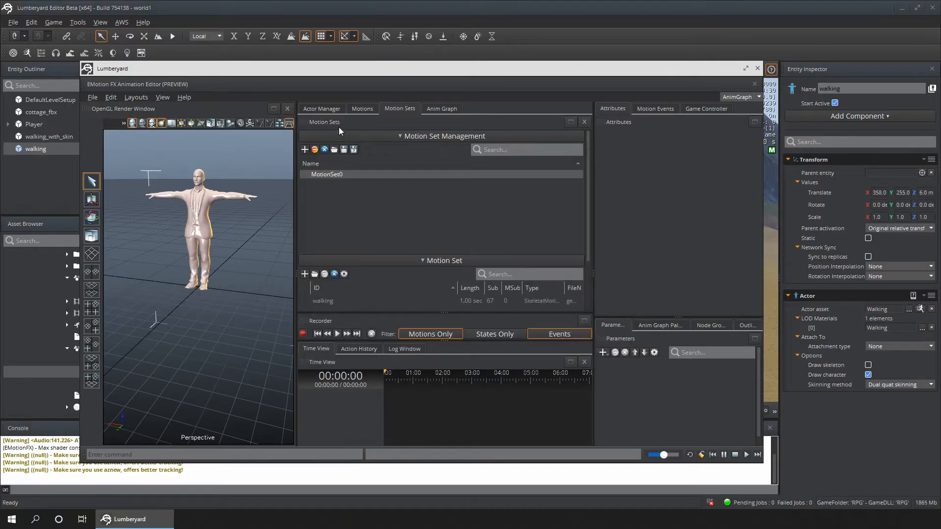
click(362, 110)
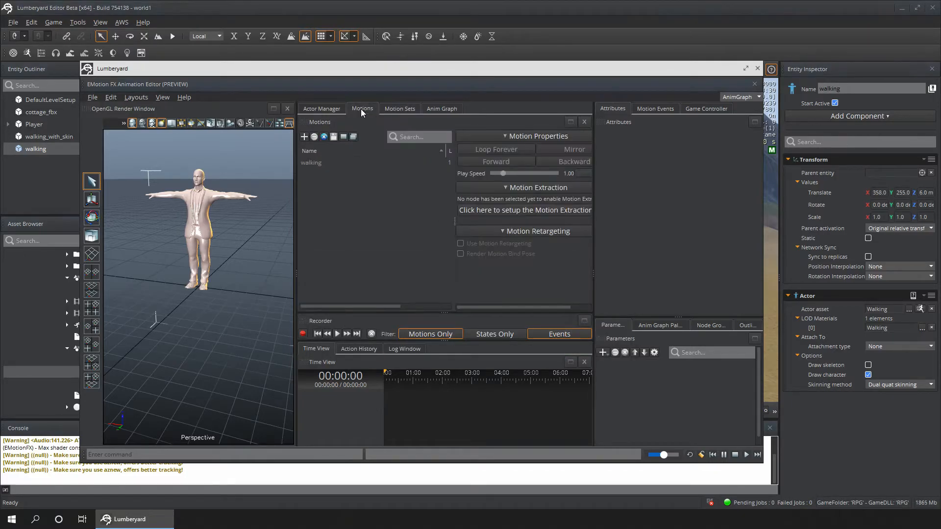
double_click(313, 161)
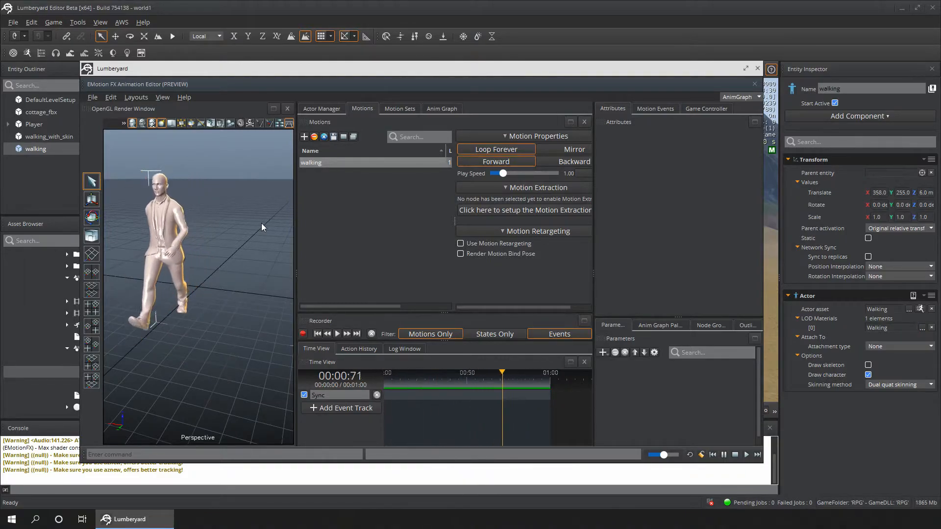
- Return to the motion set and open the EMotion FX motion picker for adding another motion
click(405, 107)
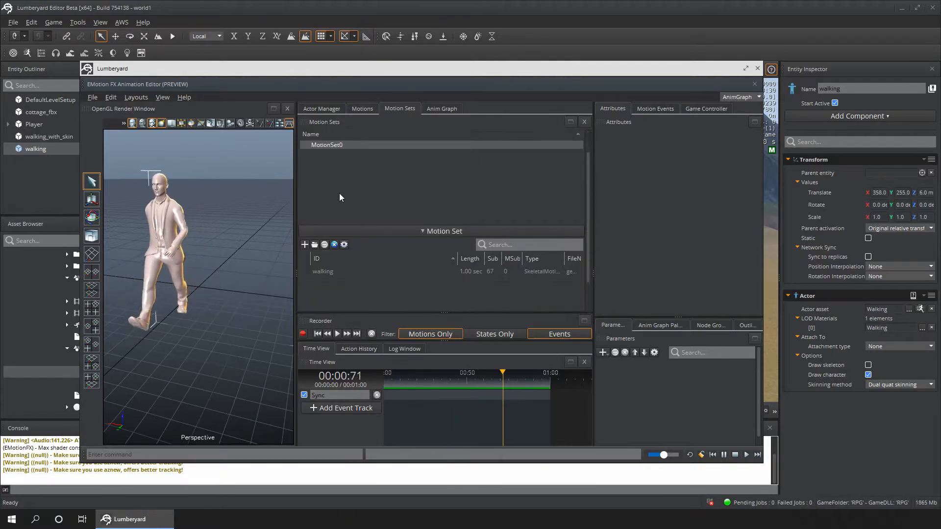
click(315, 244)
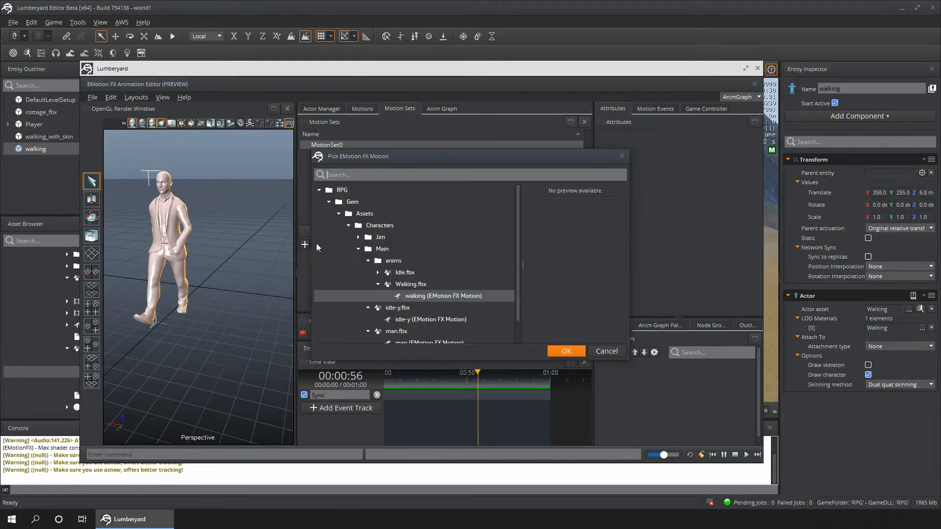
- Add the idle motion from Idle.fbx in the Main/anims folder to MotionSet0
click(378, 273)
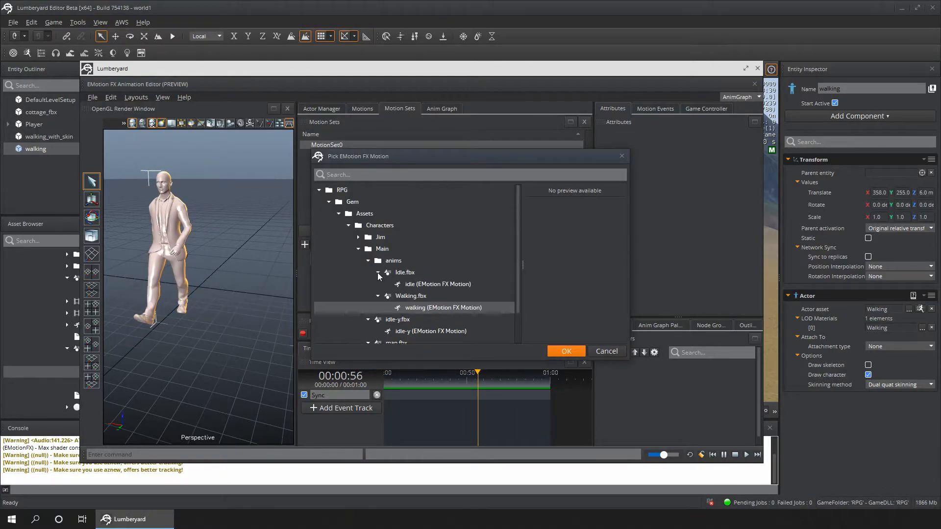
click(440, 284)
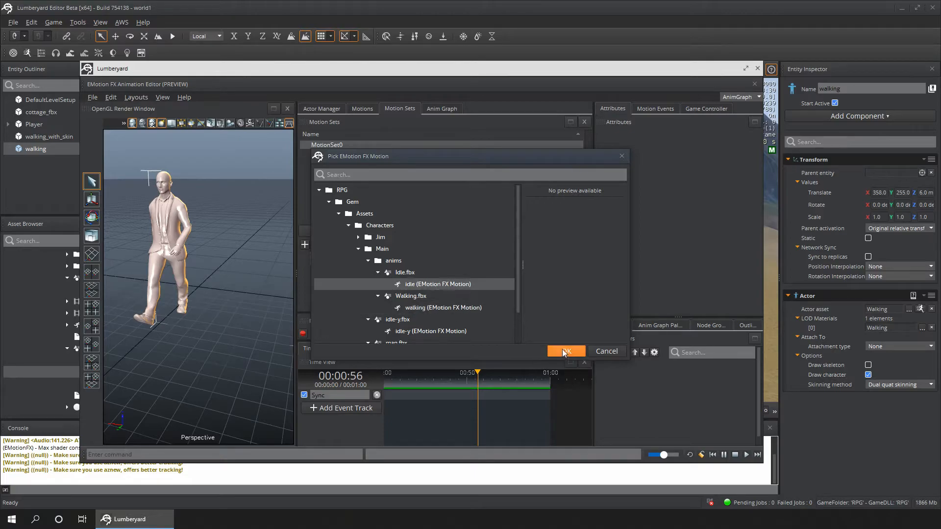
click(565, 350)
- Preview the idle motion and the walking motion on the character
click(363, 108)
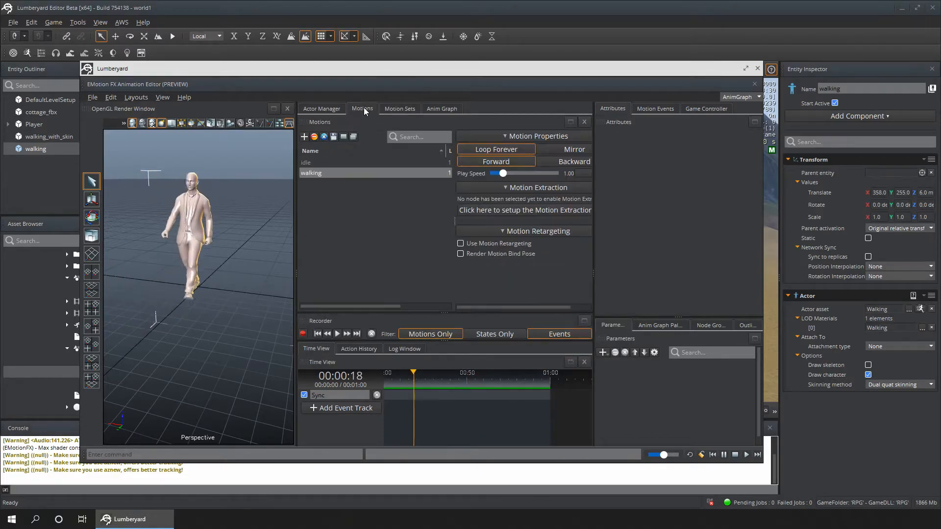
click(329, 163)
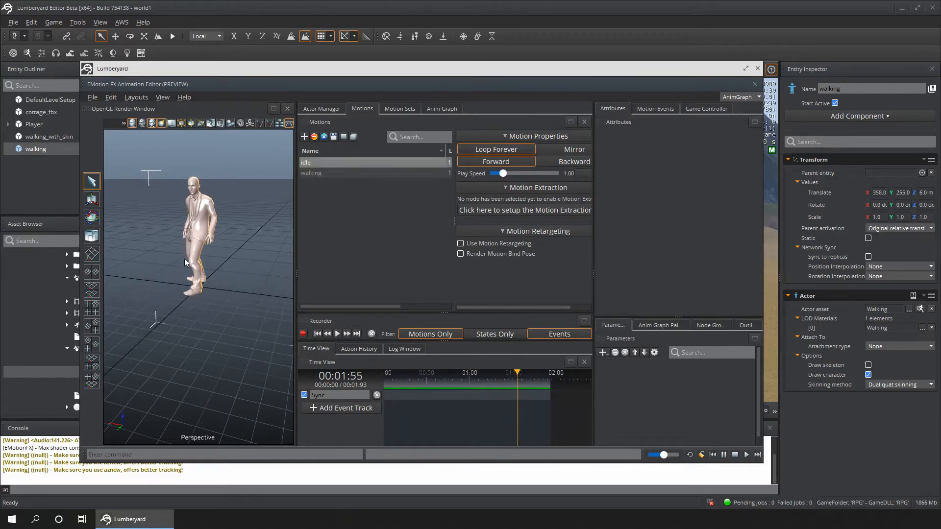
click(323, 173)
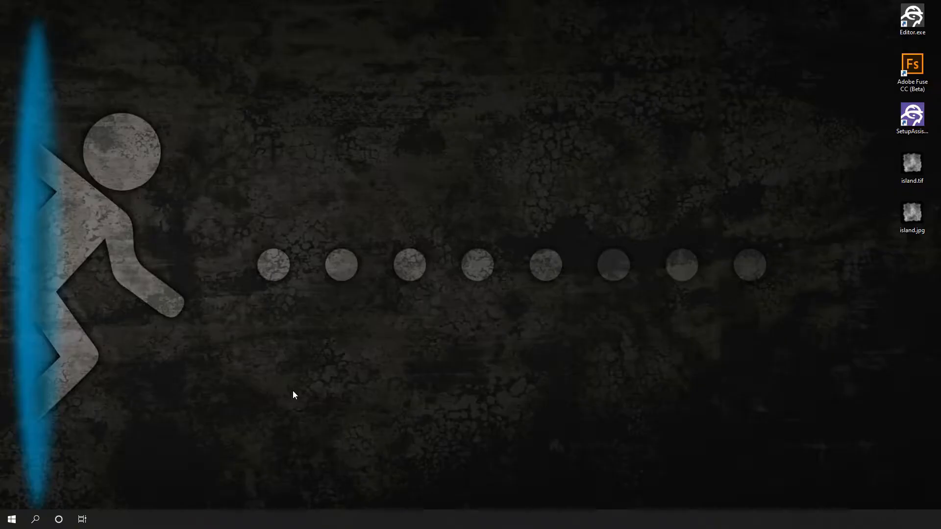
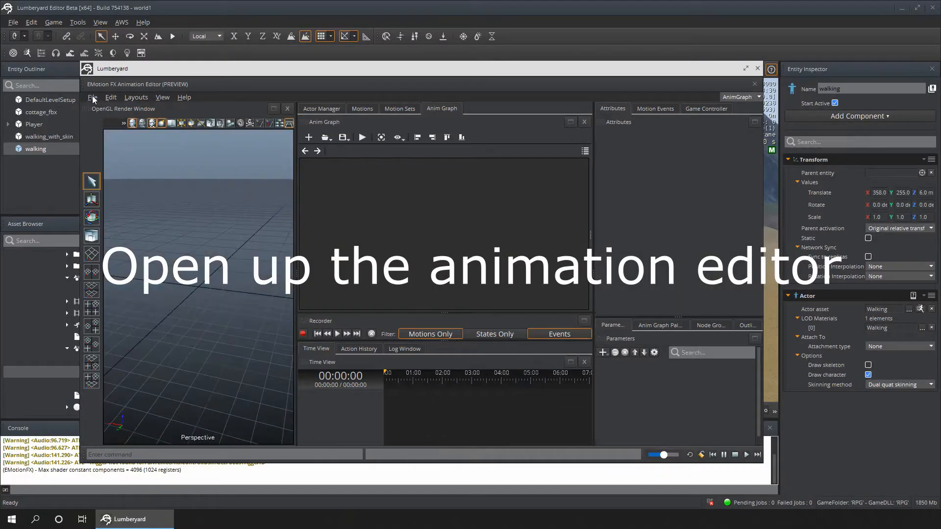
- Open the walking actor from Walking.fbx in the Characters/Main/anims folder
click(92, 97)
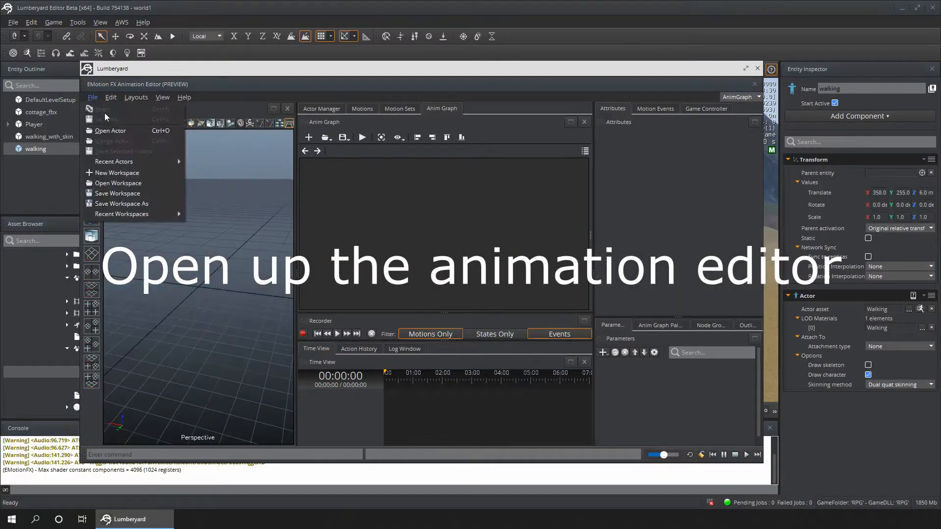
click(177, 158)
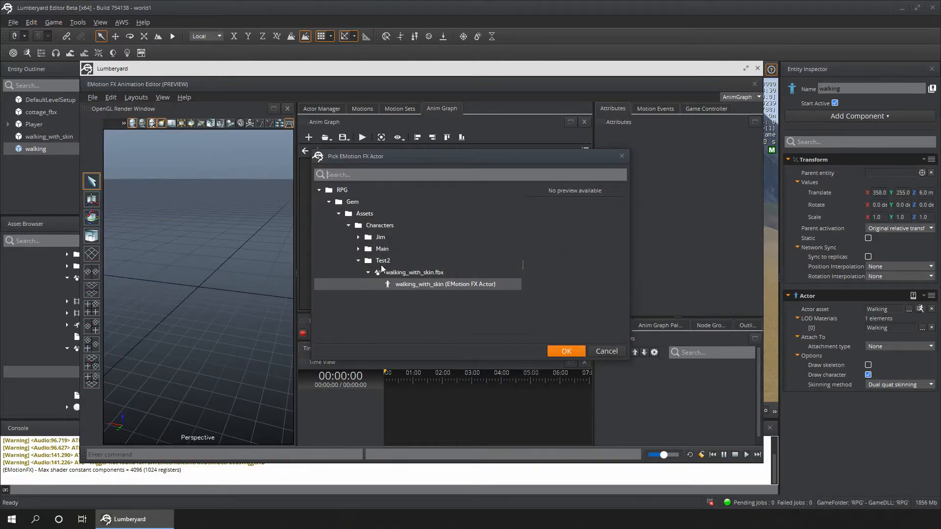
click(359, 248)
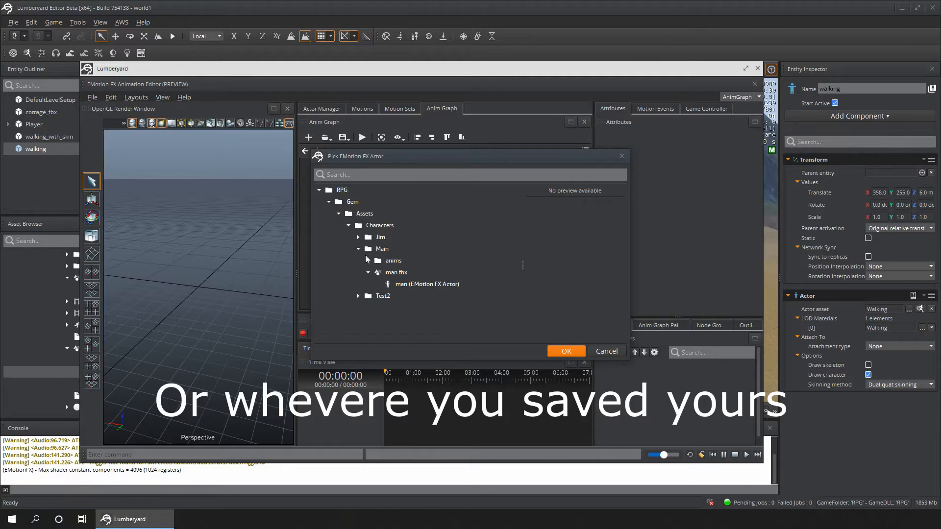
click(368, 260)
click(377, 272)
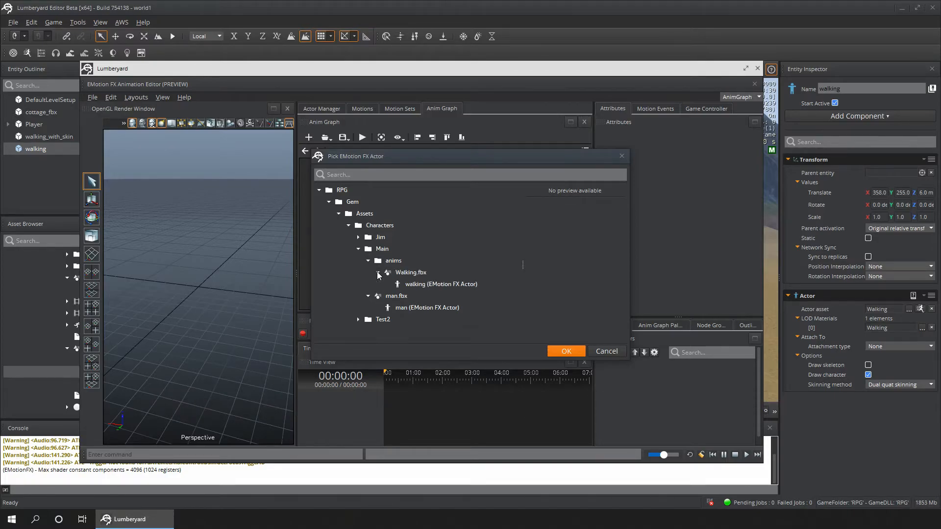
click(444, 285)
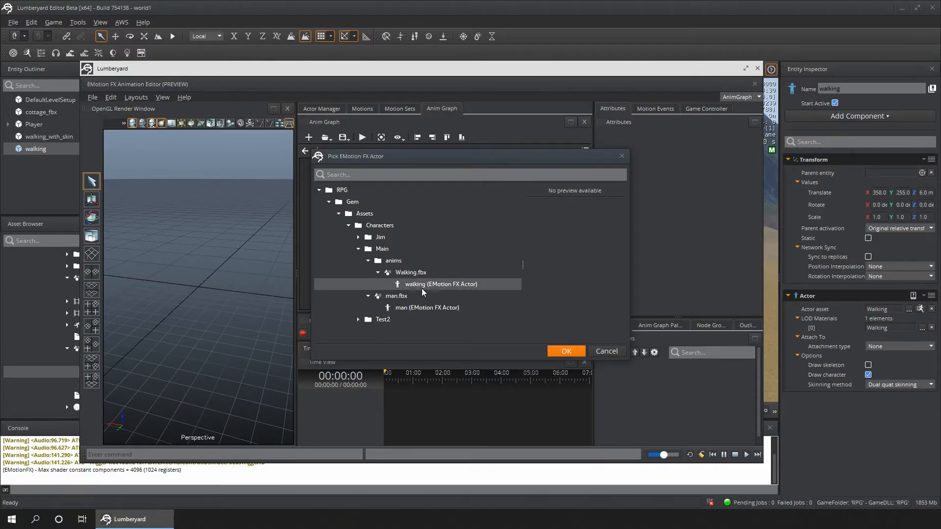
click(568, 350)
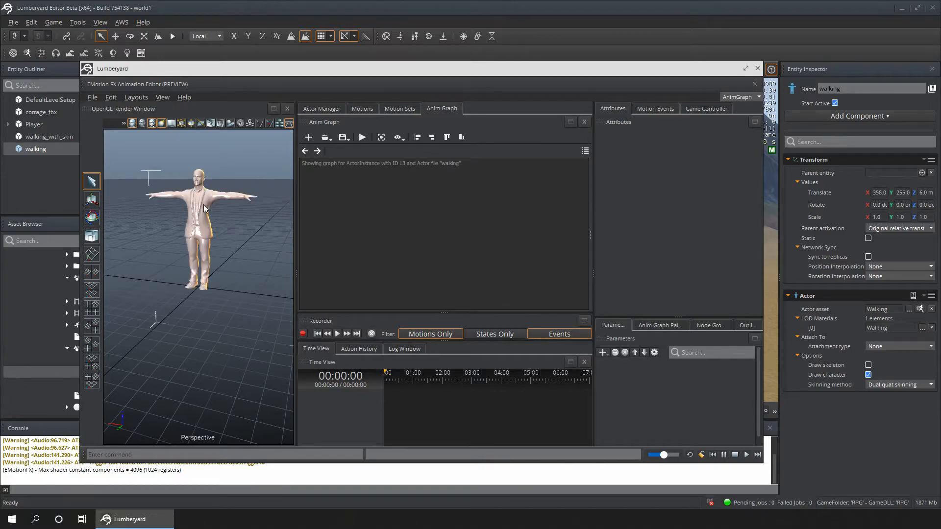
- Add the walking motion from Walking.fbx in the Main/anims folder to MotionSet0
click(402, 110)
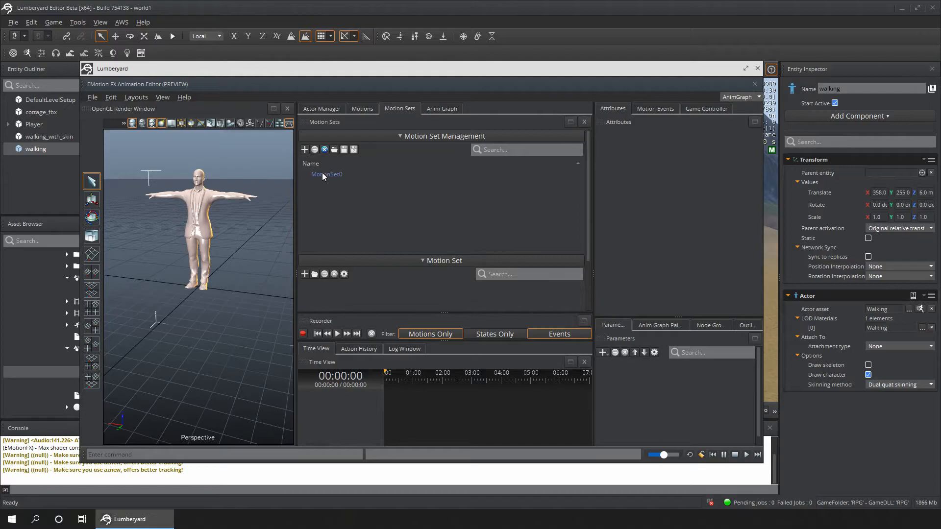
click(328, 175)
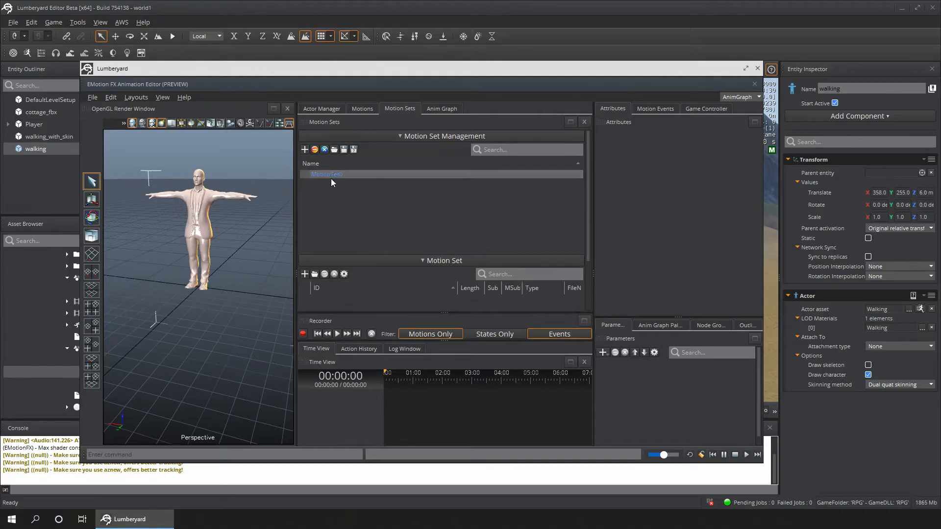
click(315, 274)
click(356, 260)
click(359, 248)
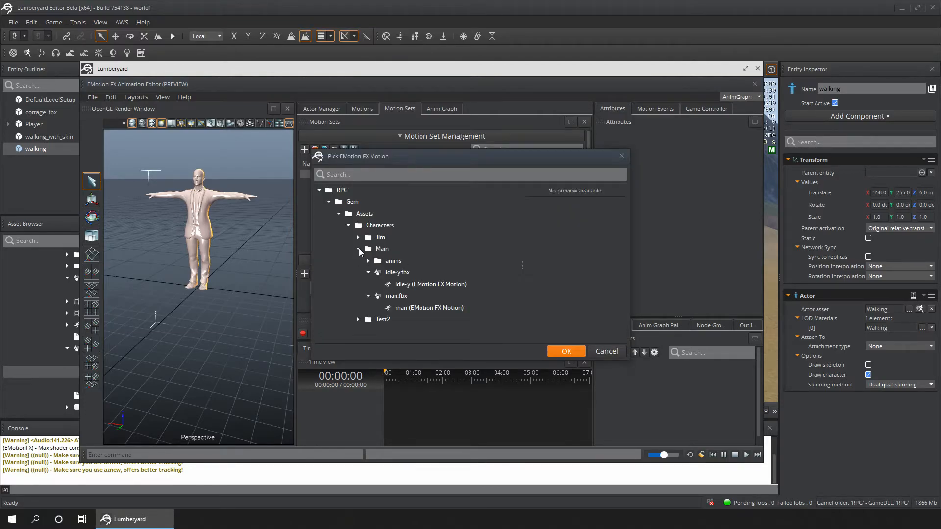
click(368, 260)
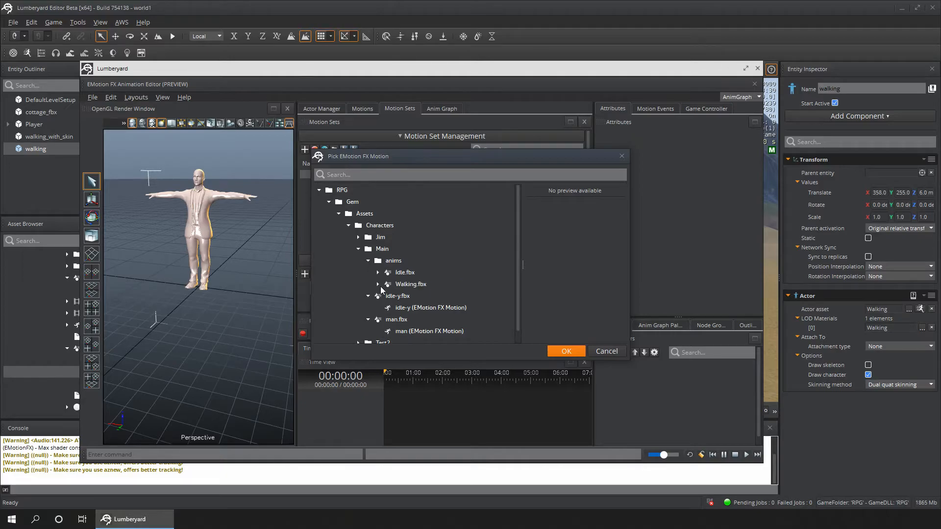
click(378, 284)
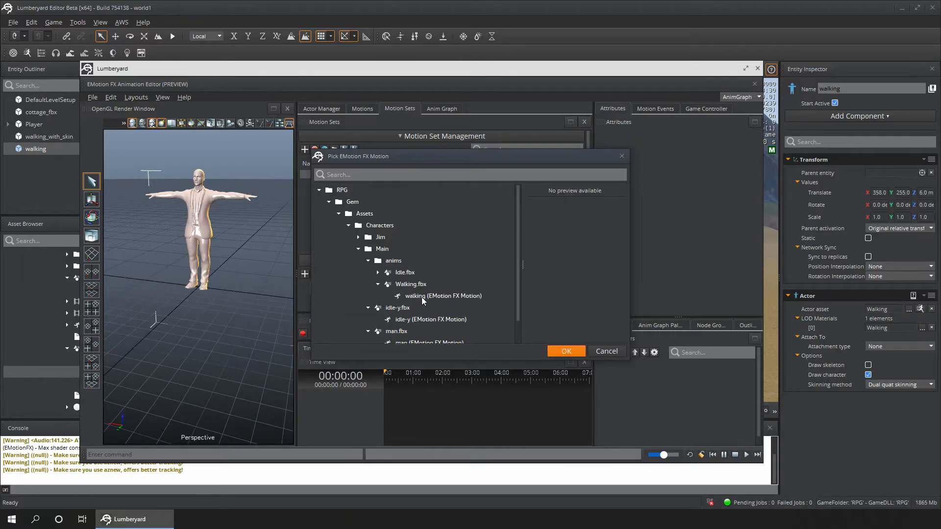
click(428, 296)
click(563, 352)
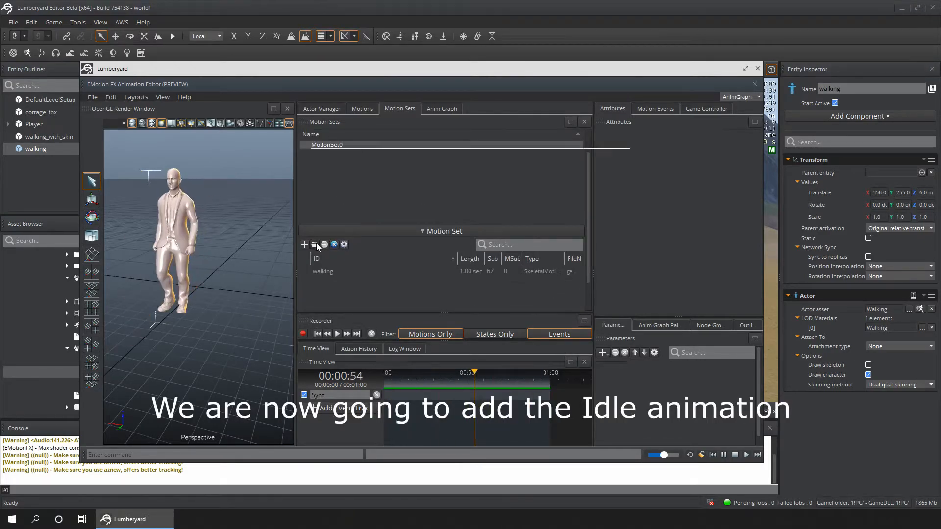
- Load the idle motion from Idle.fbx in the Main/anims folder into MotionSet0
click(315, 244)
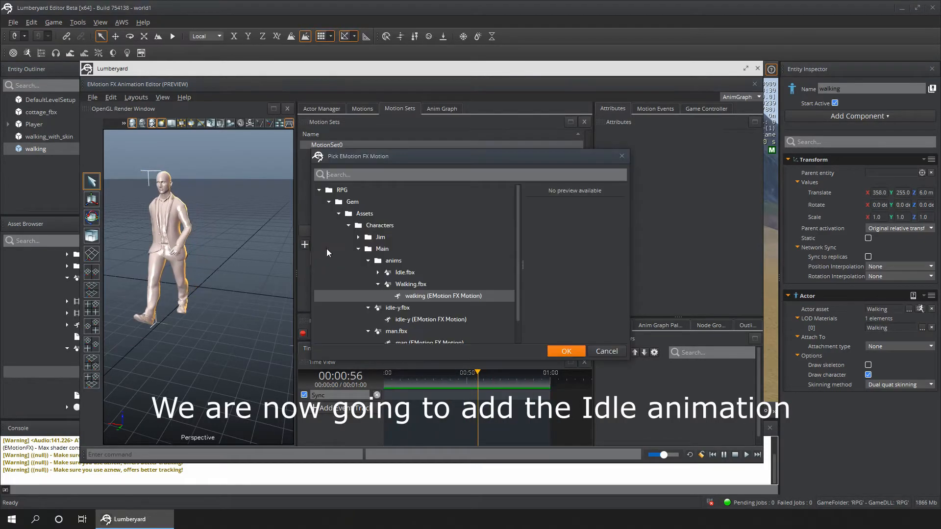
click(378, 273)
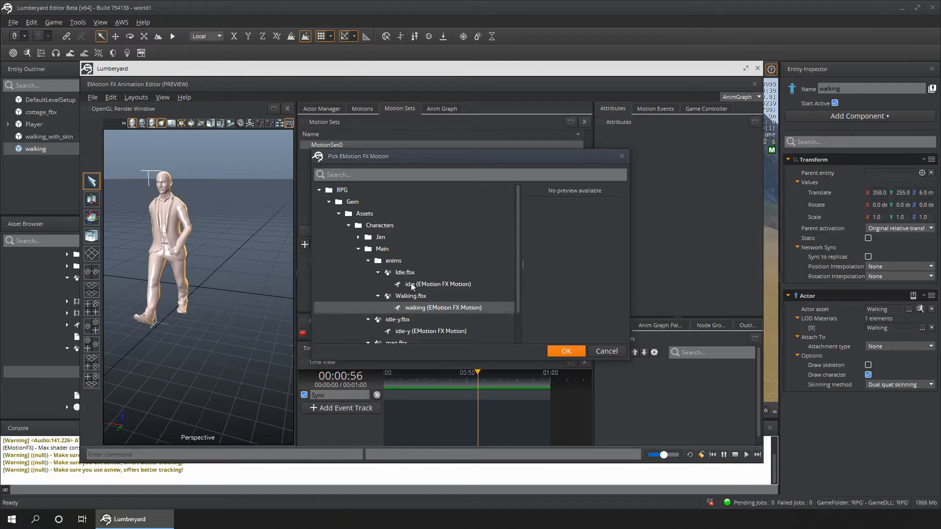
click(411, 284)
click(566, 351)
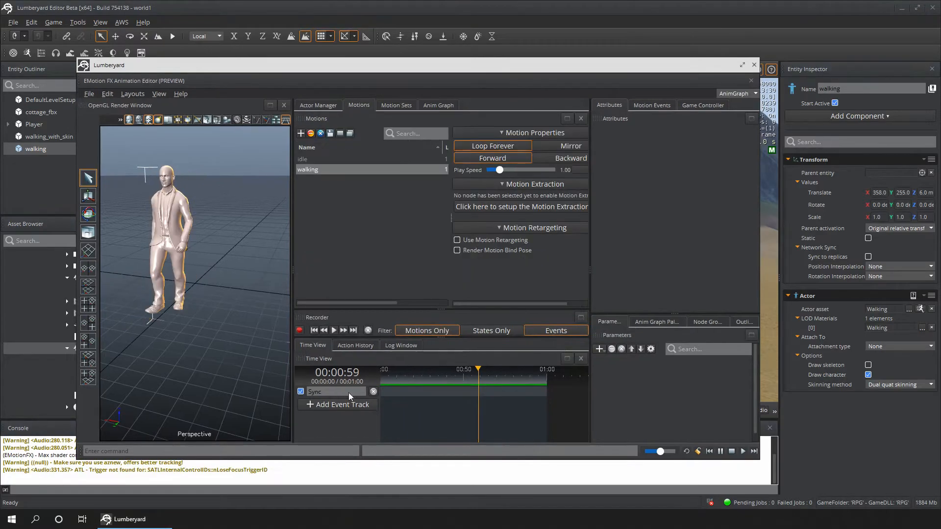
- Set the walking actor's motion extraction node to mixamorig:Hips
click(322, 104)
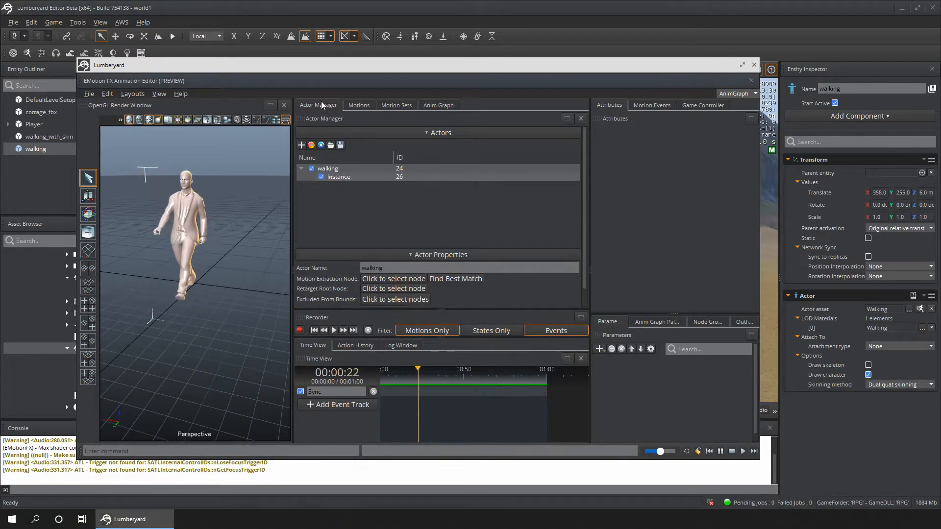
click(379, 290)
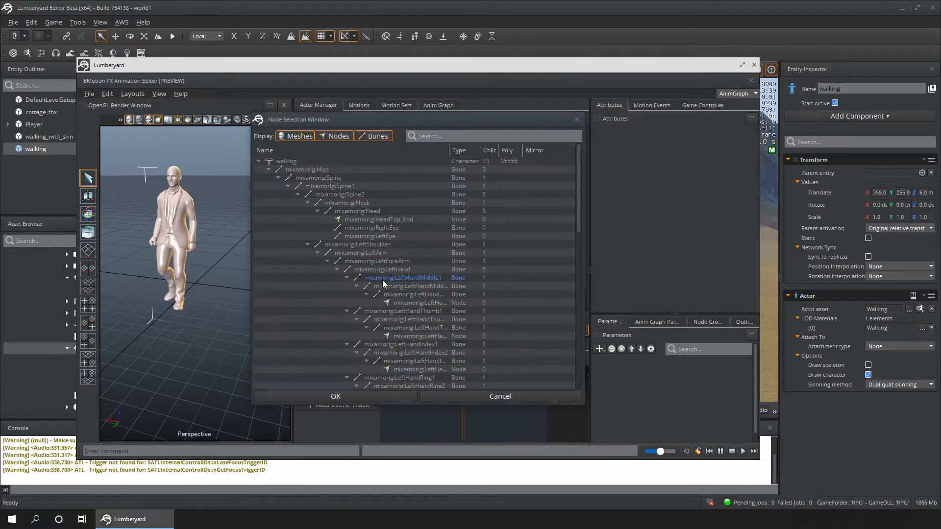
click(297, 169)
click(297, 170)
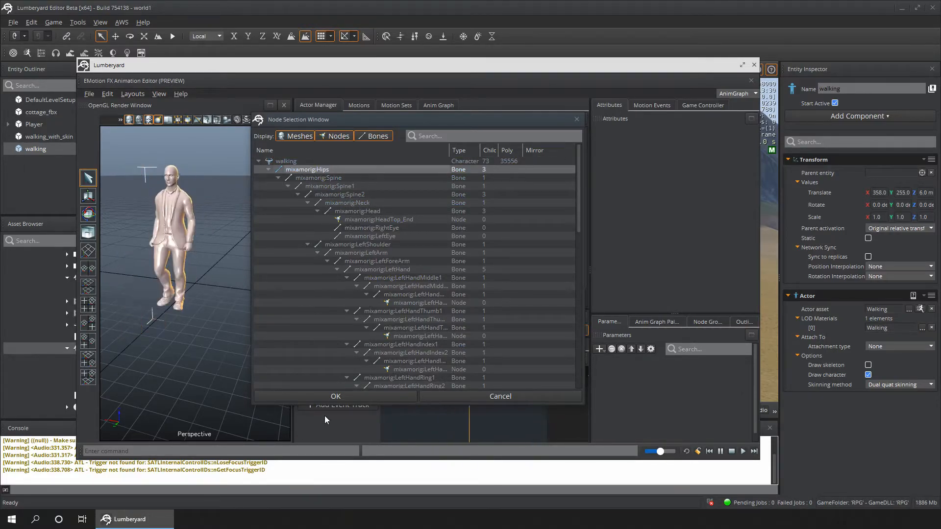
click(330, 397)
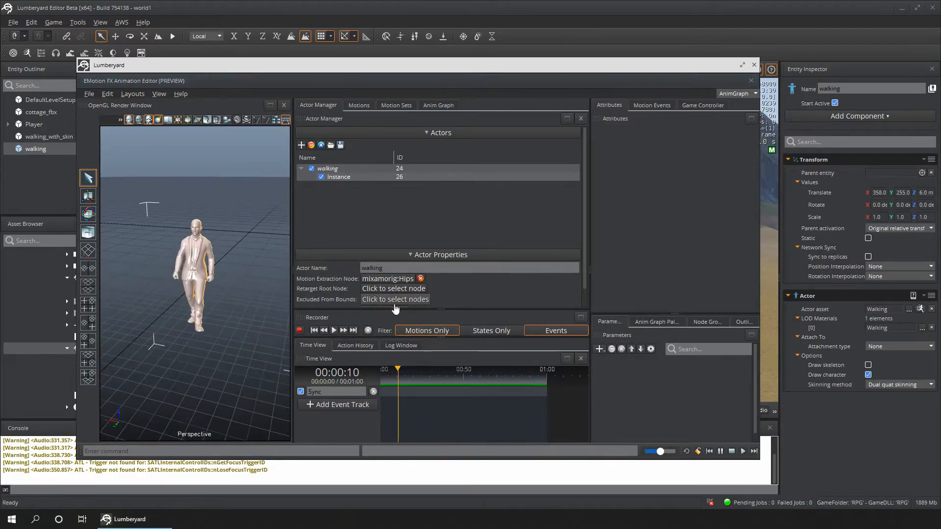
- Check the motion extraction by alternately playing the idle and walking motions on the character
click(168, 327)
key(ctrl+z)
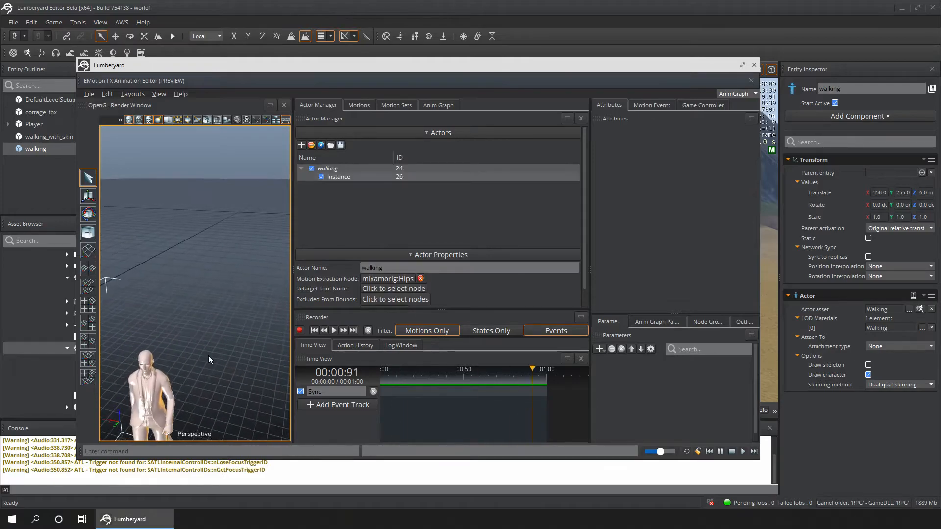
click(357, 105)
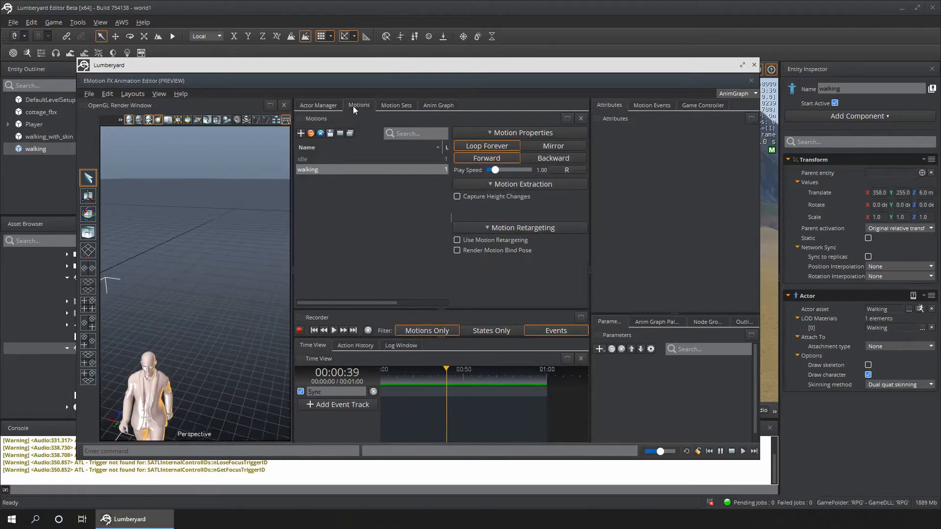
click(321, 161)
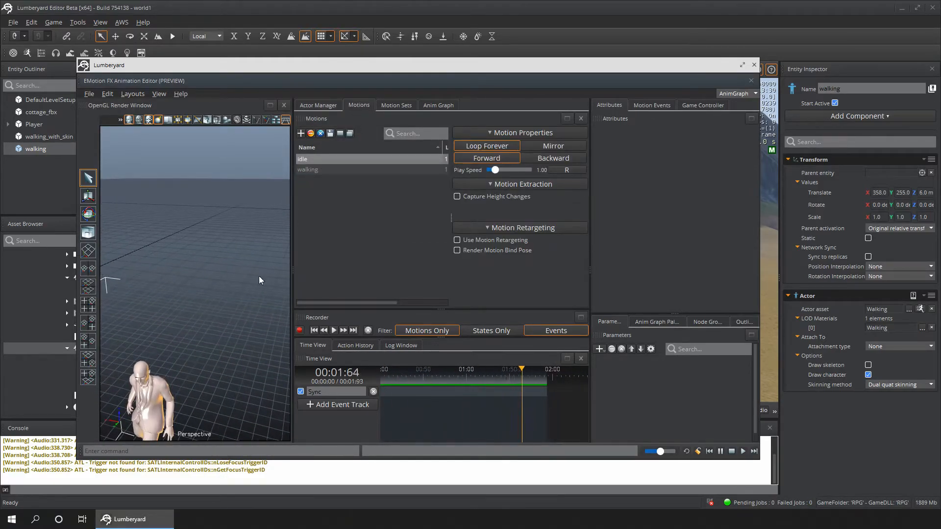
click(314, 169)
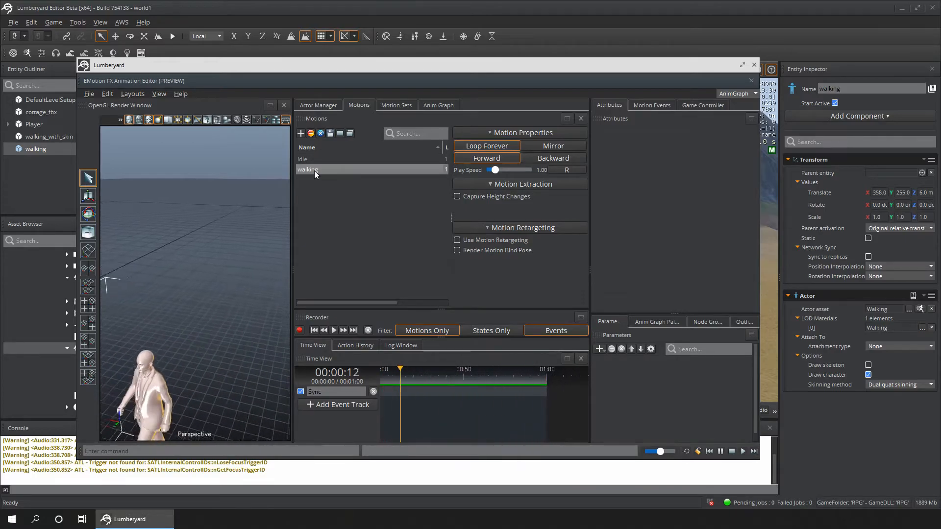
click(316, 161)
click(316, 169)
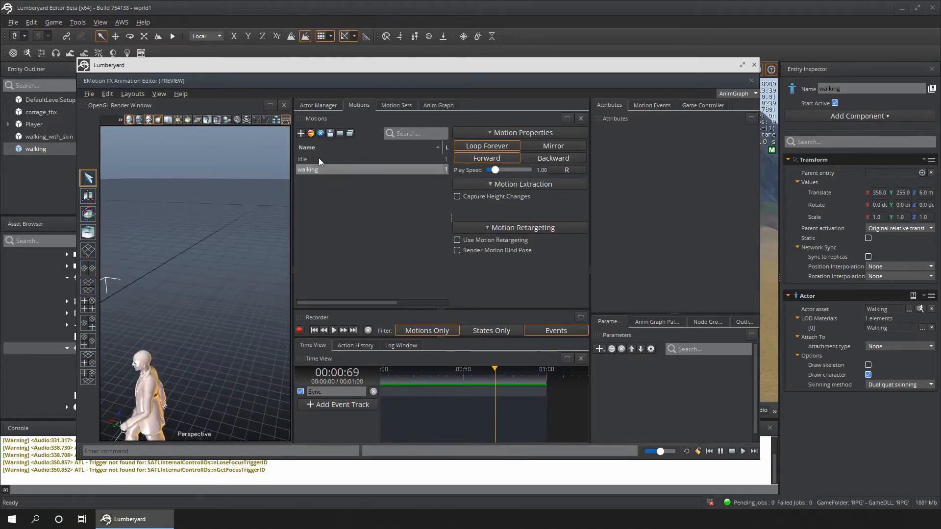
click(319, 158)
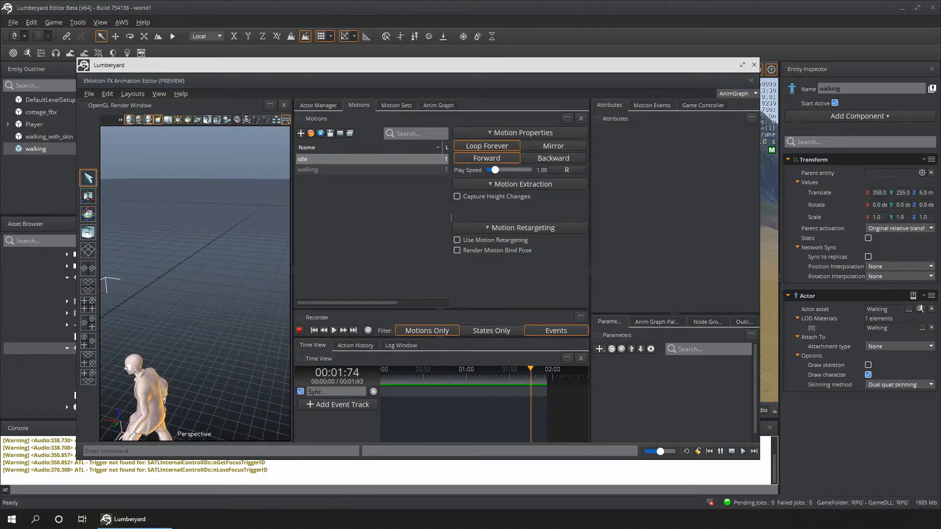
- Create a new anim graph and add a State Machine node to its root
click(397, 105)
click(656, 321)
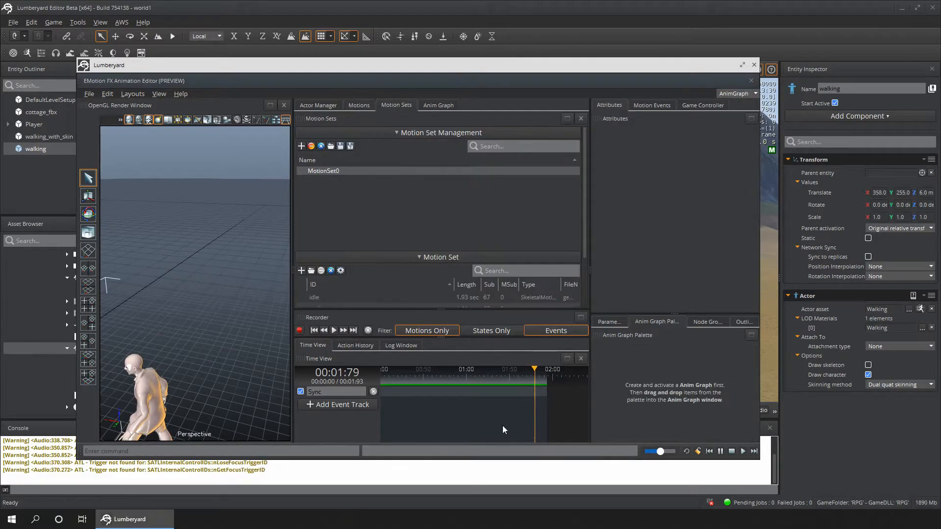
click(438, 105)
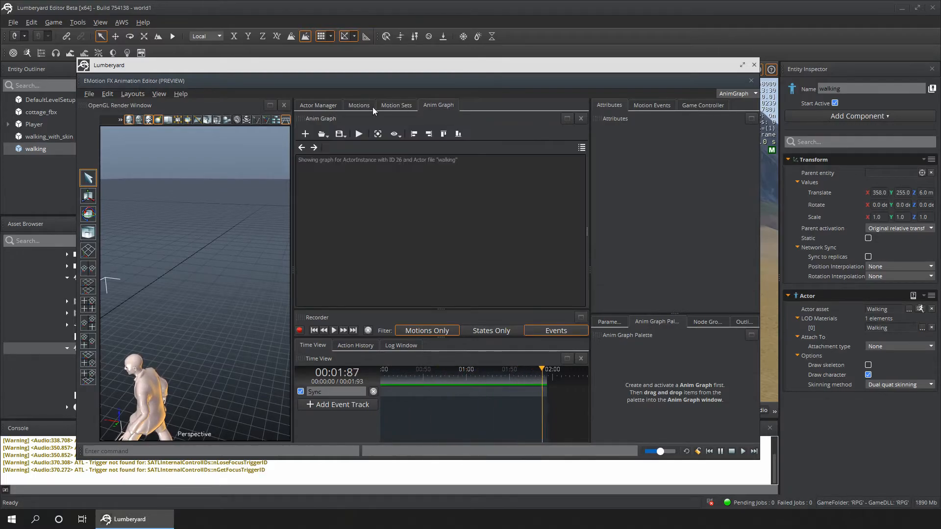
click(305, 133)
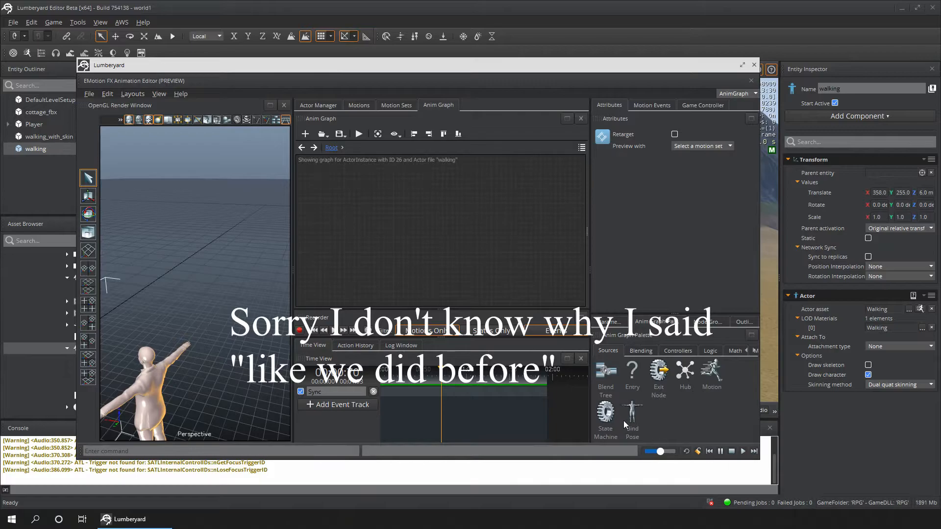
drag(609, 415, 357, 226)
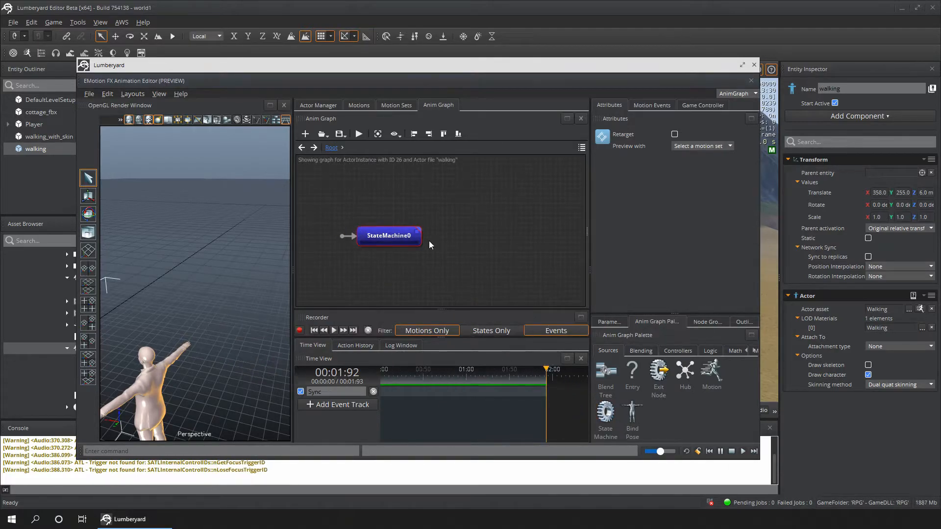
- Rename the state machine node in the root graph to IdleState
click(385, 235)
double_click(704, 172)
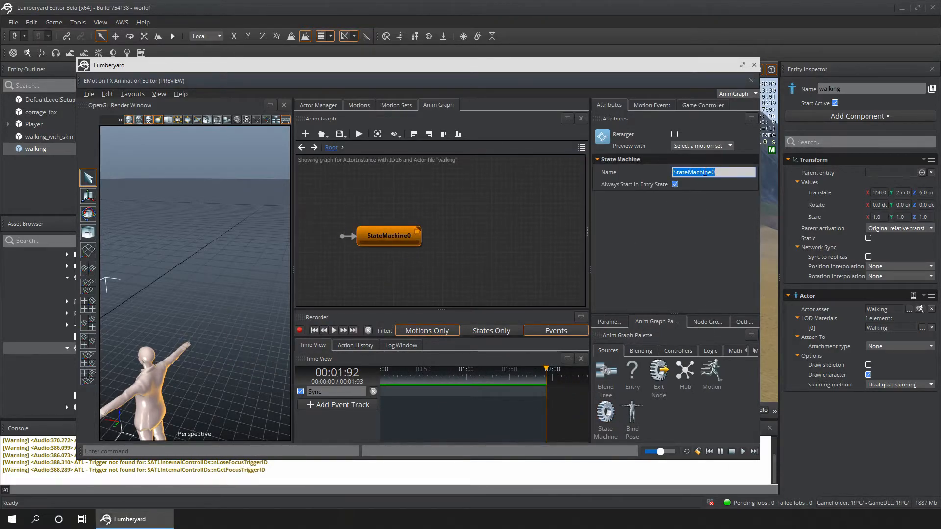
text(IdleState)
key(Return)
- Open the IdleState state machine and delete its entry node
double_click(376, 237)
click(348, 227)
right_click(349, 229)
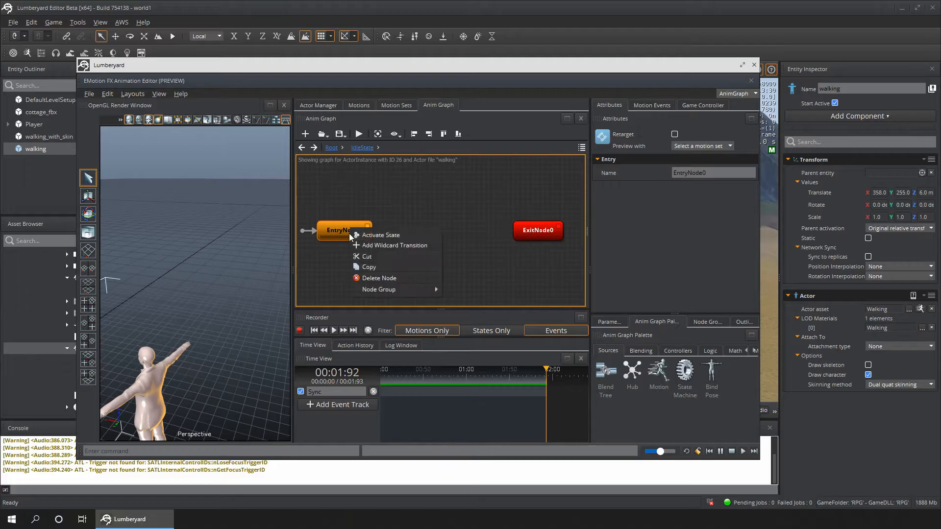
click(377, 278)
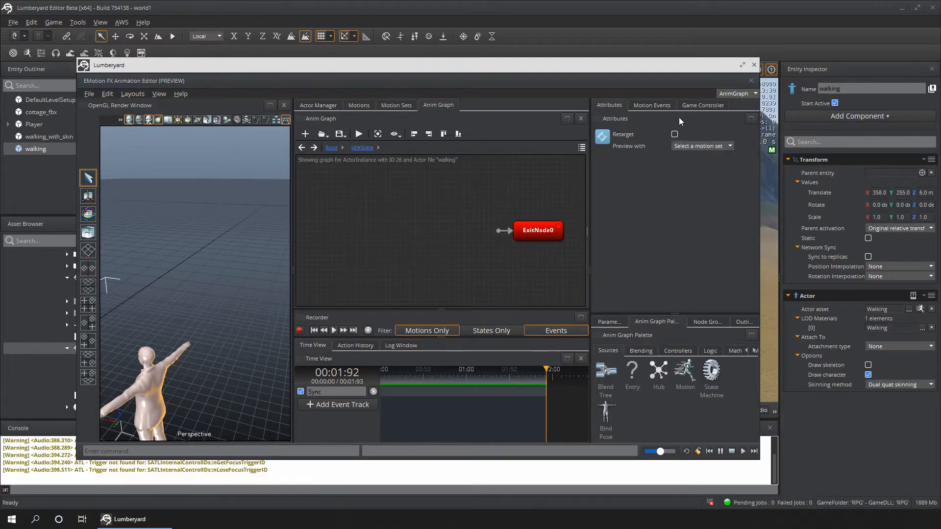
- Add a Motion node inside IdleState and name it Idle
drag(685, 371, 370, 220)
click(395, 231)
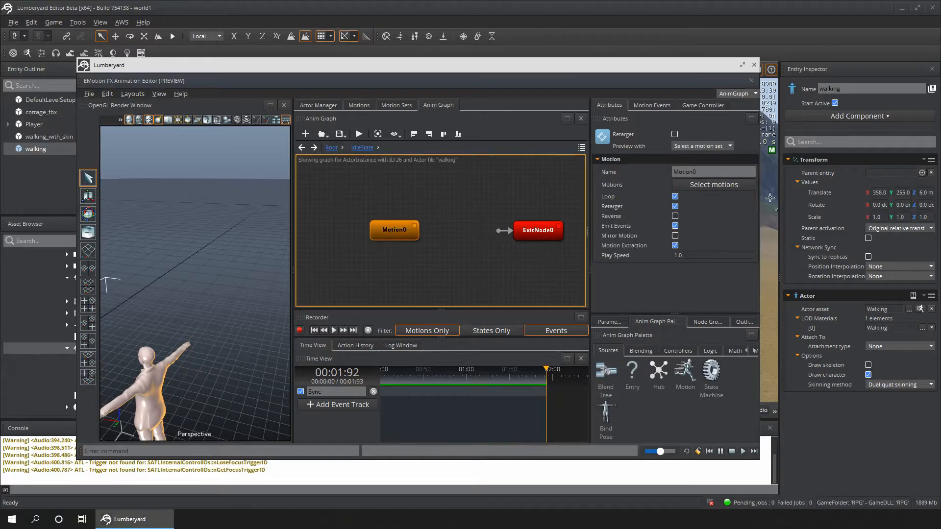
click(714, 172)
text(Idle)
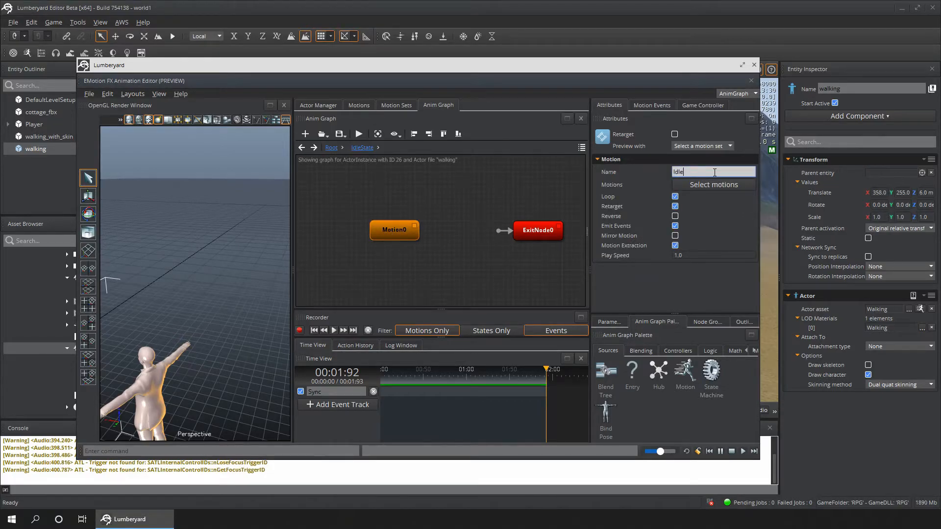
key(Return)
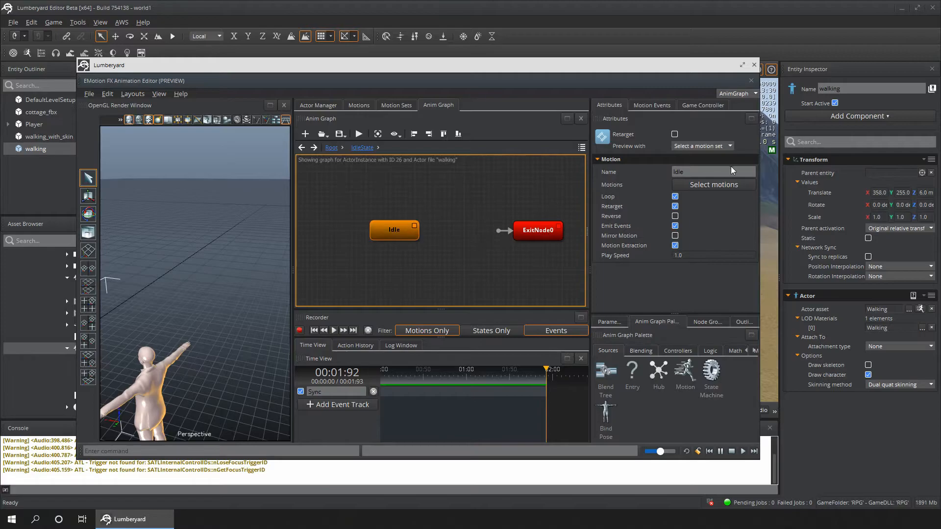
- Preview the graph with MotionSet0 and assign the idle motion to the Idle node
click(721, 184)
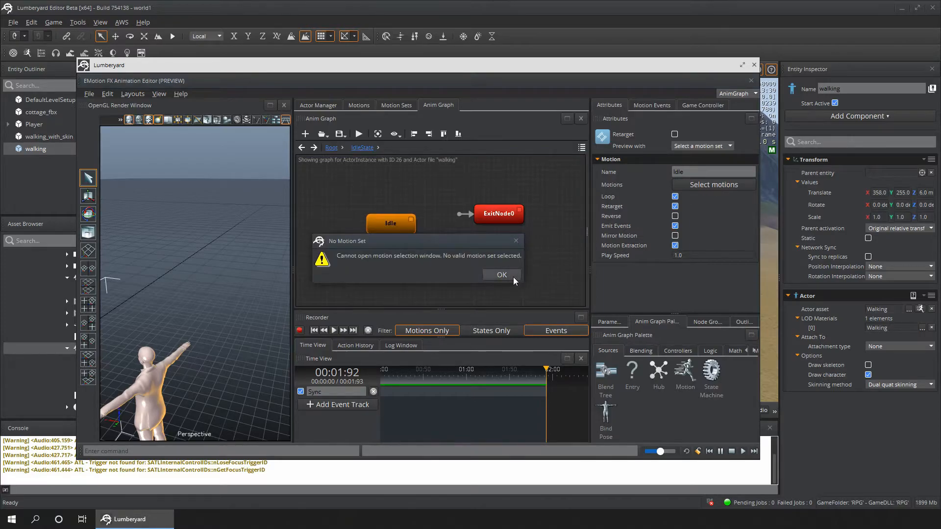
click(514, 277)
click(722, 146)
click(703, 167)
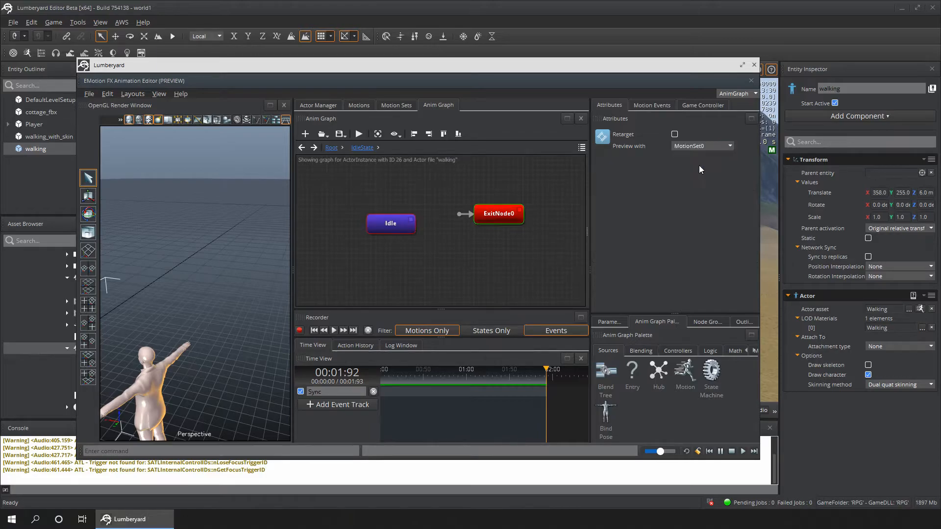
click(391, 224)
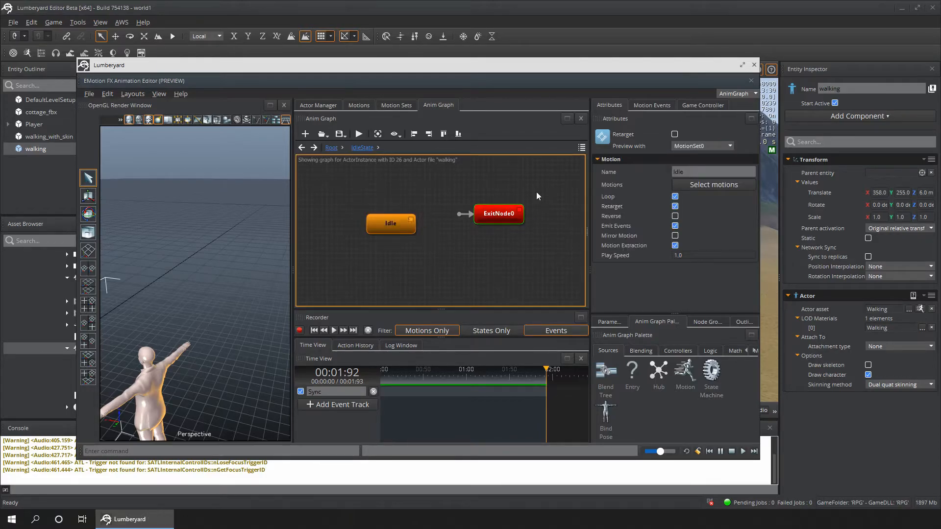
click(713, 184)
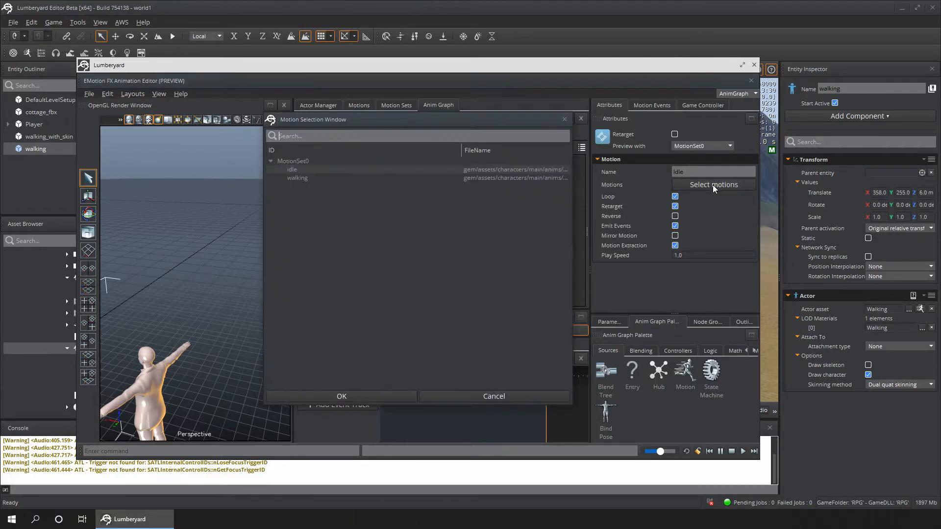
click(294, 172)
click(351, 396)
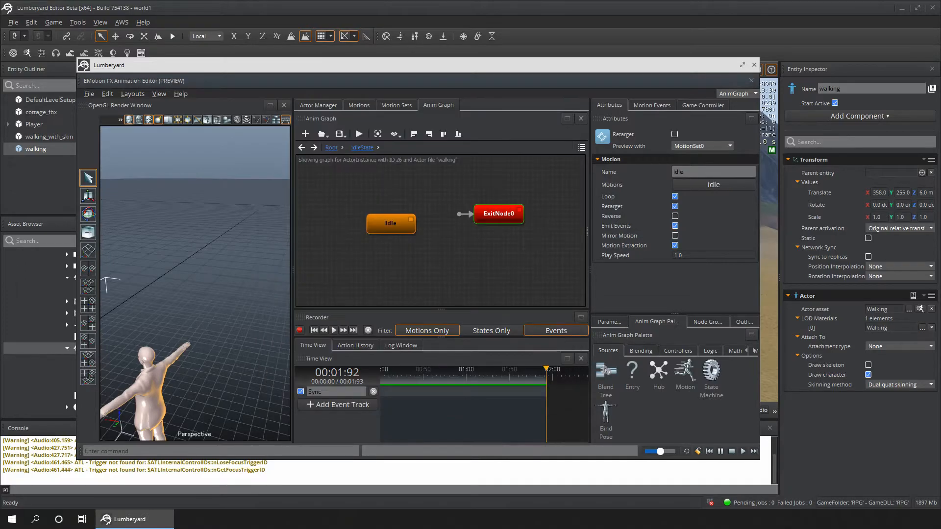
- Set the Idle motion node as the entry state of IdleState
click(394, 223)
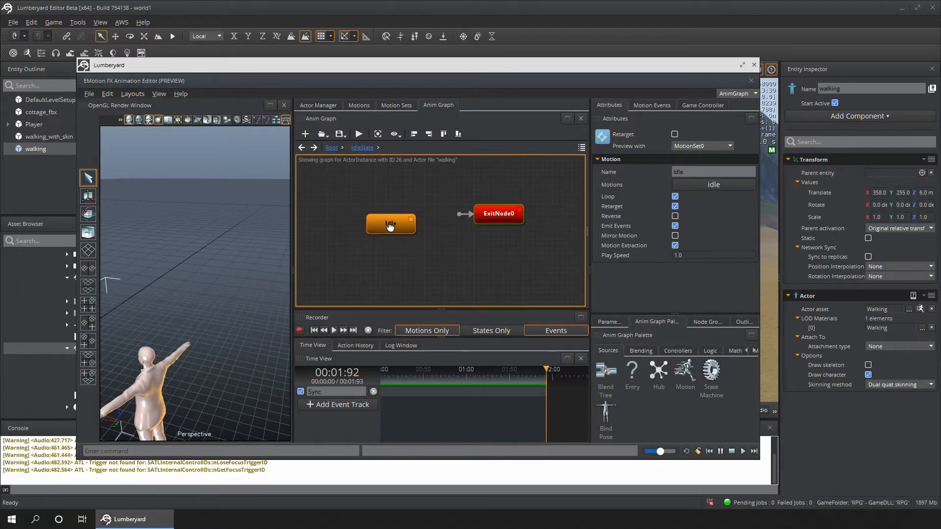
right_click(391, 228)
click(431, 246)
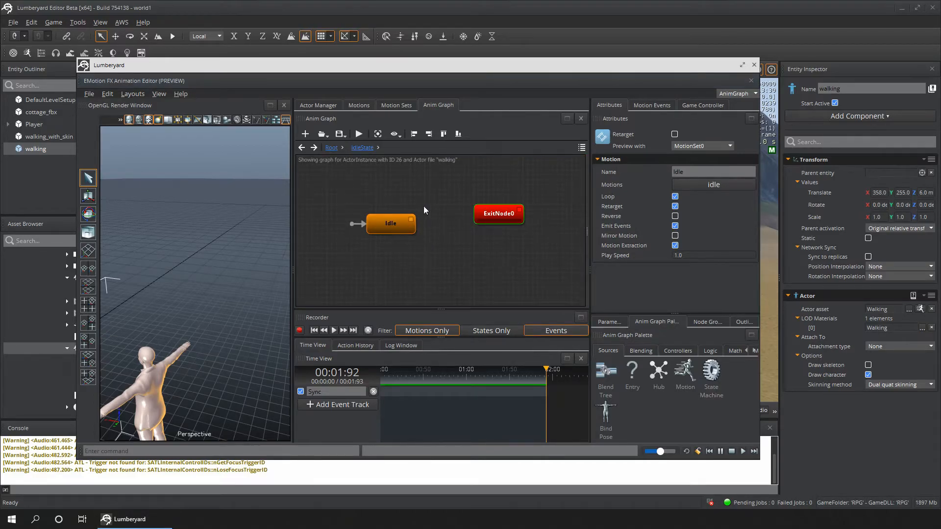
- Add a second State Machine node to the root graph beside IdleState and name it MoveState
click(329, 148)
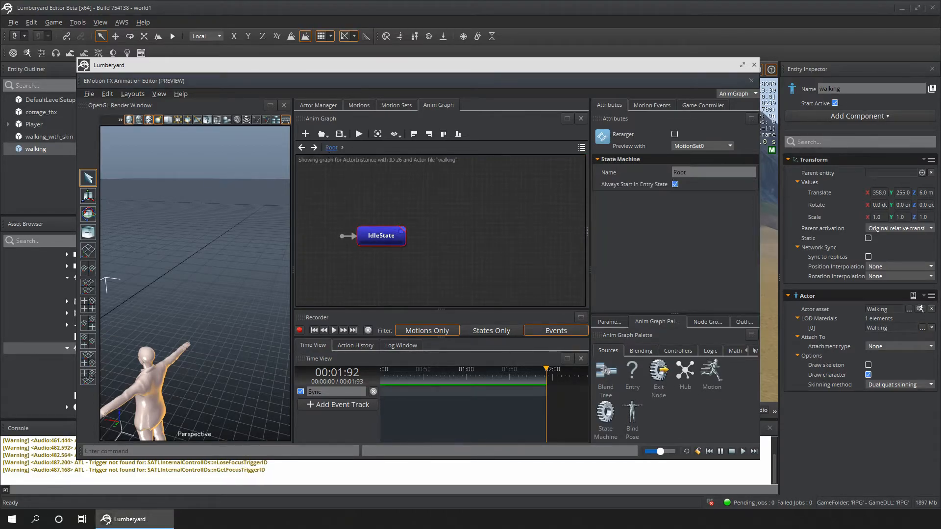
drag(605, 414, 501, 247)
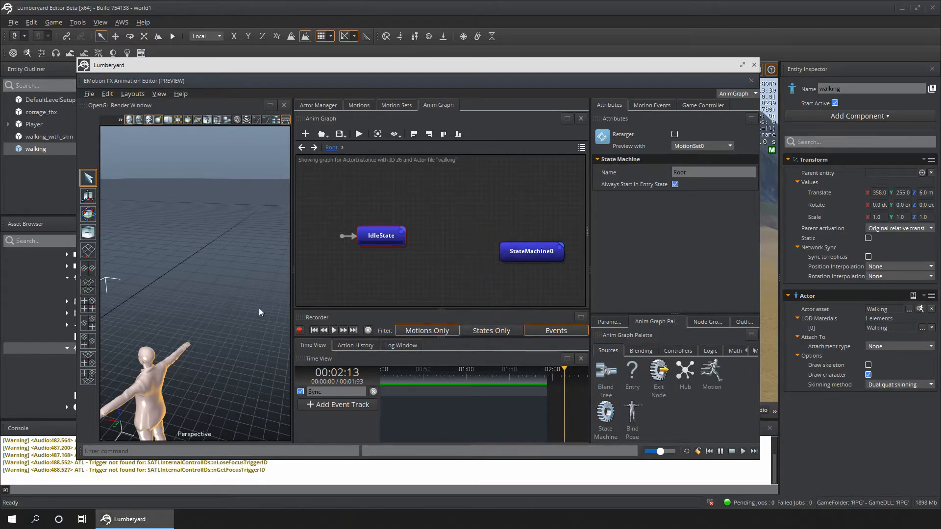
click(472, 237)
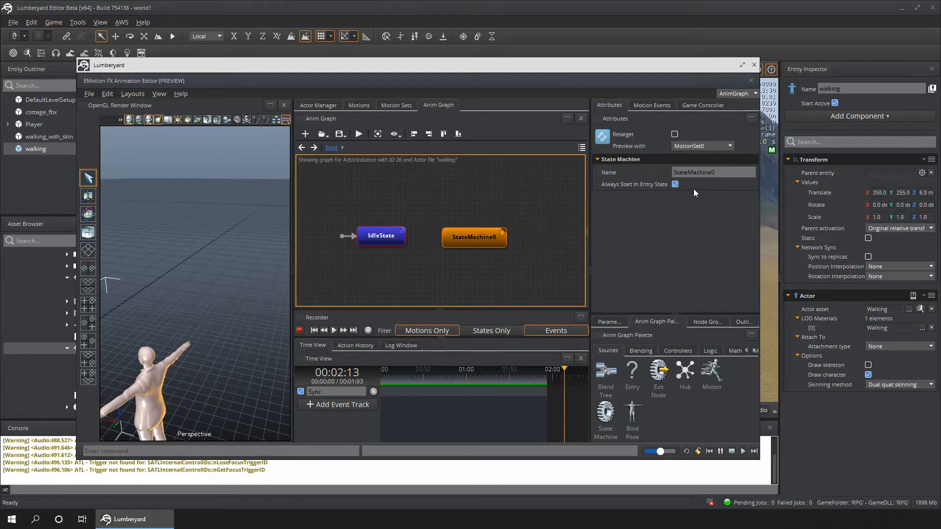
click(706, 172)
double_click(706, 171)
text(Mov)
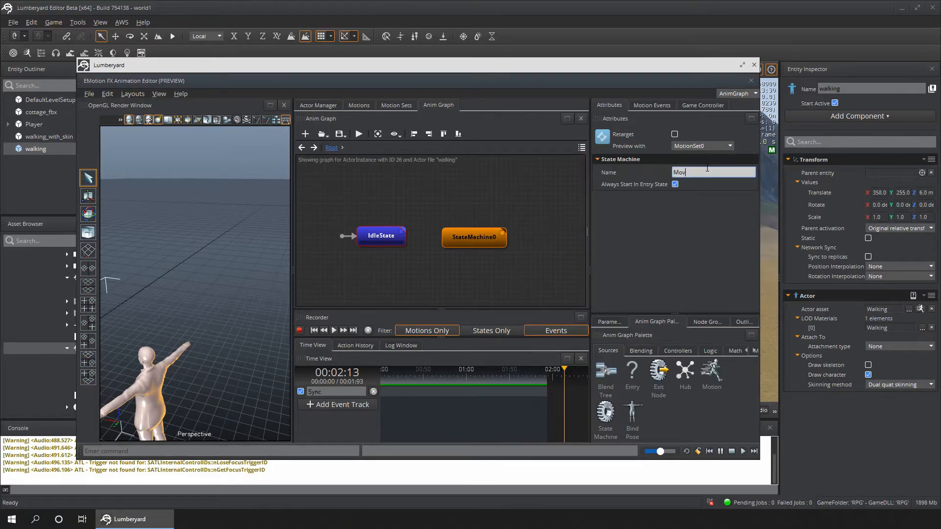
text(eState)
key(Return)
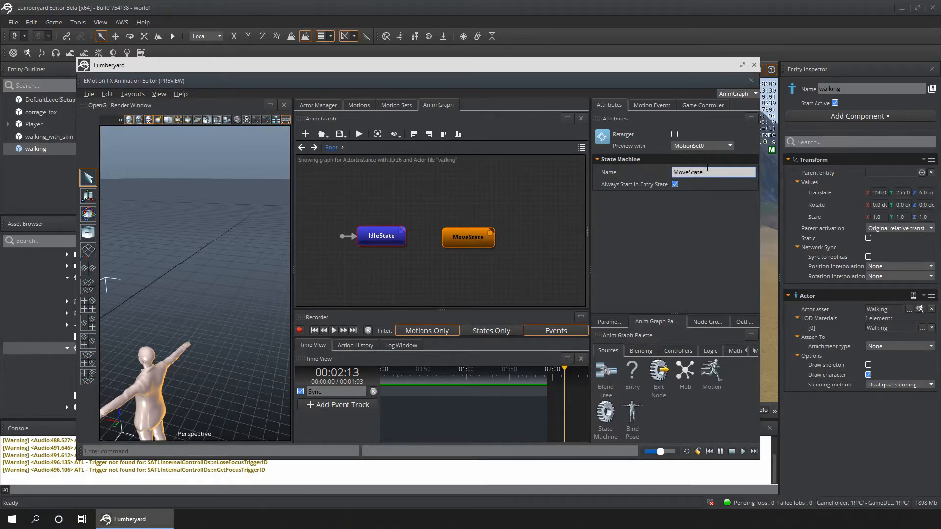
- Open the MoveState state machine and delete its entry node
double_click(473, 249)
click(351, 230)
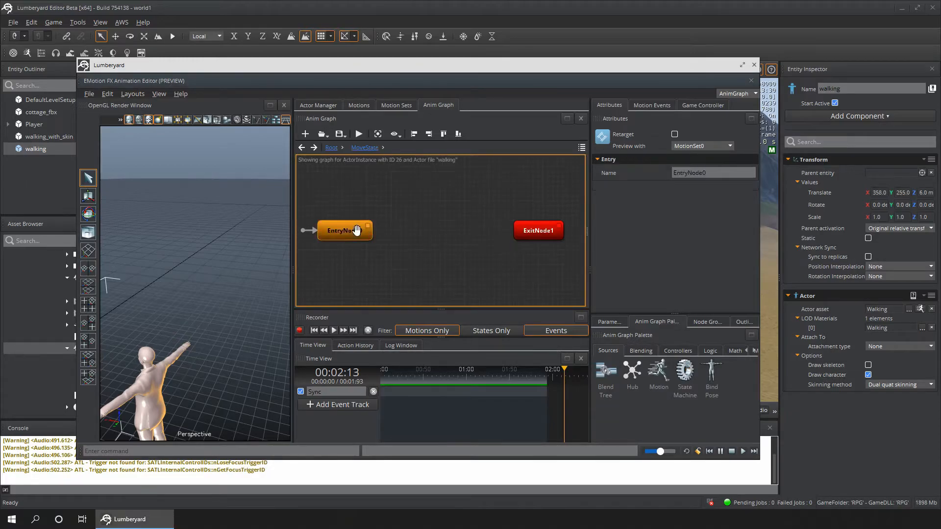
drag(343, 232, 395, 240)
right_click(390, 242)
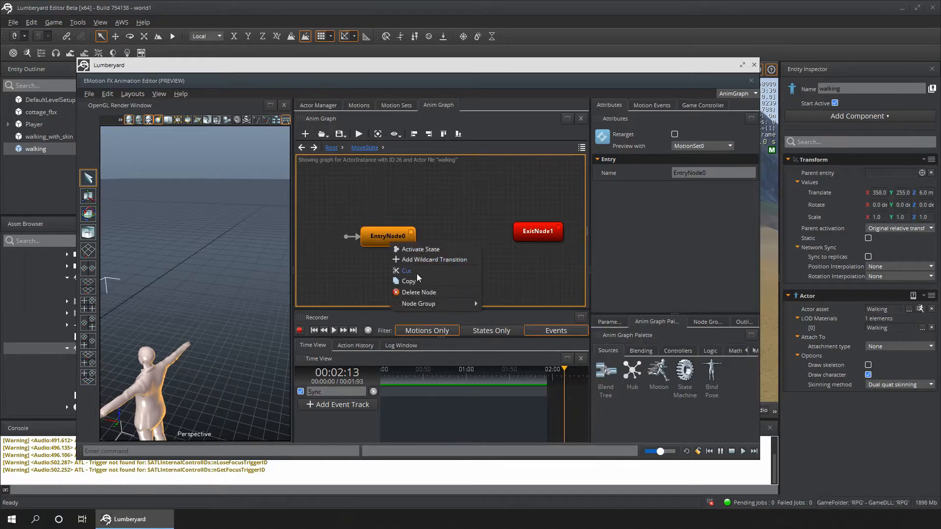
click(423, 293)
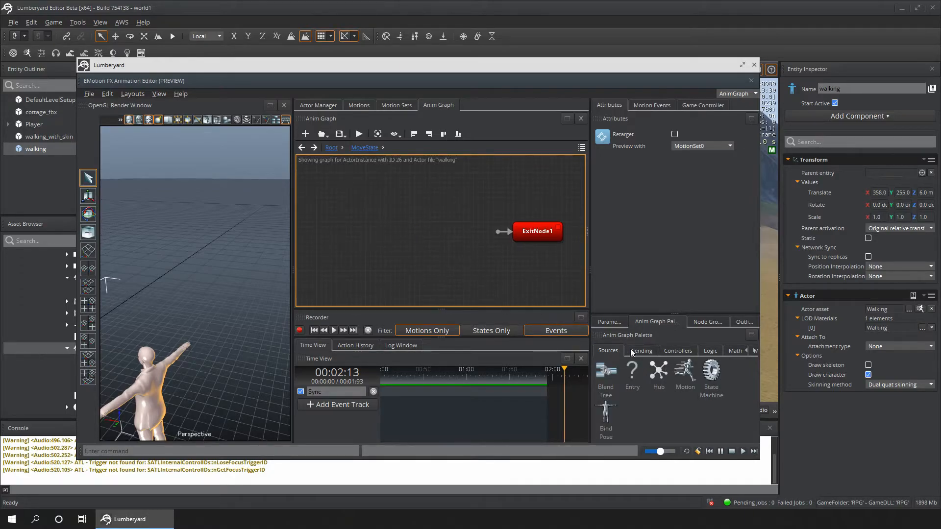
- Add a Motion node inside MoveState and name it Walking
drag(690, 375, 387, 224)
click(409, 227)
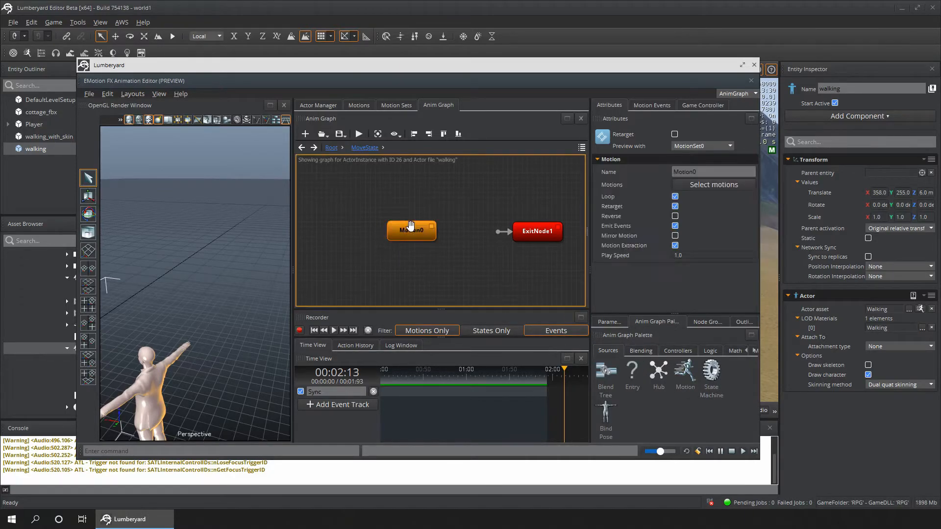
double_click(693, 171)
text(E)
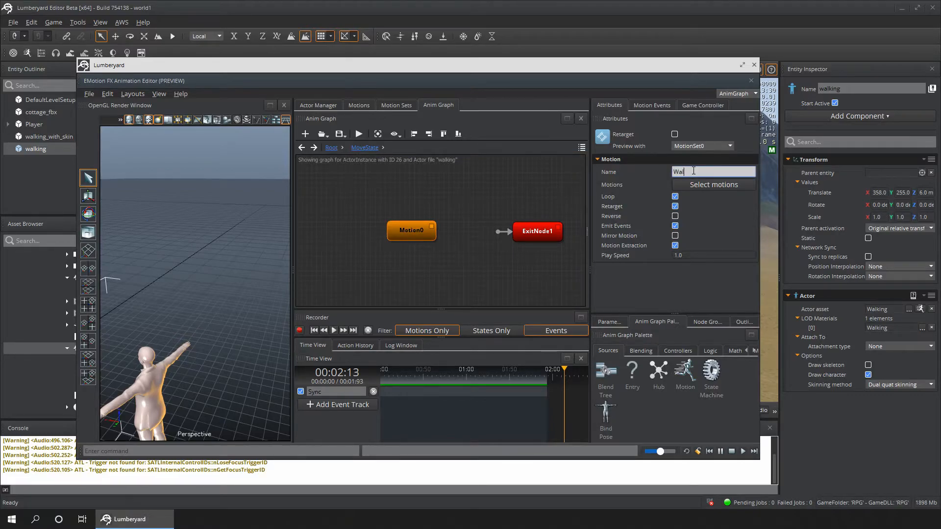
text(alking)
- Assign the walking motion to the Walking node and set that node as the entry state of MoveState
click(706, 187)
click(297, 177)
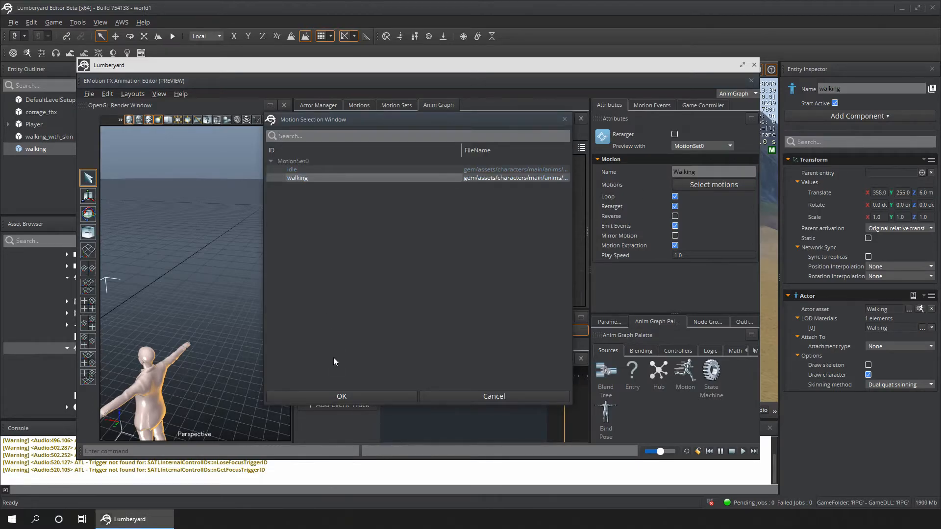
click(344, 395)
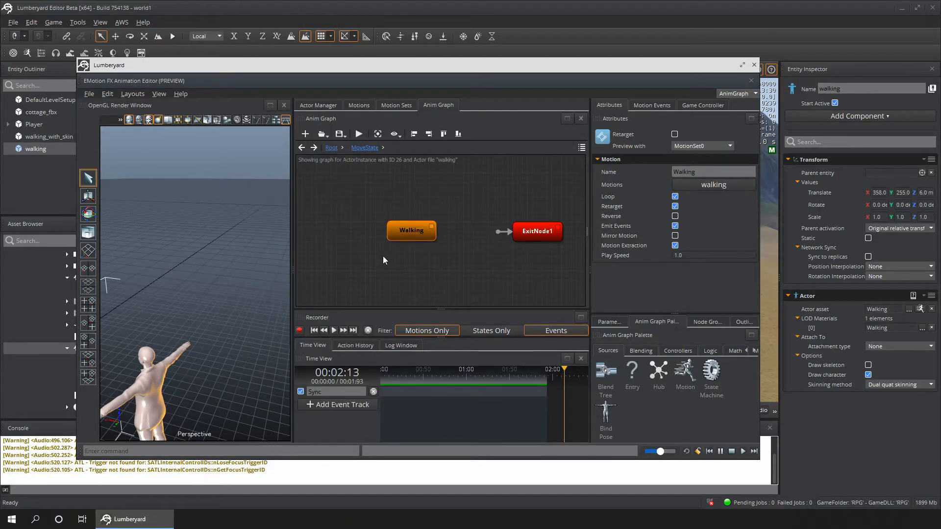
right_click(409, 238)
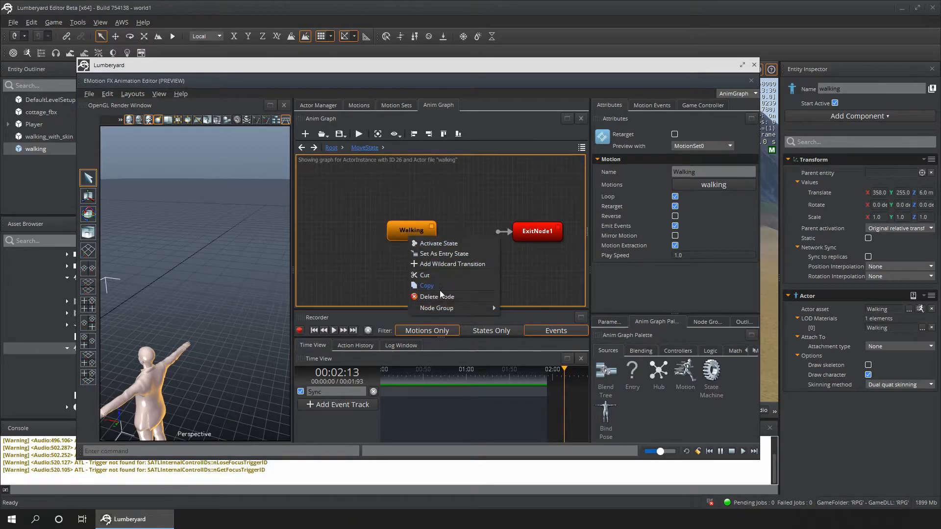
click(447, 254)
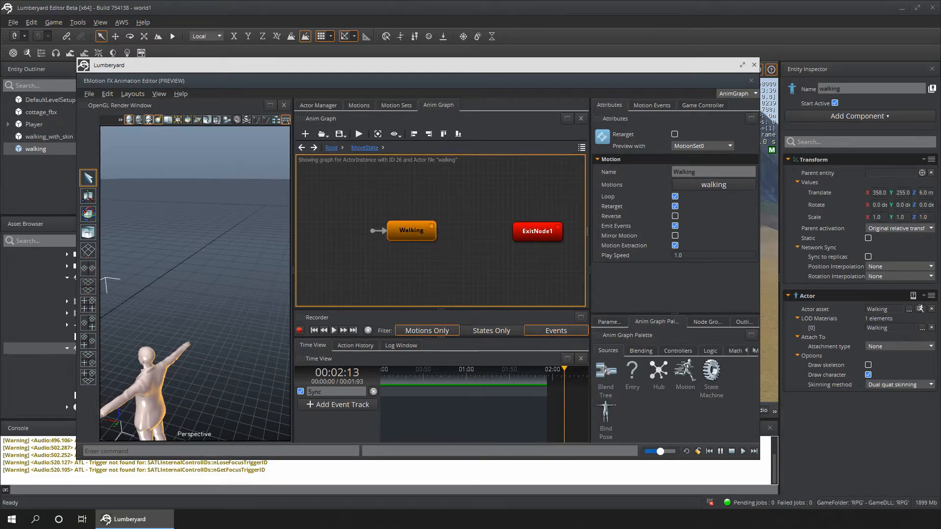
- Connect IdleState and MoveState in the root graph with a transition in each direction
click(332, 147)
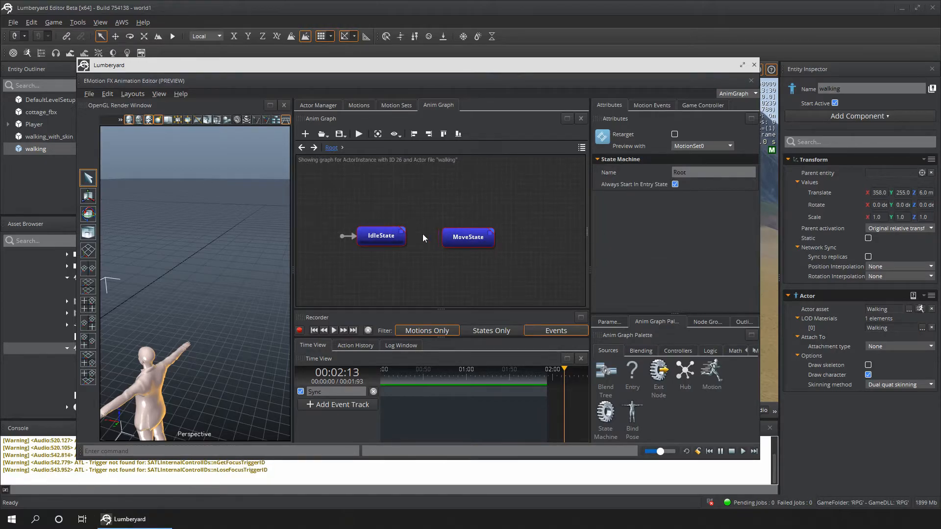
click(409, 235)
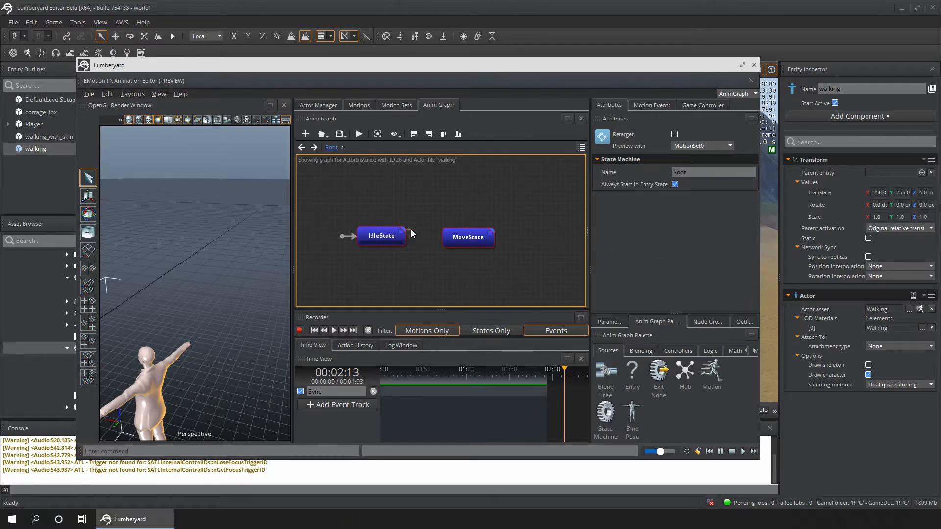
drag(439, 231, 442, 231)
drag(408, 243, 403, 241)
- Select the transition from IdleState to MoveState and create a Float (slider) parameter named Speed
click(427, 229)
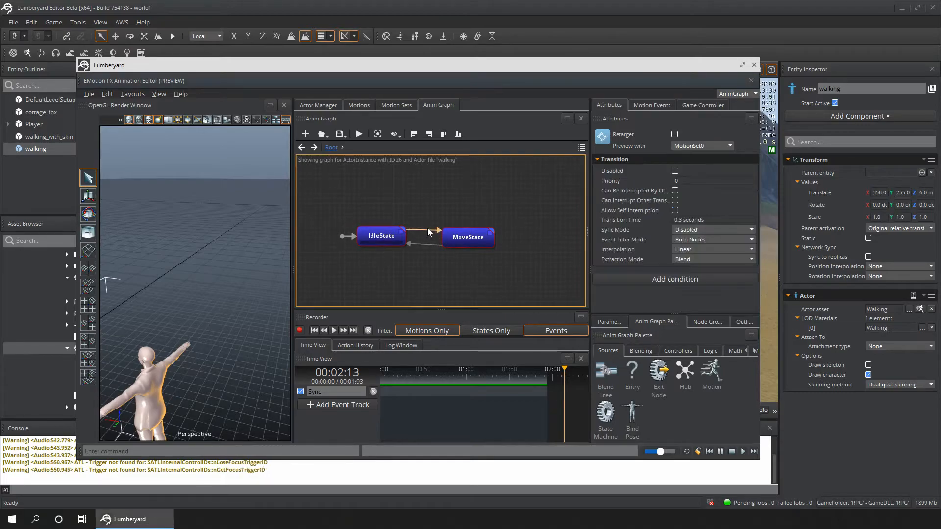
click(610, 322)
click(601, 348)
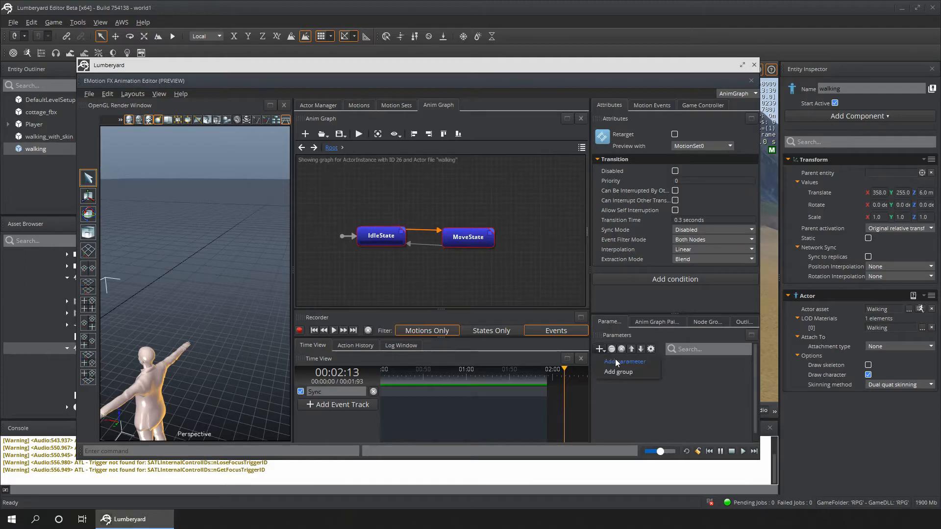
click(616, 362)
double_click(434, 196)
text(Speed)
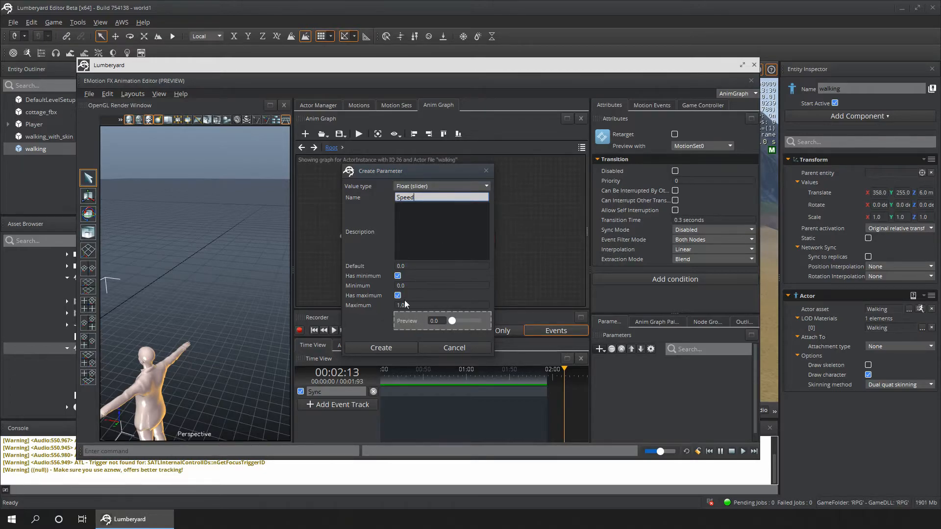
click(379, 349)
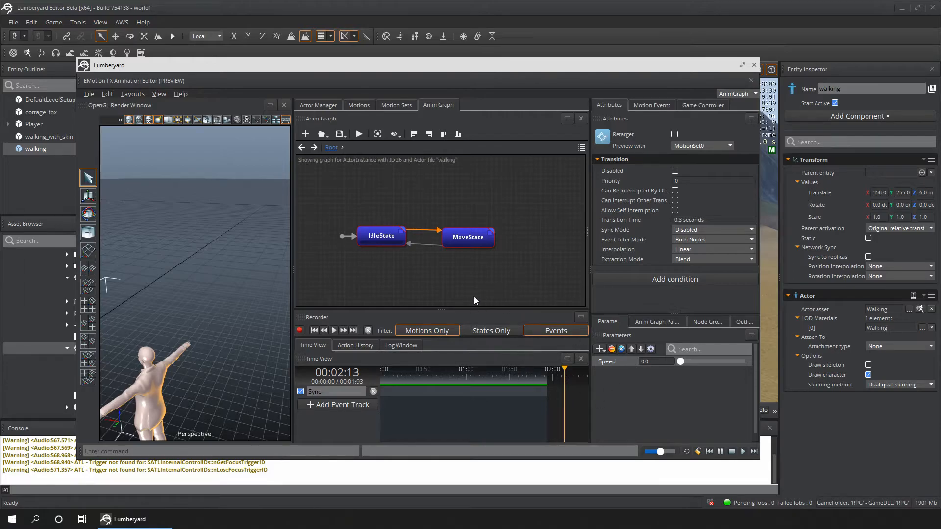
- Add a Parameter Condition to the IdleState-to-MoveState transition and assign the Speed parameter to it
click(668, 283)
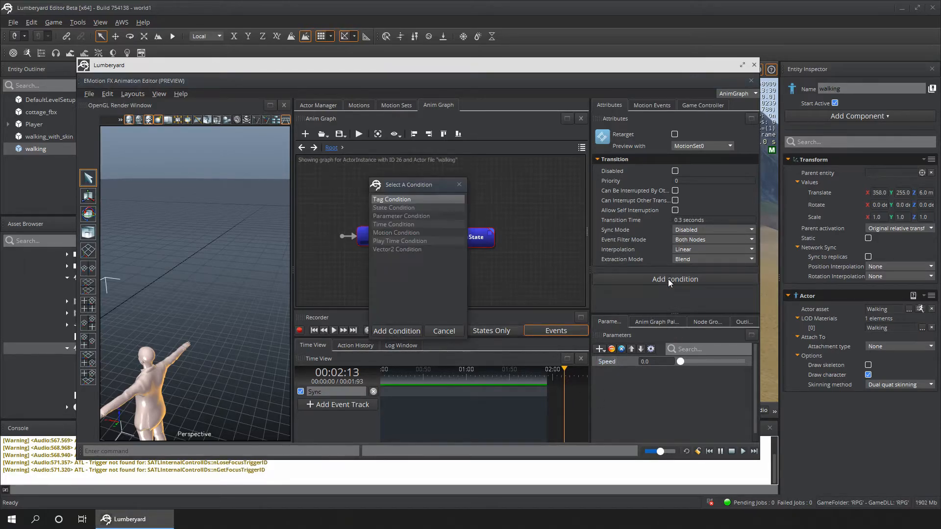
click(400, 216)
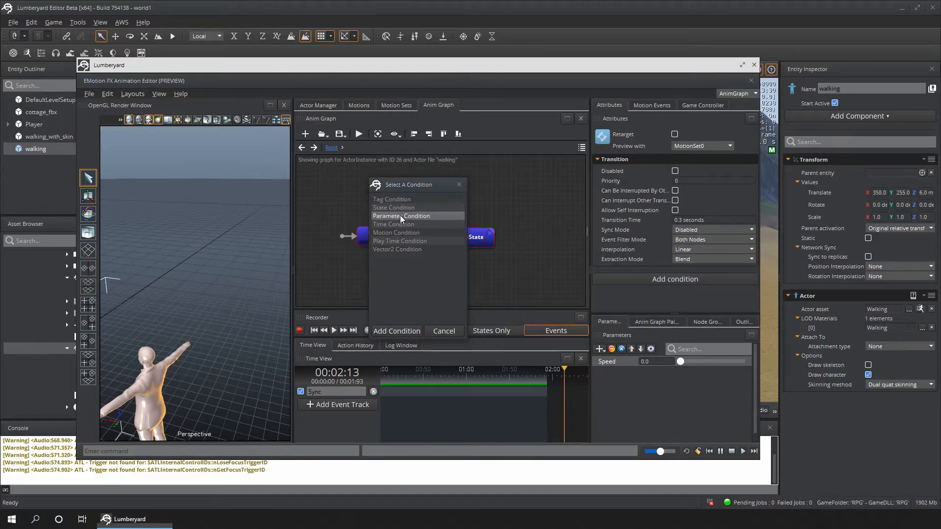
click(415, 329)
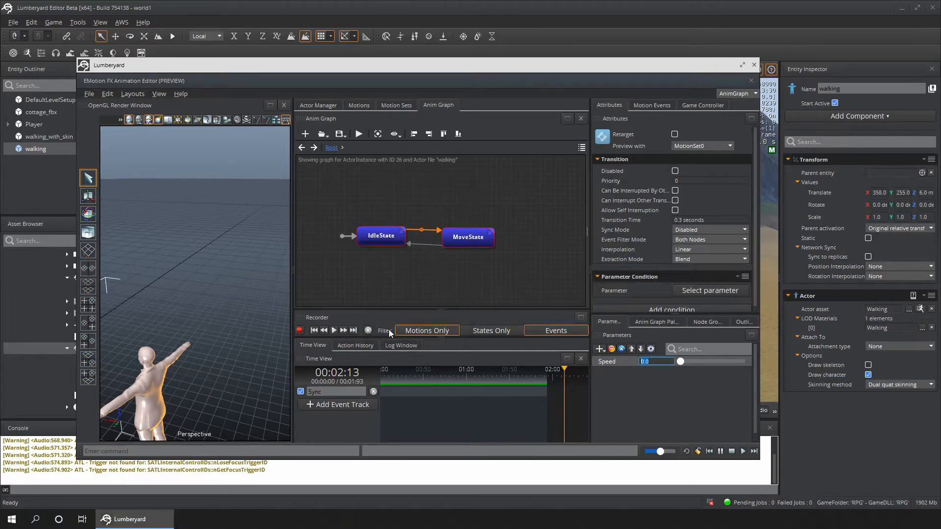
click(719, 286)
click(288, 162)
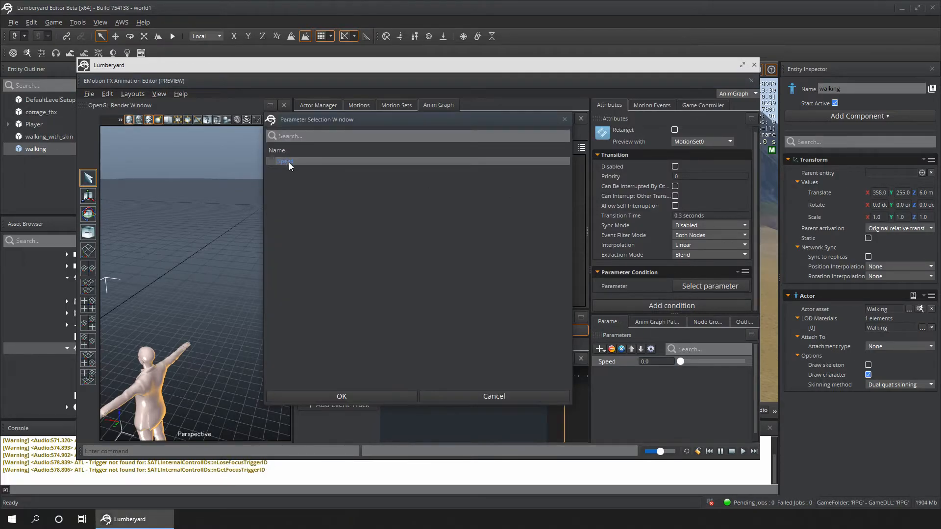
click(356, 396)
scroll(636, 247, down, 1)
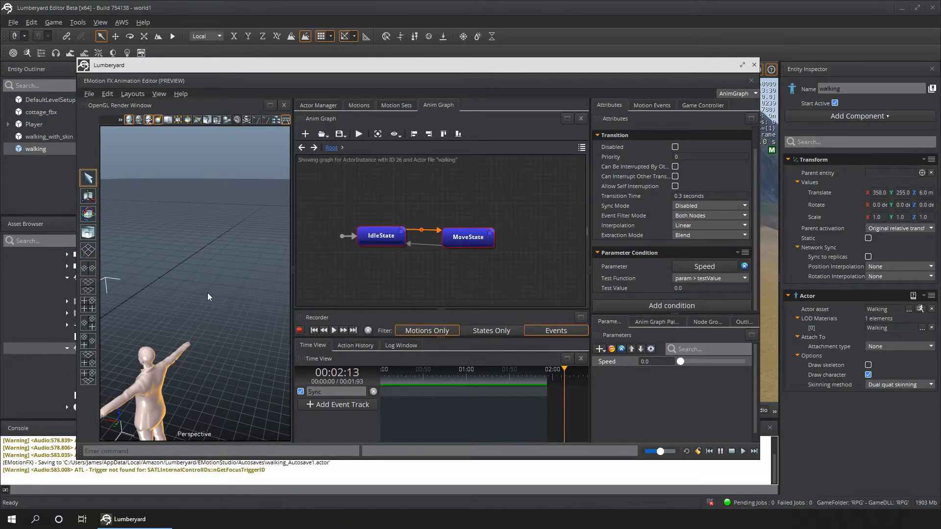
- Add a Parameter Condition on Speed to the MoveState-to-IdleState transition, with the test function param == testValue
click(429, 244)
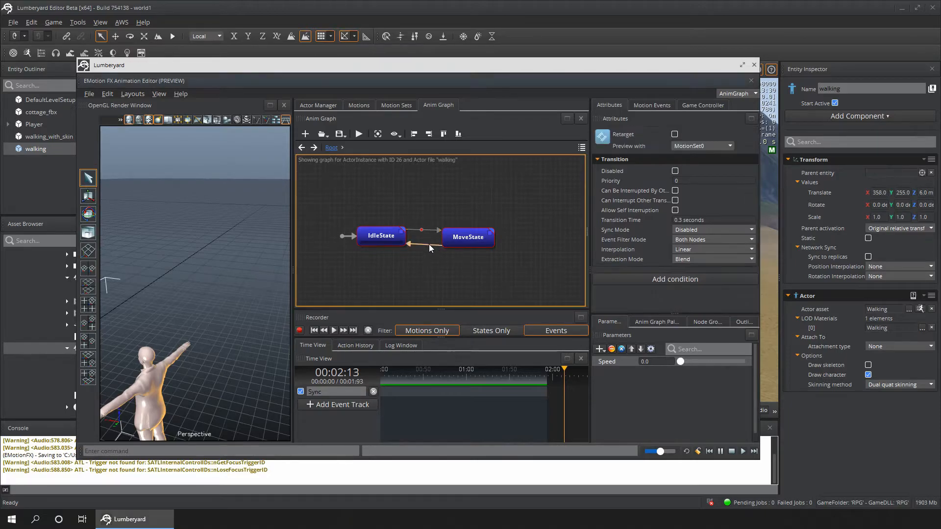
click(658, 284)
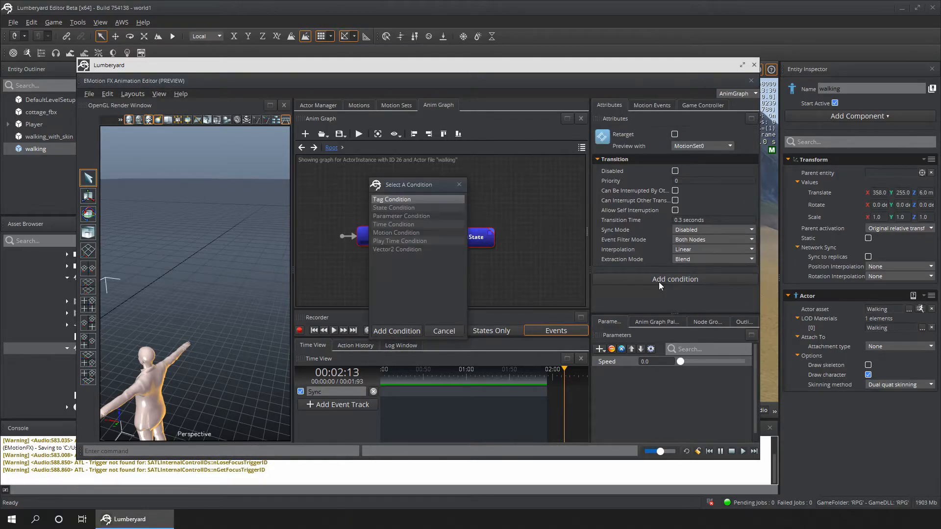
click(401, 217)
click(396, 330)
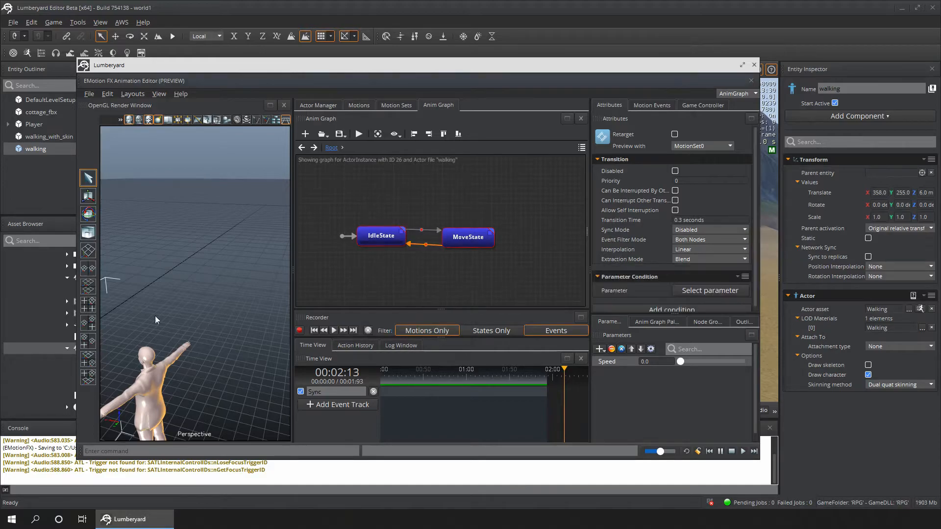
click(699, 287)
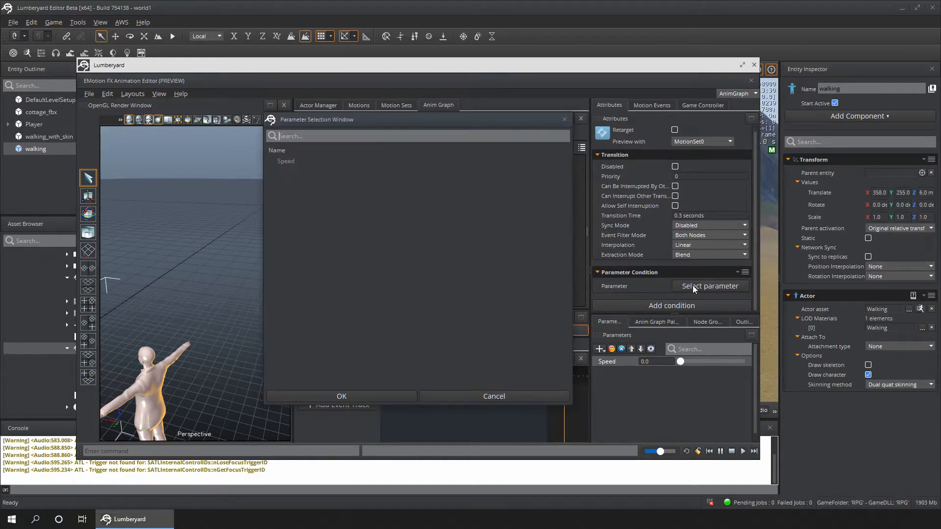
click(314, 161)
click(370, 396)
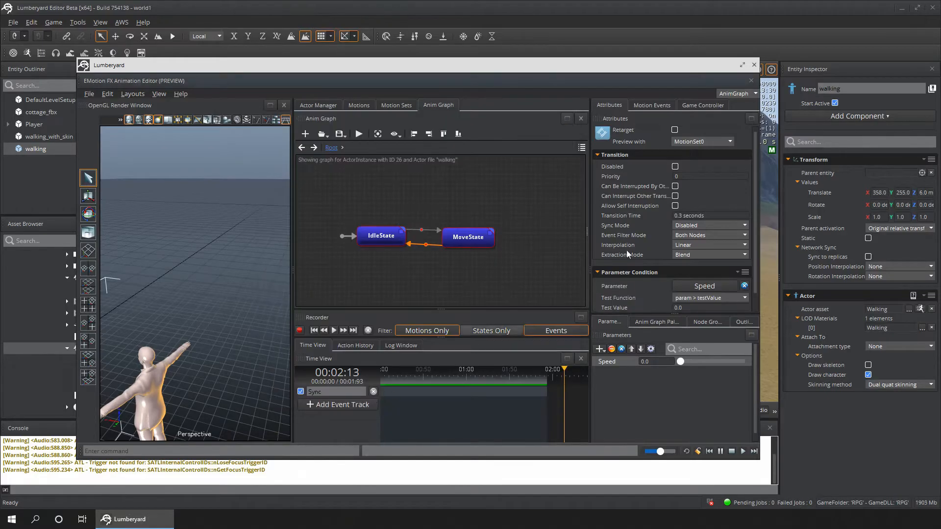
click(699, 279)
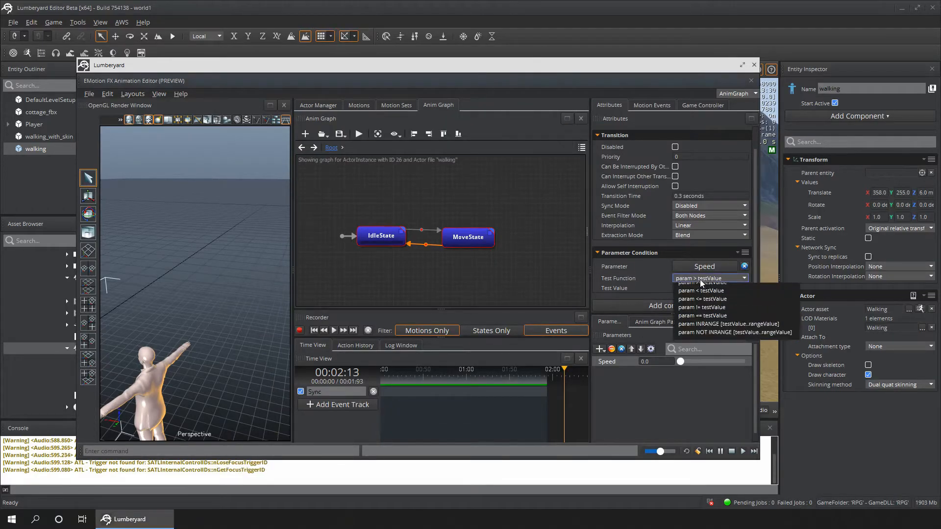
click(716, 332)
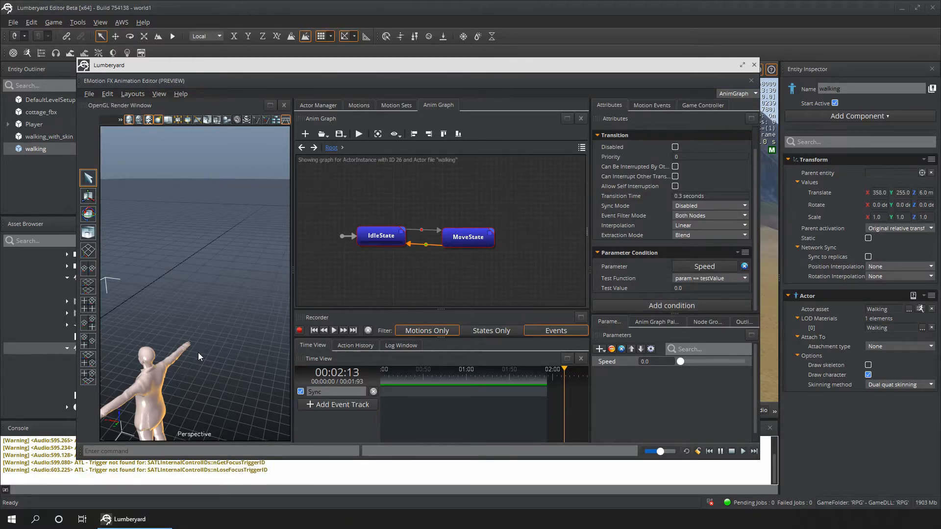
- Test the state transitions in the render window by raising the Speed parameter and returning it to 0
click(198, 352)
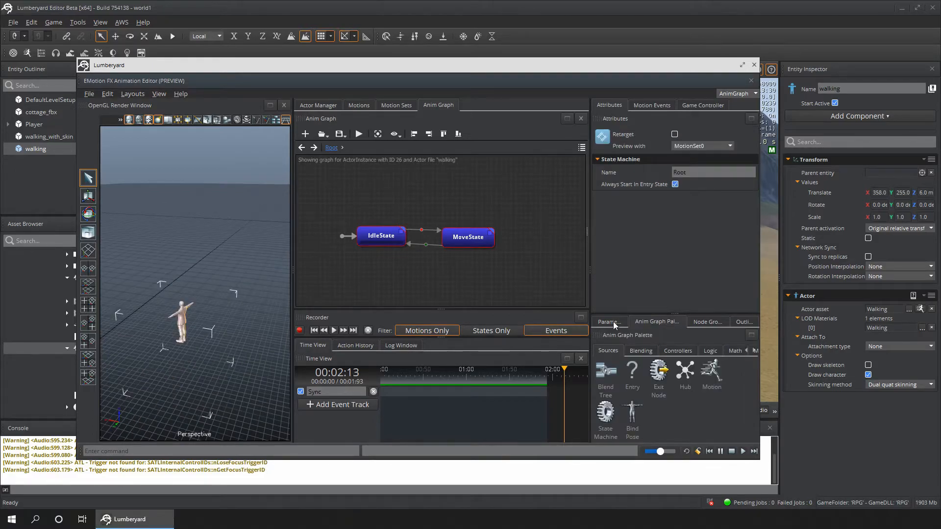
click(614, 324)
drag(679, 362, 714, 364)
drag(696, 362, 649, 361)
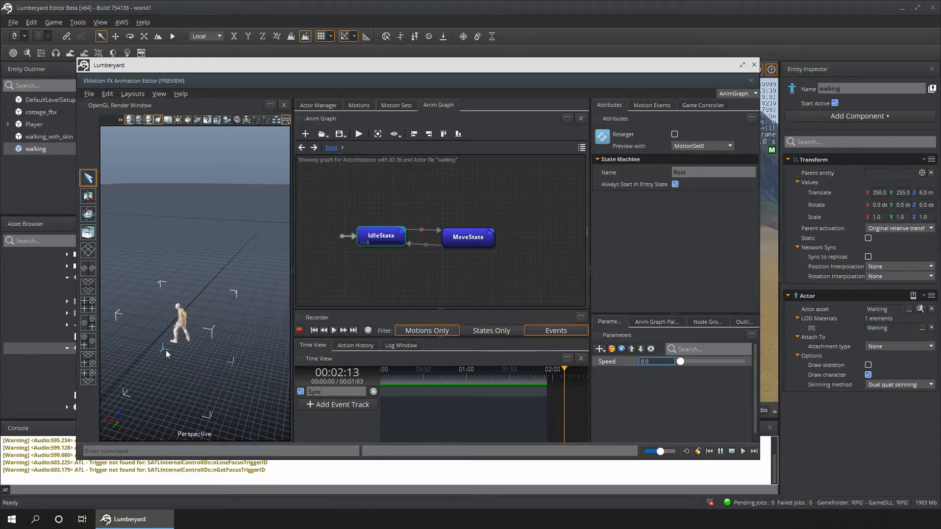
scroll(162, 347, up, 5)
scroll(156, 343, down, 2)
scroll(172, 361, down, 1)
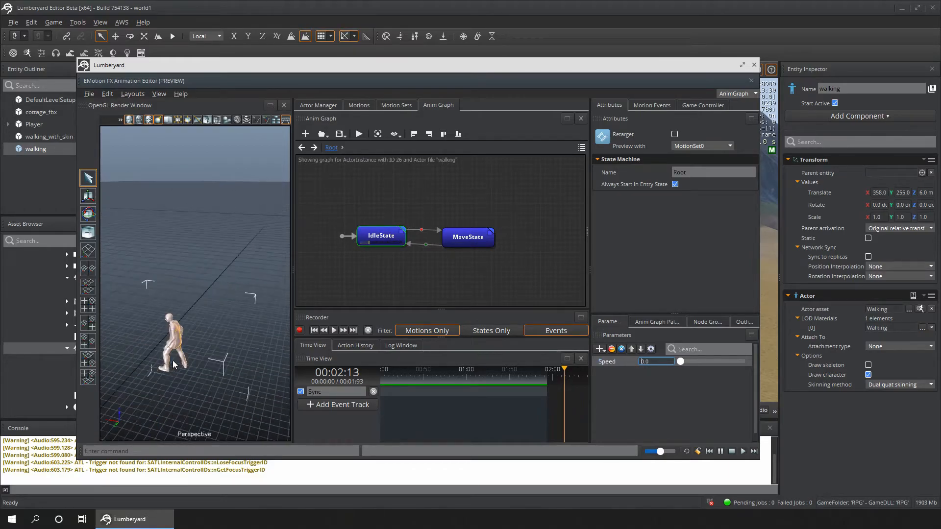
mouse_move(681, 365)
mouse_down()
mouse_move(708, 364)
mouse_move(676, 366)
mouse_up()
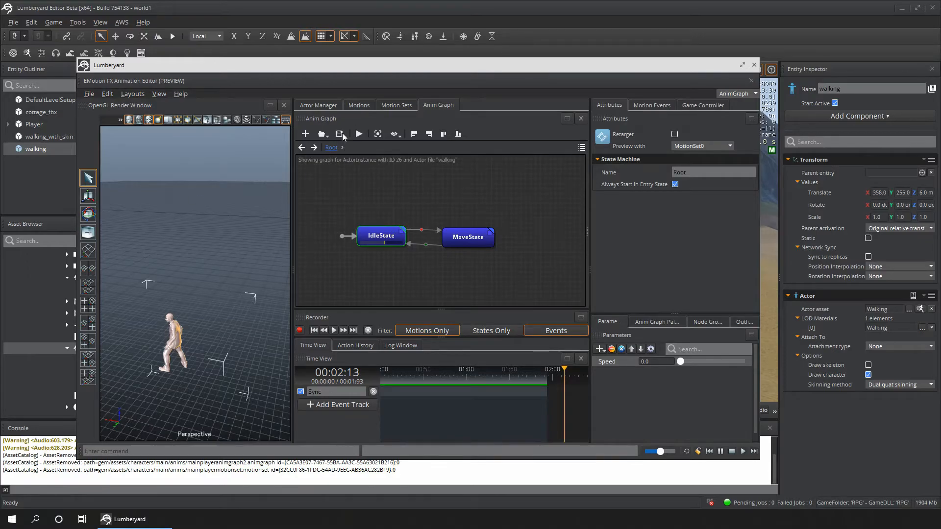
- Save the anim graph as MainCharacterAnimeGraph in the Gem/Assets/Characters/Main/anims folder
click(339, 134)
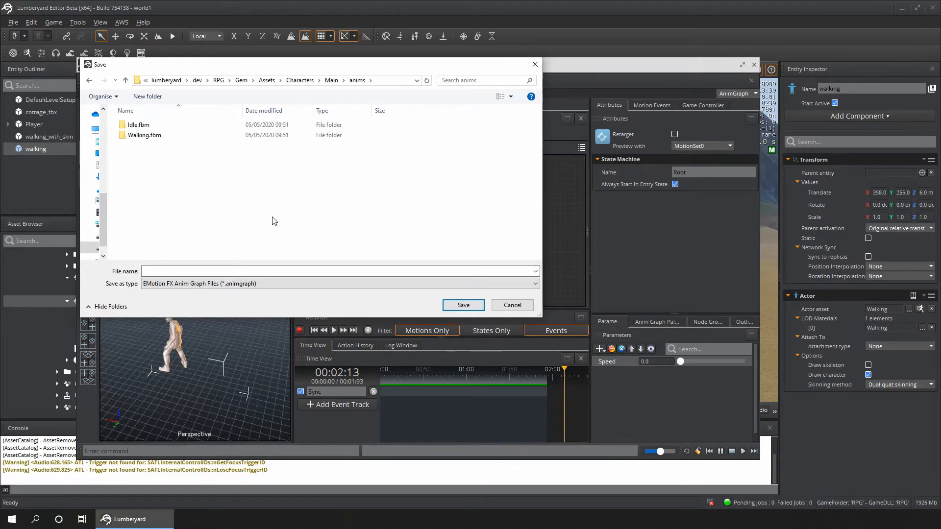
click(159, 271)
text(MainCharacterAni)
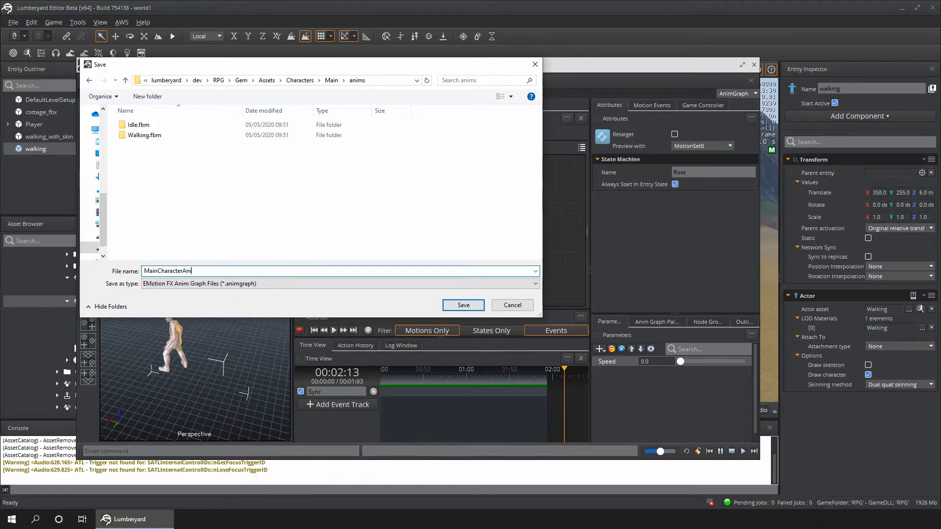
text(meGraph)
click(461, 305)
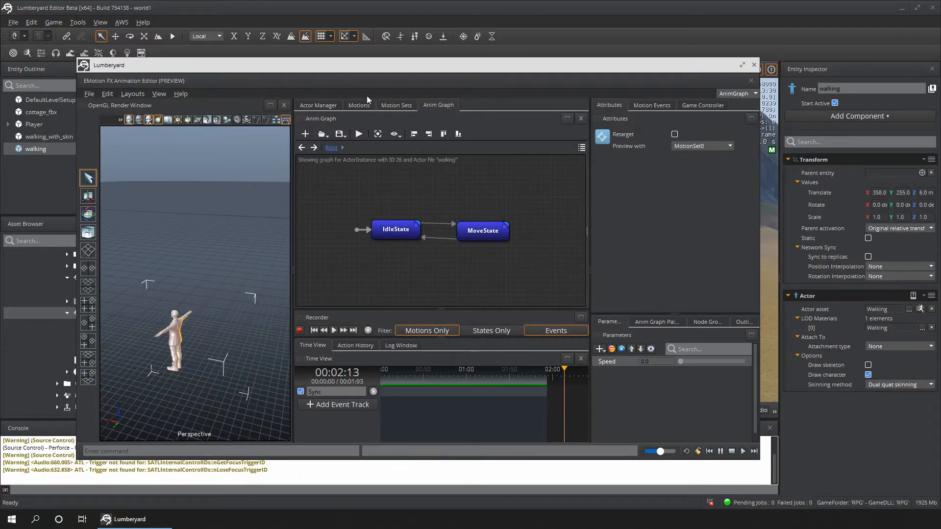
- Rename the motion set MotionSet0 as MainCharacterMotionSet
click(396, 105)
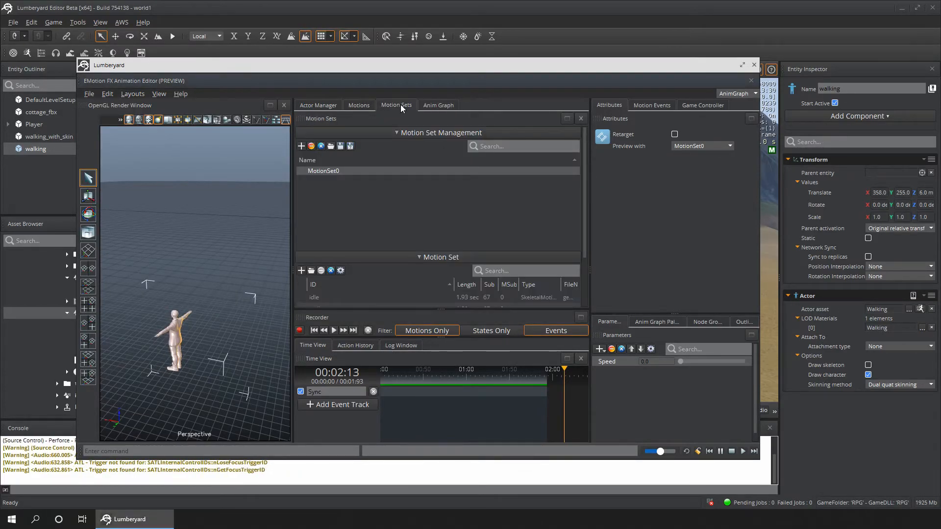
right_click(320, 172)
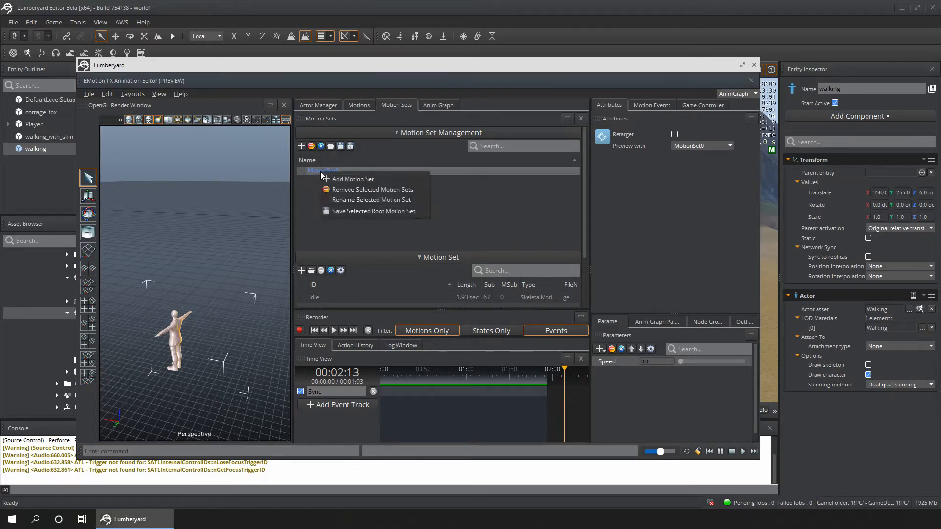
click(349, 200)
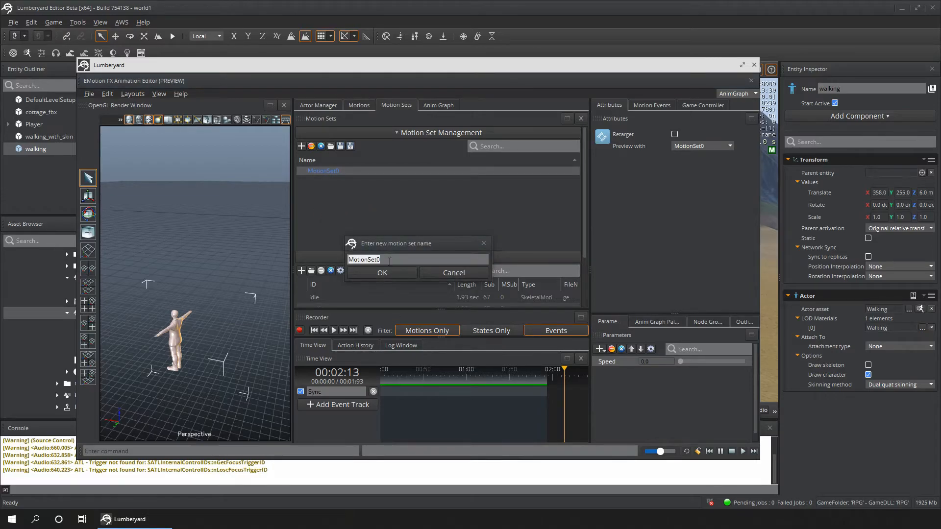
text(MainCharacter)
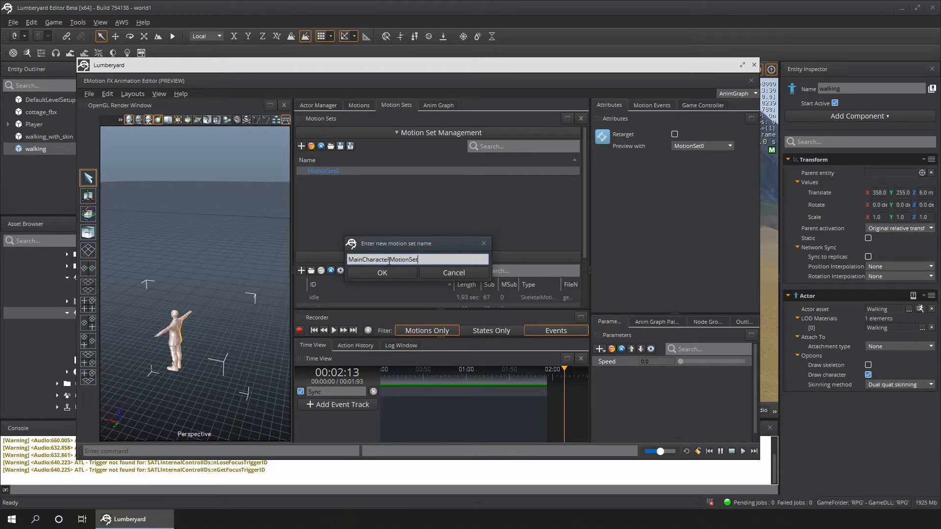
text(MotionSet)
click(391, 273)
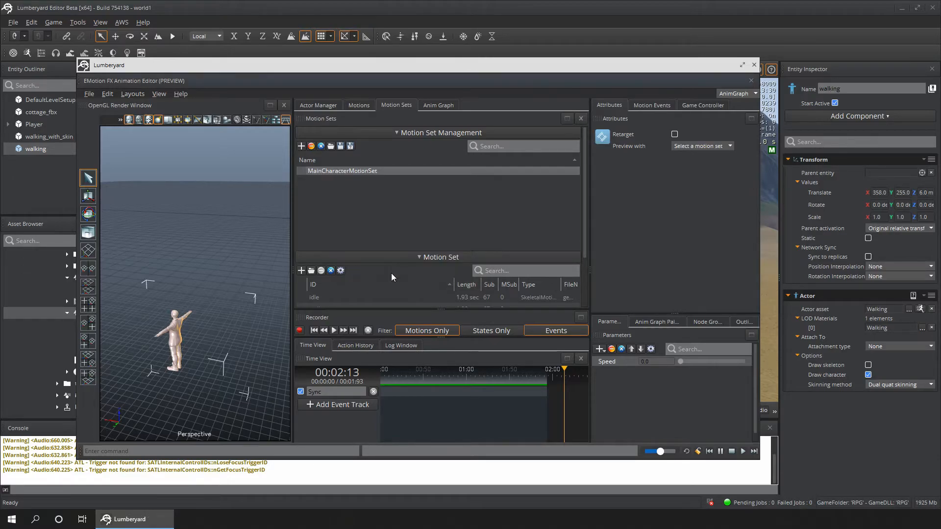
- Save the motion set as MainCharacterMotionSet in the Gem/Assets/Characters/Main/anims folder
click(340, 146)
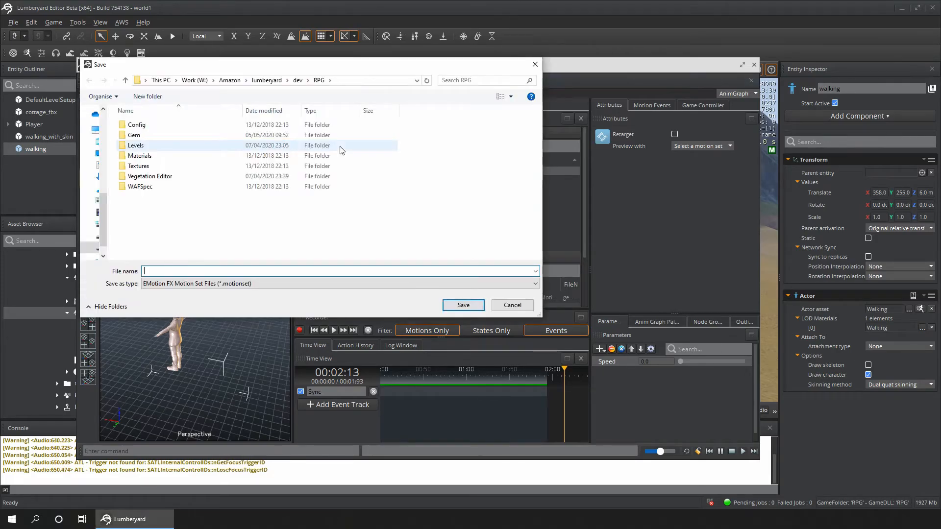
double_click(136, 135)
double_click(142, 125)
click(155, 126)
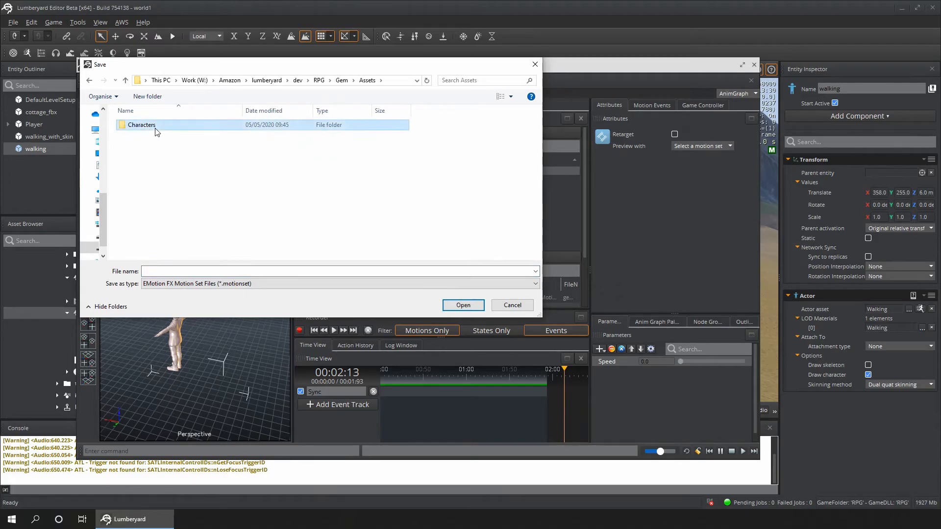
double_click(147, 125)
double_click(151, 135)
click(155, 129)
double_click(155, 129)
click(179, 270)
text(MainCharacterMotionSet)
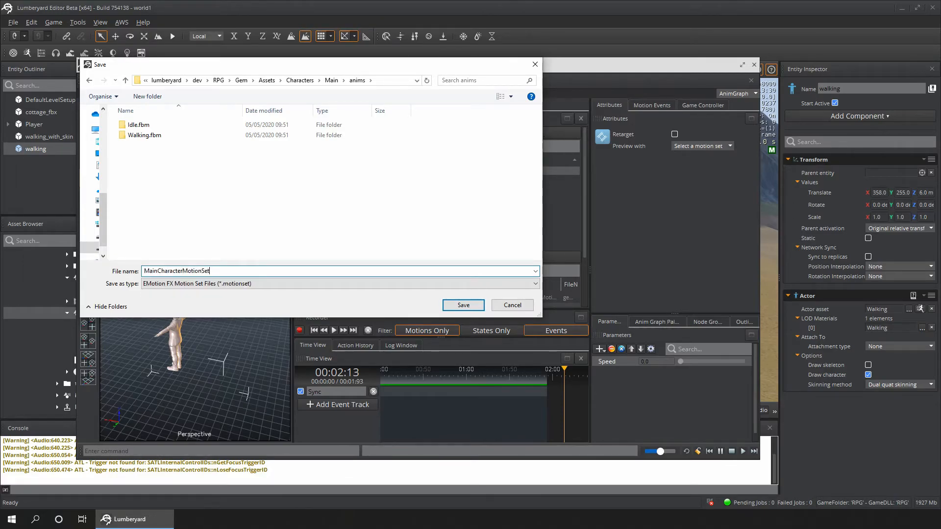
click(471, 305)
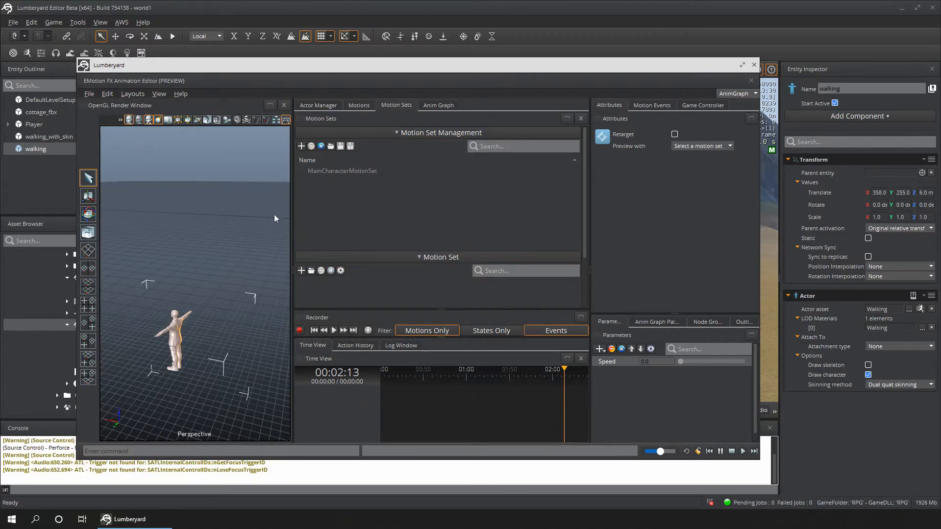
- Save the pending walking.actor changes and save the workspace as MainCharacterWorkspace in Gem/Assets/Characters/Main/anims
click(89, 93)
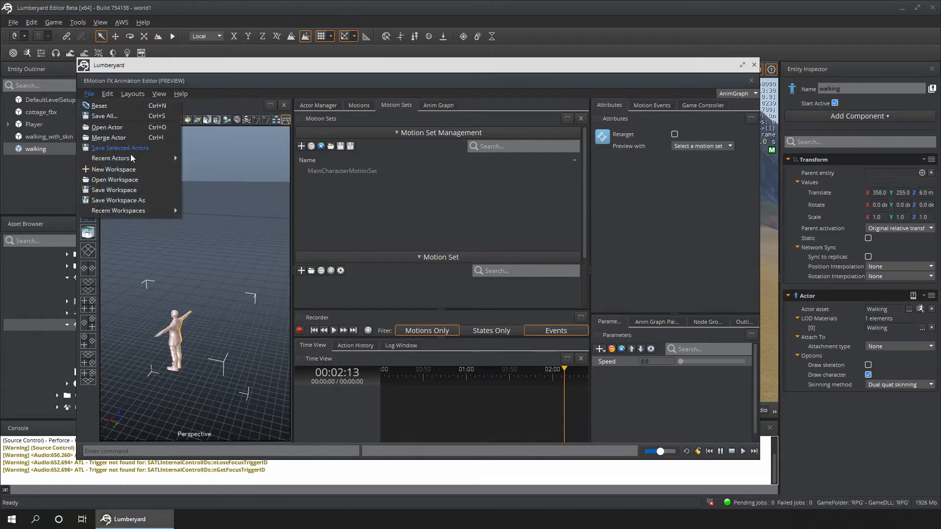
click(136, 201)
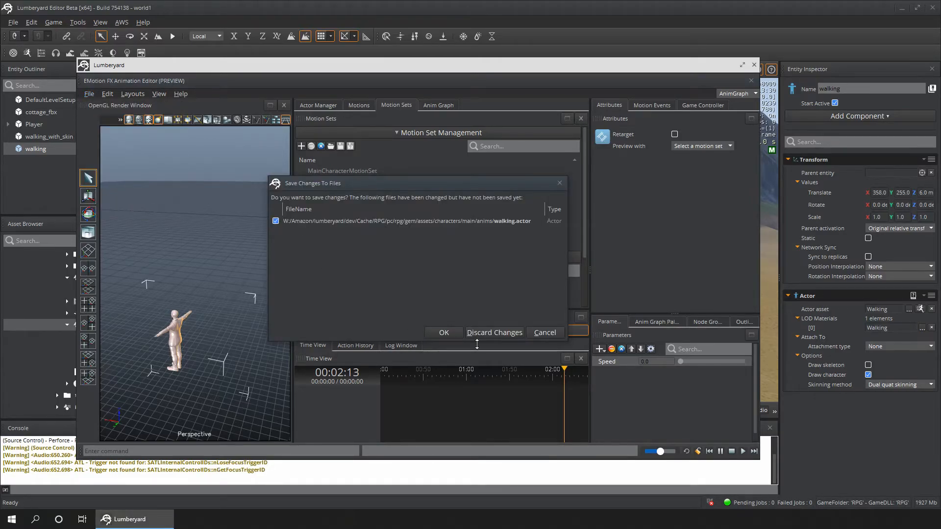
click(442, 333)
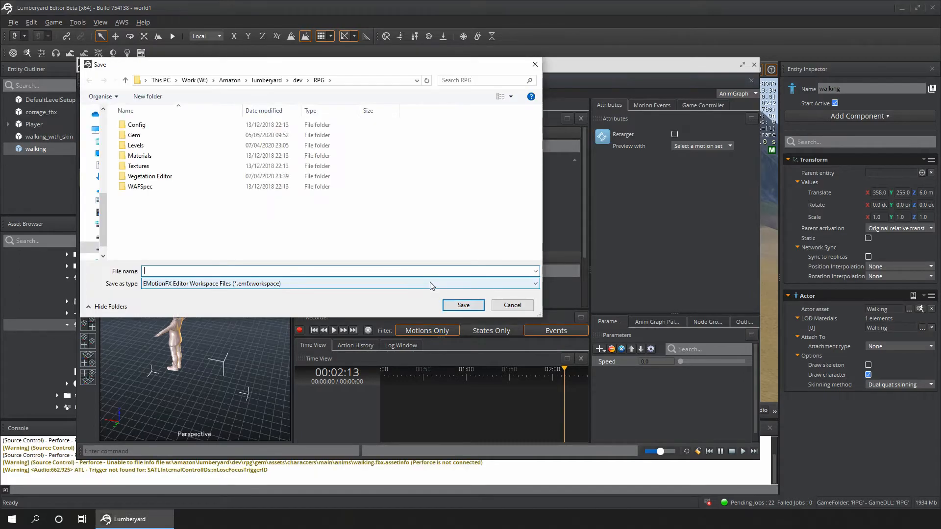
double_click(178, 137)
double_click(162, 126)
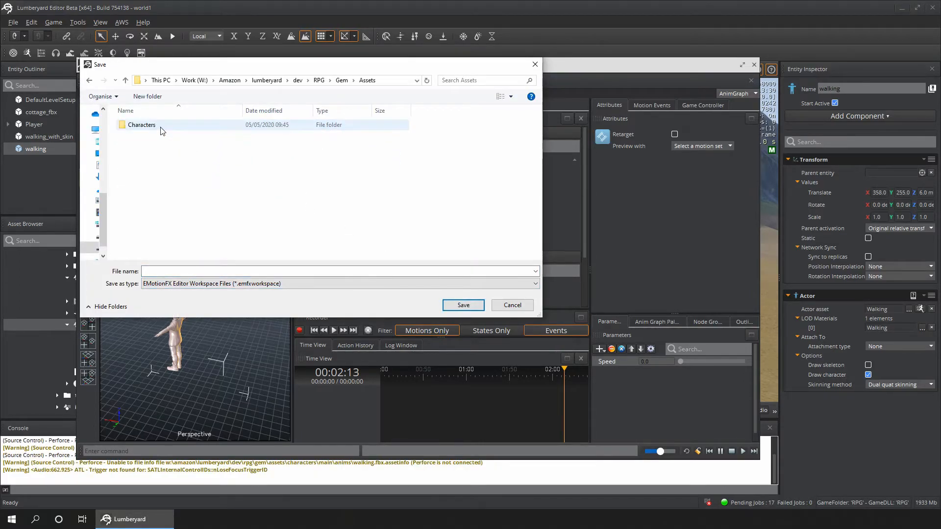
double_click(161, 126)
double_click(158, 145)
double_click(157, 125)
click(180, 270)
text(Mai)
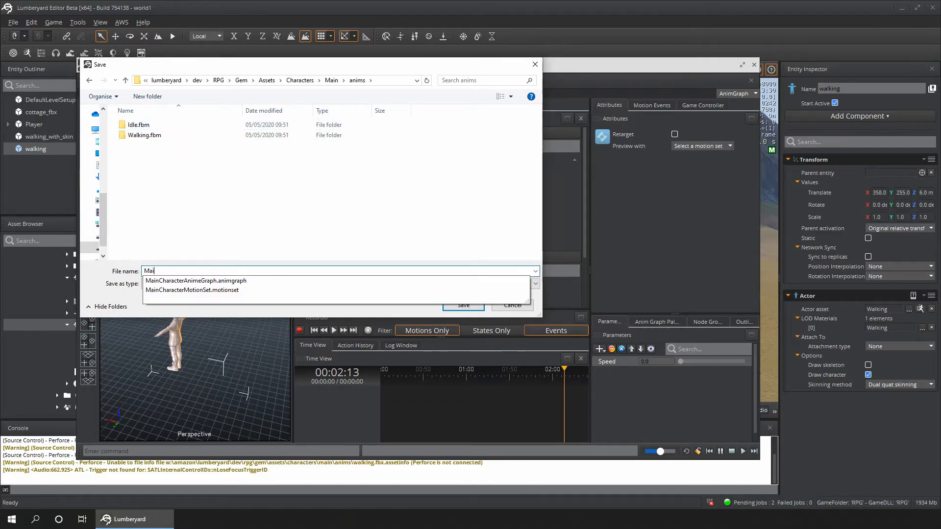
text(nCharacterW)
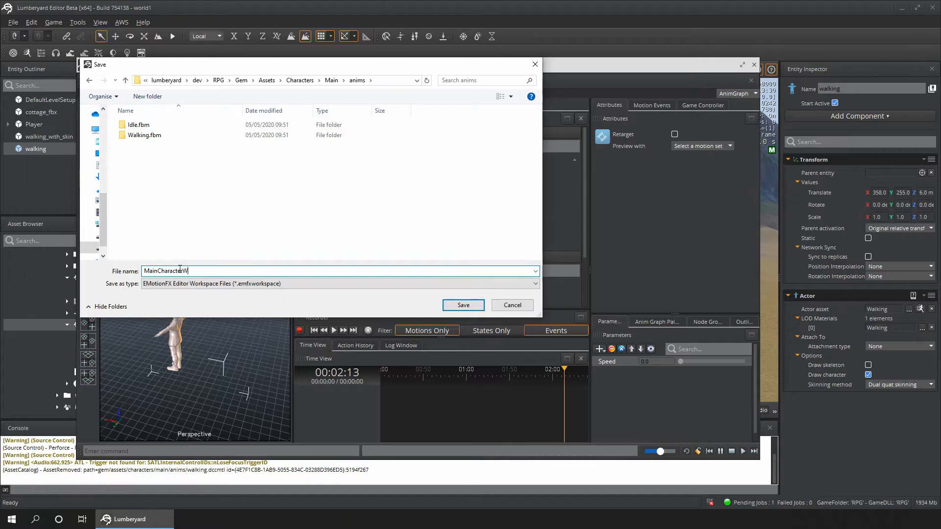
text(orkspace)
click(460, 305)
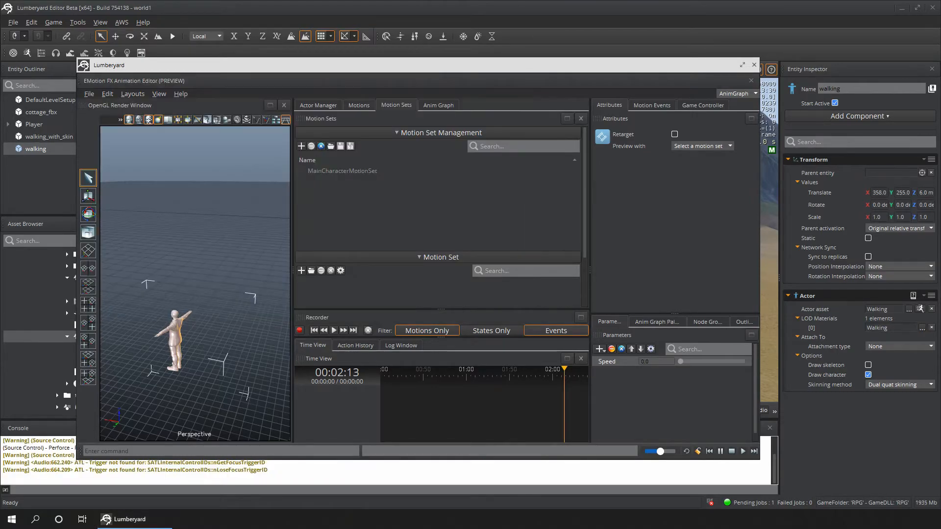
- Close the EMotion FX editor and create a new entity named MainCharacter on the sand terrain
click(754, 67)
right_click(448, 292)
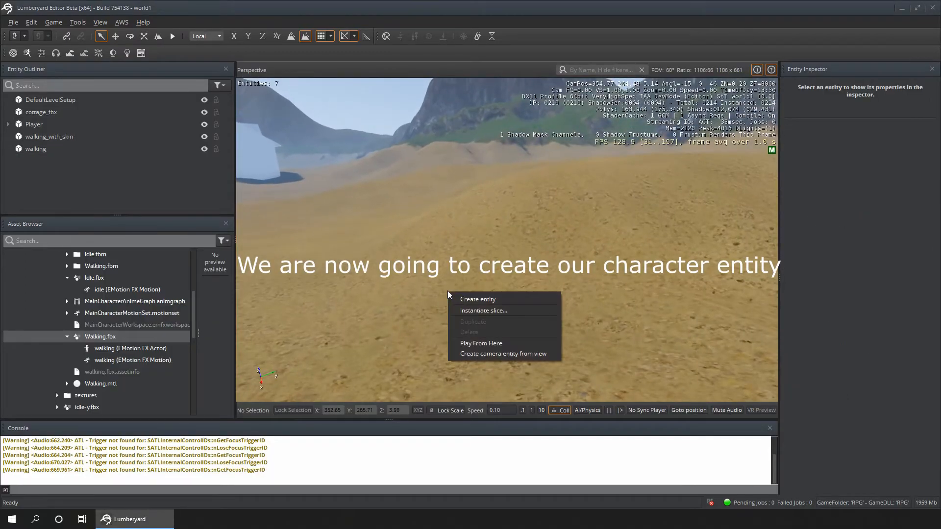
click(479, 299)
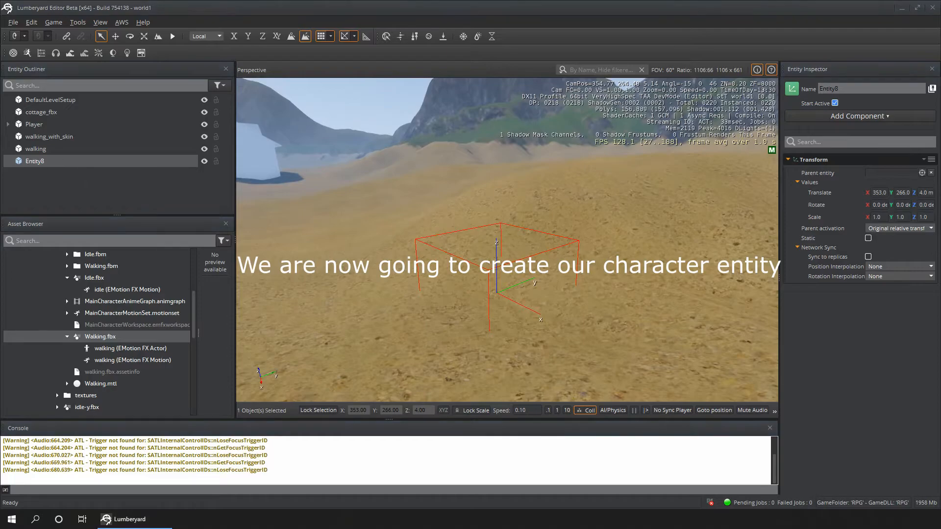
double_click(40, 162)
right_click(41, 163)
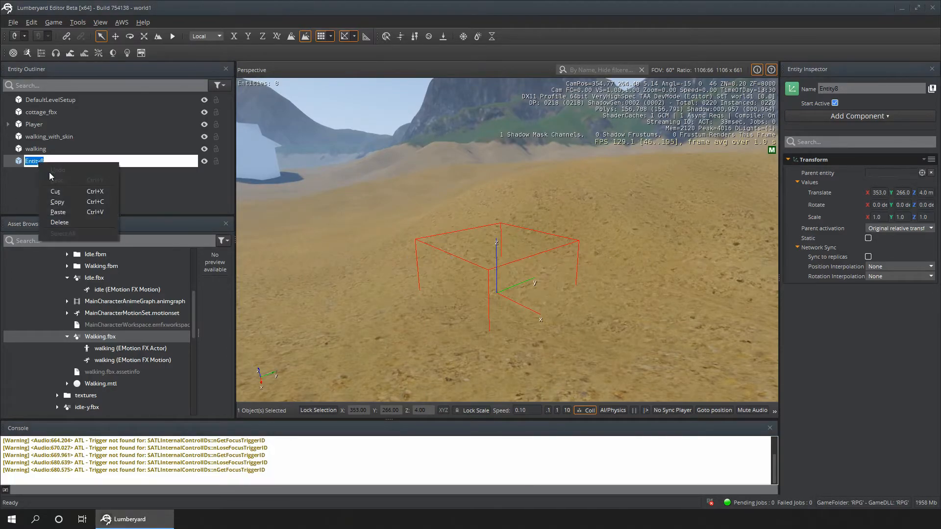
key(Escape)
text(Ma)
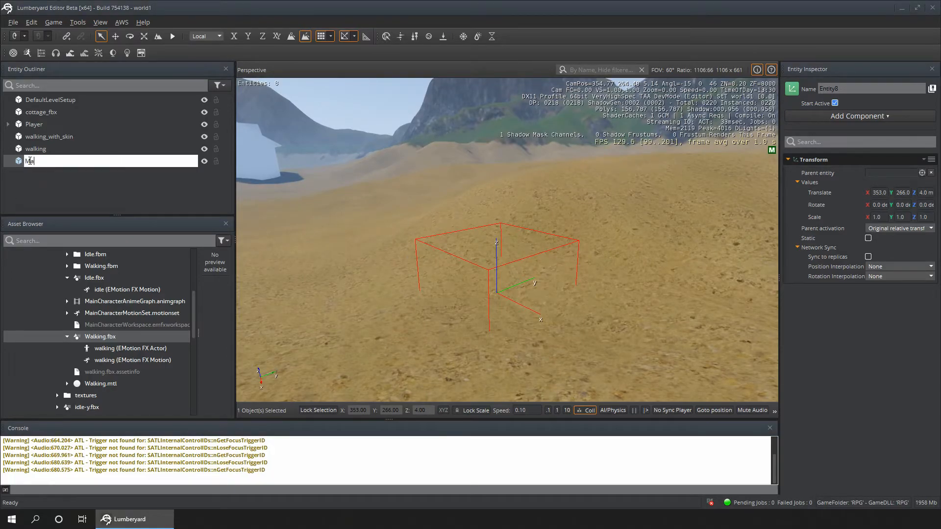
text(inCharacter)
key(Return)
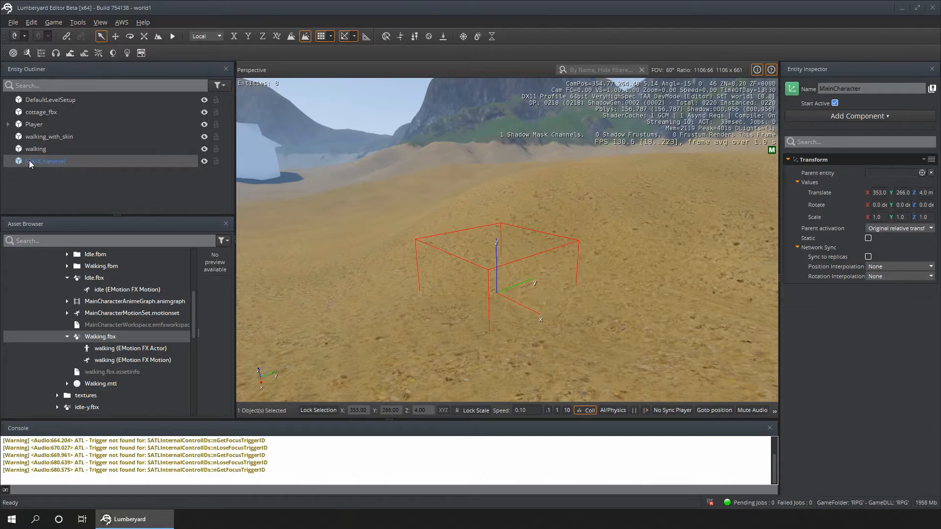
- Create a child entity named Camera under MainCharacter
right_click(60, 162)
click(70, 177)
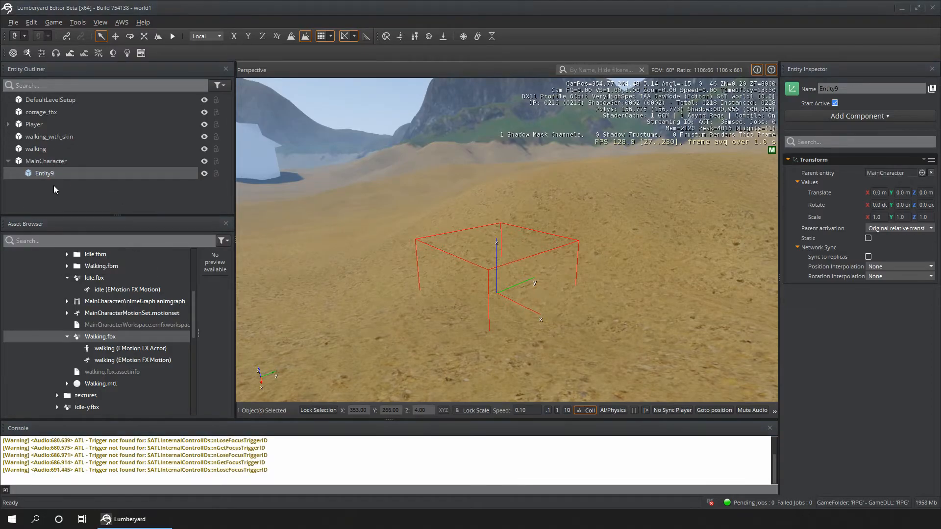
double_click(49, 173)
text(camera)
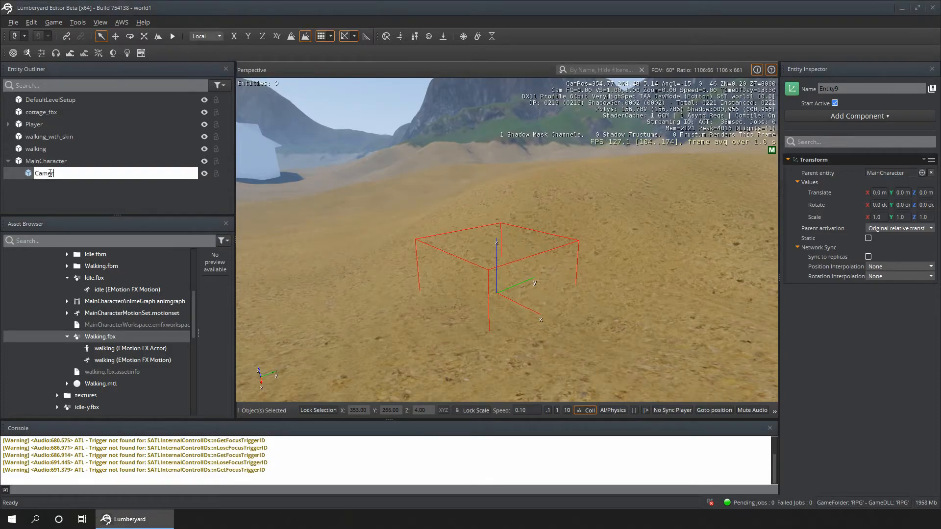
key(Return)
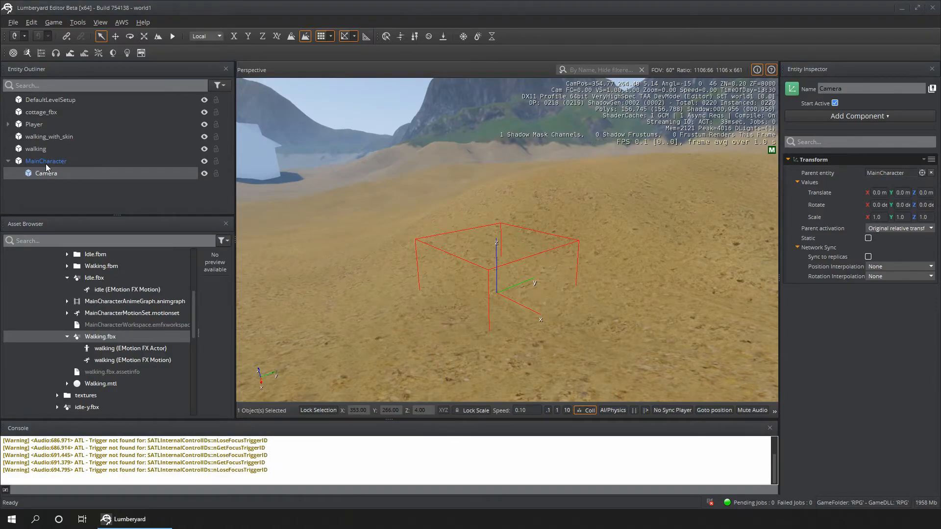
- Create a second child entity under MainCharacter and name it Character
right_click(45, 164)
click(81, 176)
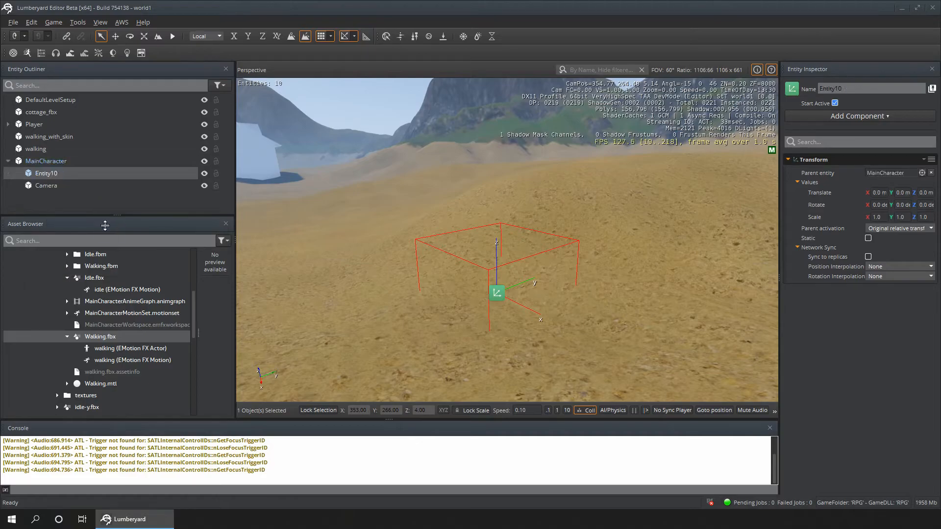
double_click(52, 176)
text(Character)
key(Return)
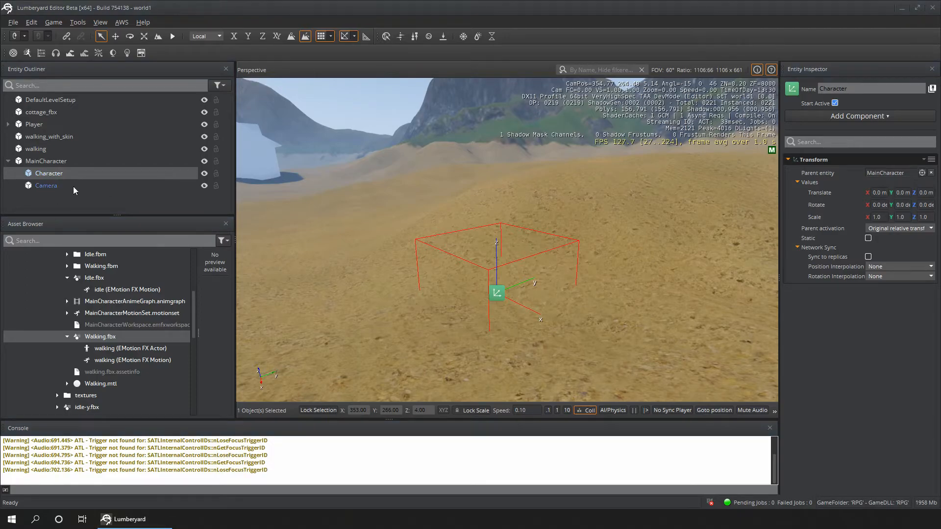
- Add a Camera component to the Camera entity and set its field of view to 60 degrees
click(56, 186)
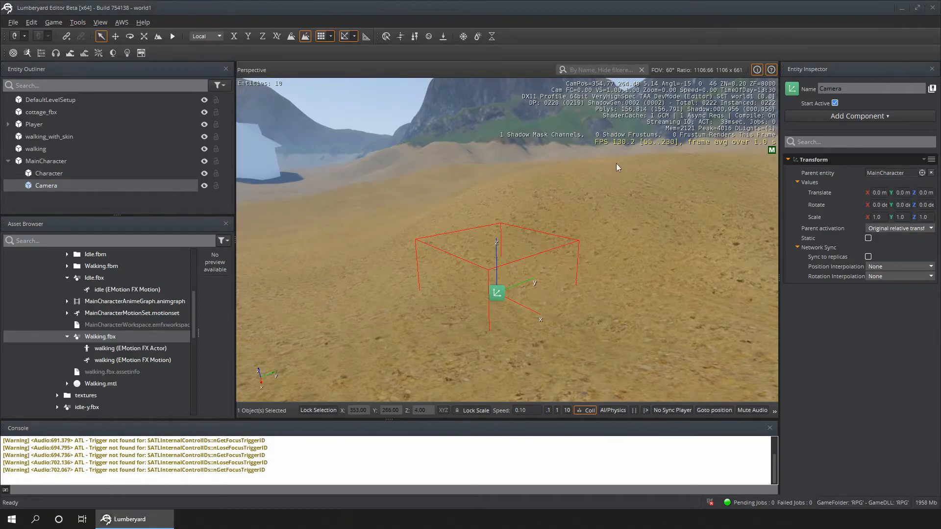
click(830, 116)
text(camer)
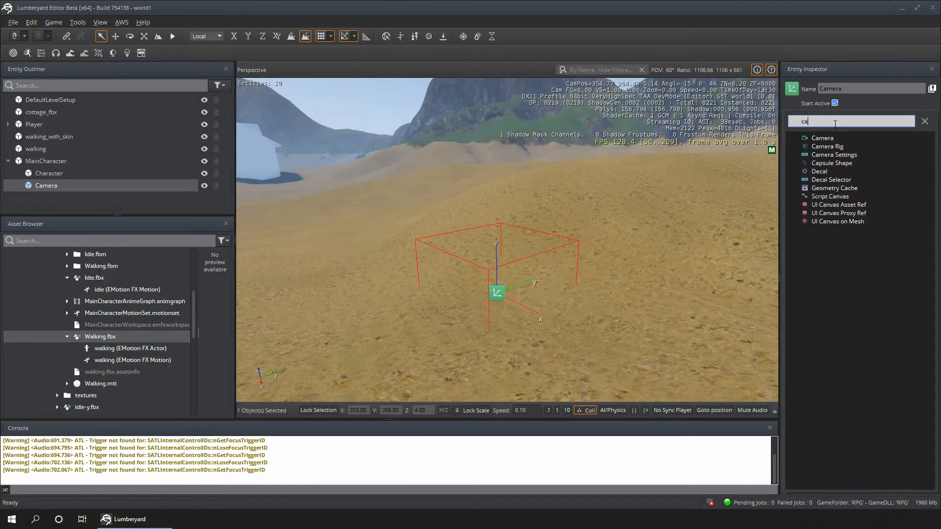
click(821, 139)
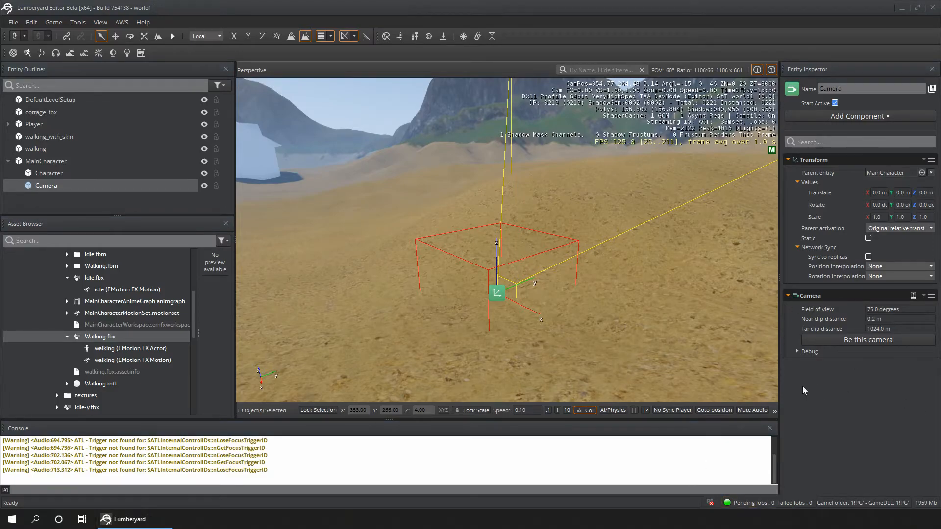
click(874, 310)
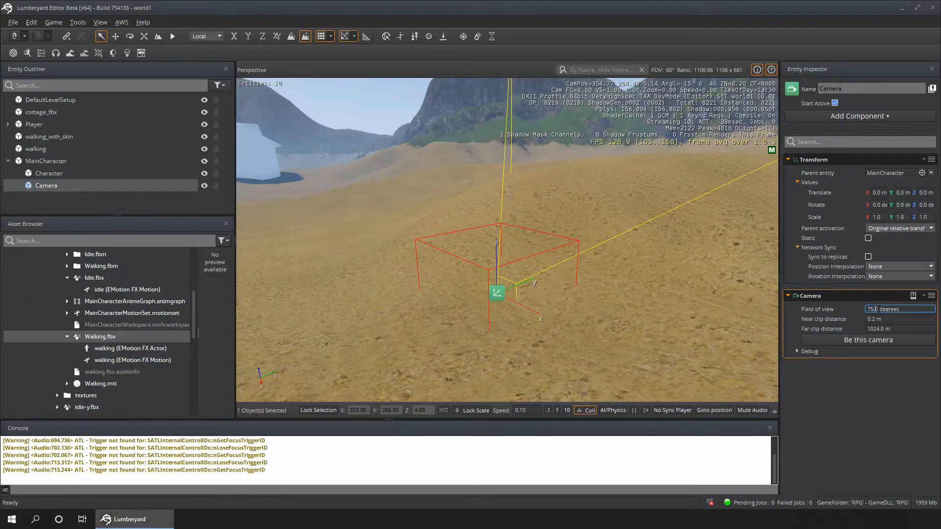
text(60)
key(Return)
key(alt+Tab)
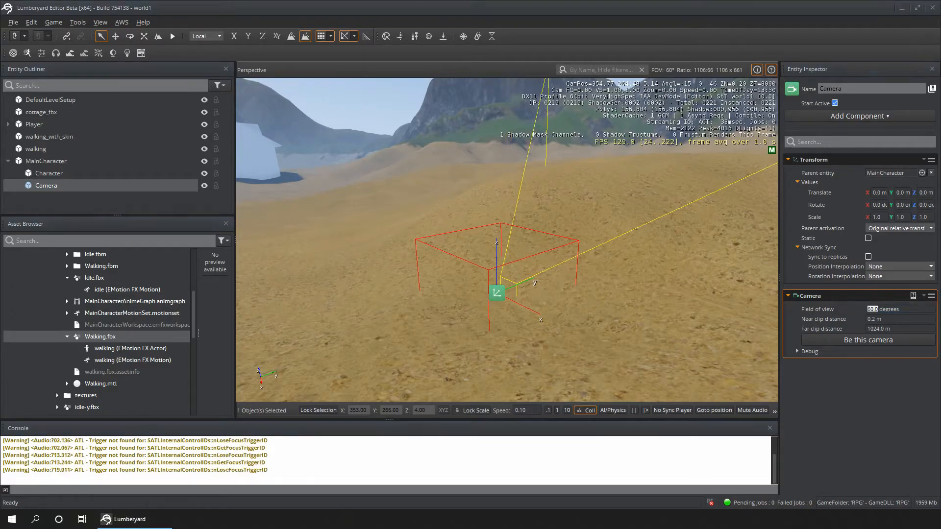
- Add an Actor component to the Character entity and assign the walking EMotion FX actor from Walking.fbx
click(61, 171)
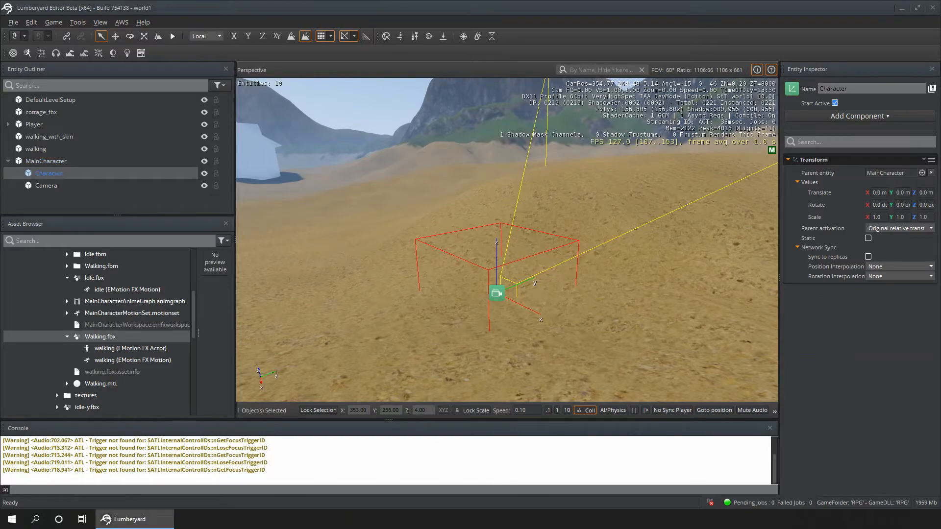
click(862, 118)
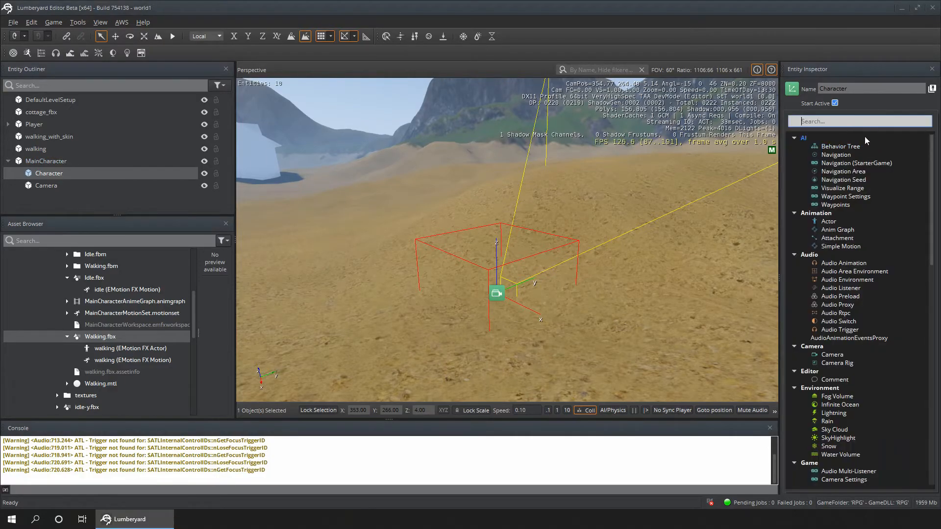
click(828, 222)
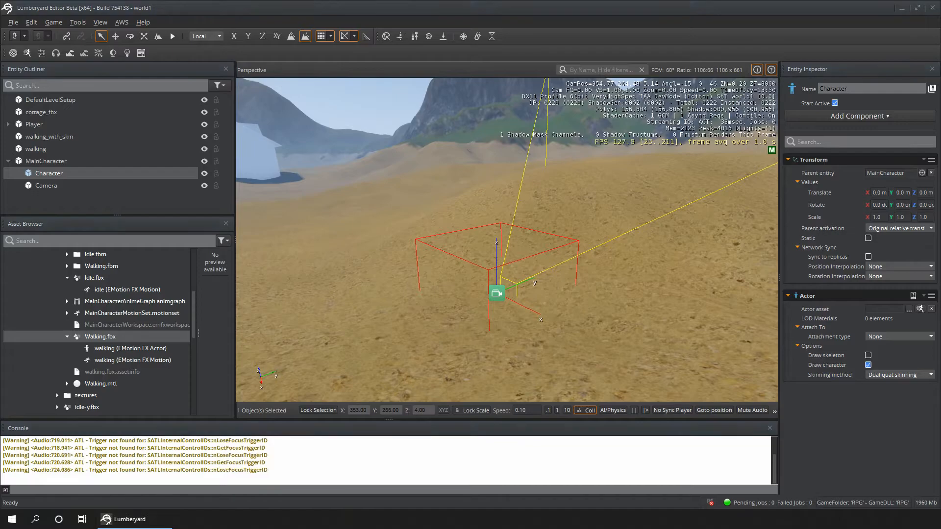
click(909, 310)
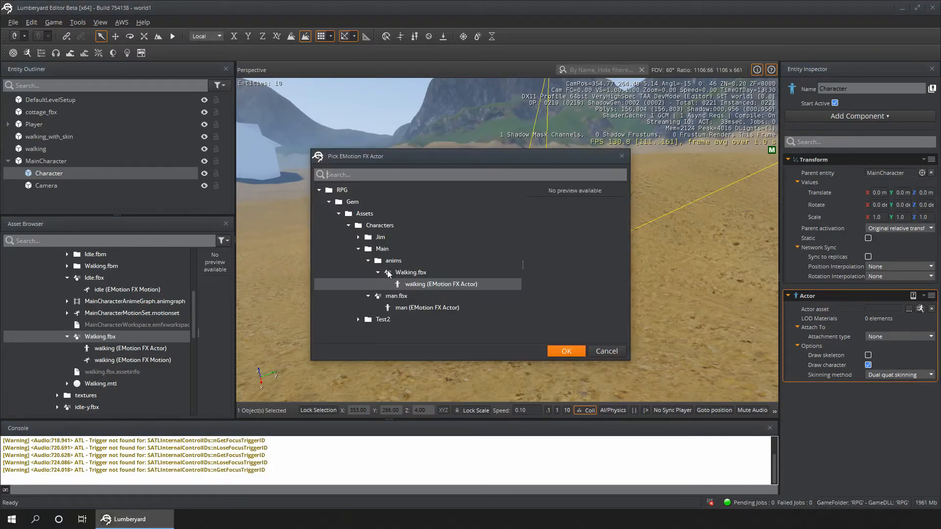
click(566, 351)
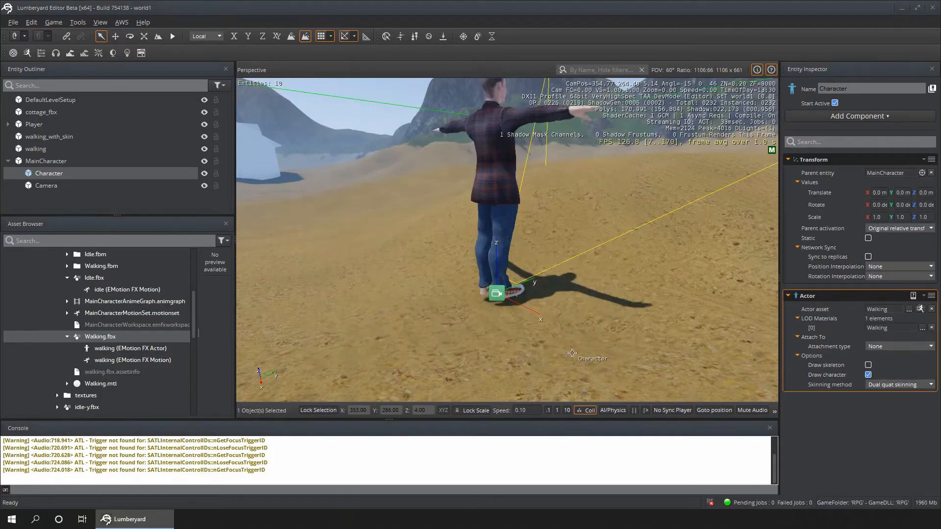
- Examine the character model in the viewport from its side and from above
scroll(564, 280, down, 5)
scroll(564, 201, up, 3)
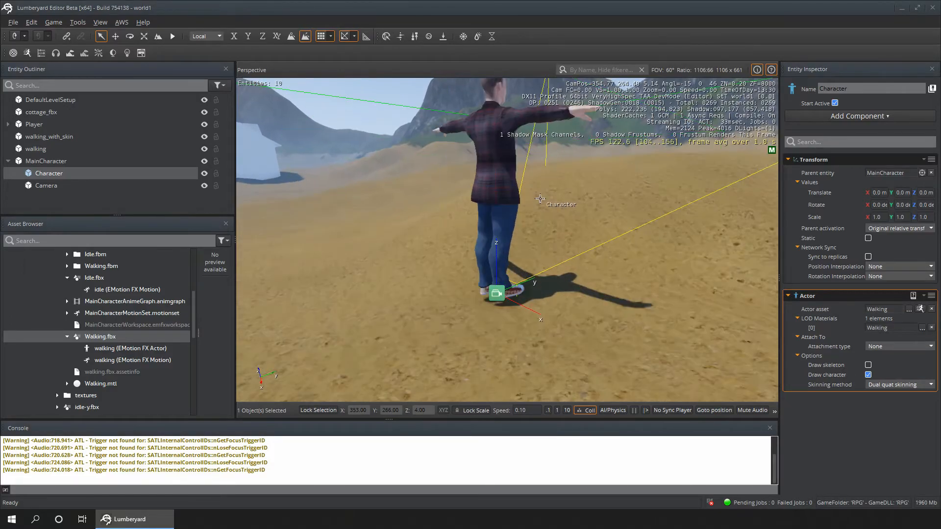
right_drag(564, 201, 485, 211)
key(d)
key(w)
key(d)
key(w)
key(s)
key(a)
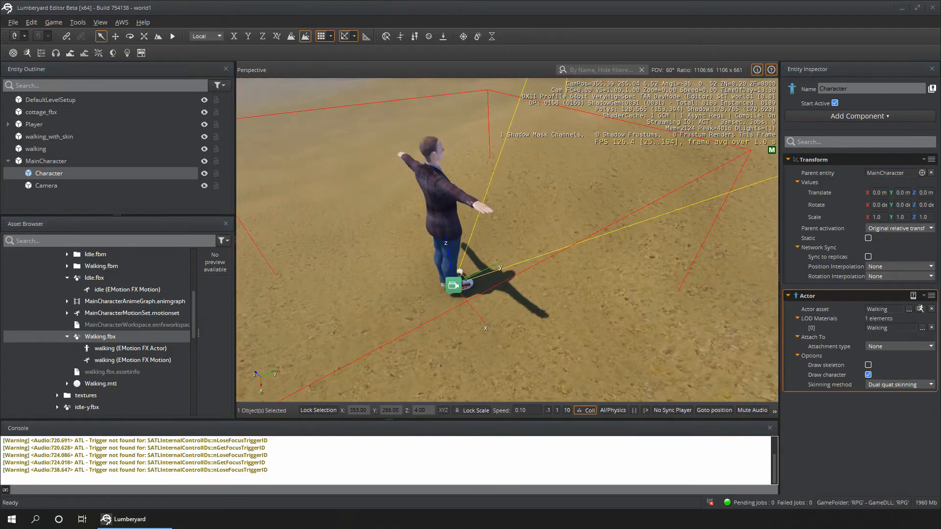
- Add an Anim Graph component to the Character entity and assign MainCharacterAnimeGraph.animgraph as its anim graph
double_click(58, 173)
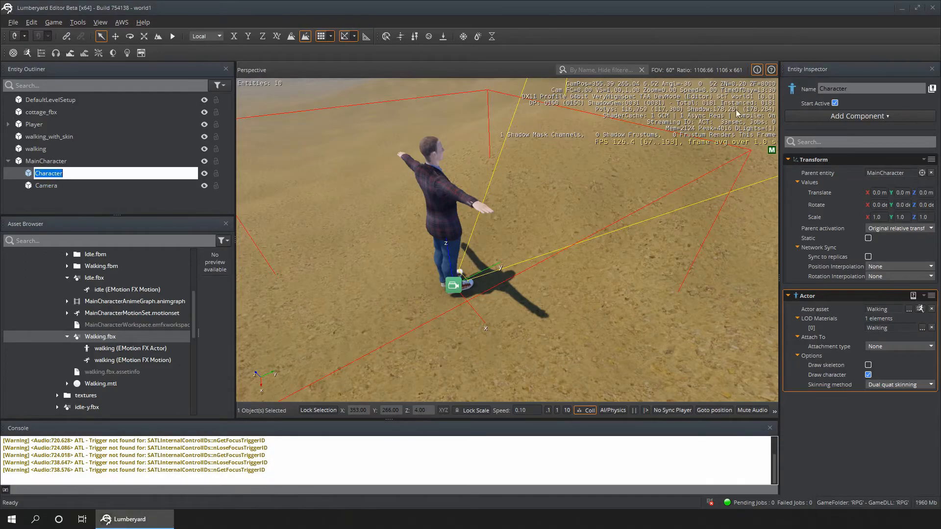
click(858, 118)
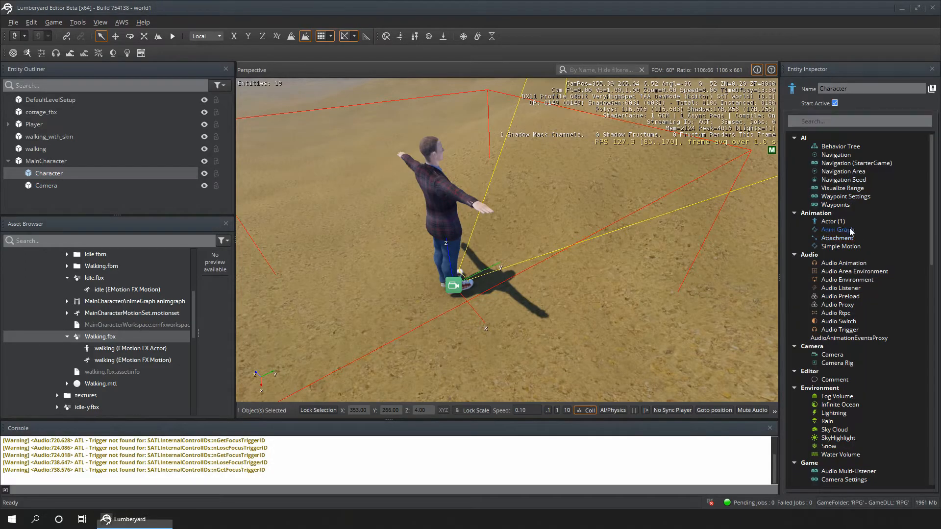
click(840, 234)
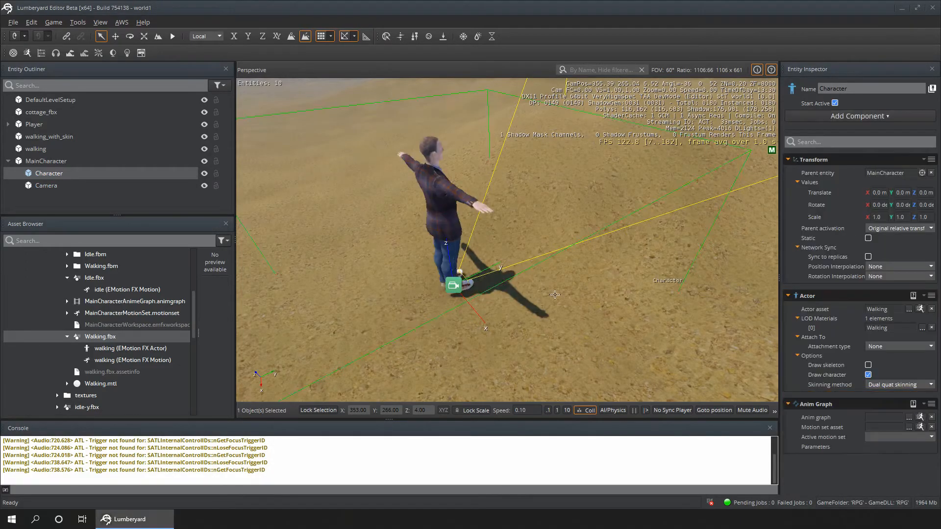
click(909, 417)
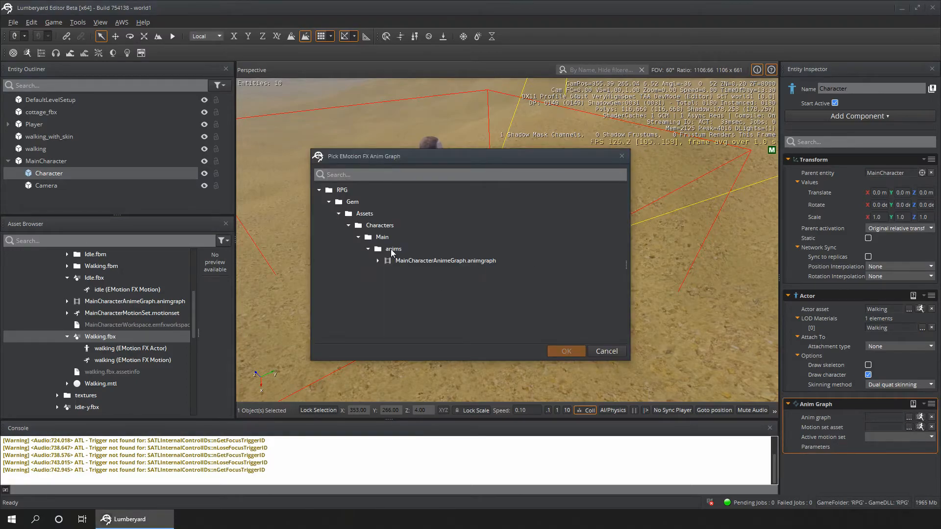
click(440, 261)
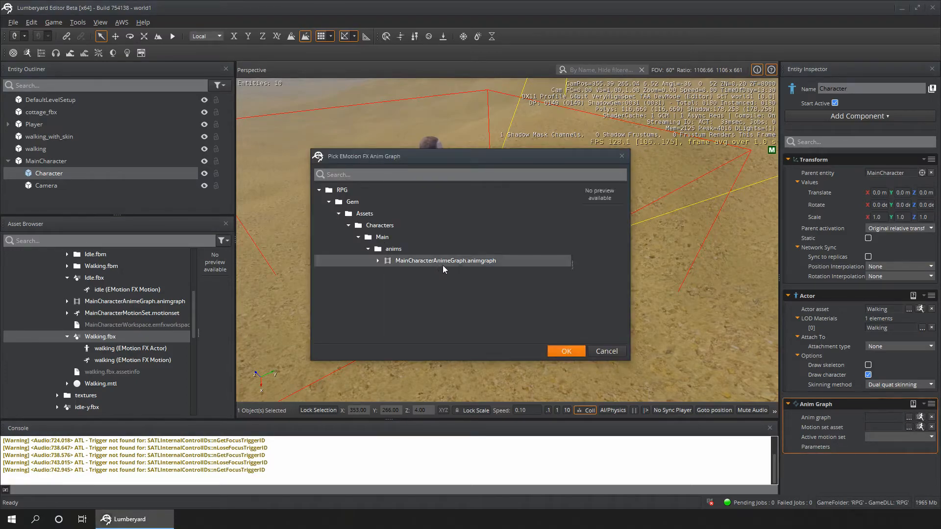
click(571, 351)
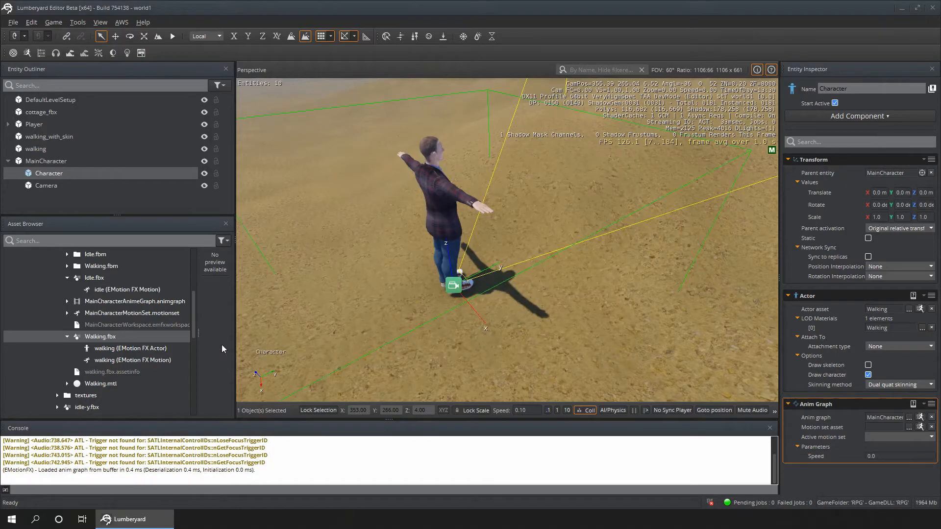
- Assign MainCharacterMotionSet.motionset from Characters/Main/anims as the Anim Graph component's motion set asset
click(909, 427)
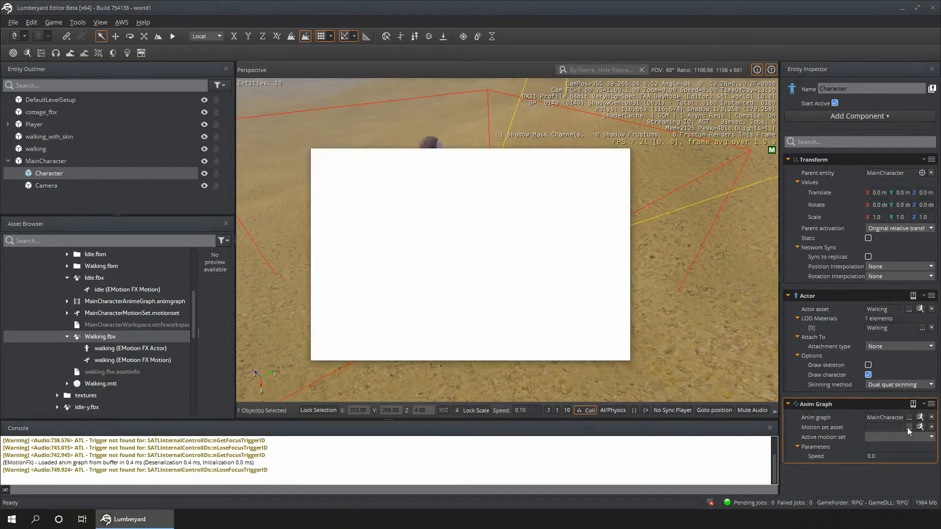
click(358, 238)
click(367, 249)
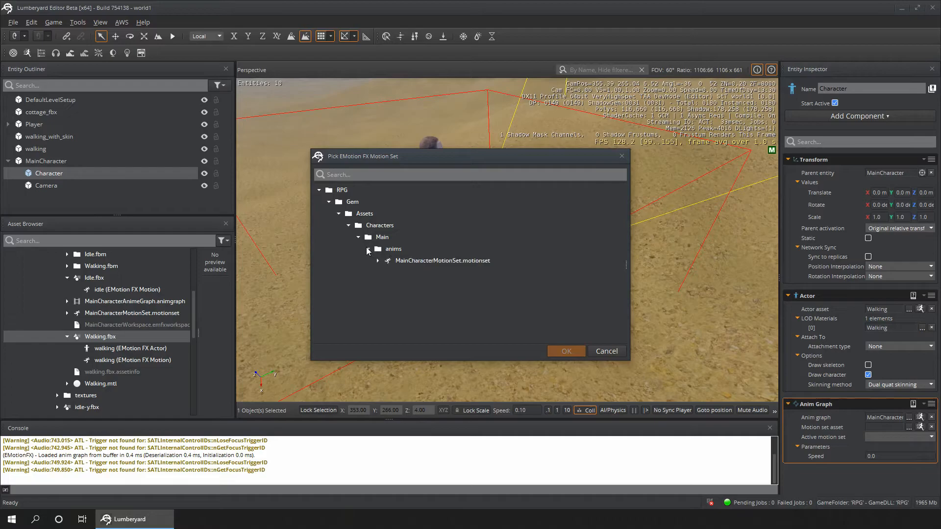
click(415, 260)
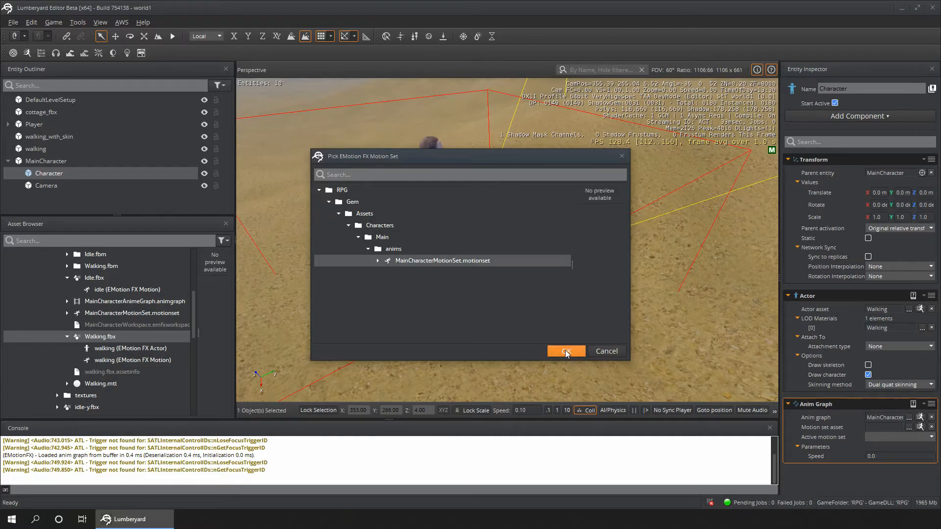
click(565, 351)
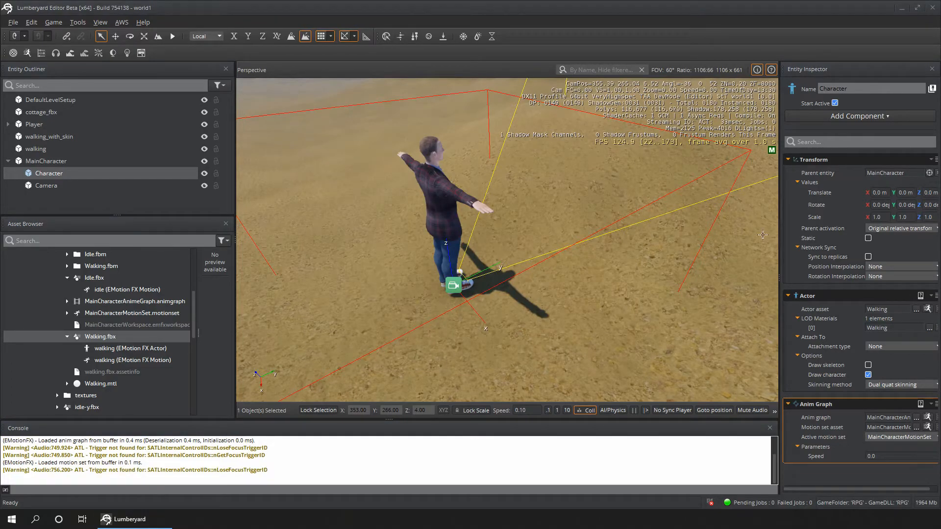
- Add a Character Physics component to the Character entity
click(857, 117)
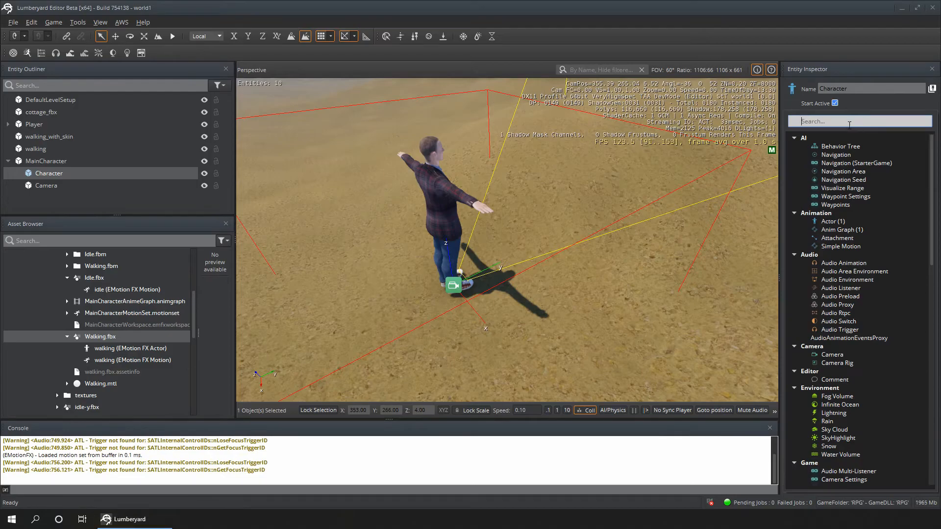
text(chara)
click(865, 139)
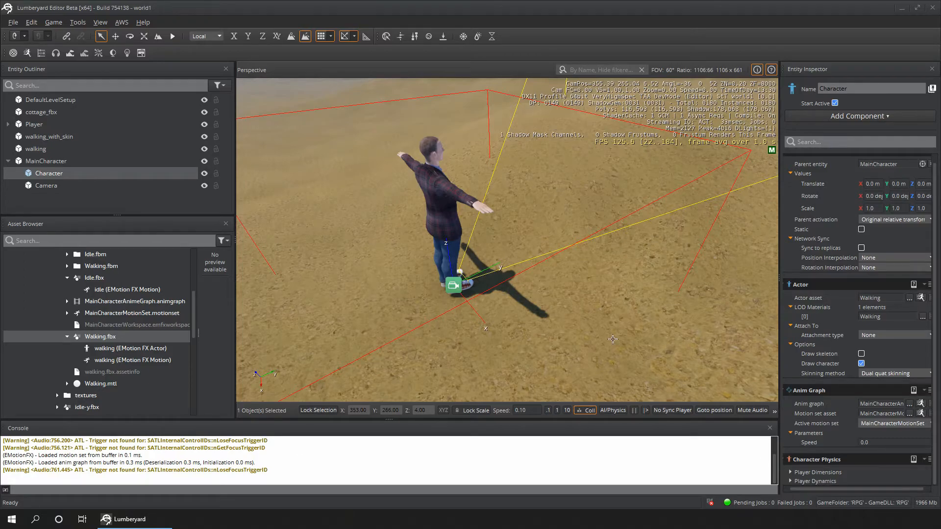
- Add a Lua Script component and an Input component to the Character entity
click(836, 117)
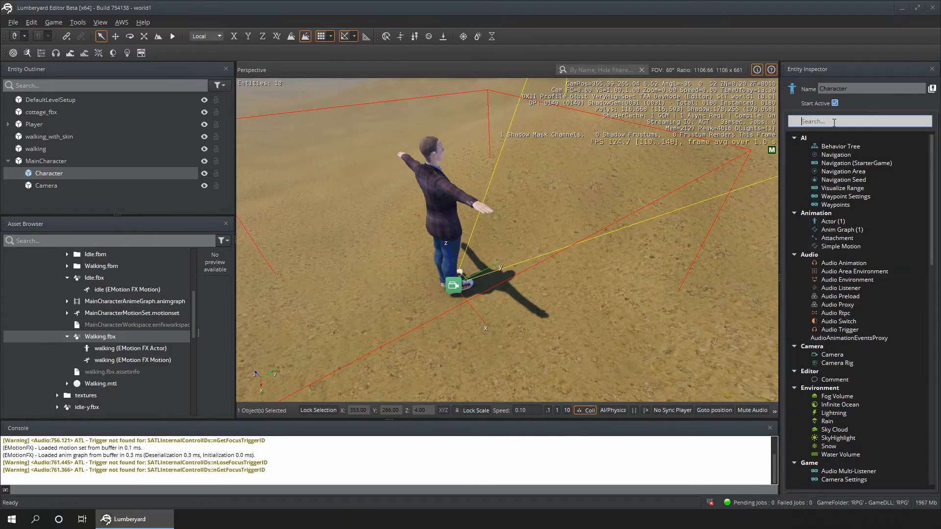
text(lua)
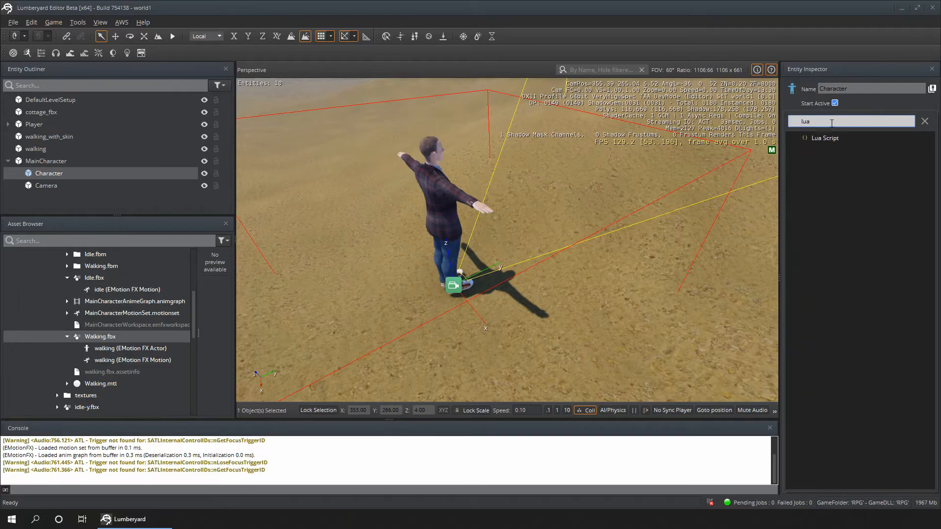
click(828, 139)
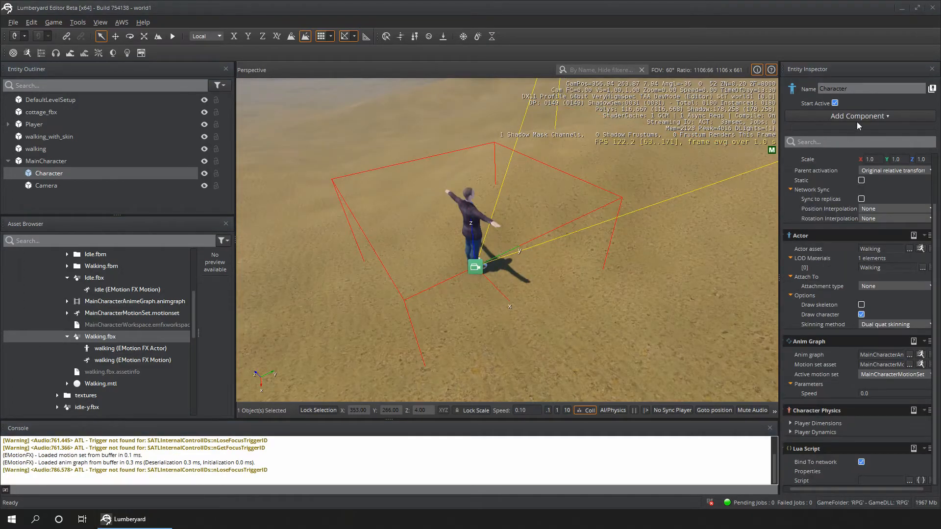
click(856, 117)
text(inp)
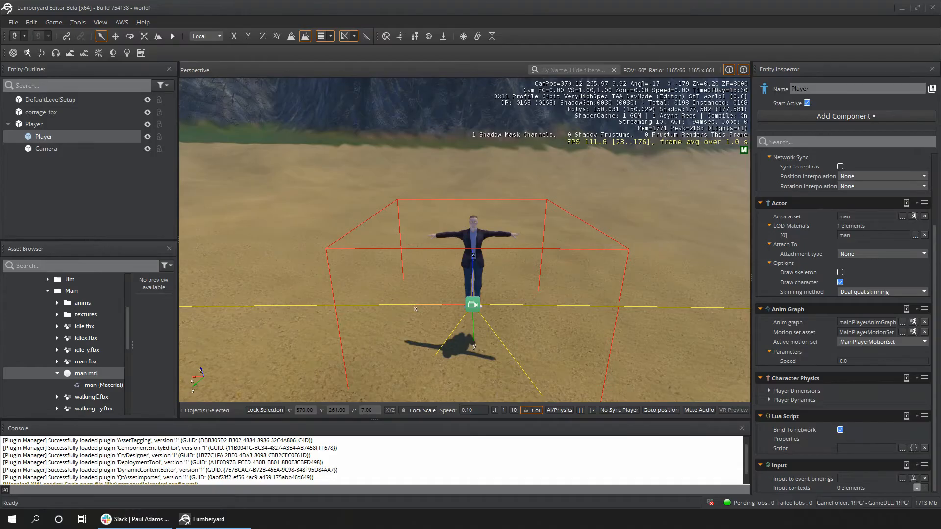
- Switch to File Explorer and open the Simple_JackLocomotion folder under dev/SamplesProject/AnimationSamples
drag(0, 84, 294, 38)
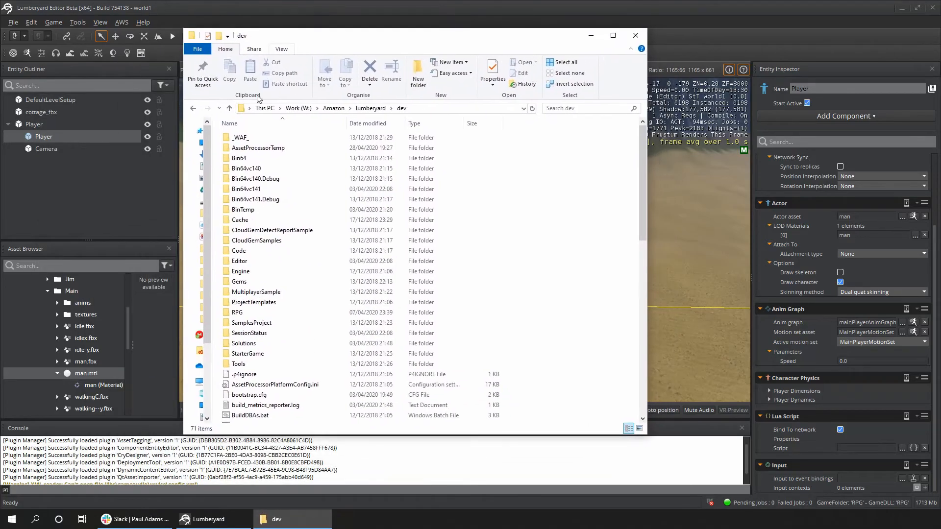
click(248, 323)
double_click(248, 323)
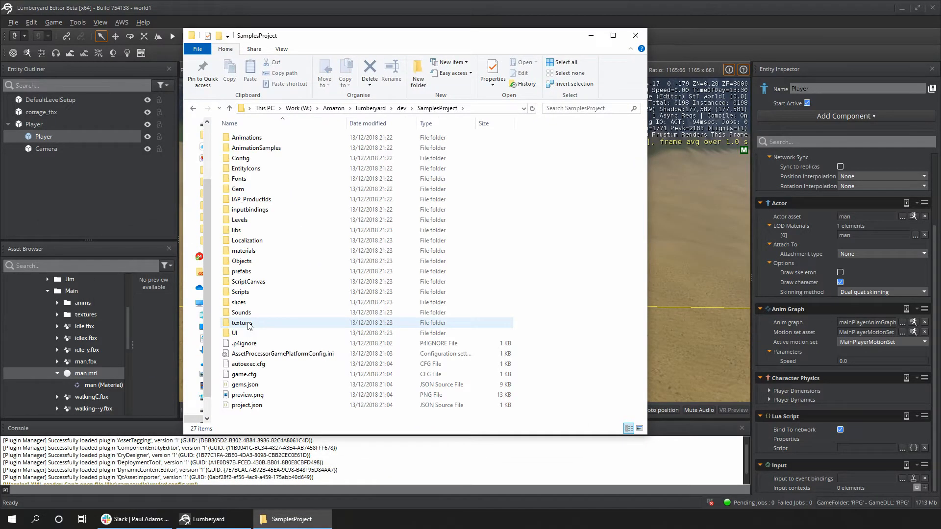
double_click(262, 149)
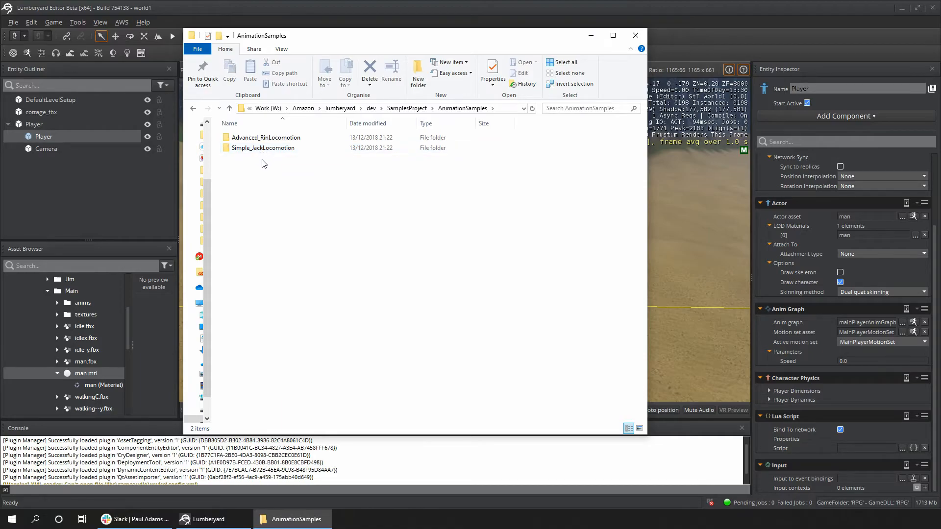
click(272, 154)
double_click(272, 153)
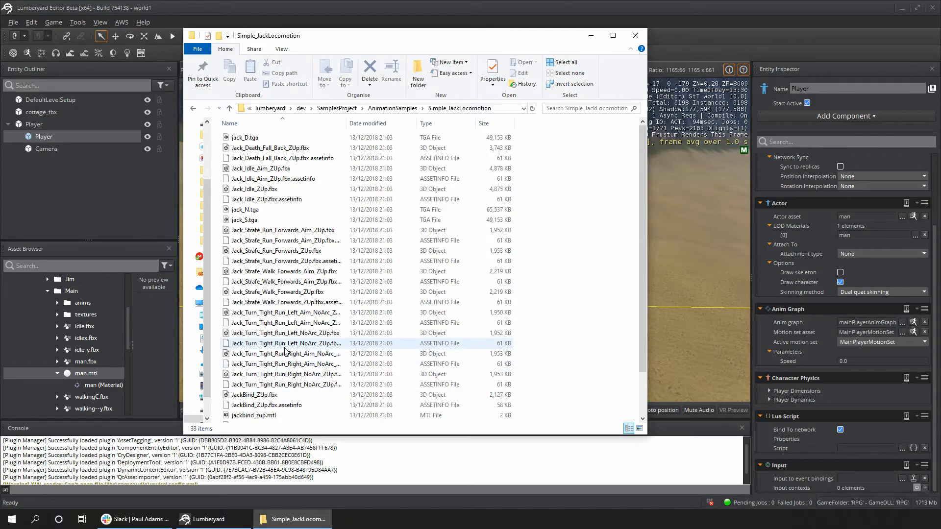
- Copy the Simple_JackLocomotion.lua and Simple_JackLocomotion.inputbindings files from the sample folder
scroll(288, 338, down, 2)
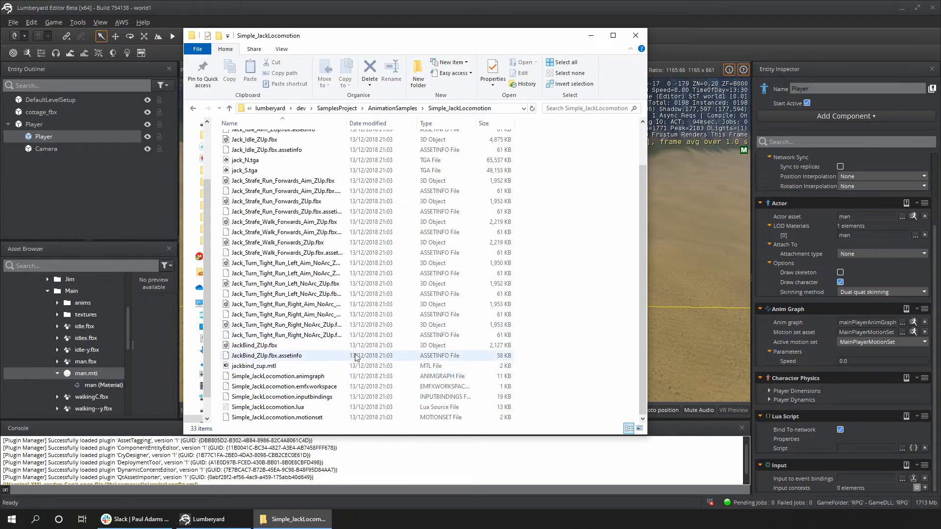
click(293, 408)
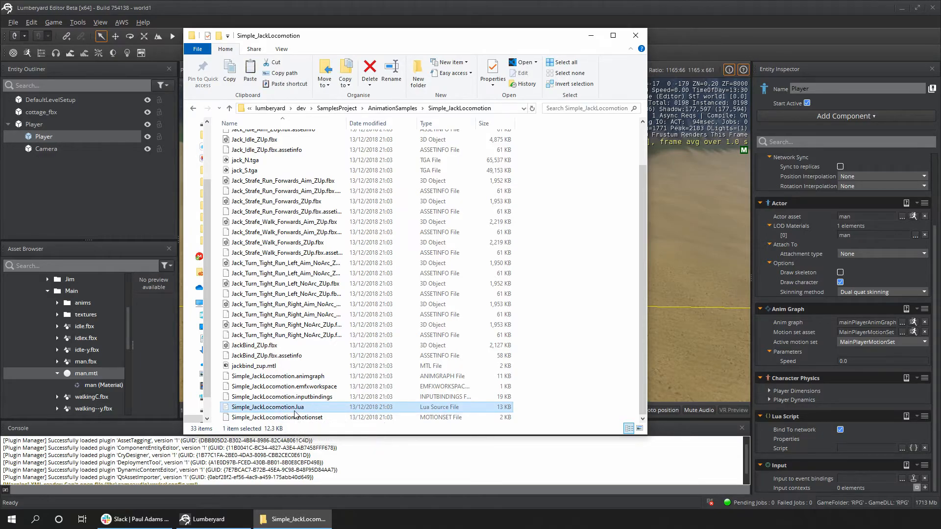
double_click(294, 411)
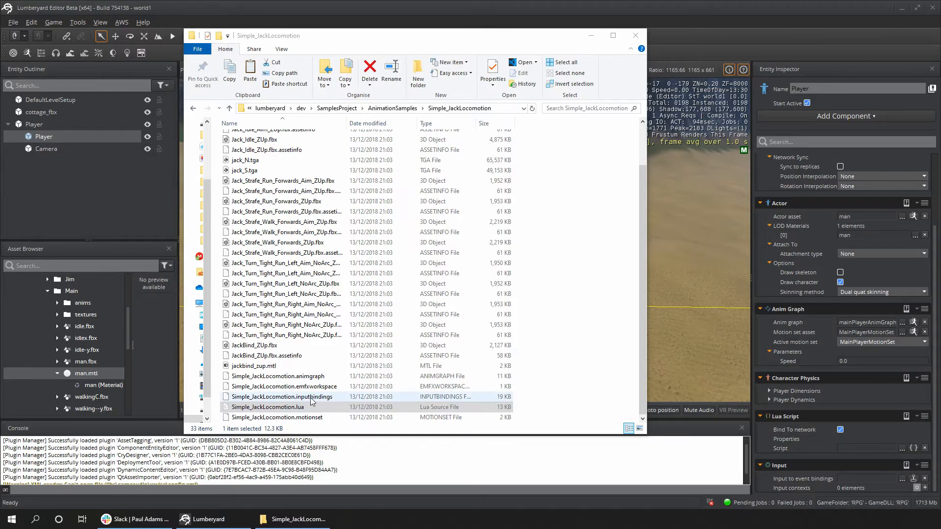
ctrl+click(311, 397)
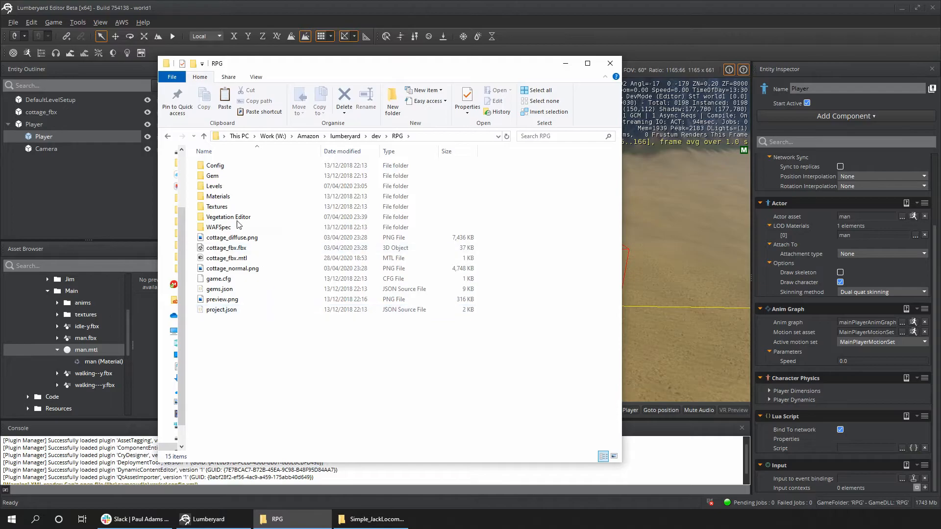
- Paste the copied script and input bindings files into the project's RPG/Gem/Assets/Characters/Main folder
double_click(221, 175)
double_click(221, 168)
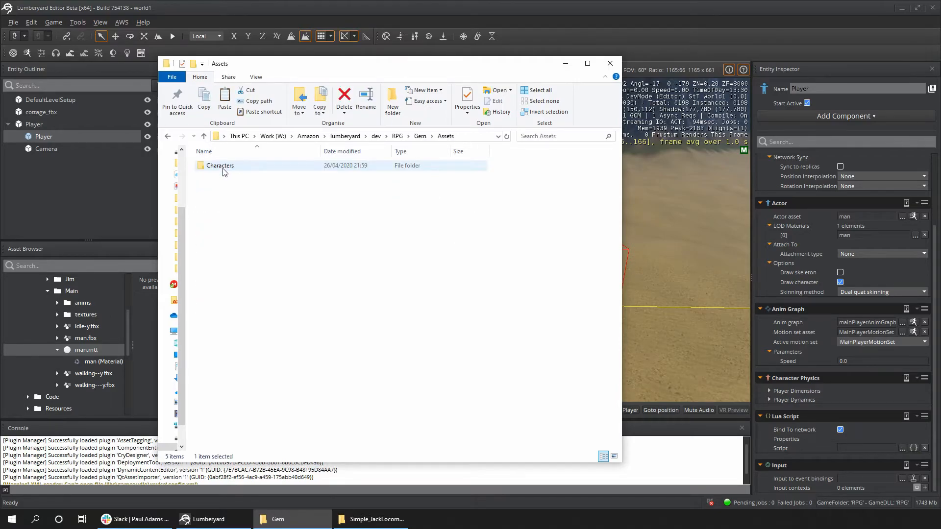
double_click(220, 167)
double_click(221, 186)
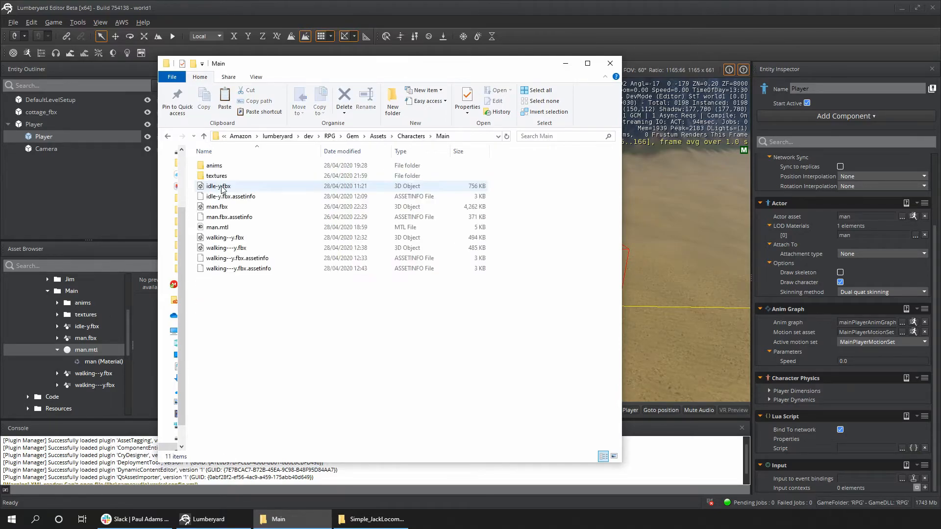
key(ctrl+v)
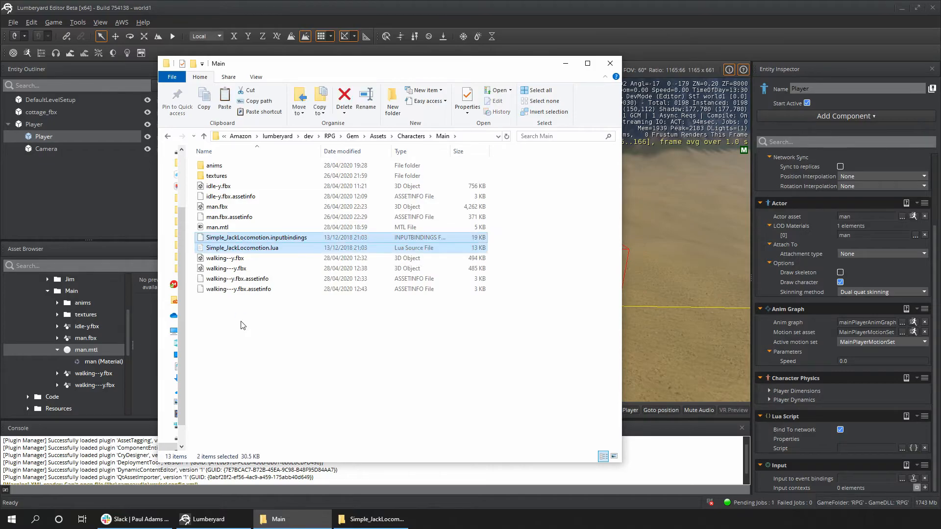
click(306, 356)
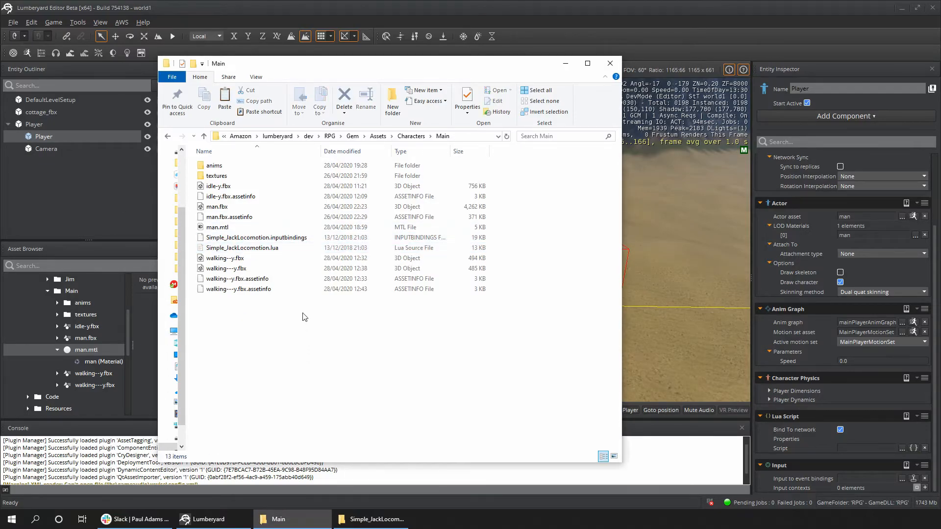
- Rename the pasted input bindings file as MainPlayerBindings.inputbindings
right_click(288, 239)
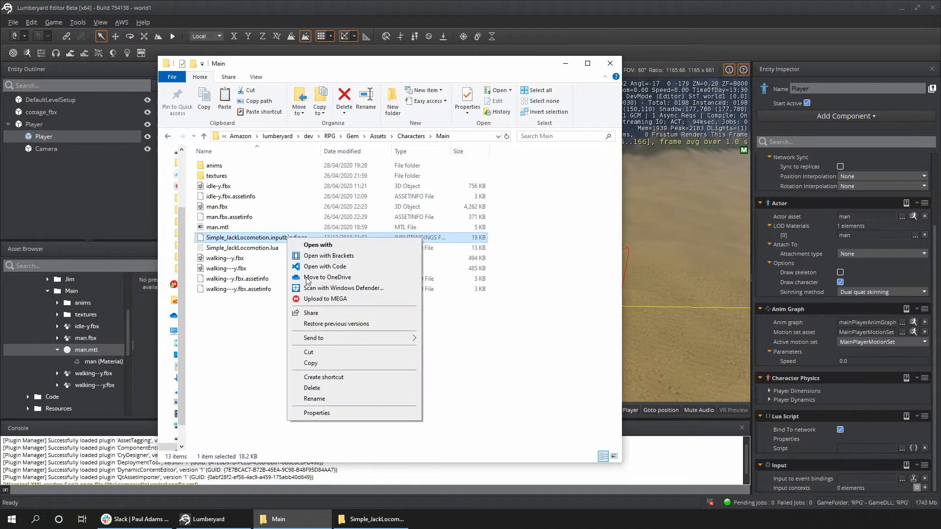
click(314, 398)
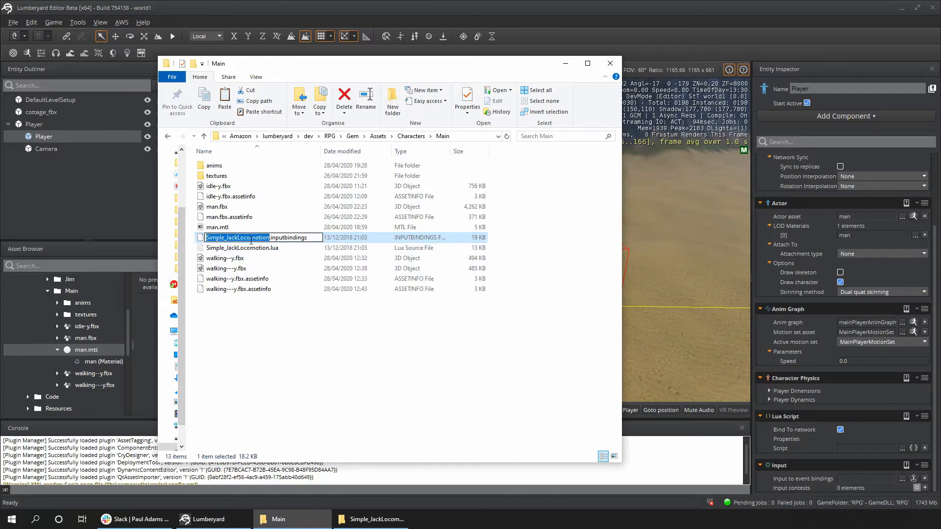
text(MainPlayerBindings)
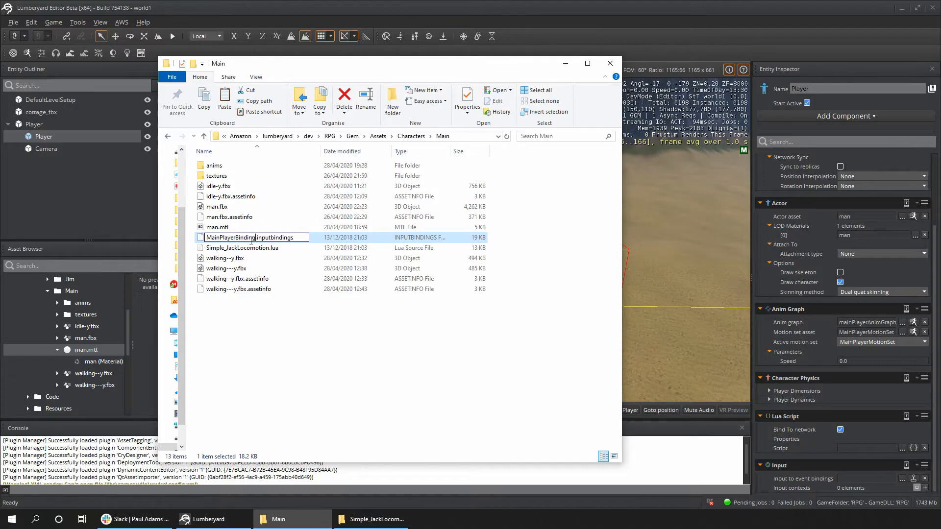
key(Return)
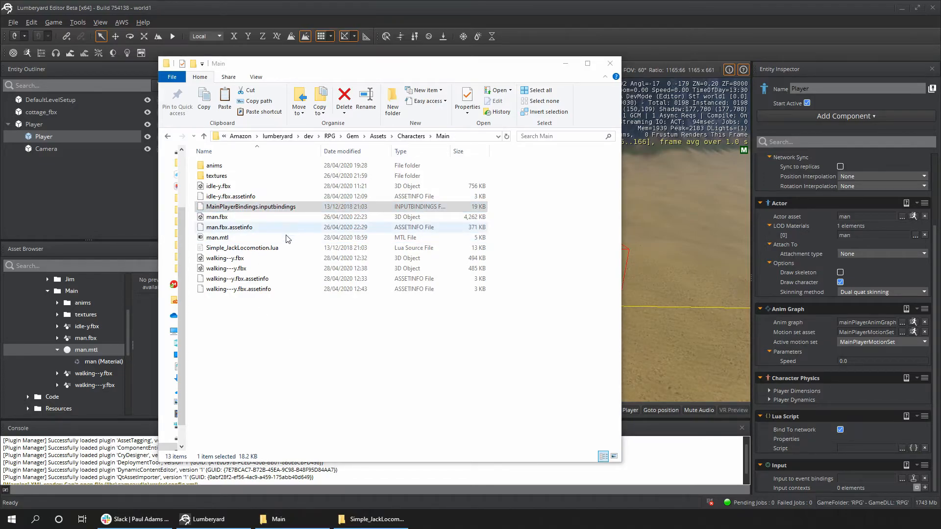
- Rename the pasted Lua script as Simple_MainPlayerLocomotion.lua and close the Main folder window
click(245, 247)
right_click(246, 247)
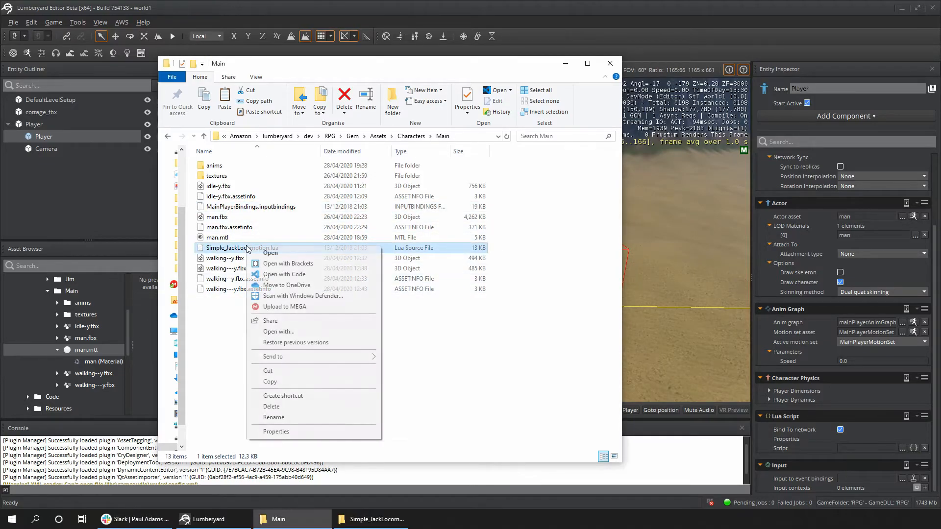
click(287, 417)
drag(225, 247, 270, 248)
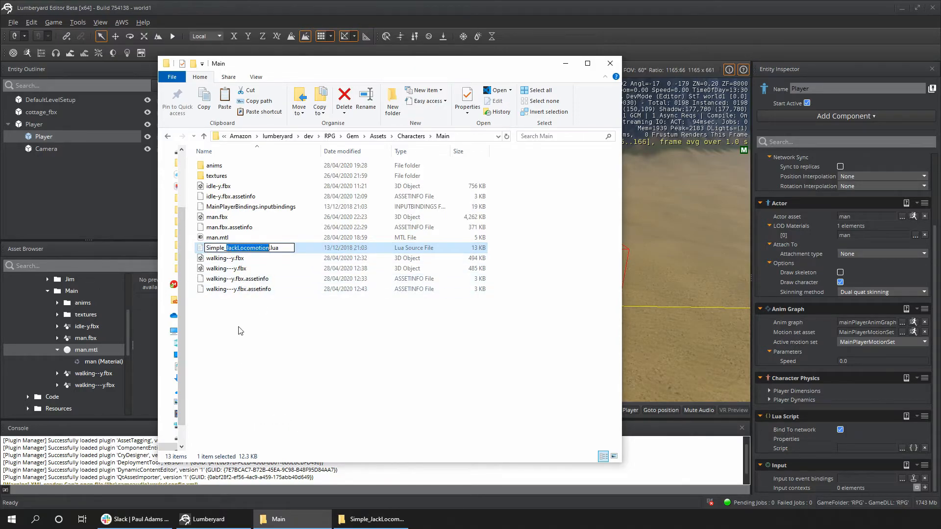
key(Left)
key(BackSpace)
key(BackSpace)
key(BackSpace)
key(BackSpace)
text(MainPlayer)
key(Return)
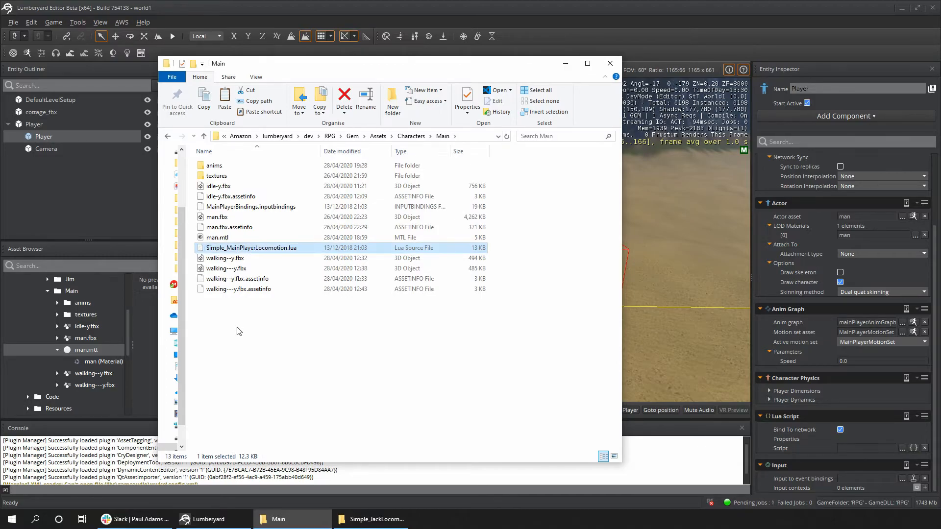
click(34, 336)
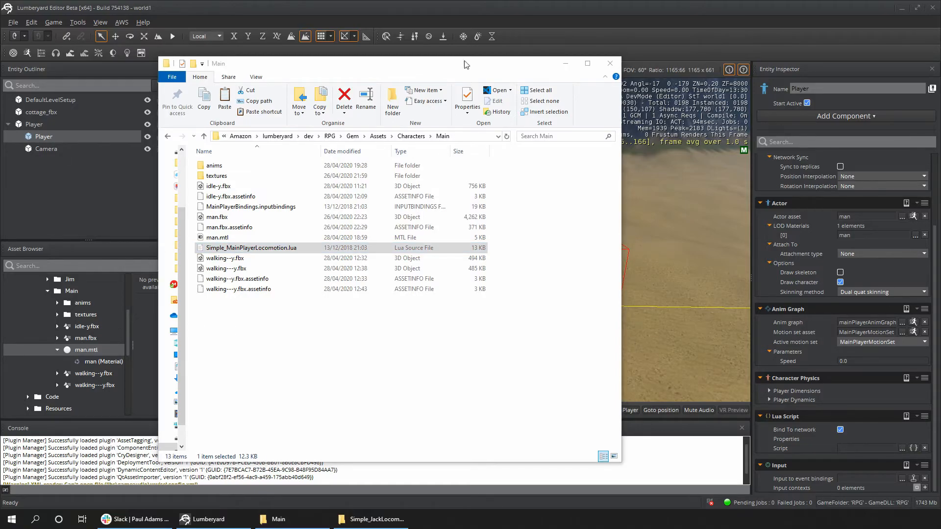
click(607, 63)
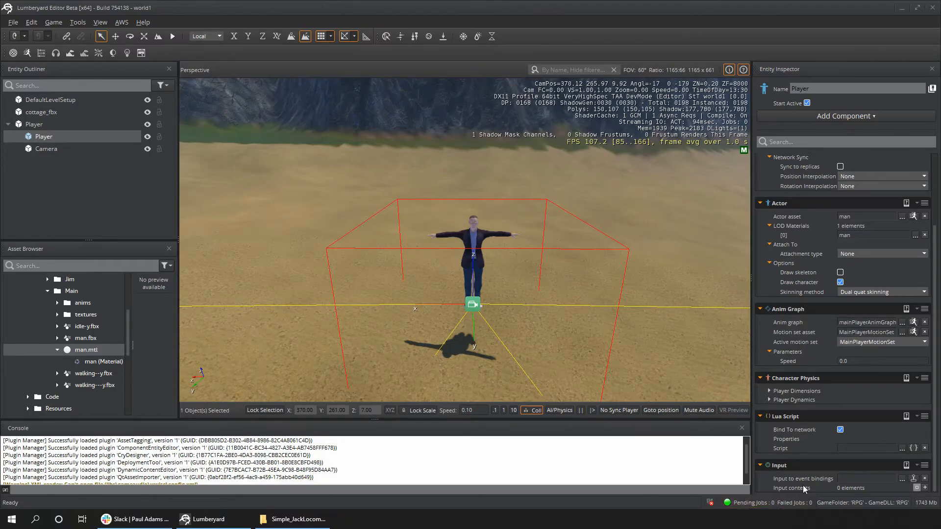
- Assign MainPlayerBindings.inputbindings from RPG/Gem/Assets/Characters/Main as the Input component's event bindings on the Player entity
click(901, 479)
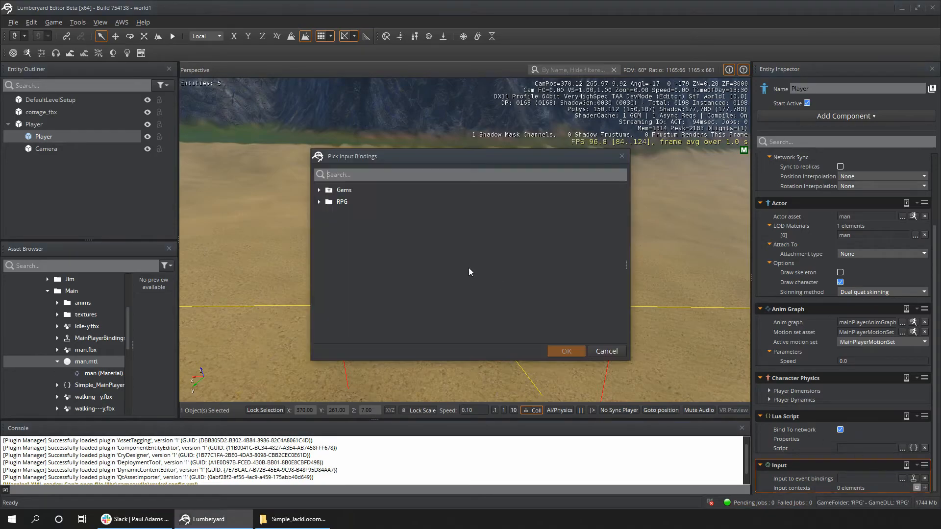
click(319, 201)
click(329, 214)
click(338, 225)
click(348, 237)
click(358, 249)
click(368, 260)
click(368, 260)
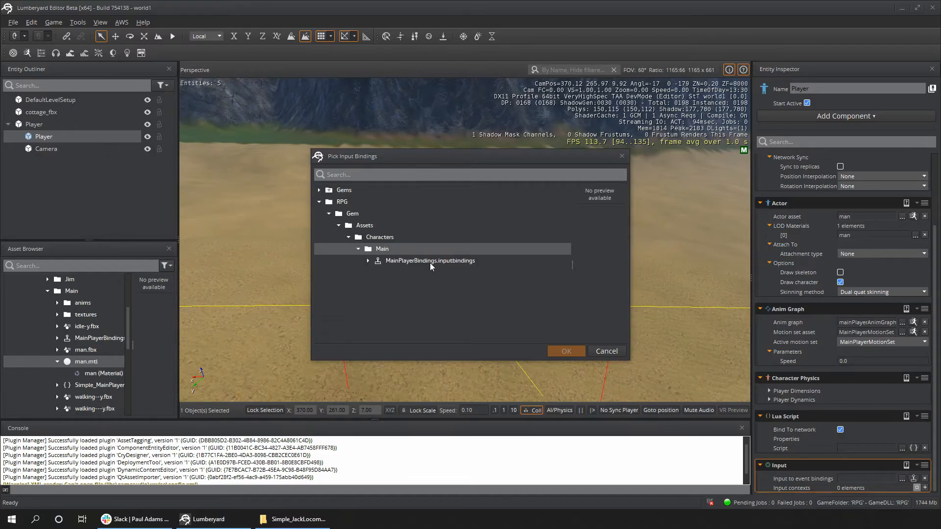
click(429, 261)
click(565, 351)
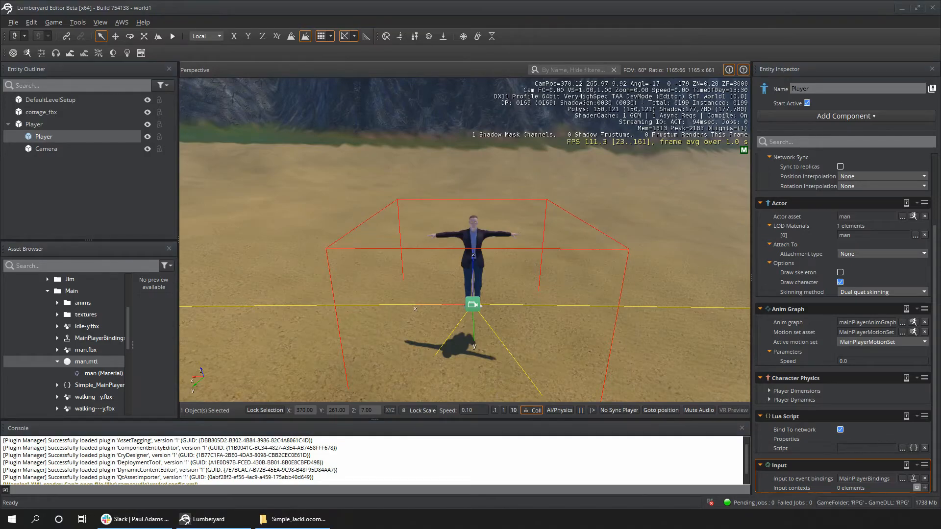
- Open the Lua Editor from the Player's Lua Script component and set its target to LuaIDE
click(913, 449)
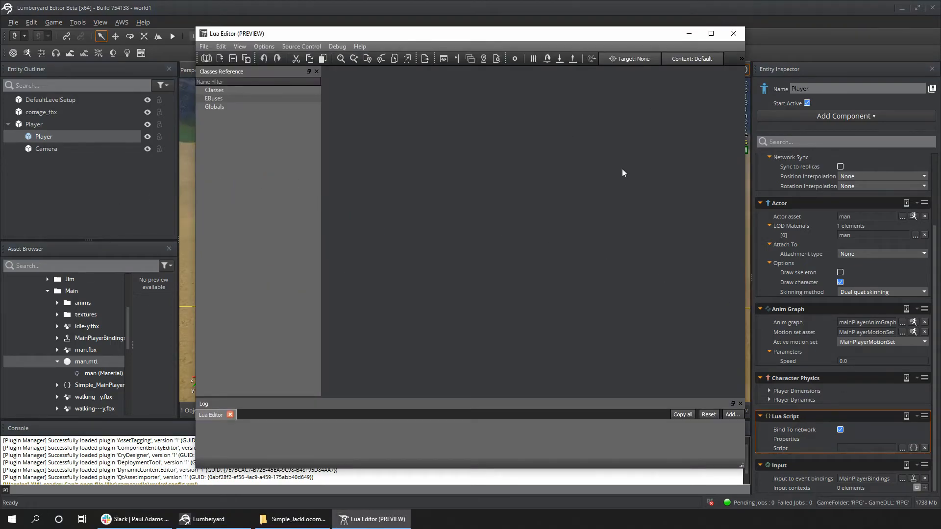
click(632, 60)
click(664, 75)
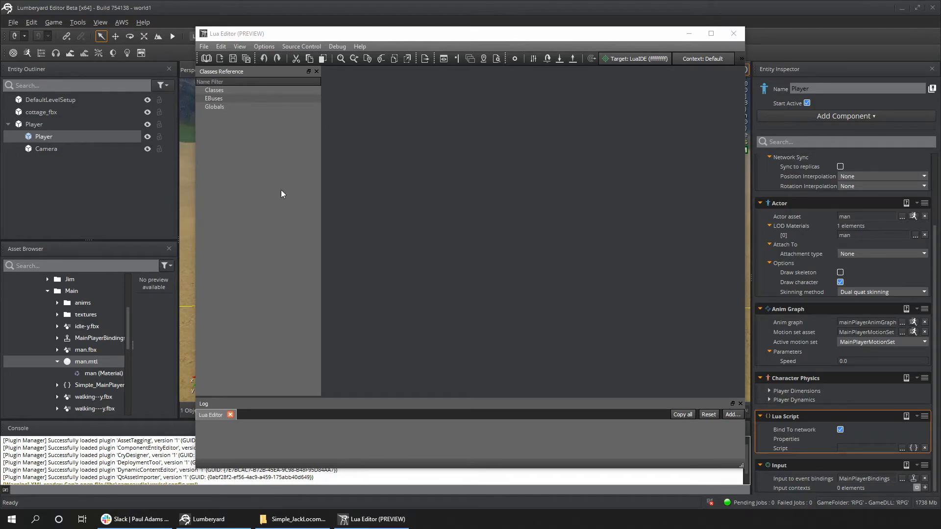
- Open Simple_MainPlayerLocomotion.lua from RPG/Gem/Assets/Characters/Main in the Lua Editor and maximize the editor window
click(204, 46)
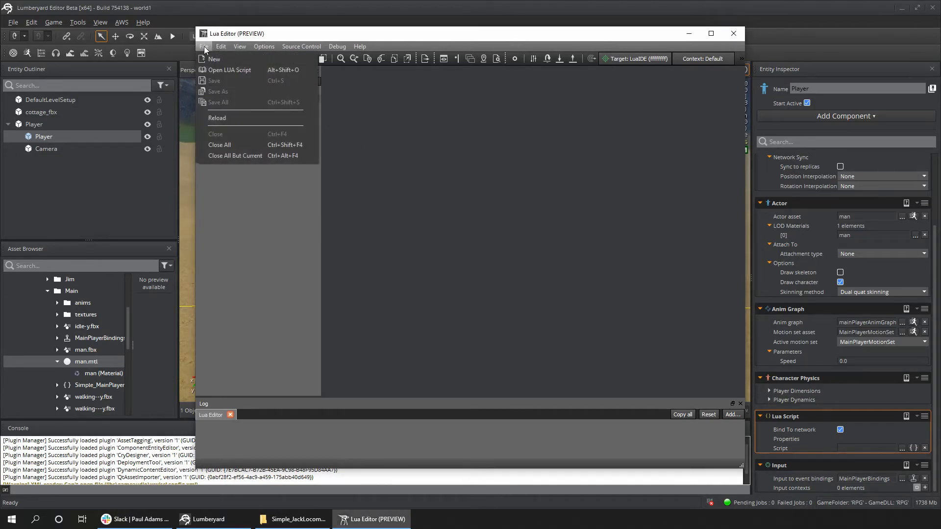
click(227, 70)
double_click(255, 208)
double_click(267, 120)
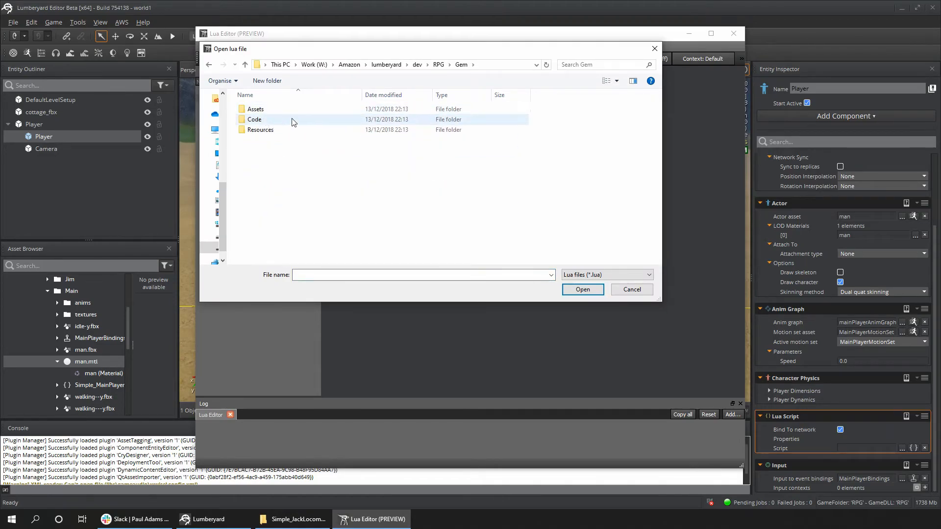
double_click(298, 110)
double_click(274, 110)
click(281, 128)
double_click(281, 129)
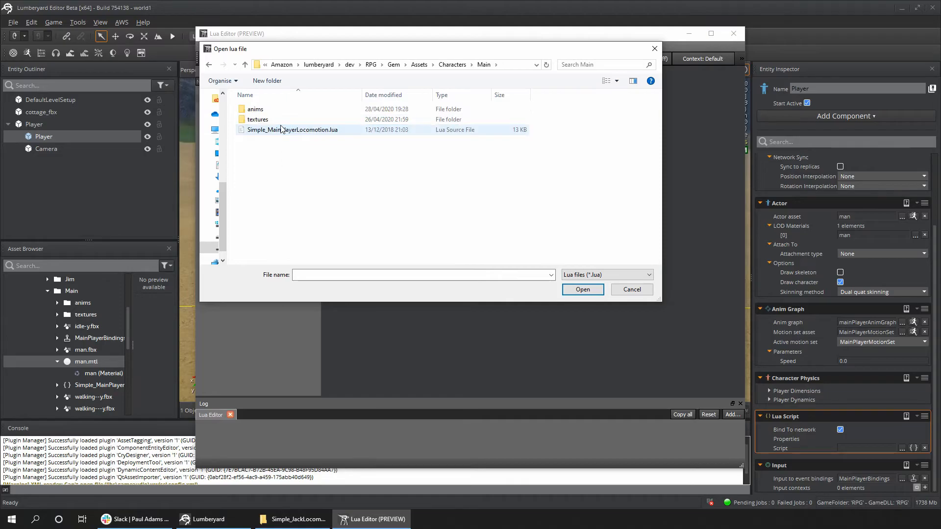
click(310, 132)
click(582, 290)
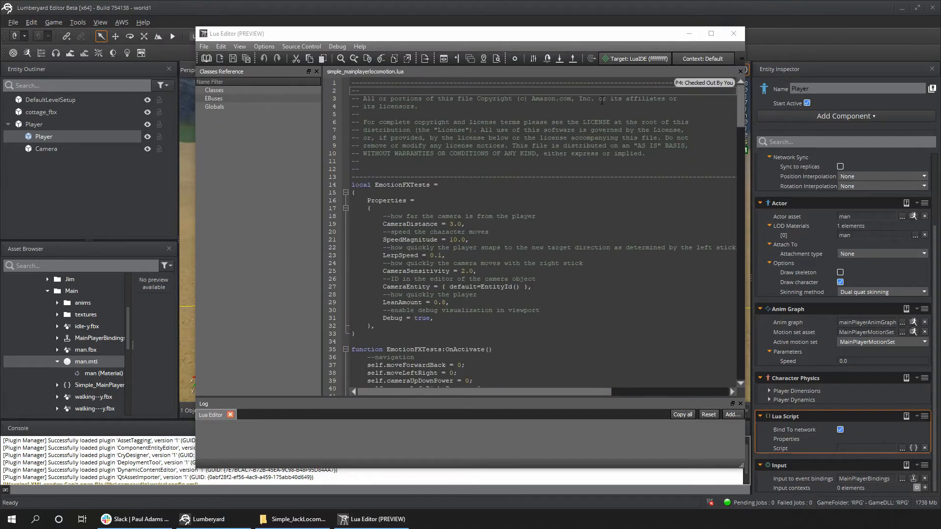
click(711, 33)
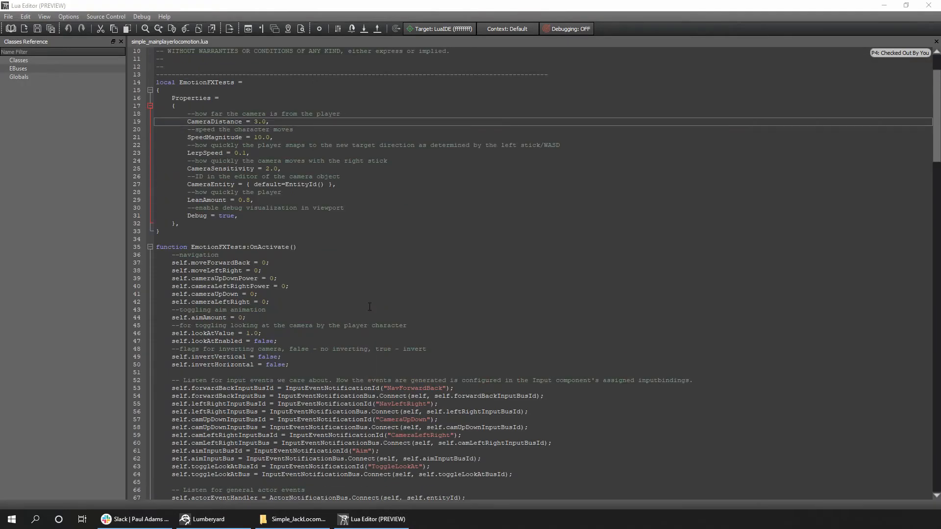
- Delete the Aim and ToggleLookAt input event ID and bus connection lines from the OnActivate function
scroll(368, 305, up, 3)
scroll(391, 292, down, 7)
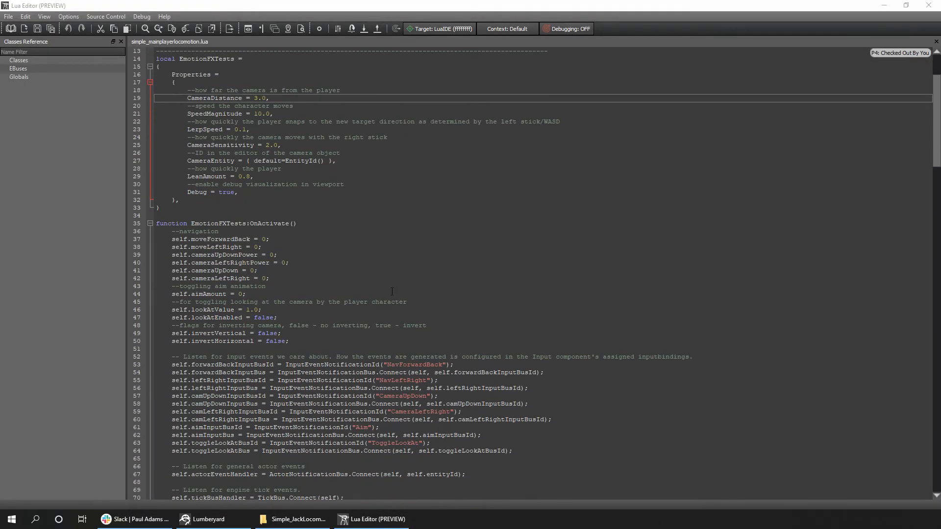
click(401, 358)
drag(509, 365, 119, 357)
key(BackSpace)
key(BackSpace)
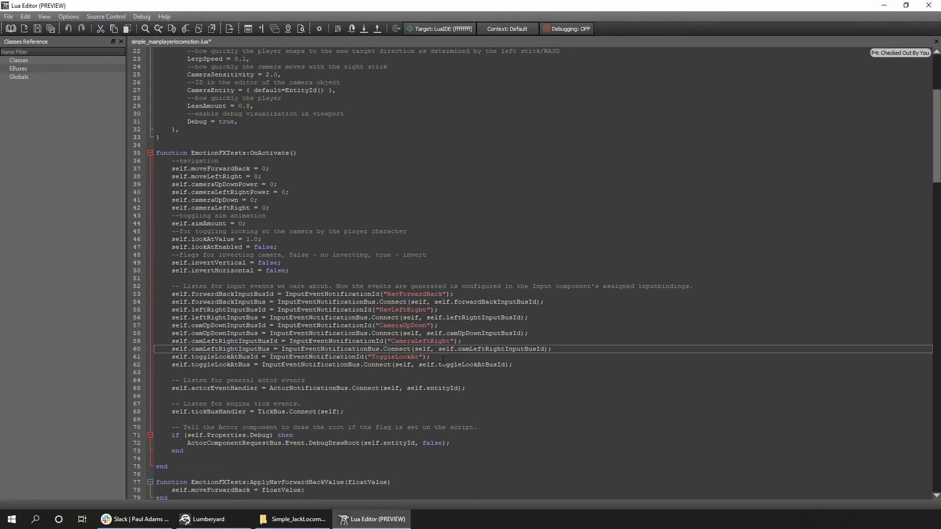
drag(523, 365, 132, 356)
key(BackSpace)
key(BackSpace)
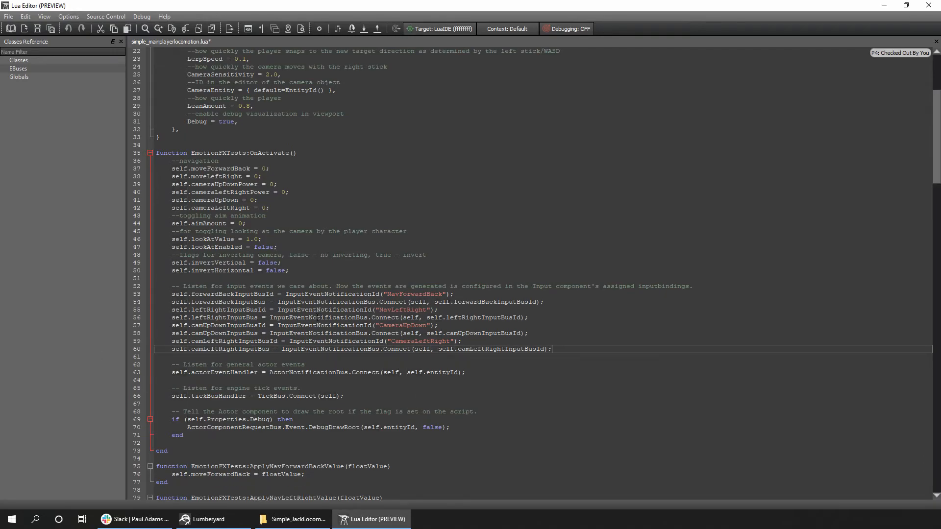
- Delete the aimAmount, lookAtValue and lookAtEnabled initializations with their comments from the OnActivate function
click(255, 247)
drag(290, 246, 133, 226)
key(BackSpace)
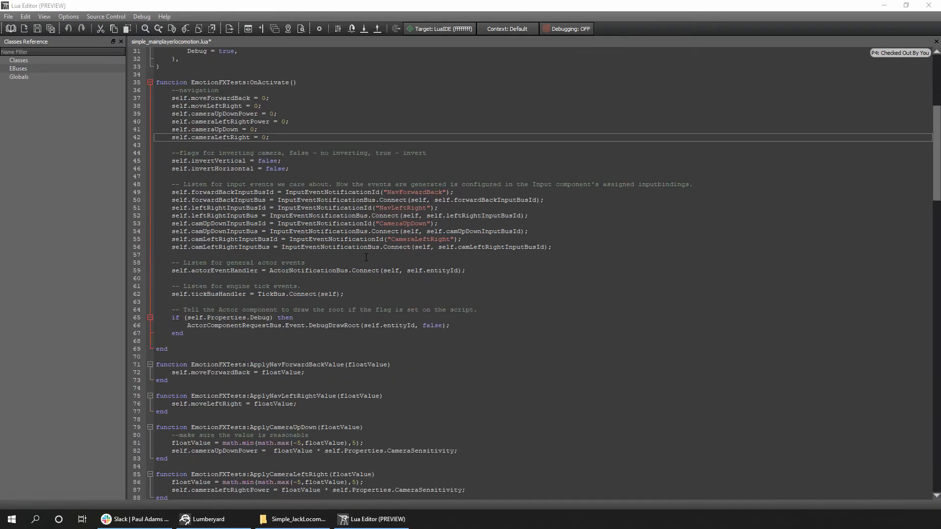
- Delete the entire ApplyAim function from the script
scroll(366, 257, down, 2)
scroll(366, 258, down, 5)
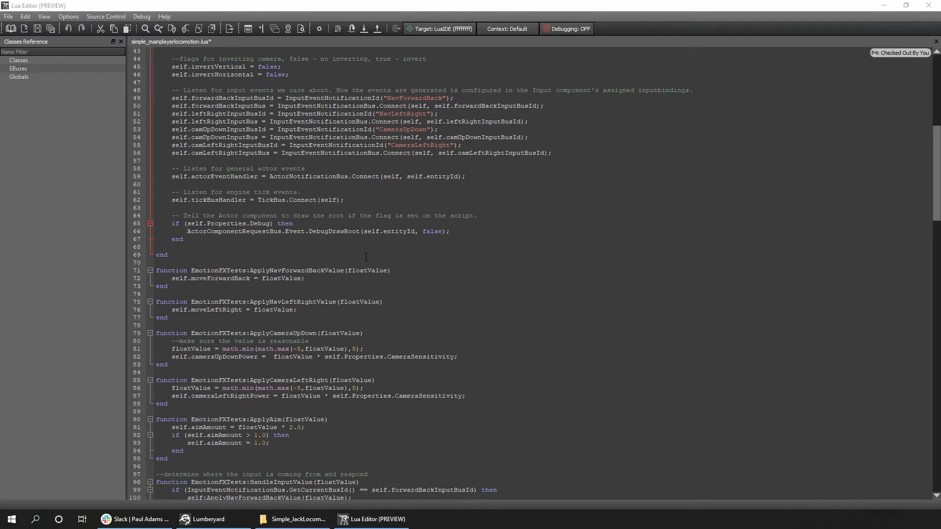
click(176, 392)
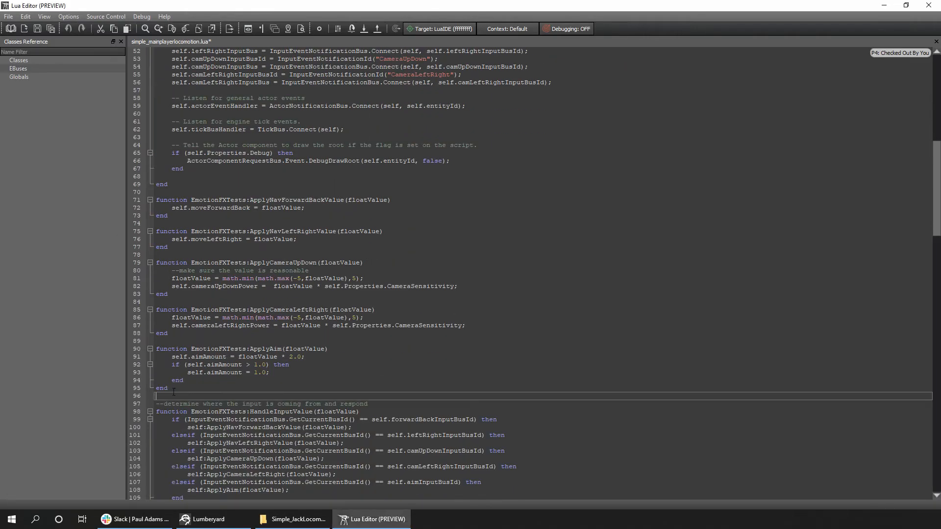
drag(178, 390, 127, 348)
key(Delete)
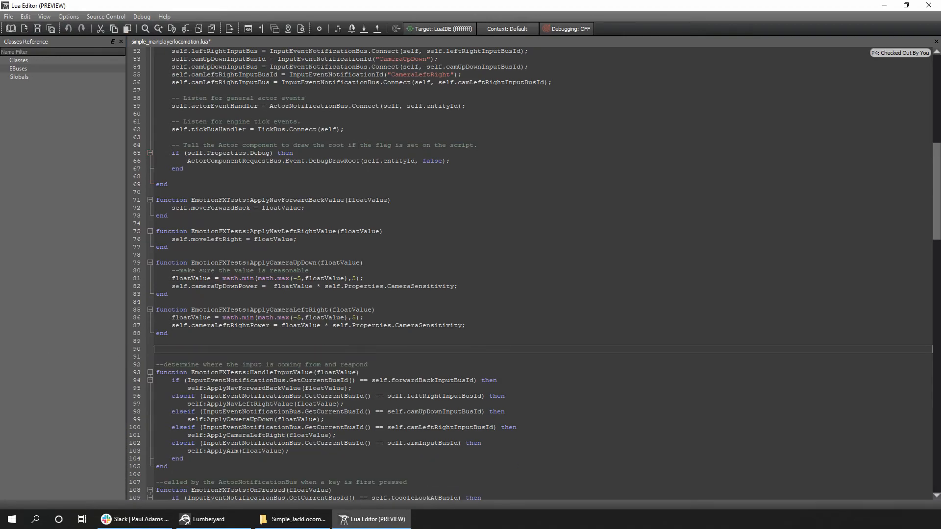
- Remove the elseif branch that checks aimInputBusId and calls ApplyAim from the HandleInputValue function
scroll(534, 274, down, 4)
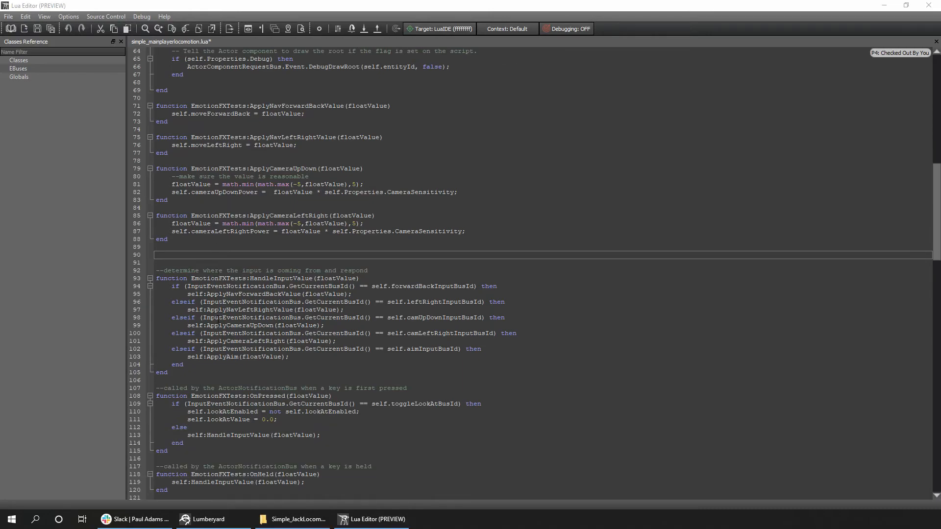
click(300, 357)
drag(300, 357, 115, 352)
key(BackSpace)
key(BackSpace)
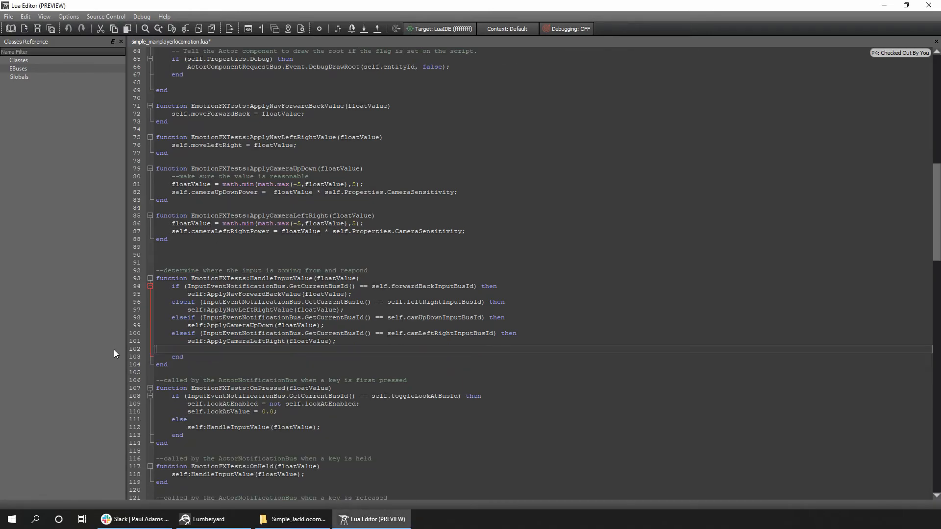
- Strip the toggleLookAt if/else condition from the OnPressed function, leaving only its HandleInputValue call
scroll(193, 384, down, 2)
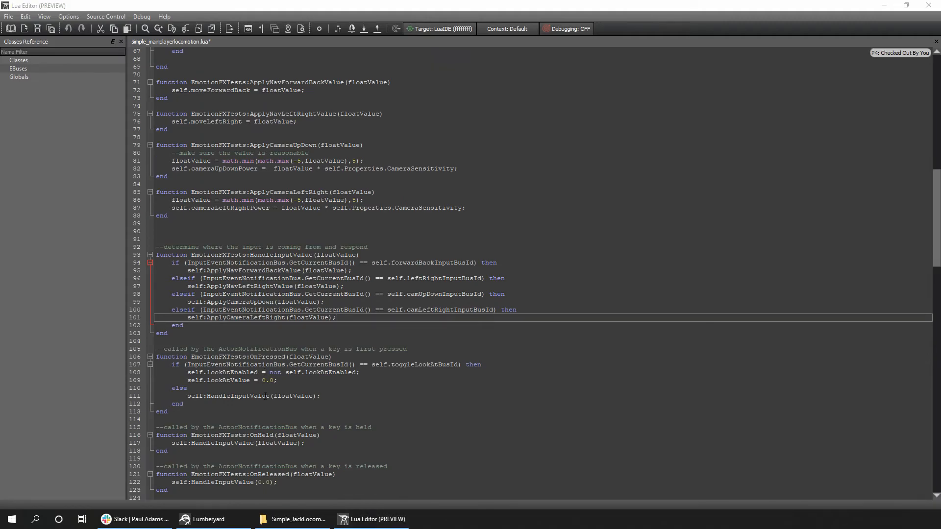
click(218, 349)
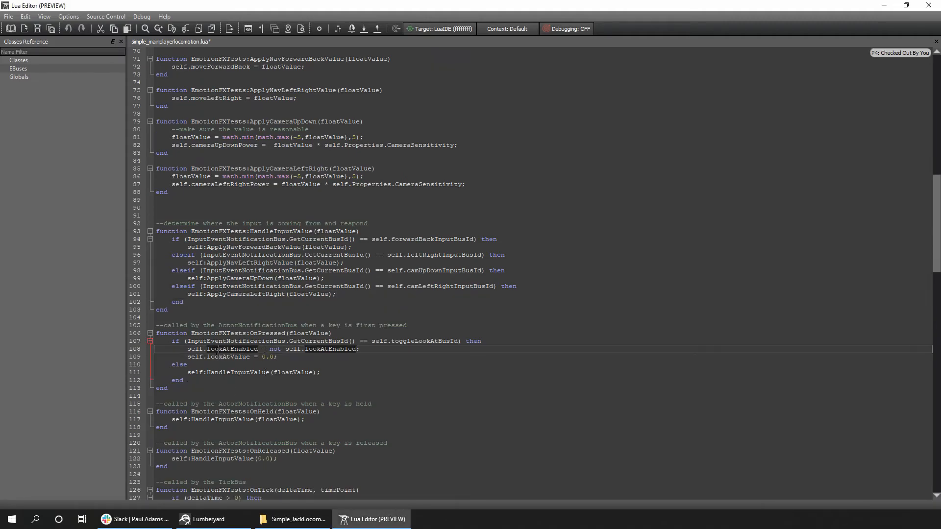
drag(201, 365, 136, 344)
key(BackSpace)
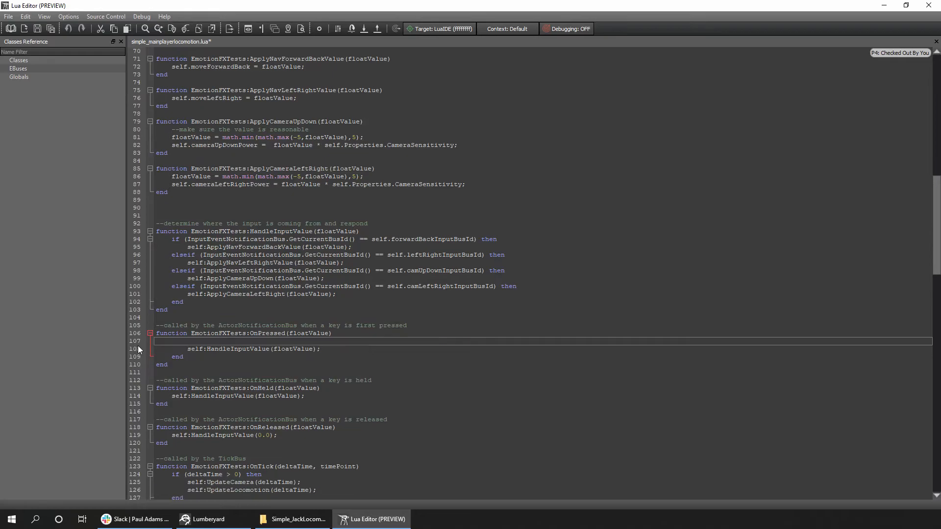
drag(194, 357, 126, 354)
key(BackSpace)
key(BackSpace)
key(Up)
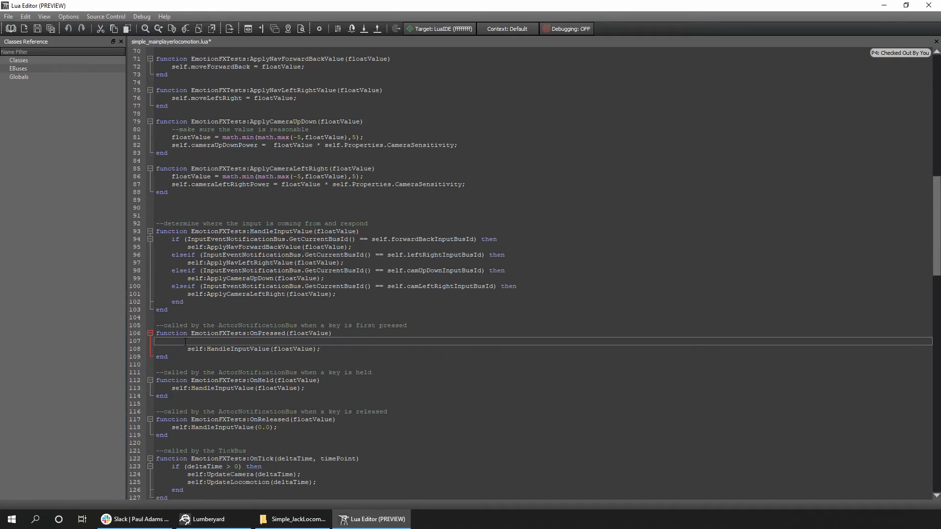
key(BackSpace)
- Delete the LookAtTarget anim graph parameter call and its "update the anim graph" comment from the UpdateCamera function
key(alt+Tab)
scroll(276, 307, down, 13)
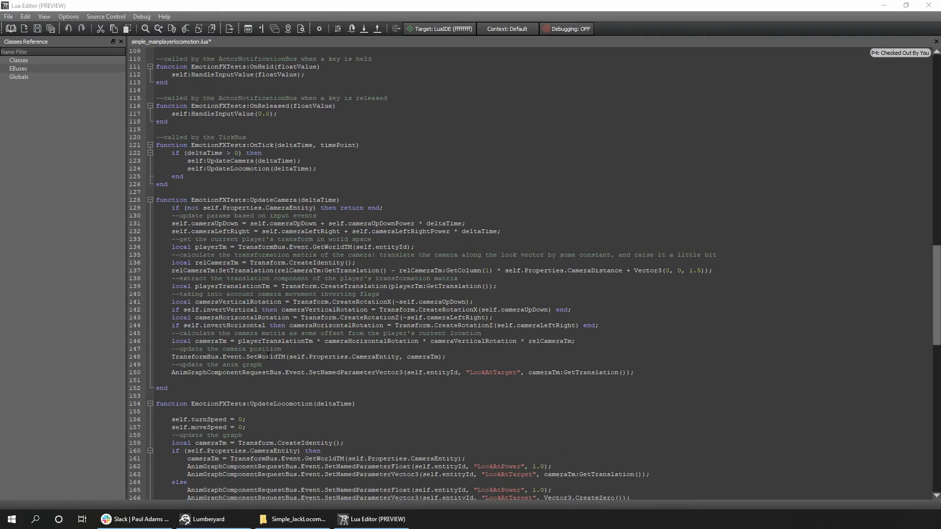
drag(669, 371, 124, 372)
key(BackSpace)
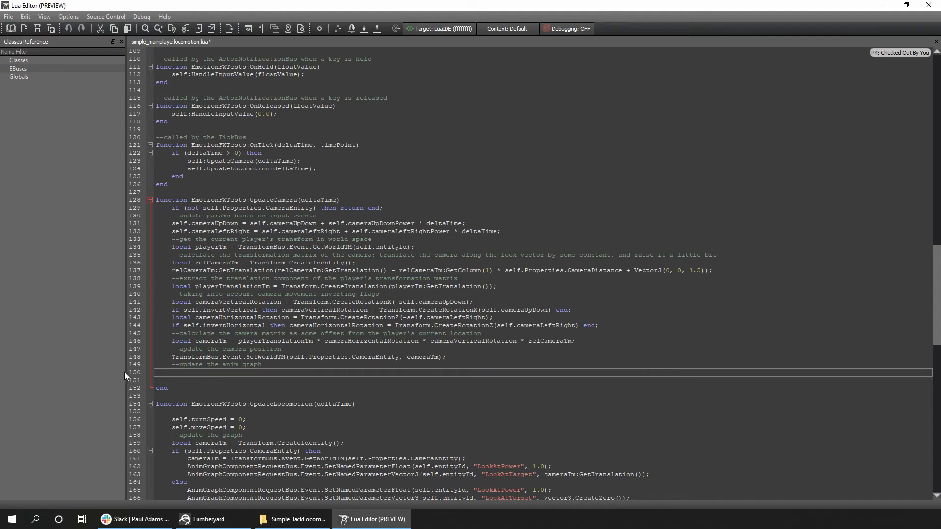
key(BackSpace)
key(BackSpace)
key(BackSpace)
key(BackSpace)
key(BackSpace)
key(BackSpace)
key(BackSpace)
key(BackSpace)
key(BackSpace)
key(BackSpace)
key(BackSpace)
key(BackSpace)
key(BackSpace)
key(BackSpace)
key(BackSpace)
key(BackSpace)
key(BackSpace)
key(BackSpace)
key(BackSpace)
key(BackSpace)
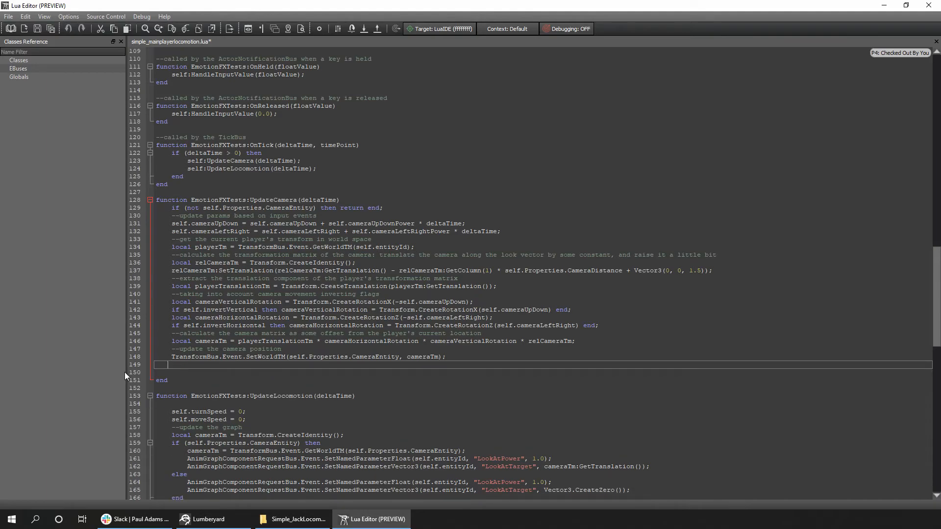
key(BackSpace)
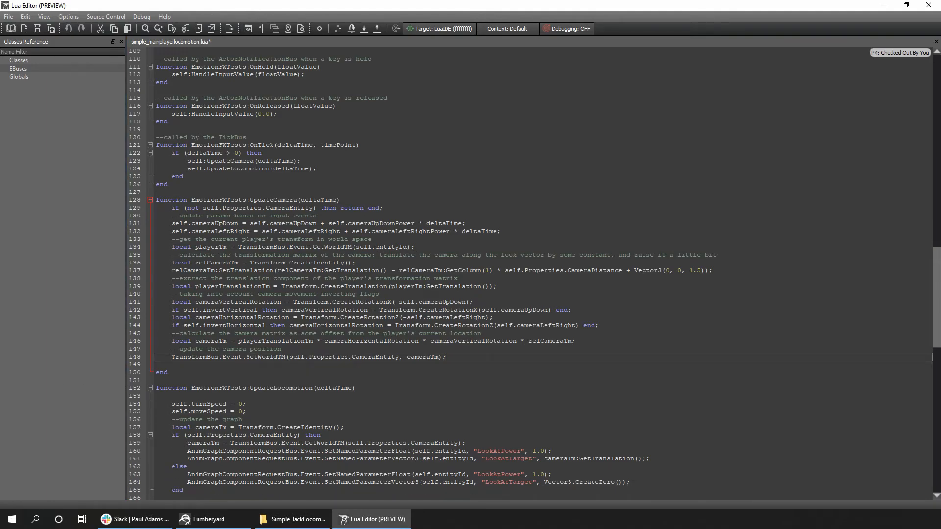
- Delete the self.turnSpeed = 0 line at the start of the UpdateLocomotion function
key(alt+Tab)
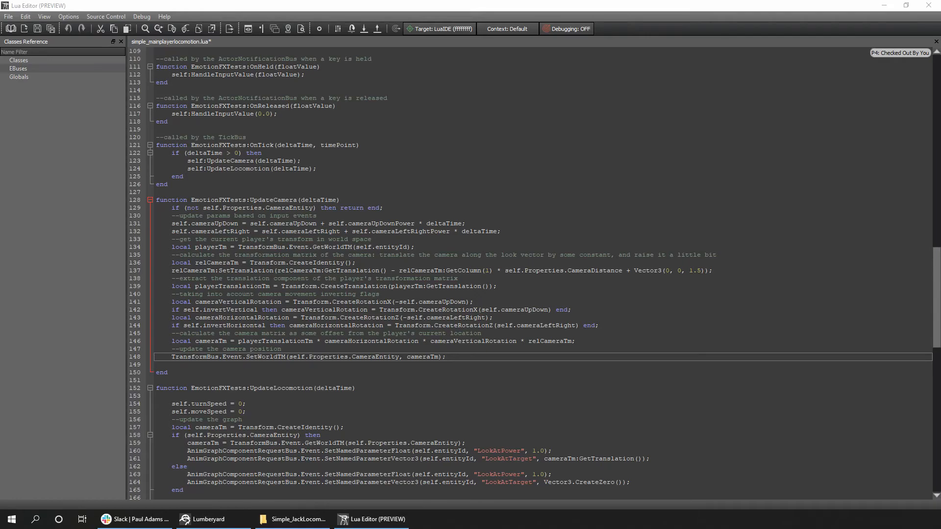
scroll(315, 293, down, 7)
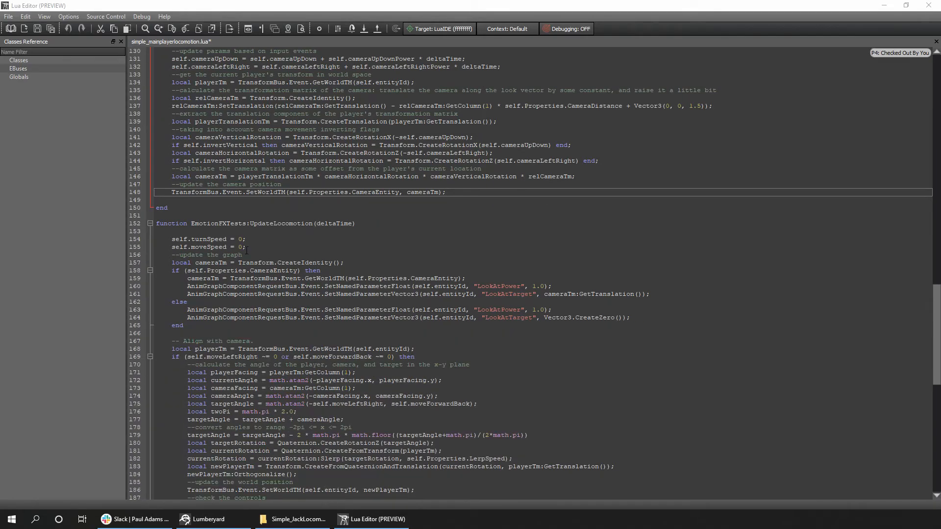
drag(249, 240, 146, 239)
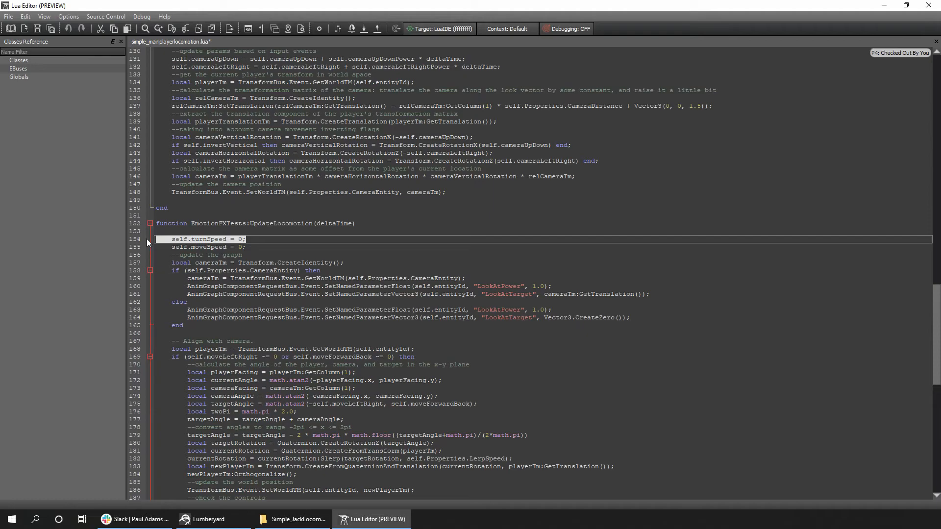
key(BackSpace)
key(BackSpace)
- Delete the CameraEntity if/else block that sets LookAtPower and LookAtTarget from the UpdateLocomotion function
key(alt+Tab)
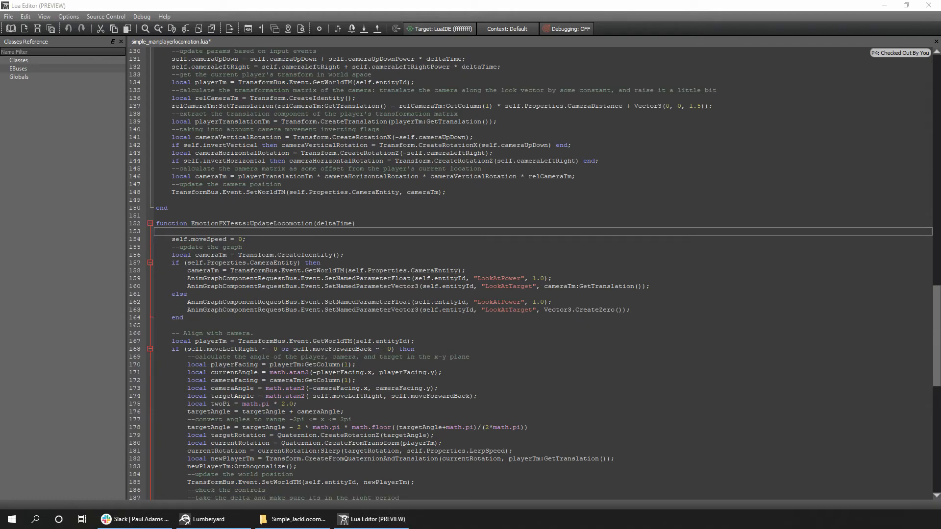
scroll(155, 273, down, 1)
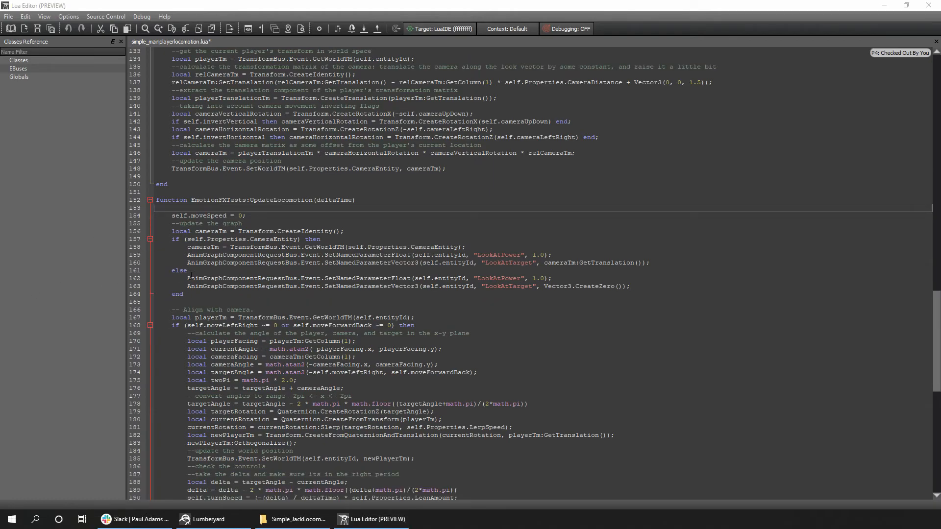
click(210, 297)
drag(210, 297, 110, 237)
key(Delete)
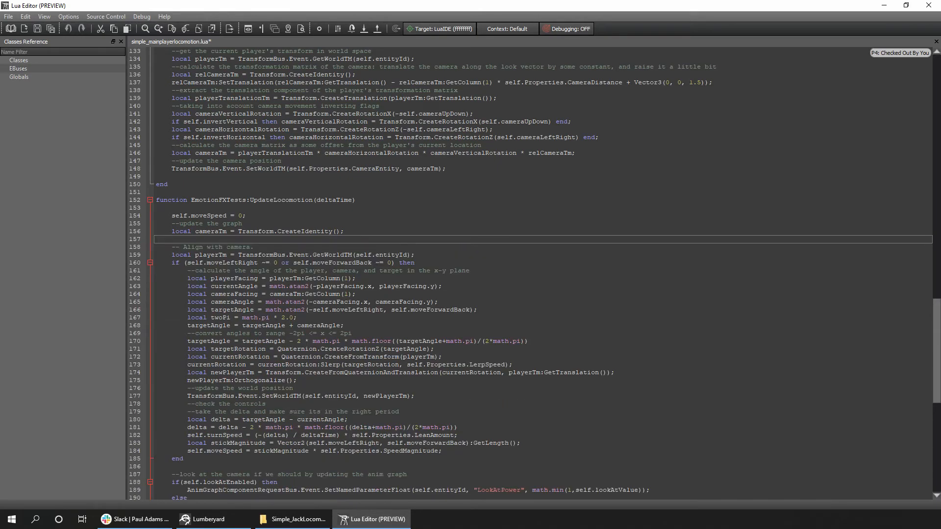
- Delete the TurnSpeed and Aim anim graph parameter calls at the end of UpdateLocomotion, keeping the Speed call
key(alt+Tab)
scroll(244, 329, down, 10)
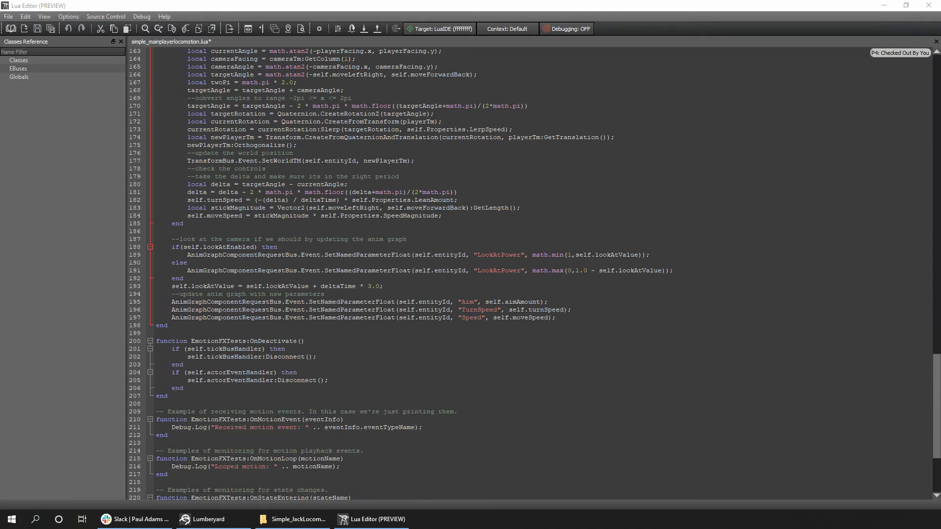
click(509, 302)
drag(579, 309, 126, 309)
key(BackSpace)
key(BackSpace)
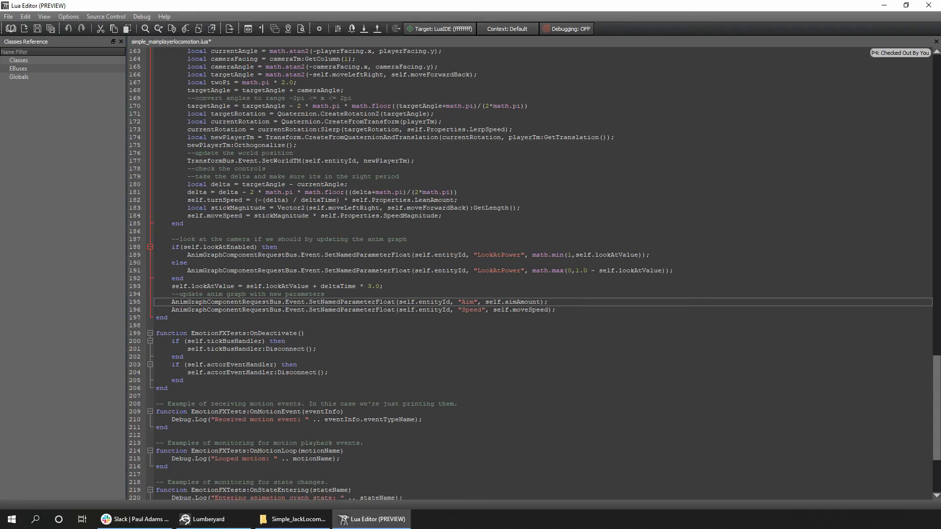
drag(547, 302, 122, 299)
key(BackSpace)
key(BackSpace)
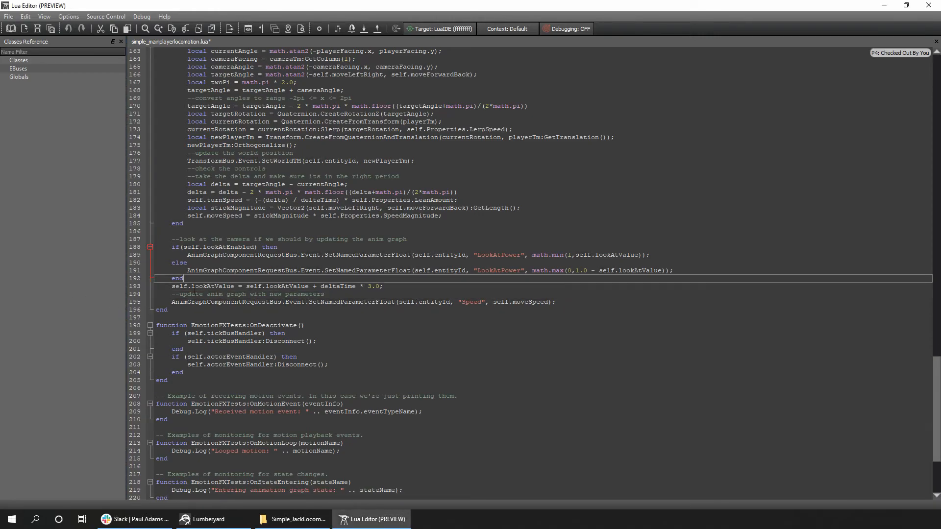
- Delete the lookAtEnabled if/else block, its comment and the lookAtValue update line from UpdateLocomotion
drag(191, 279, 127, 248)
key(BackSpace)
key(BackSpace)
click(242, 246)
drag(404, 248, 108, 240)
key(BackSpace)
- Search the current file for all occurrences of turnSpeed, and close the search and its results
scroll(231, 280, down, 4)
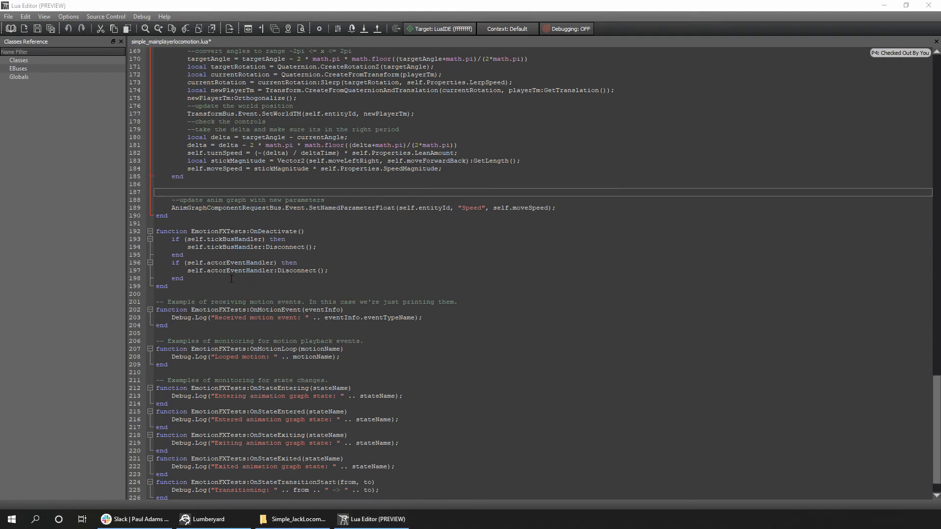
click(300, 293)
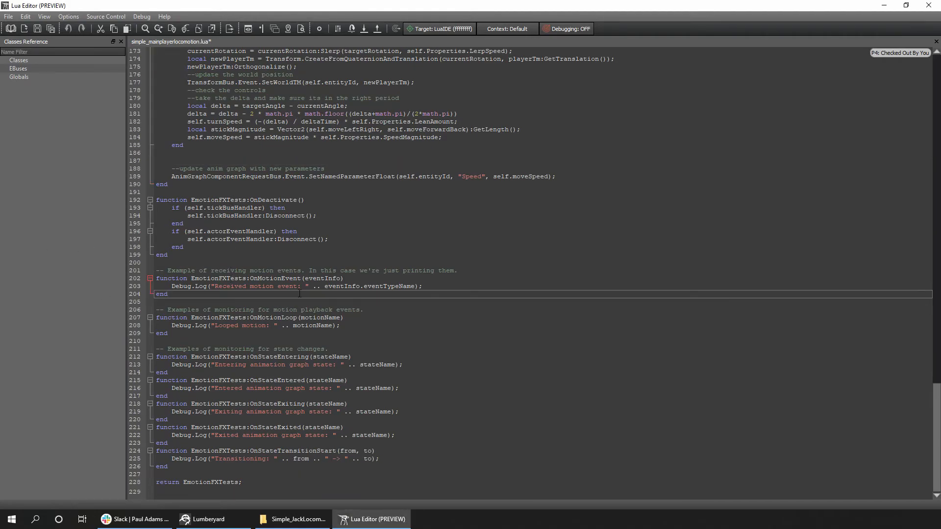
key(ctrl+f)
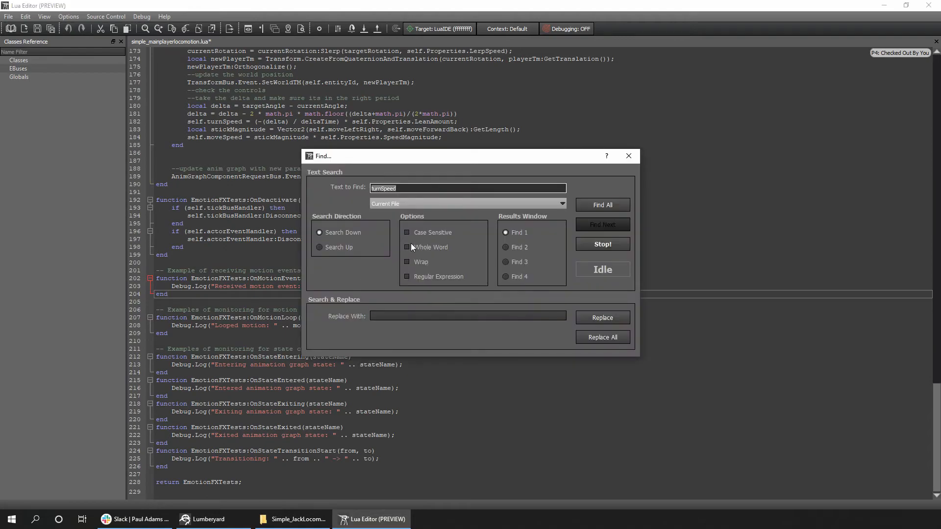
click(601, 199)
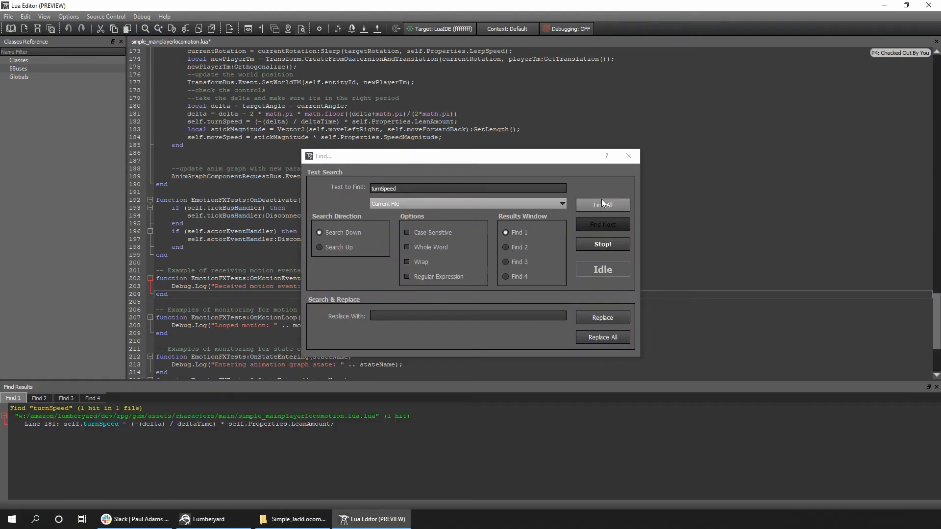
click(936, 388)
click(628, 156)
- Delete the self.turnSpeed assignment that uses LeanAmount from the movement block in UpdateLocomotion
scroll(230, 328, up, 8)
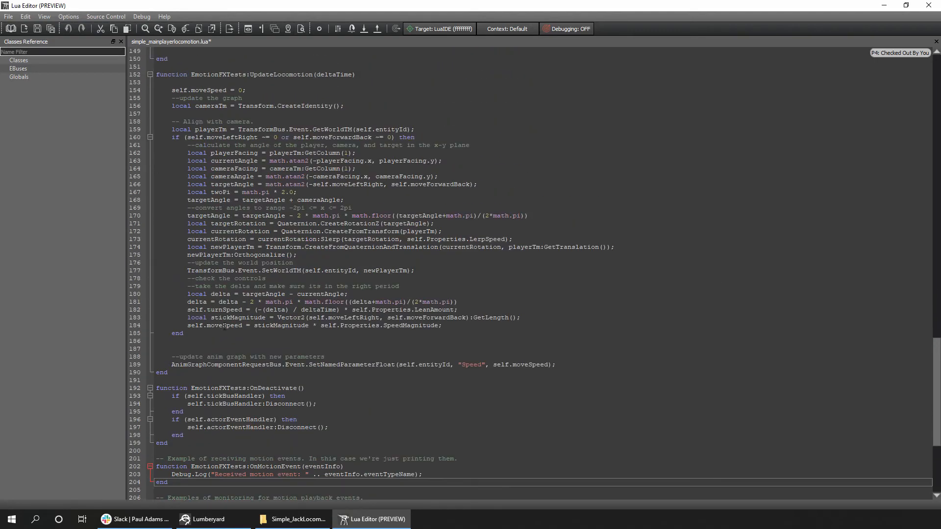
click(375, 303)
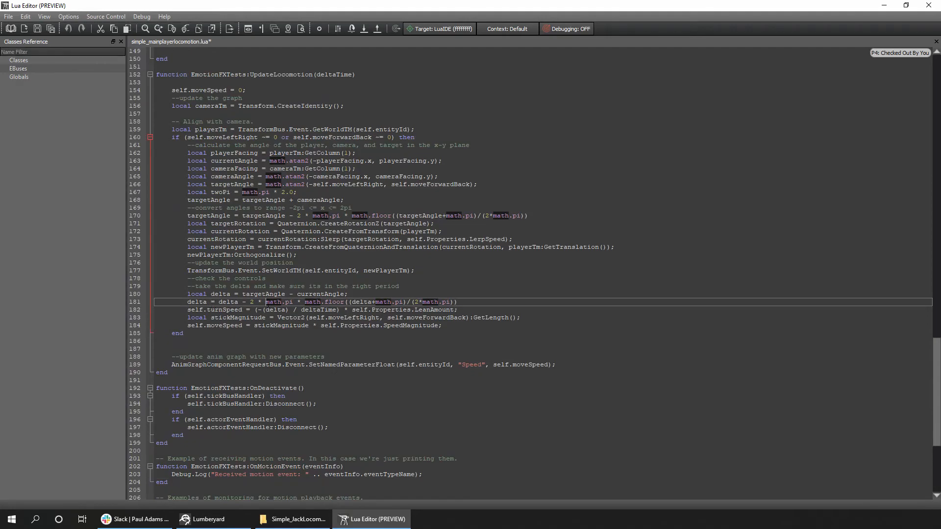
click(231, 309)
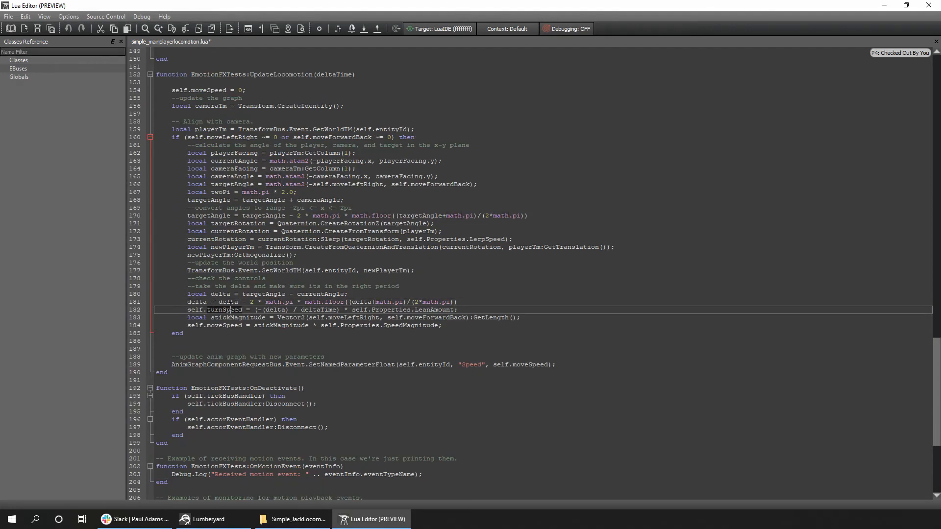
click(219, 309)
click(254, 309)
drag(457, 309, 143, 307)
key(BackSpace)
key(BackSpace)
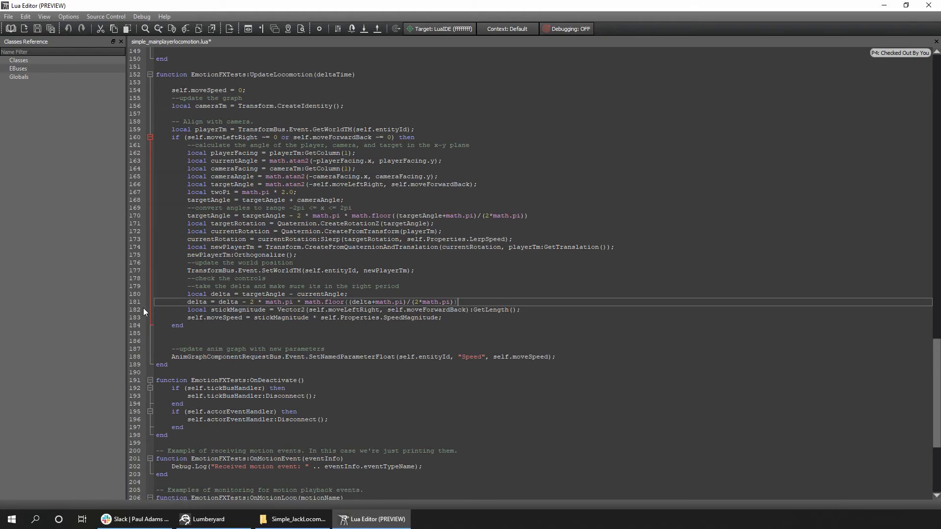
- Search the current file again for all occurrences of turnSpeed, and close the search
drag(441, 287, 442, 282)
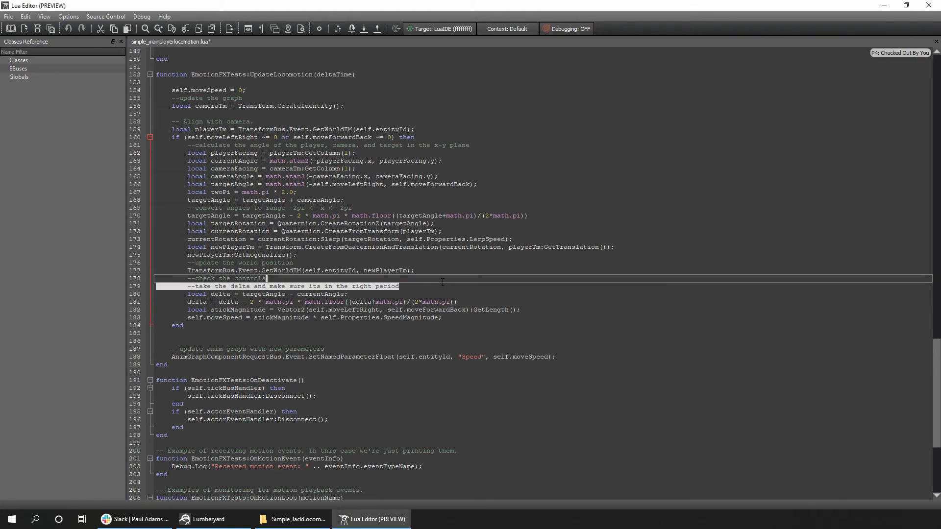
click(413, 273)
key(ctrl+f)
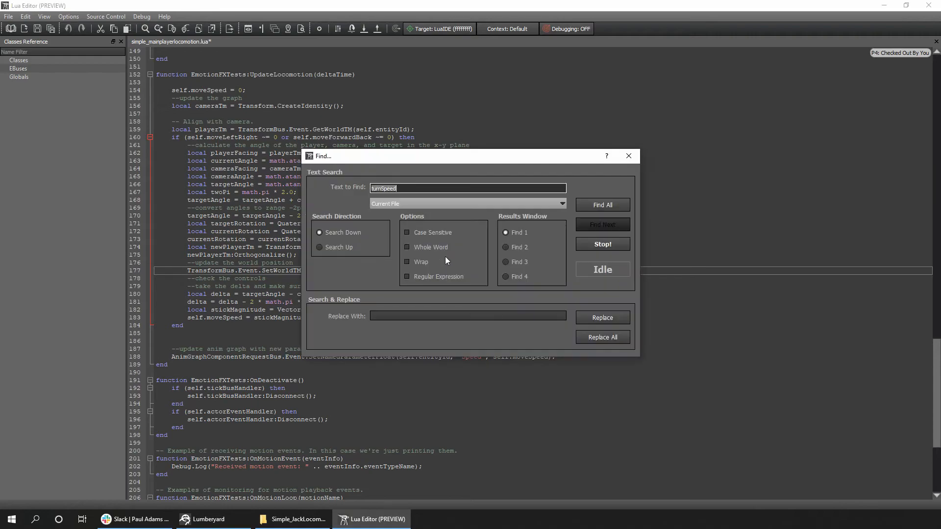
click(607, 210)
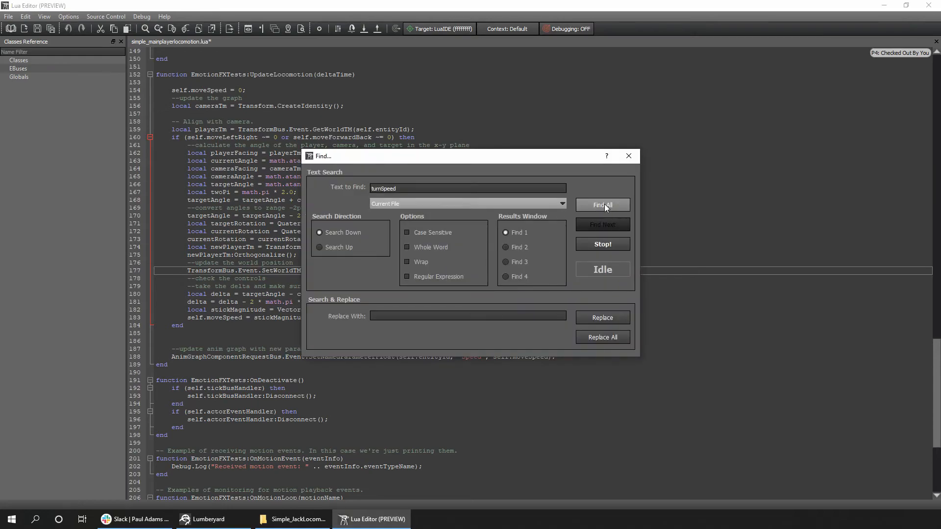
click(628, 157)
- Search the current file for all occurrences of look, and close the search and its results
click(438, 287)
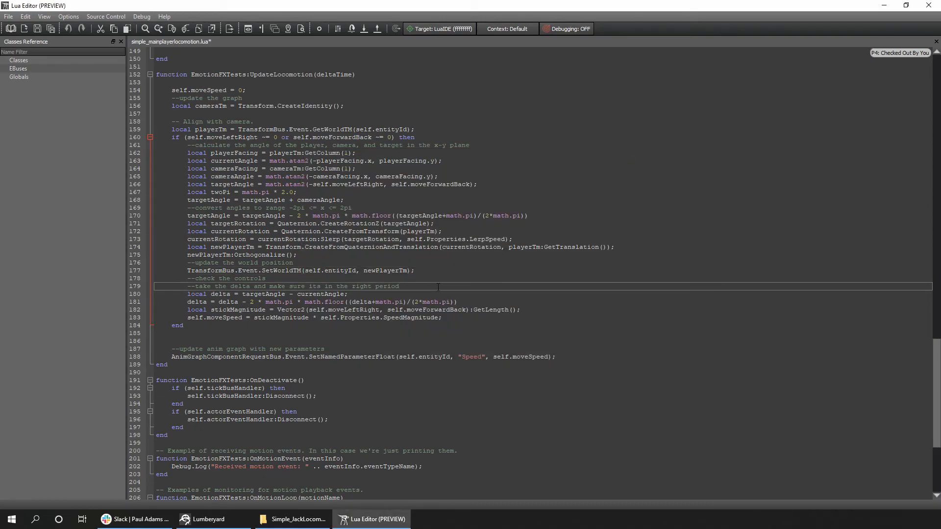
key(ctrl+f)
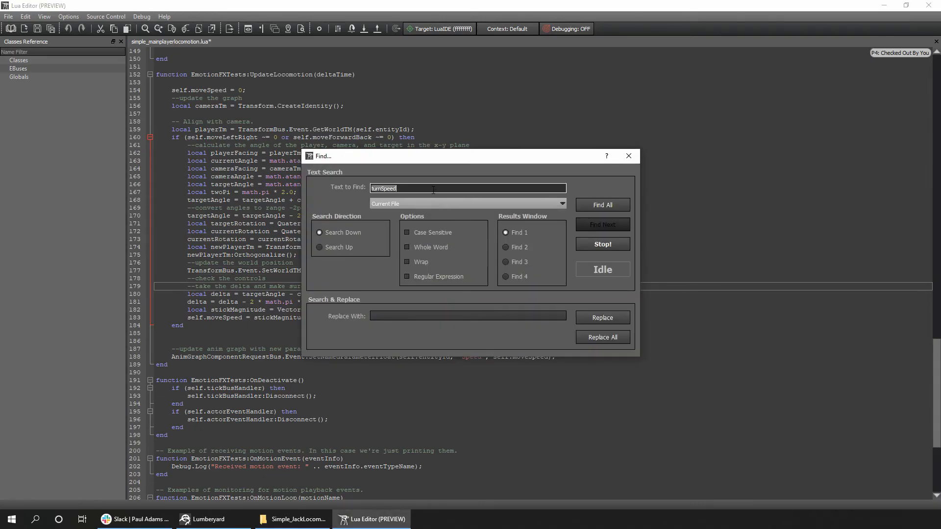
text(look)
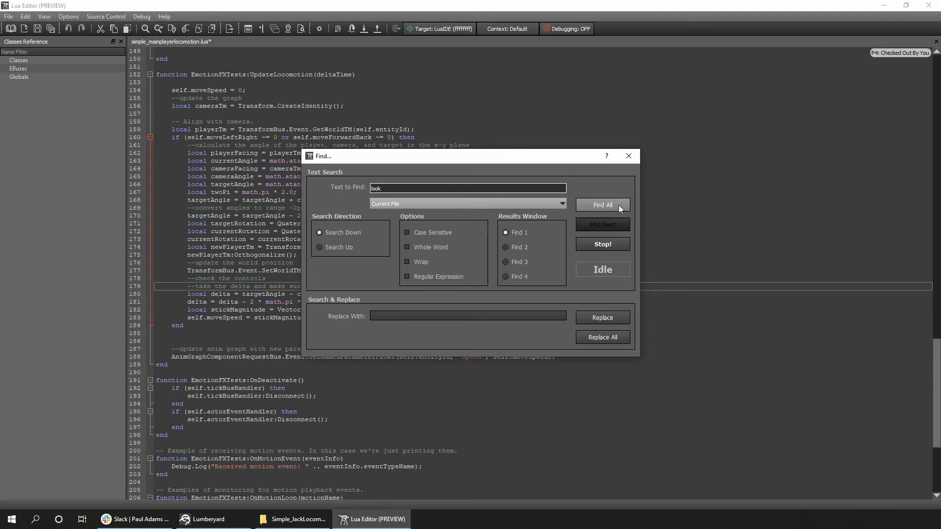
click(617, 205)
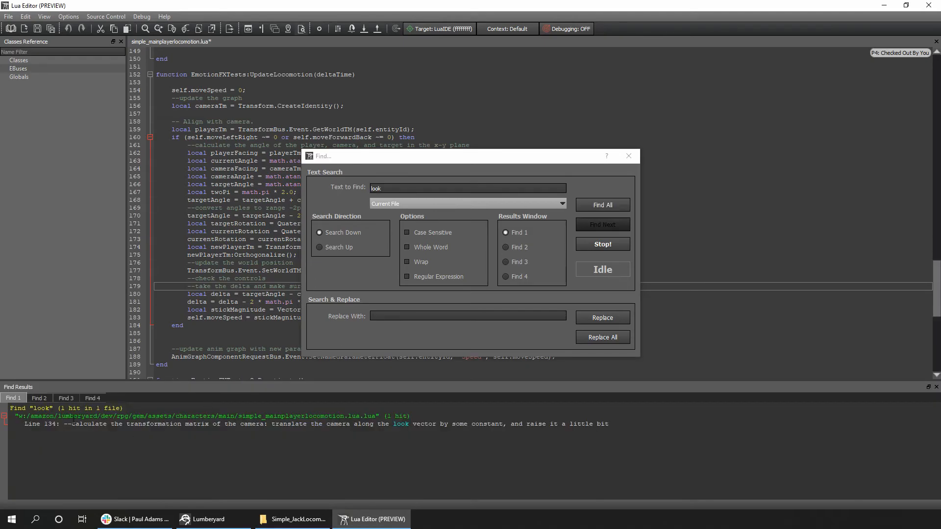
click(628, 156)
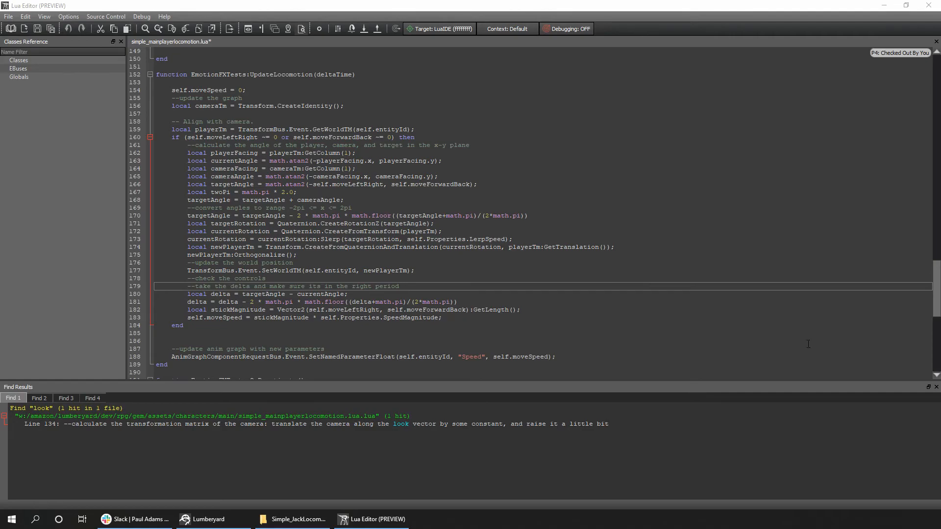
click(936, 387)
- Save the script and close Lua Editor, then assign Simple_MainPlayerLocomotion.lua to the Character's Lua Script component
click(269, 200)
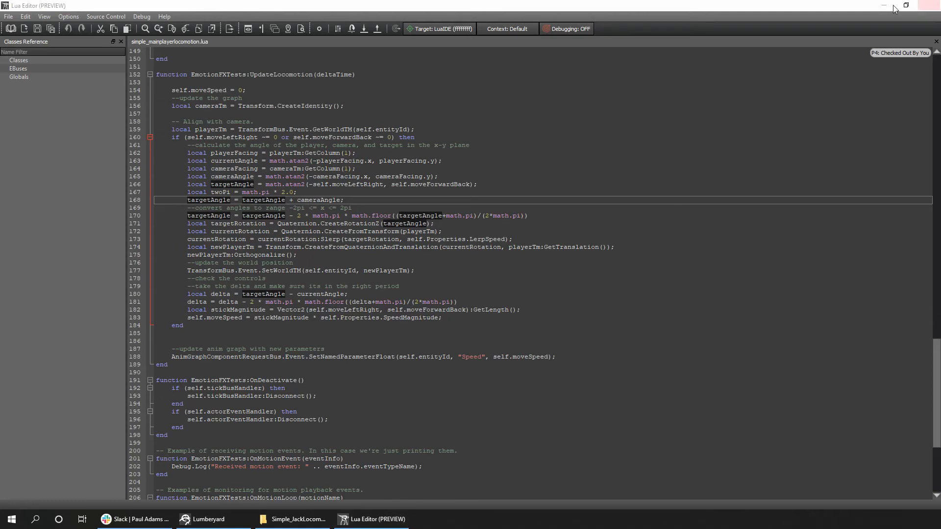
click(928, 5)
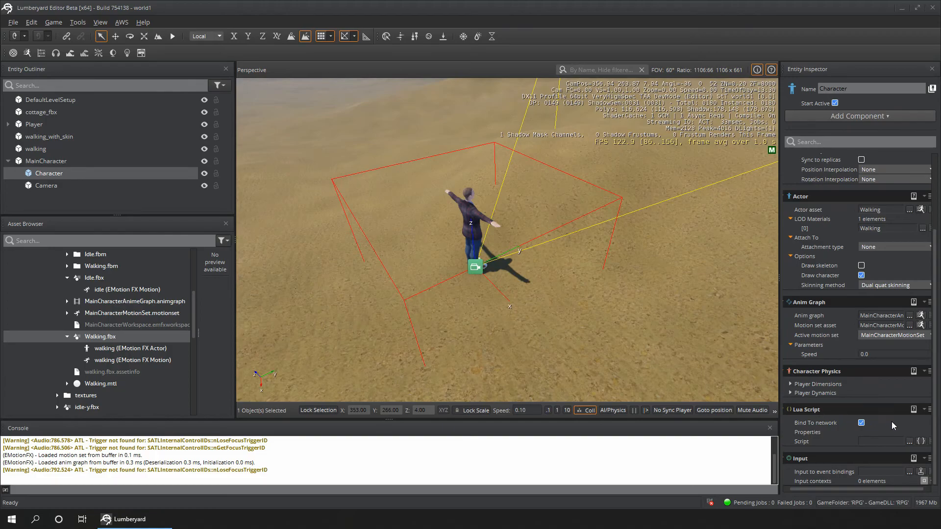
click(909, 441)
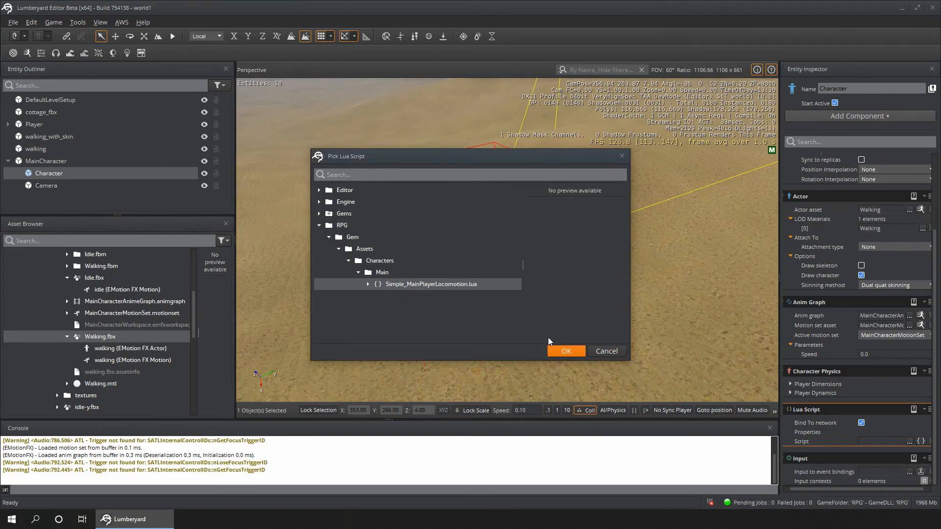
click(566, 351)
- Assign MainPlayerBindings.inputbindings as the input to event bindings of the Character's Input component
scroll(825, 342, down, 1)
scroll(825, 342, down, 1)
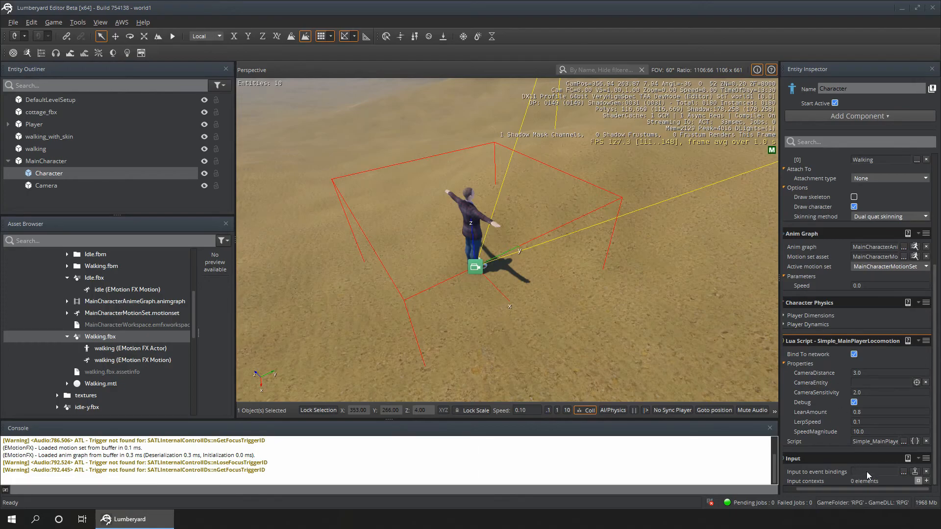
click(902, 472)
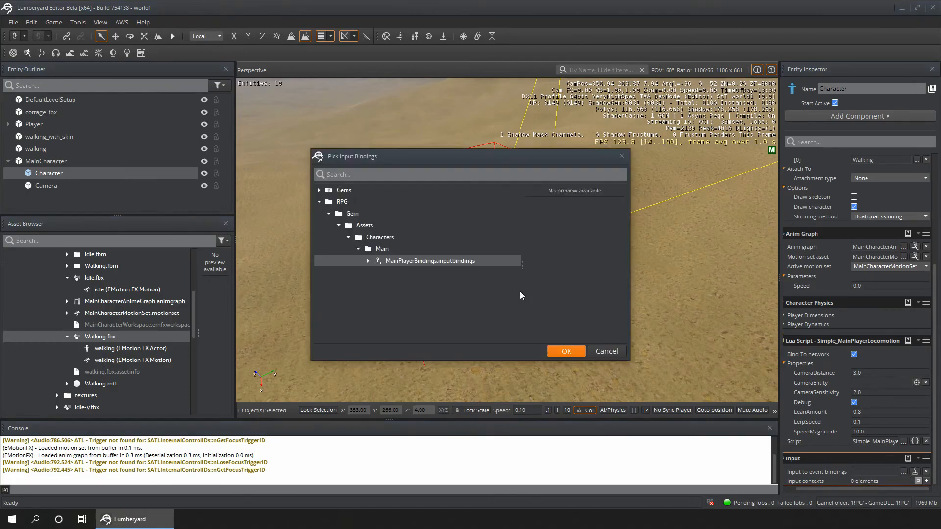
click(562, 351)
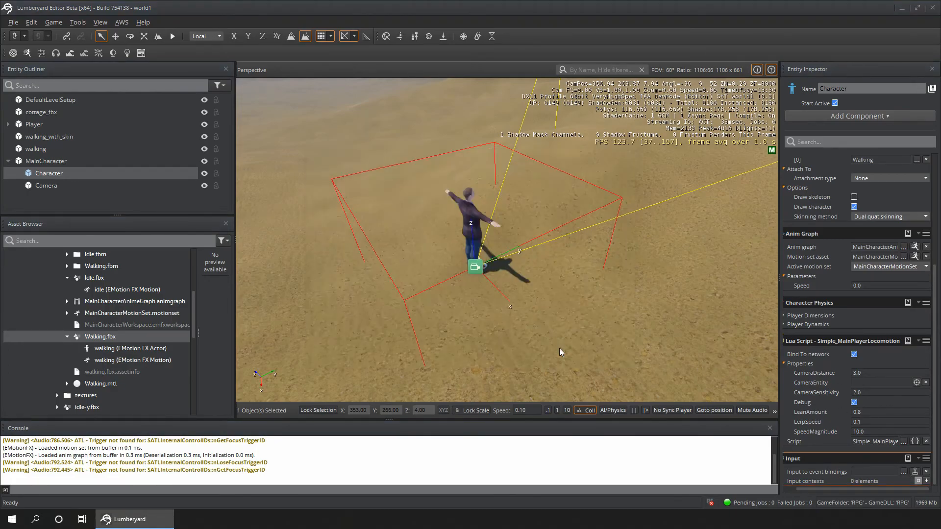
- Run the level in game mode, test walking the character sideways in both directions, and exit game mode
click(499, 314)
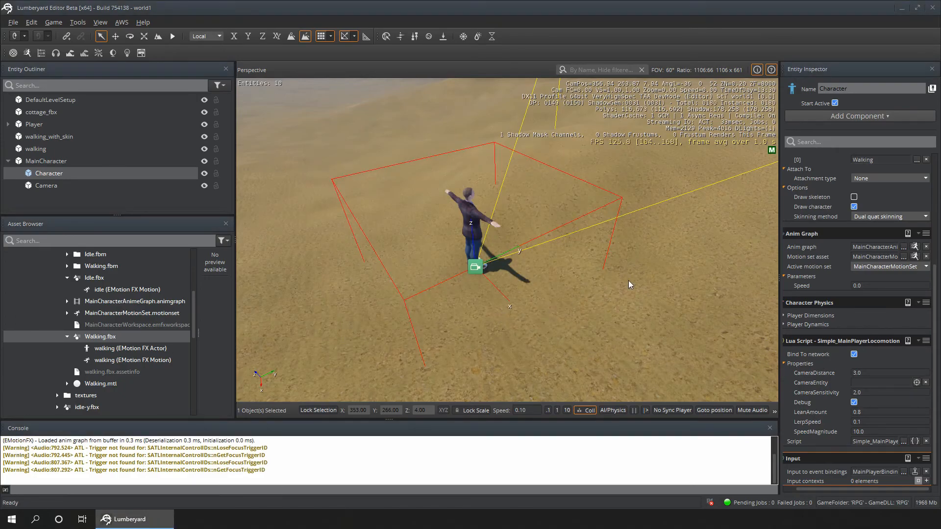
key(ctrl+g)
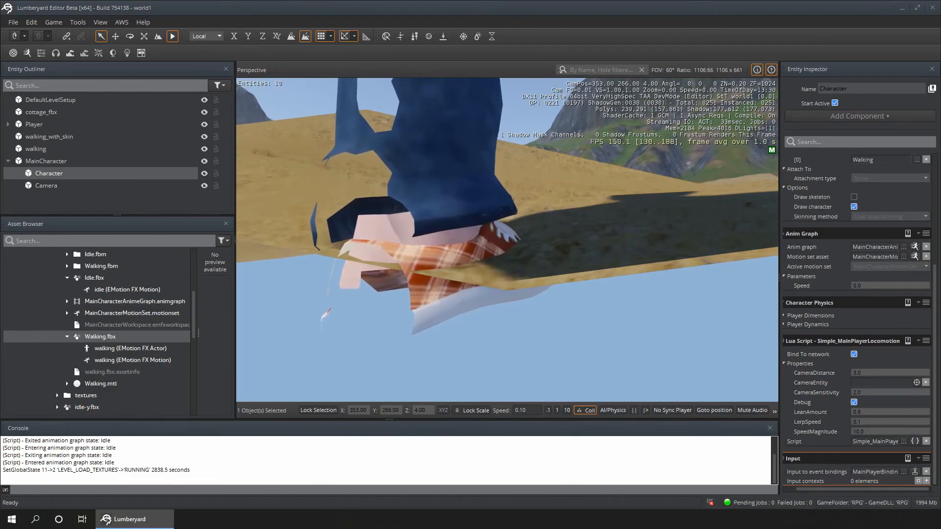
key(Escape)
key(ctrl+g)
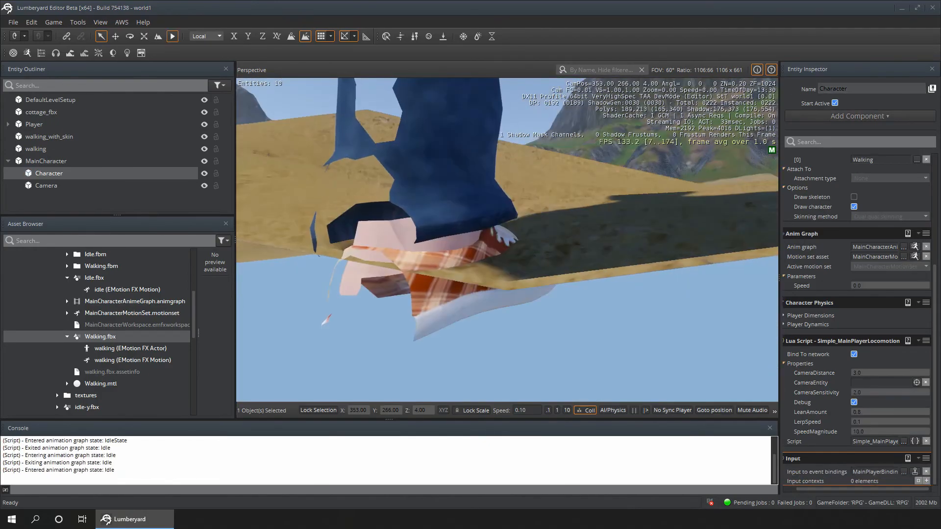
key(d)
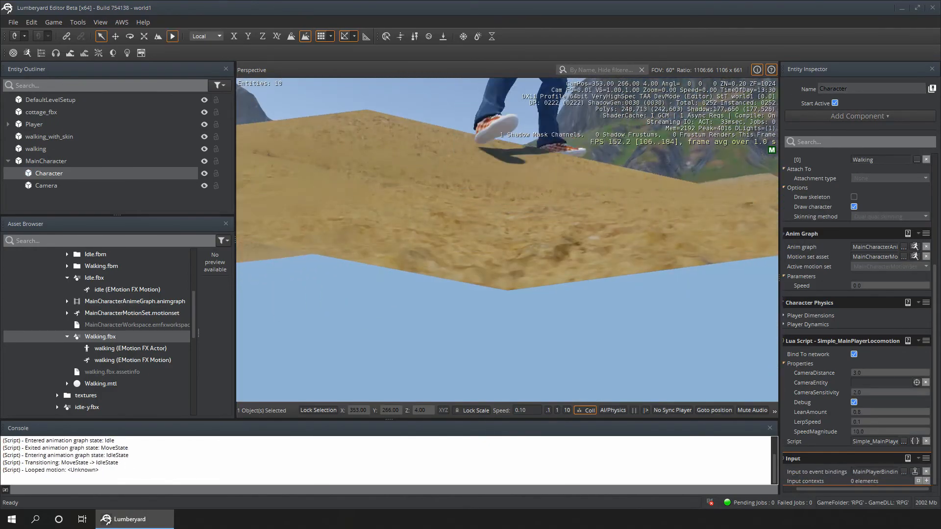
key(a)
key(d)
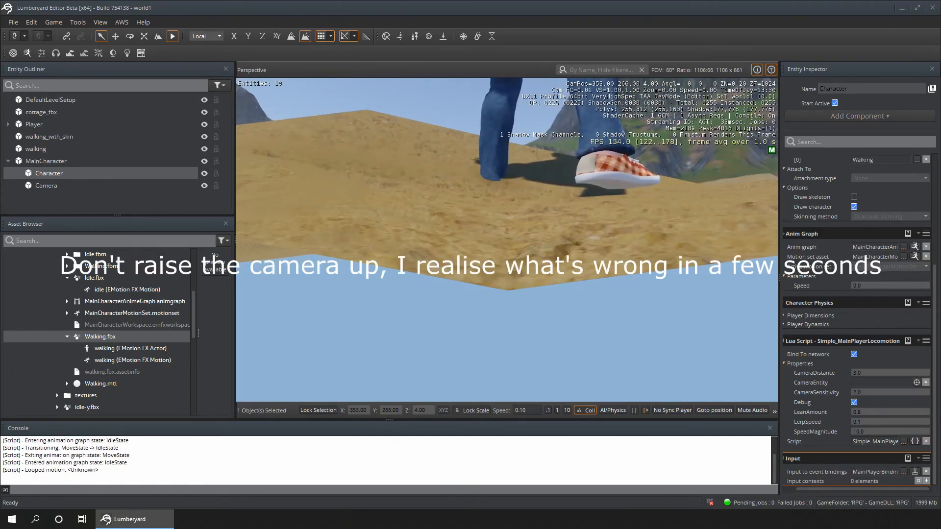
key(Escape)
- Raise the Camera entity under MainCharacter to a Z translation of 1.0 m, and leave the Move tool
scroll(467, 269, up, 3)
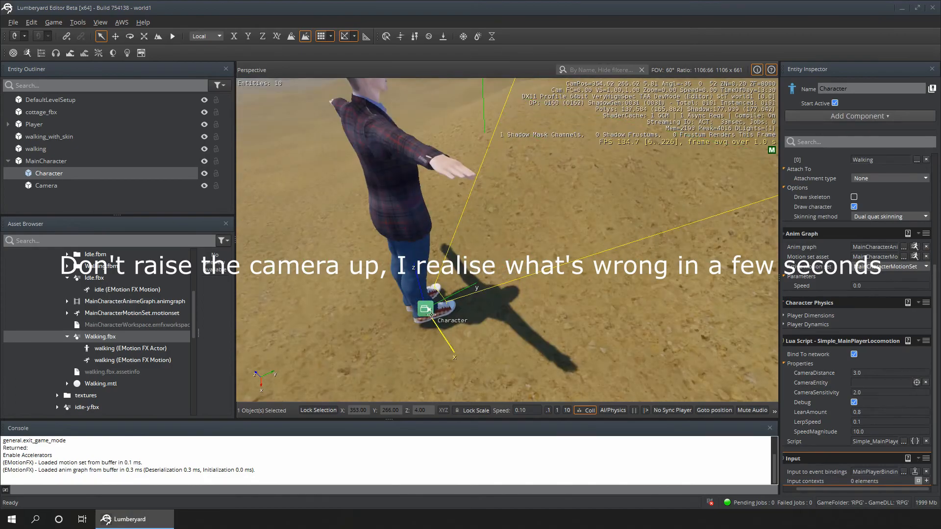
click(46, 185)
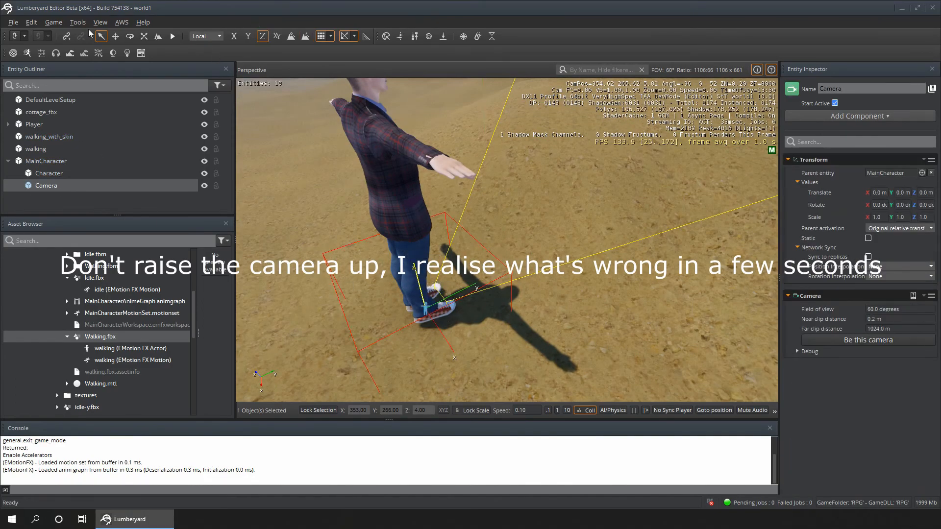
click(114, 37)
drag(418, 293, 361, 95)
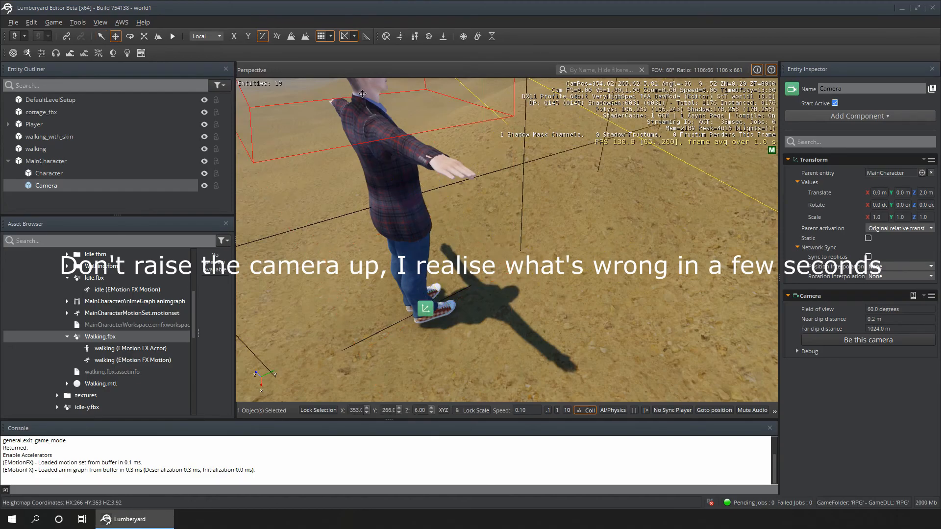
scroll(363, 103, down, 3)
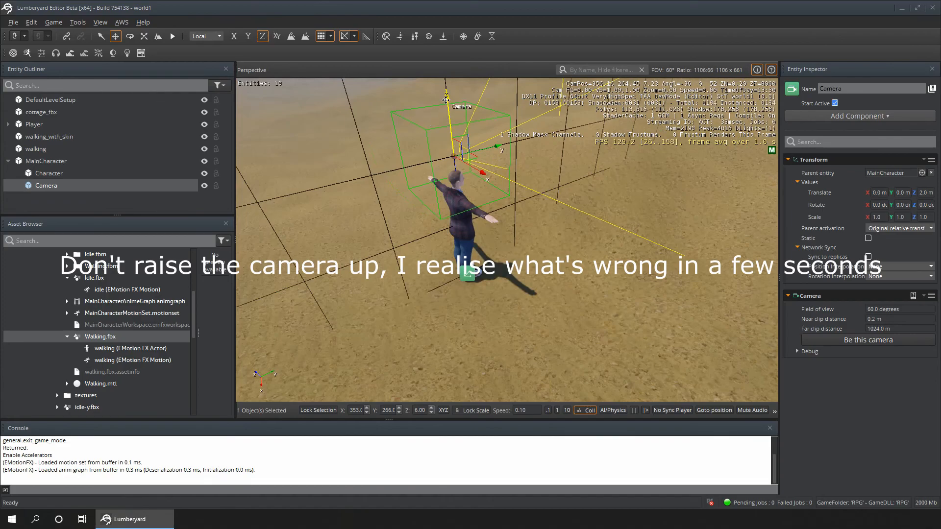
drag(446, 96, 455, 147)
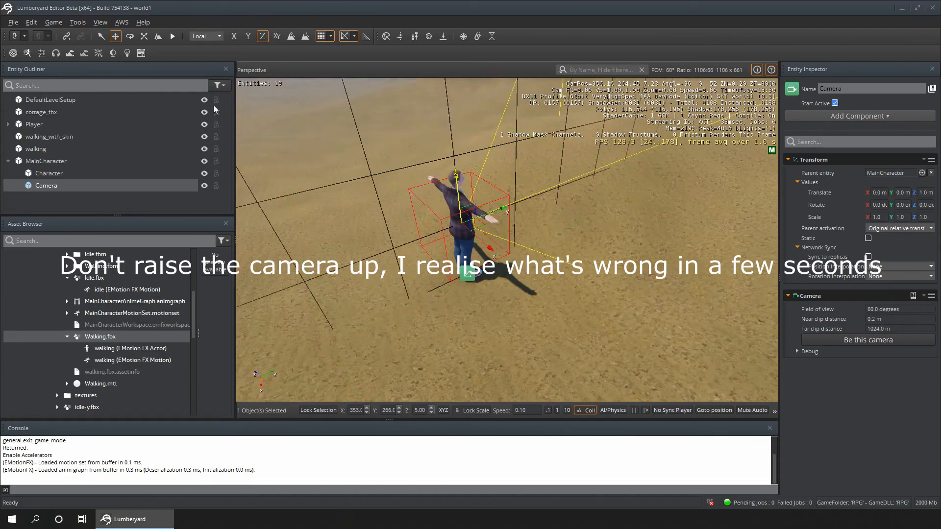
click(101, 36)
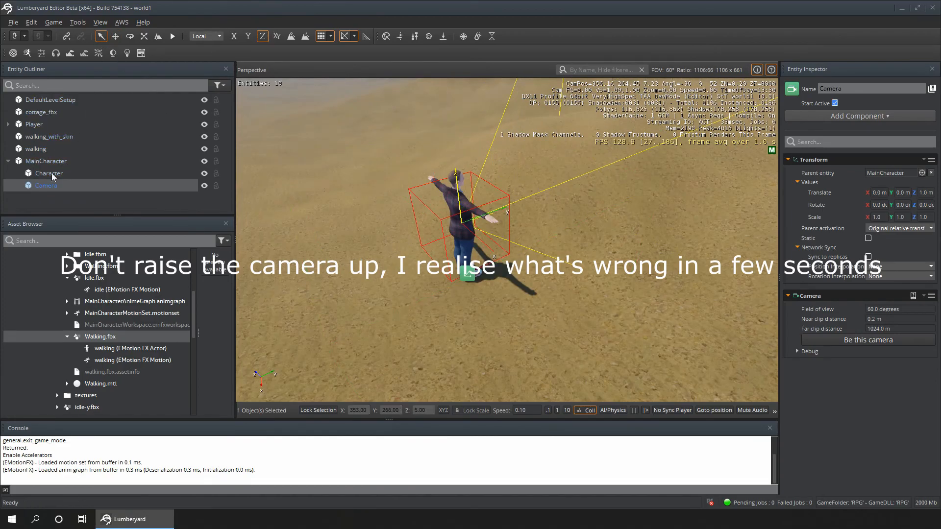
- Deselect all entities, run the level in game mode, walk the character forward, backward, left and right, and exit
click(45, 161)
click(288, 246)
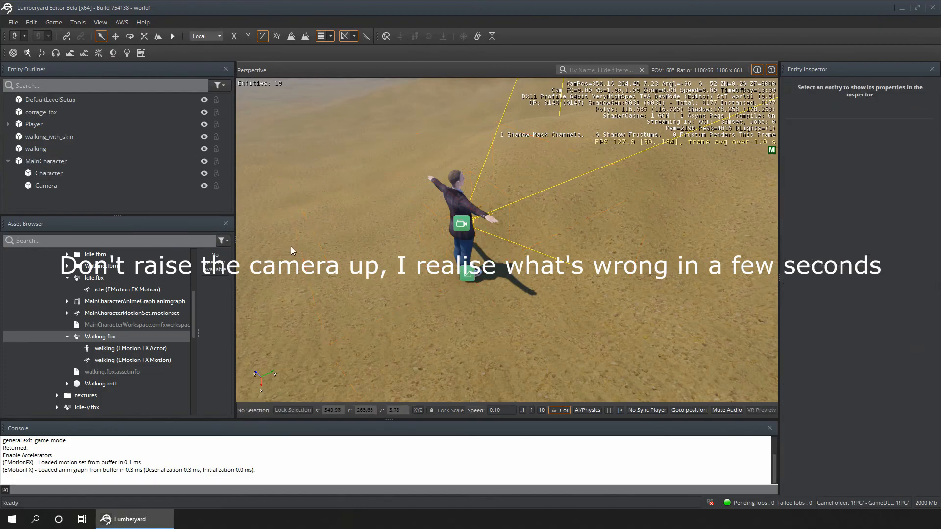
key(ctrl+g)
key(w)
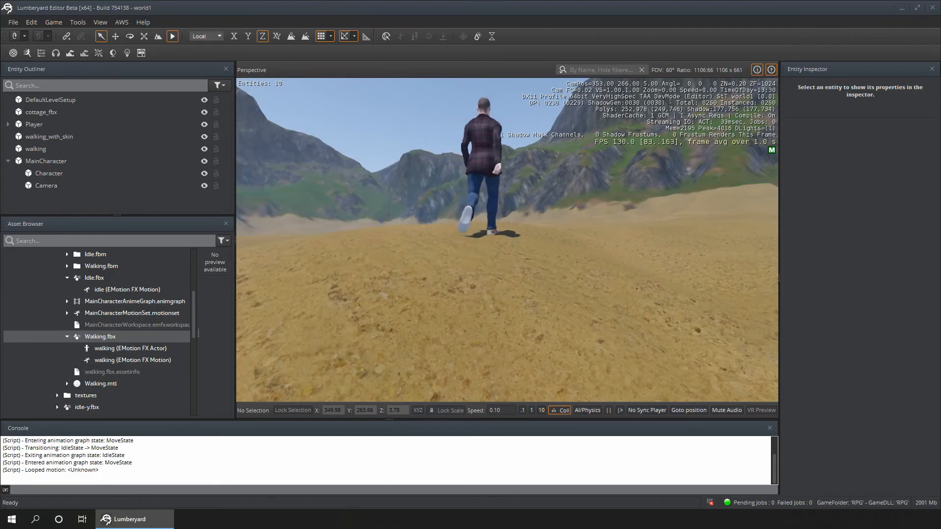
key(a)
key(s)
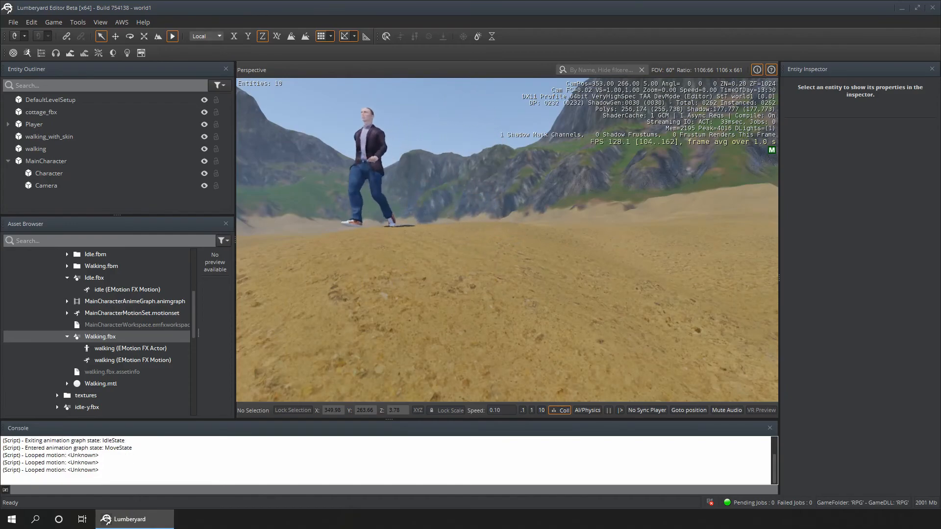
key(d)
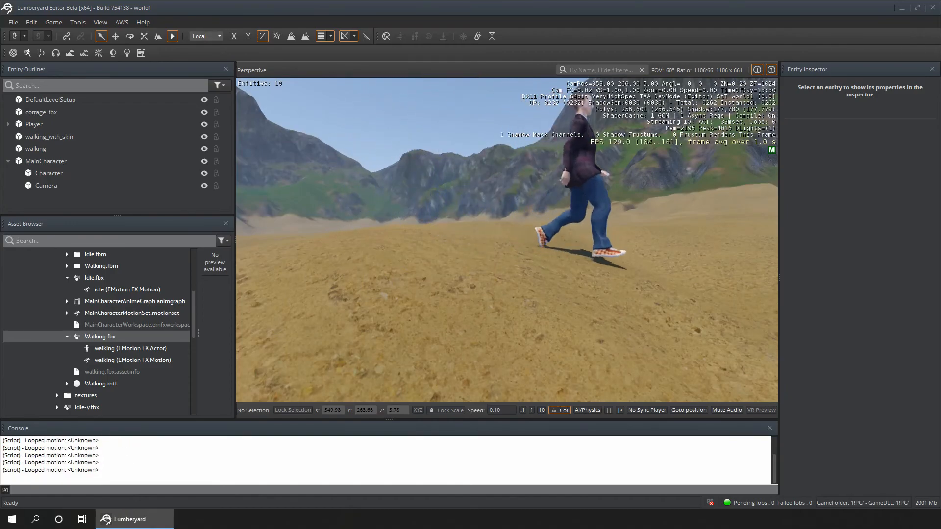
key(a)
key(w)
key(a)
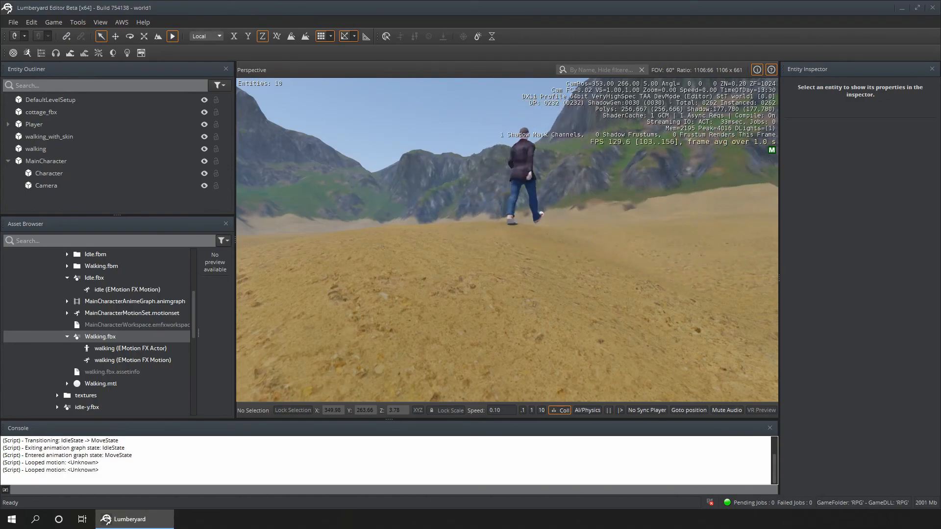
key(s)
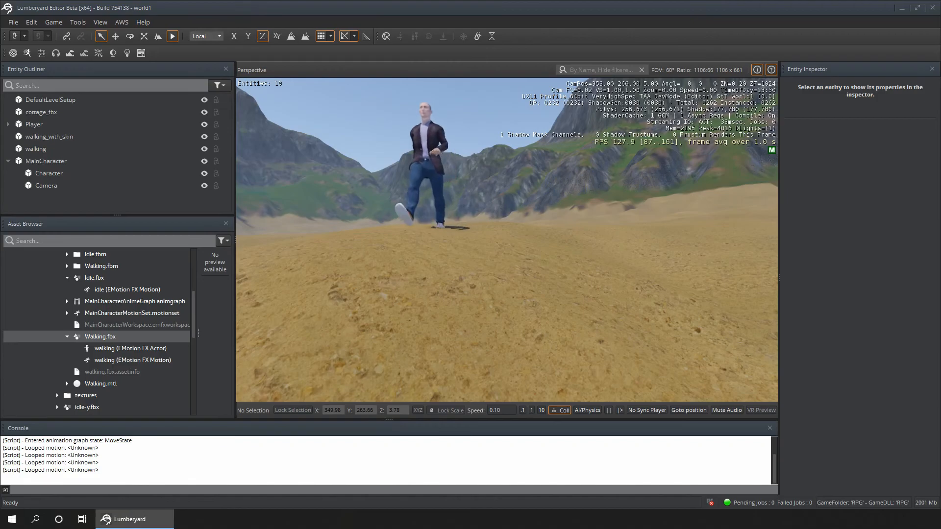
key(d)
key(w)
key(a)
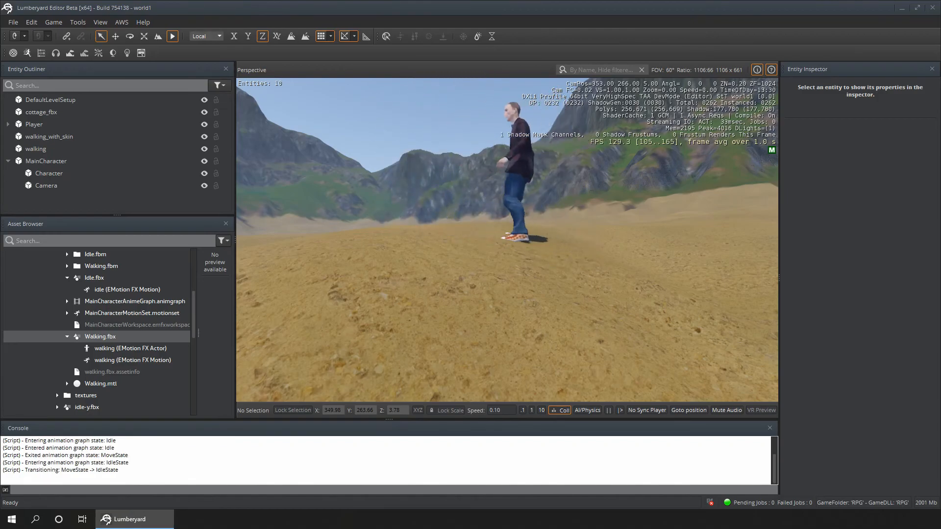
key(Escape)
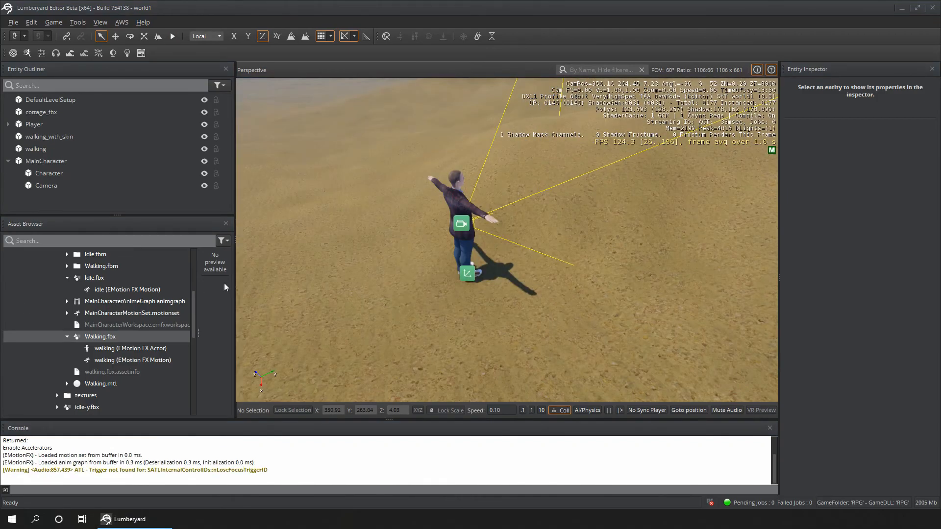
click(463, 223)
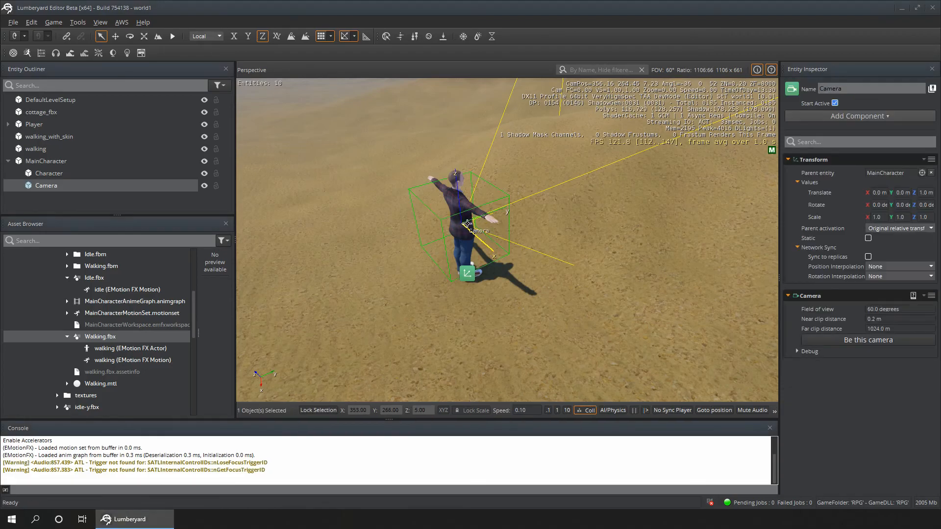
click(115, 37)
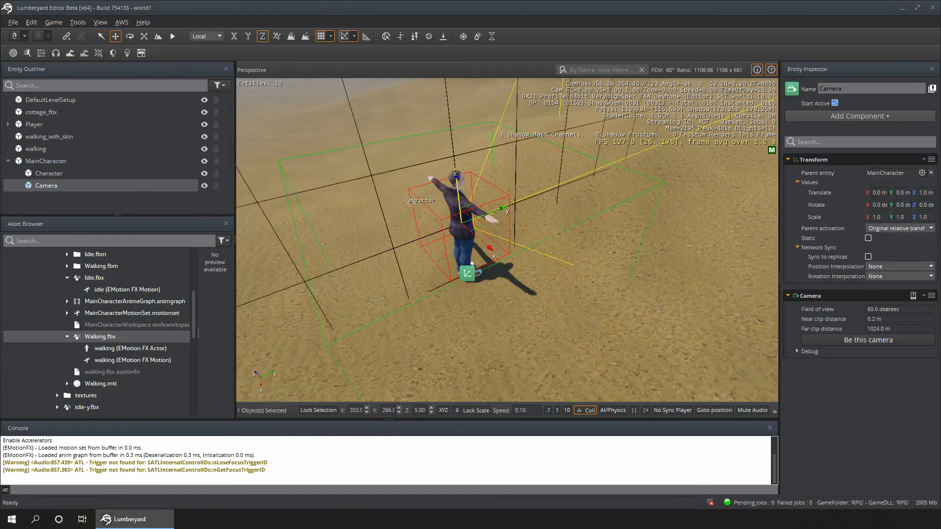
click(101, 36)
click(425, 313)
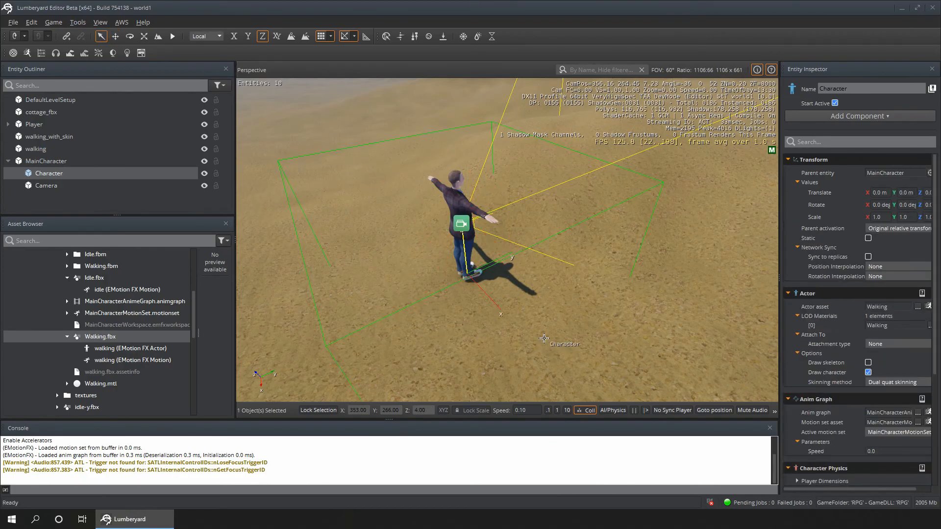
- Undo the recent changes back through the raising of the Camera entity under MainCharacter
key(ctrl+z)
key(ctrl+z)
key(ctrl+z)
key(ctrl+z)
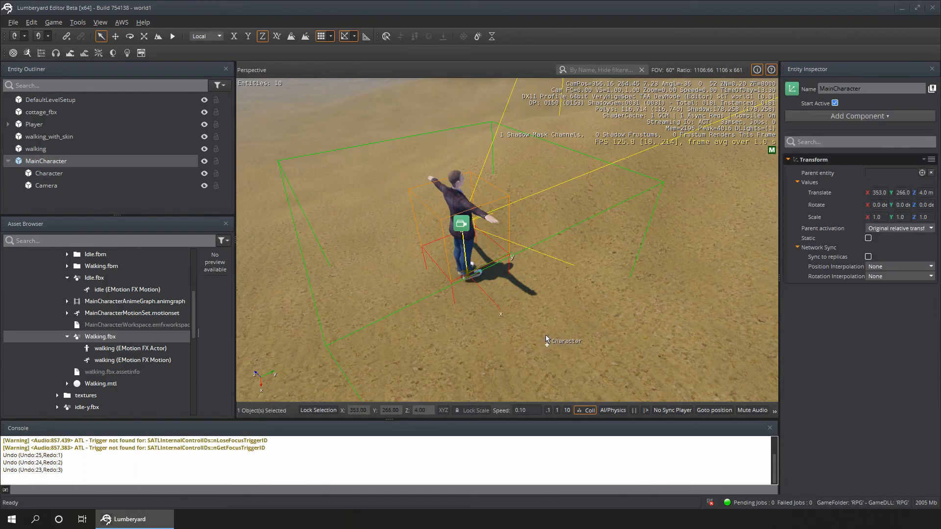
key(ctrl+z)
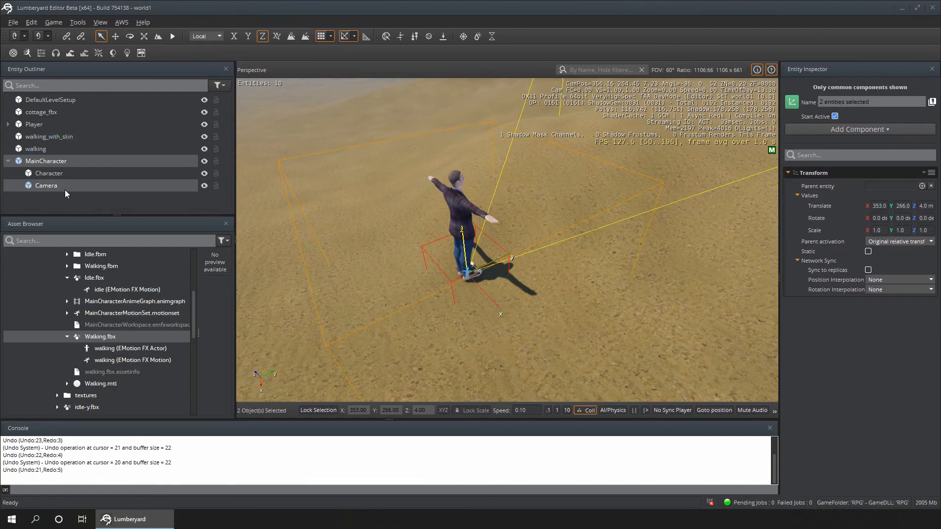
- Assign the Camera entity as CameraEntity in the Character's Simple_MainPlayerLocomotion Lua script properties
click(56, 173)
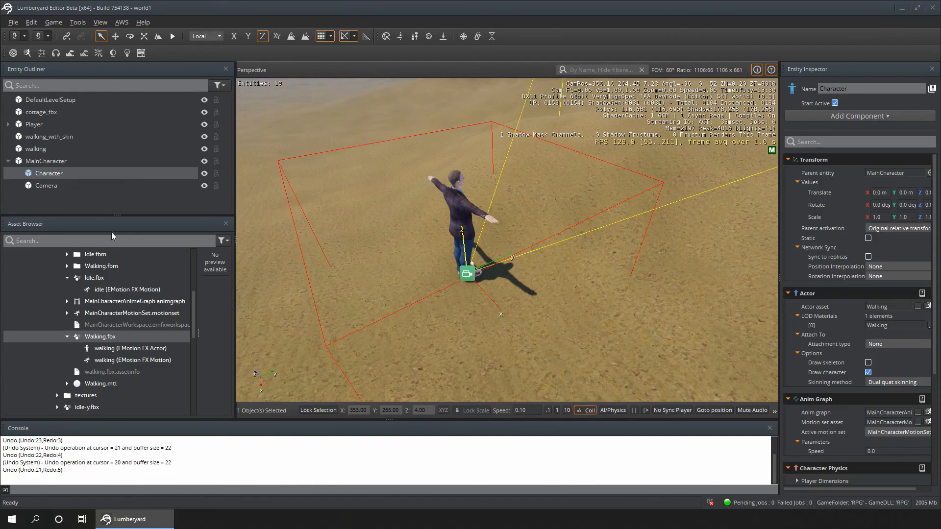
scroll(848, 300, down, 5)
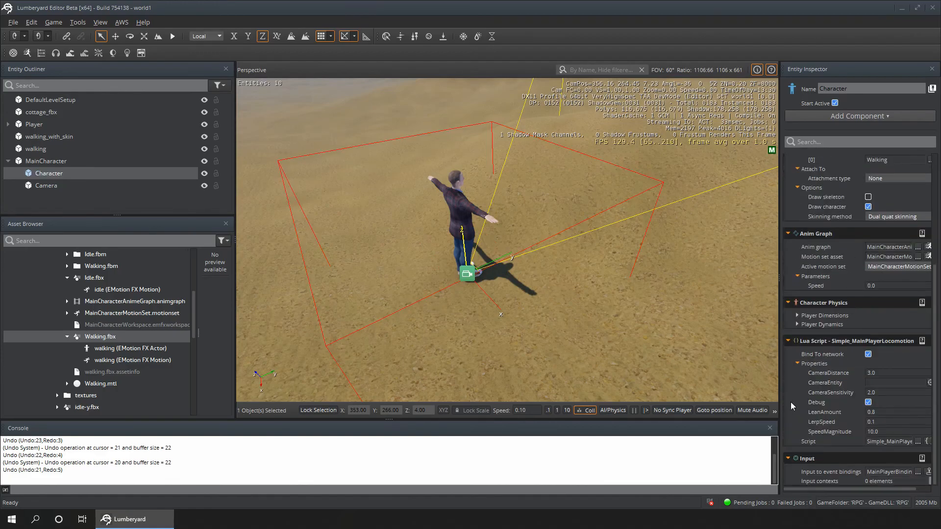
click(929, 384)
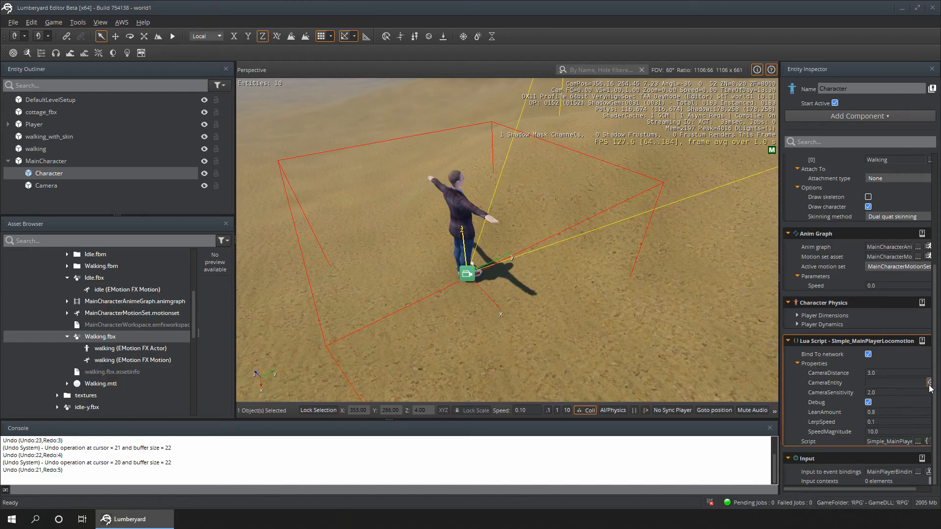
click(465, 272)
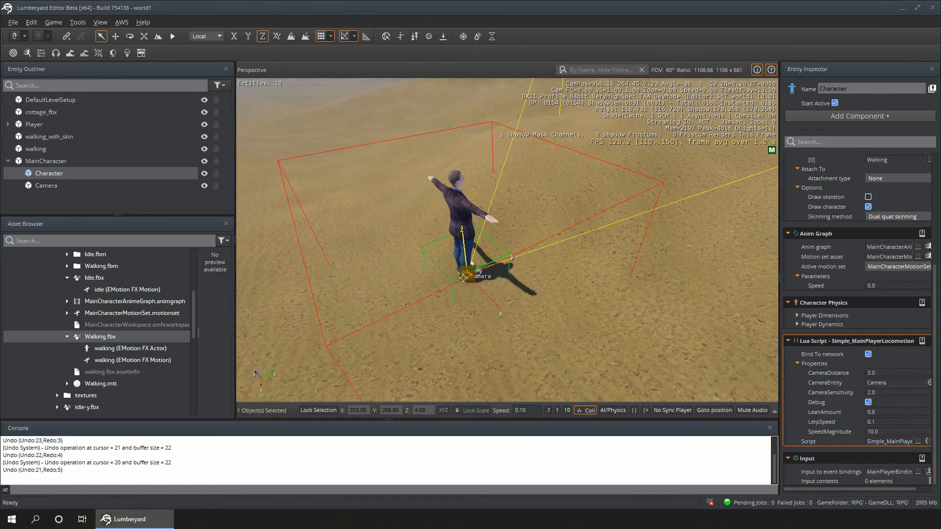
- Run the level in game mode and walk the character across the terrain in all directions, testing that the camera follows
click(47, 161)
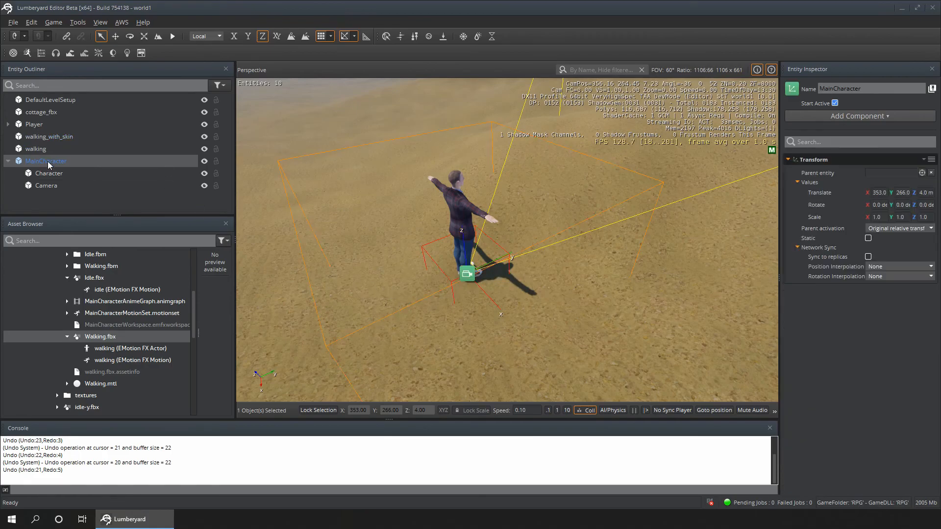
click(322, 147)
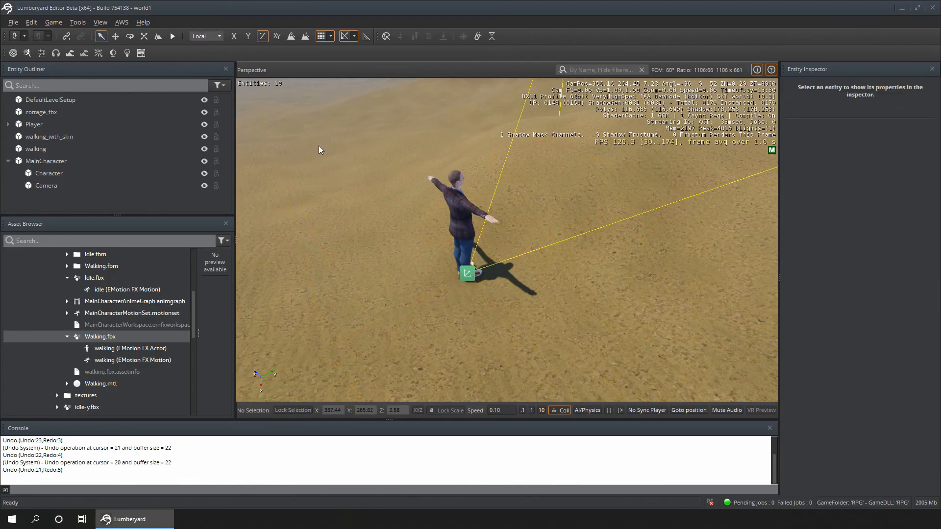
click(349, 248)
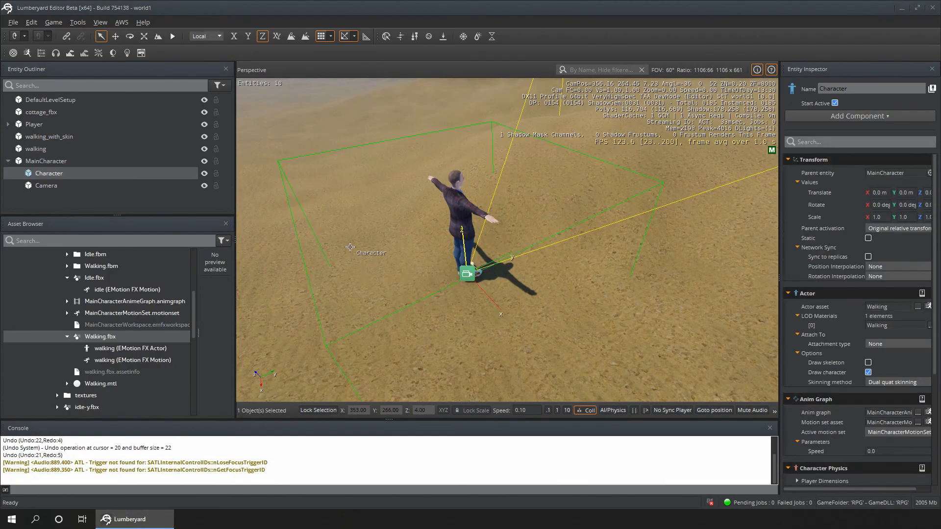
key(ctrl+g)
key(w)
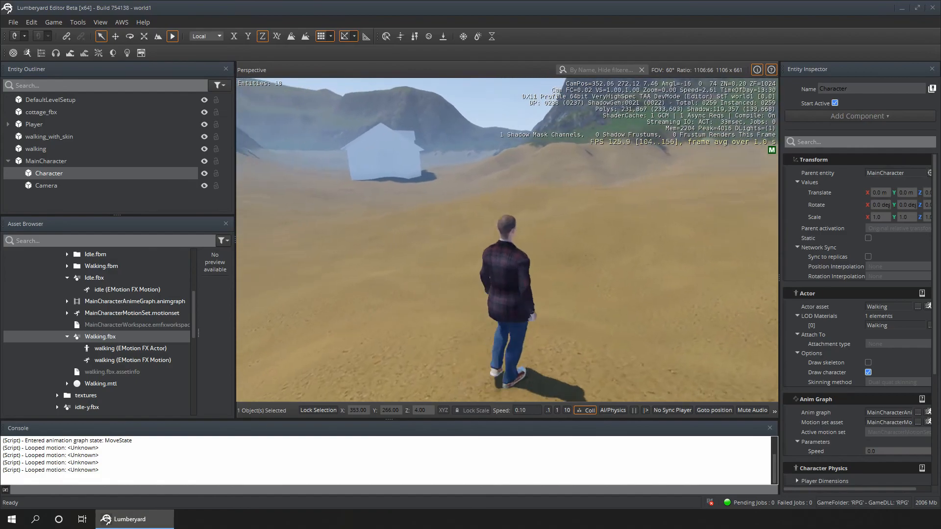
key(w)
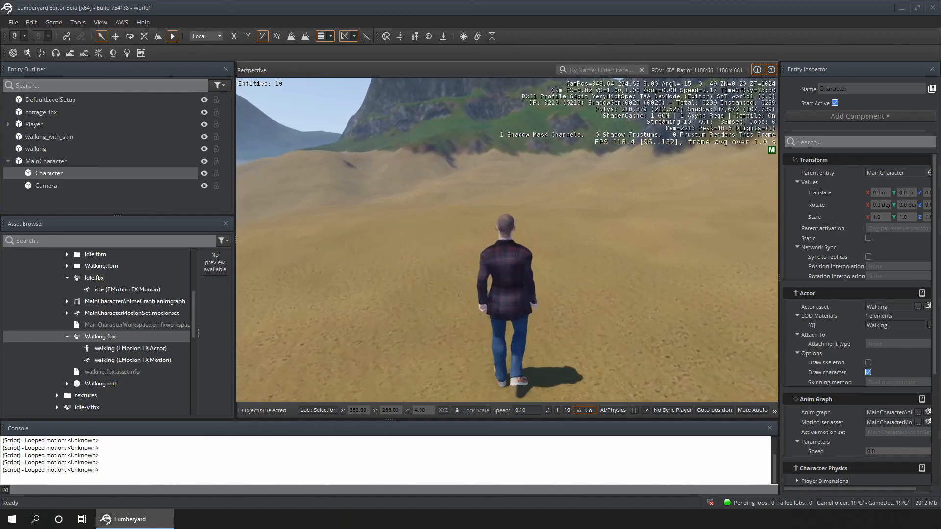
key(d)
key(a)
key(w)
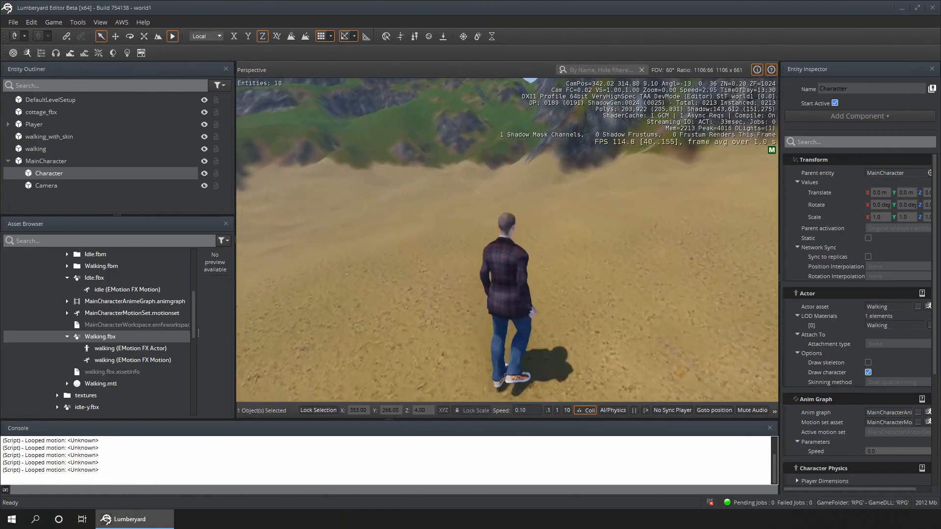
key(s)
key(w)
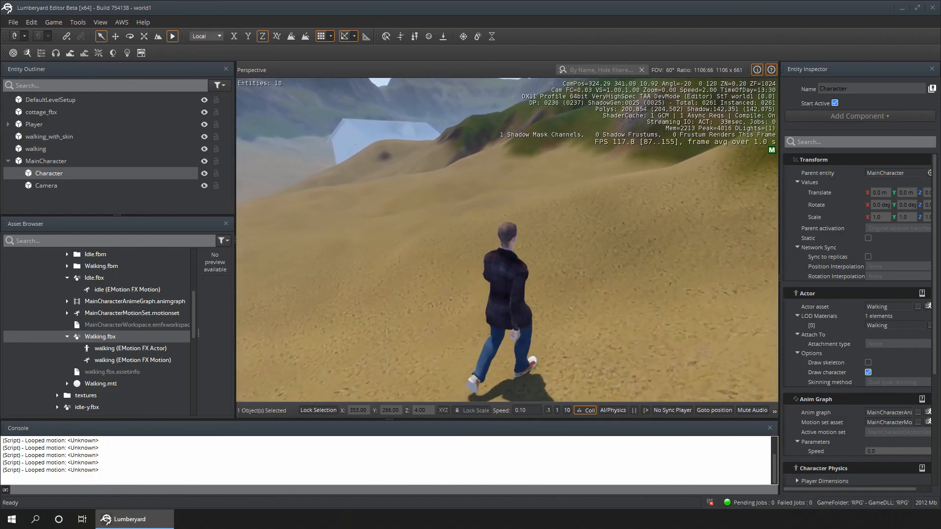
key(w)
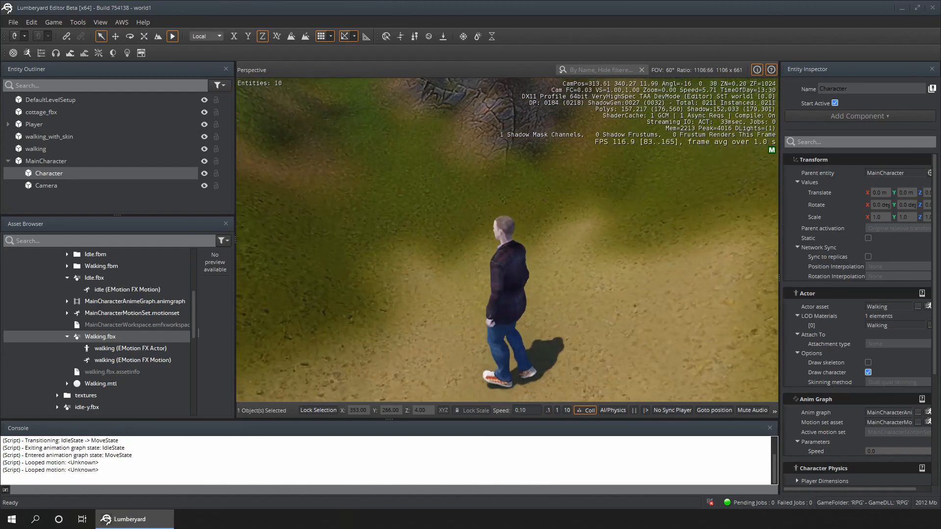
key(w)
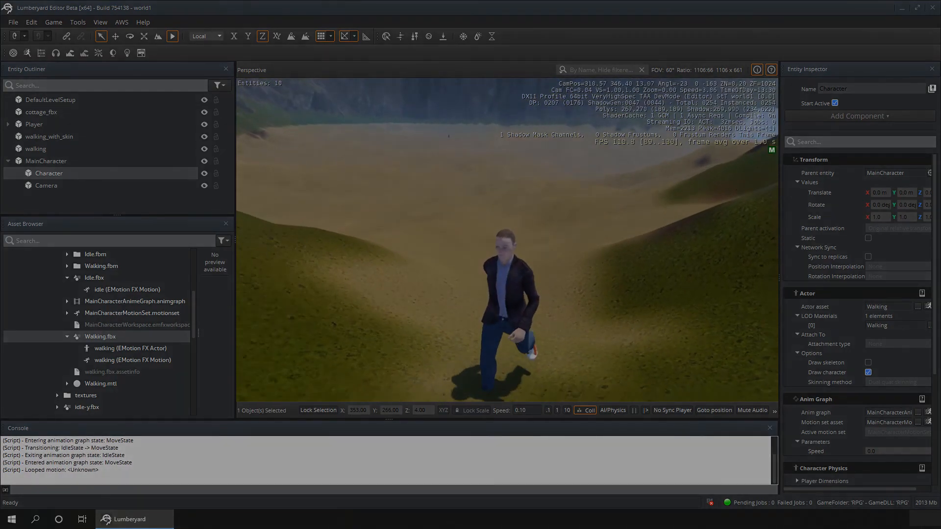